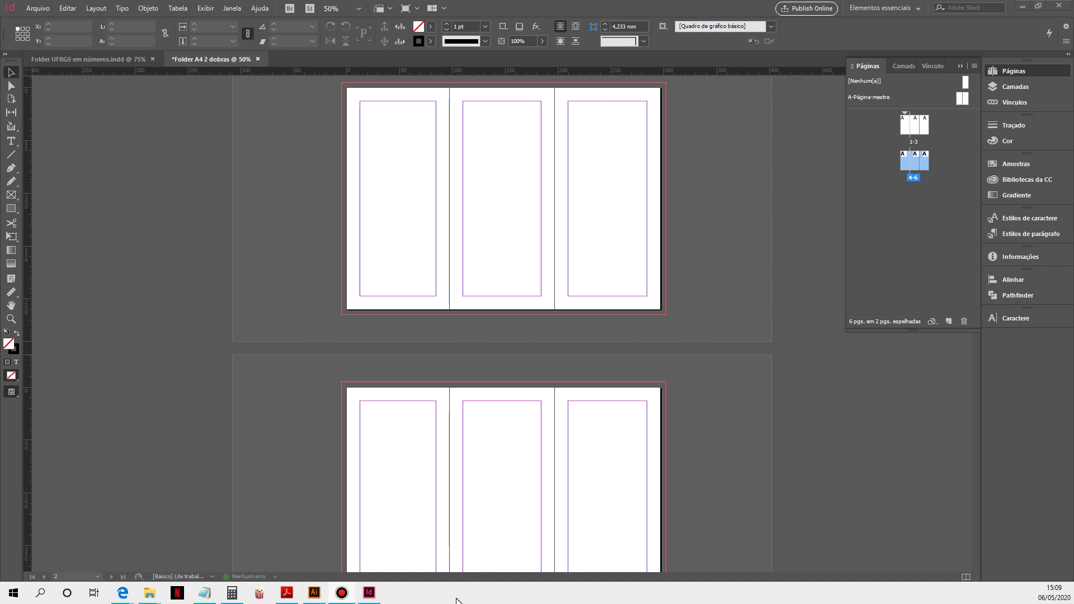
# - Open UFRGS em números.docx from the assets folder of the Folder - UFRGS em números project
pyautogui.moveTo(369, 597)
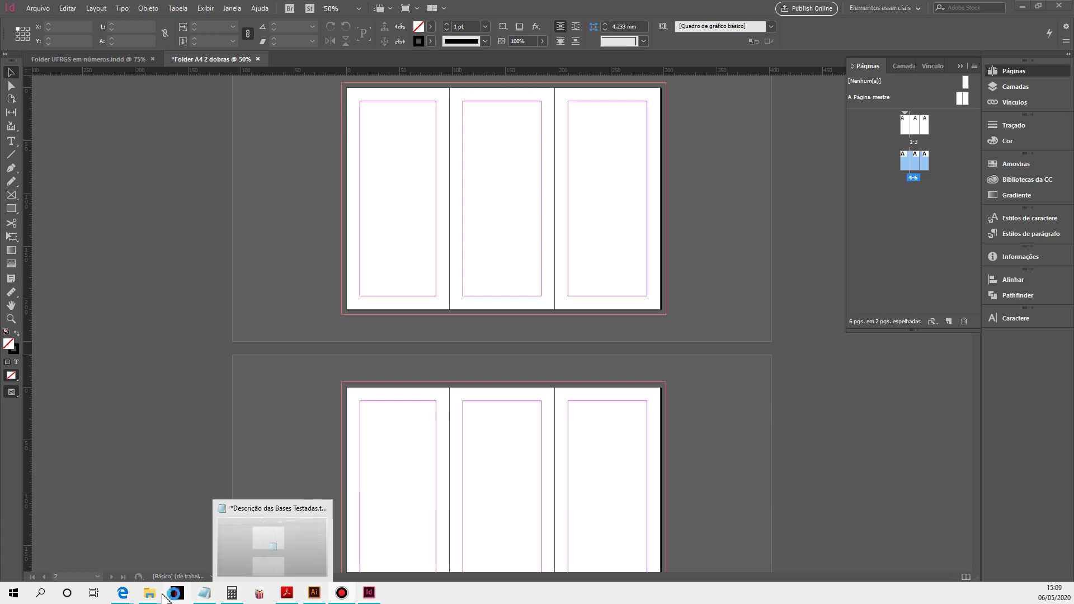
pyautogui.moveTo(150, 594)
pyautogui.click(191, 561)
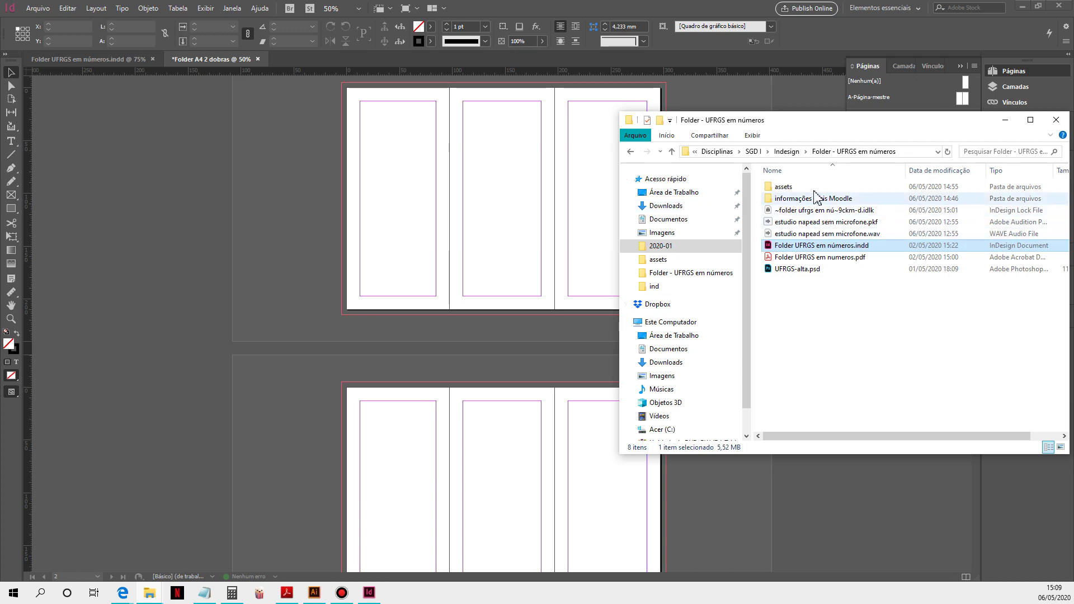
pyautogui.doubleClick(772, 179)
pyautogui.doubleClick(796, 224)
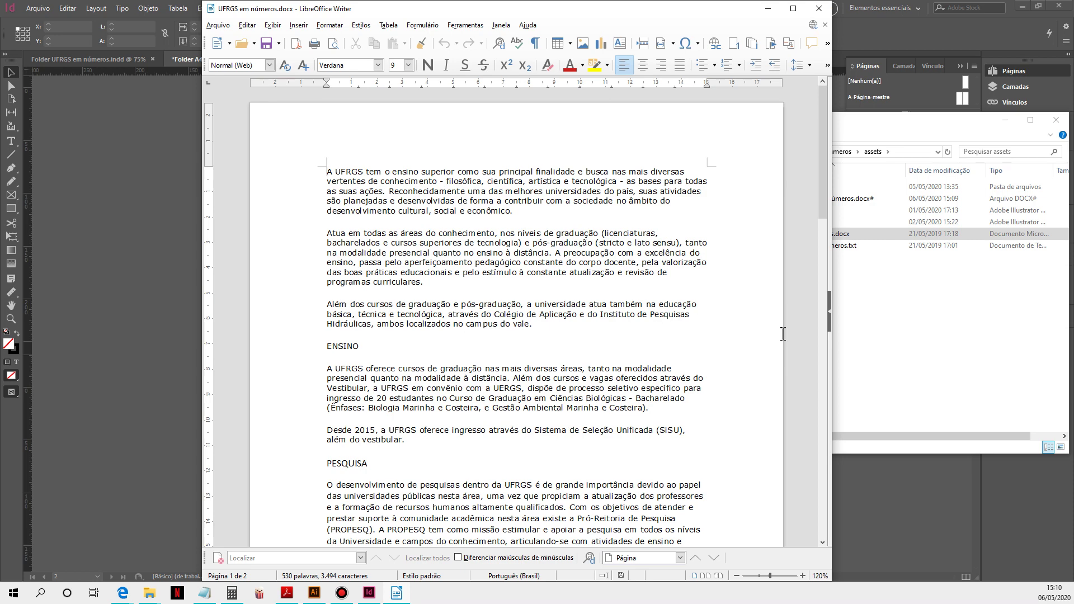
pyautogui.click(737, 576)
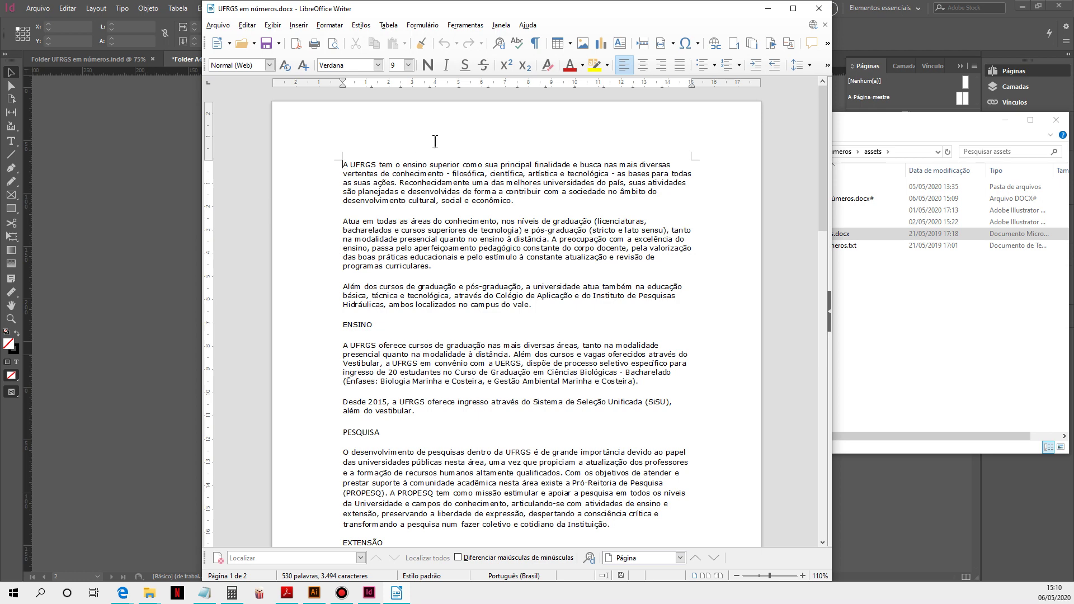
# - Copy the three introductory paragraphs above the ENSINO heading
pyautogui.moveTo(531, 305); pyautogui.dragTo(511, 287)
pyautogui.moveTo(462, 246); pyautogui.dragTo(310, 162)
pyautogui.hotkey('ctrl', 'c')
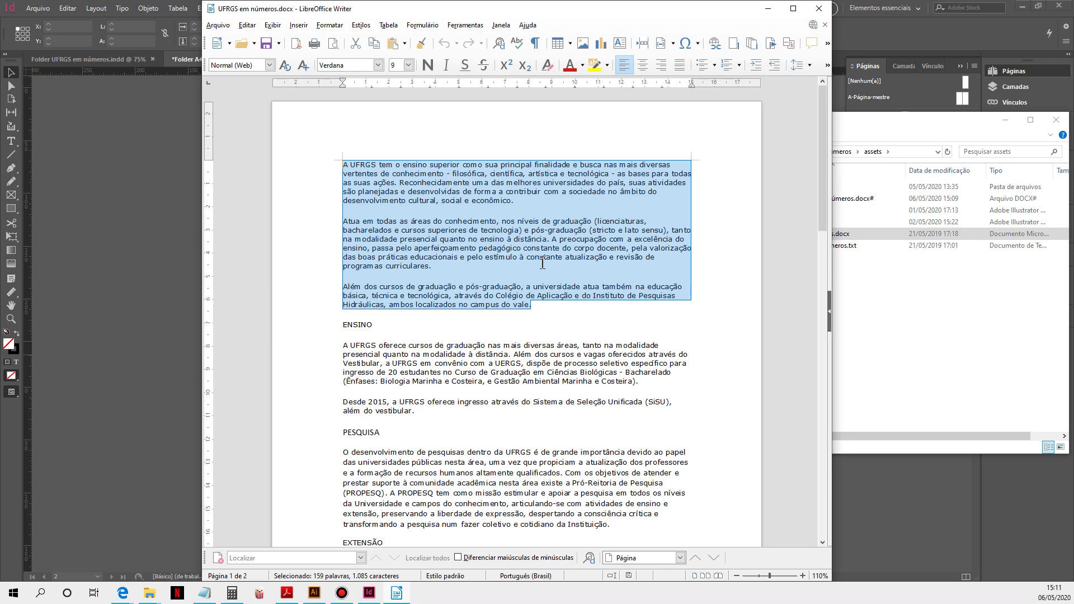
# - Switch to InDesign and paste the copied text into a new text frame, about 68 x 142 mm, on the first panel of spread 1-3
pyautogui.click(70, 216)
pyautogui.scroll(1, 220, 289)
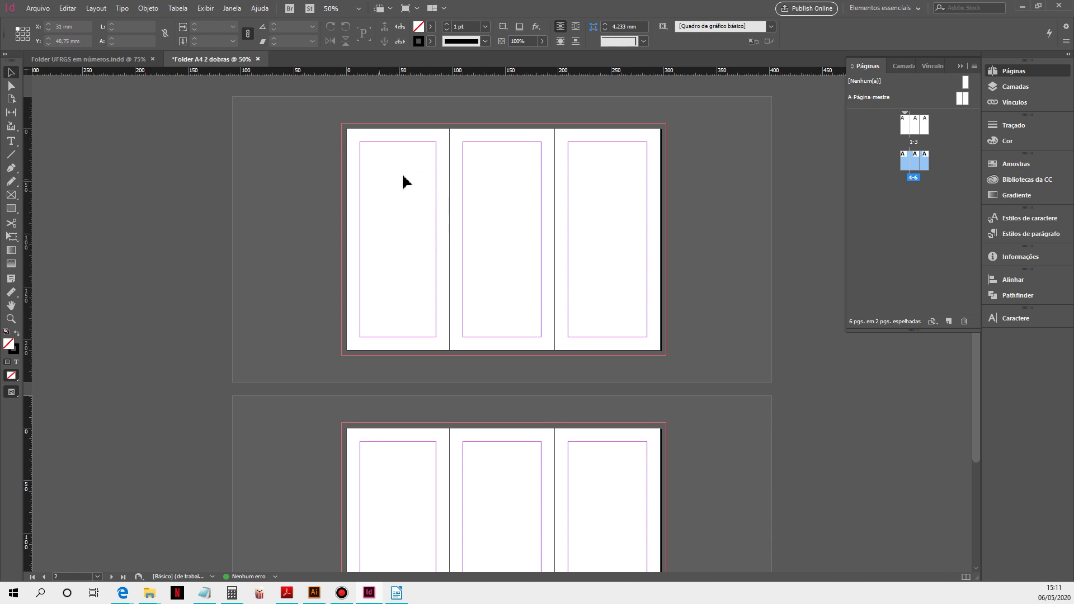
pyautogui.click(12, 143)
pyautogui.moveTo(365, 155); pyautogui.dragTo(436, 306)
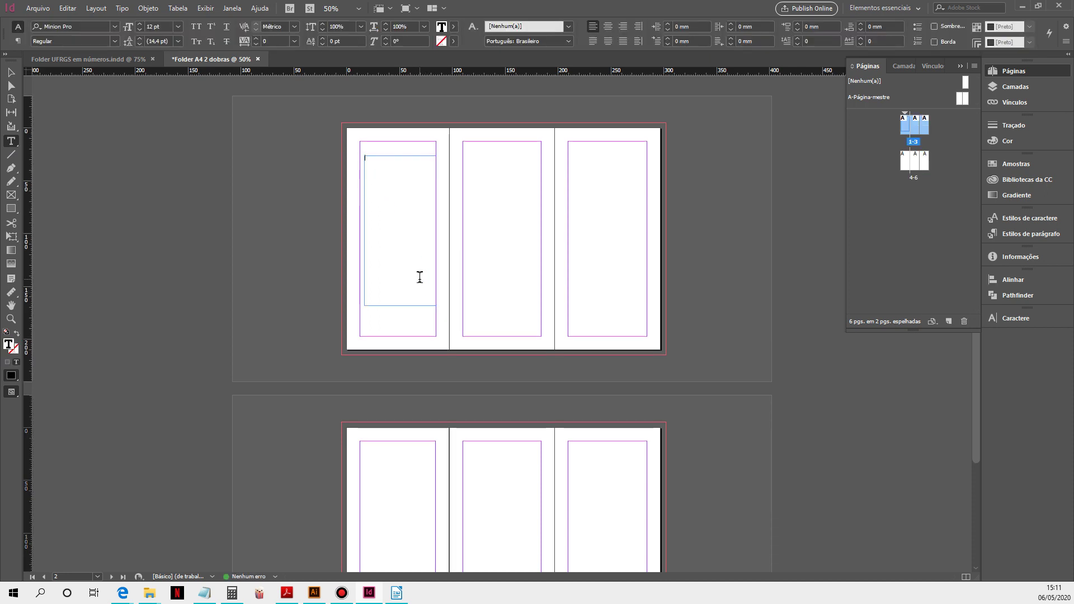
pyautogui.hotkey('ctrl', 'v')
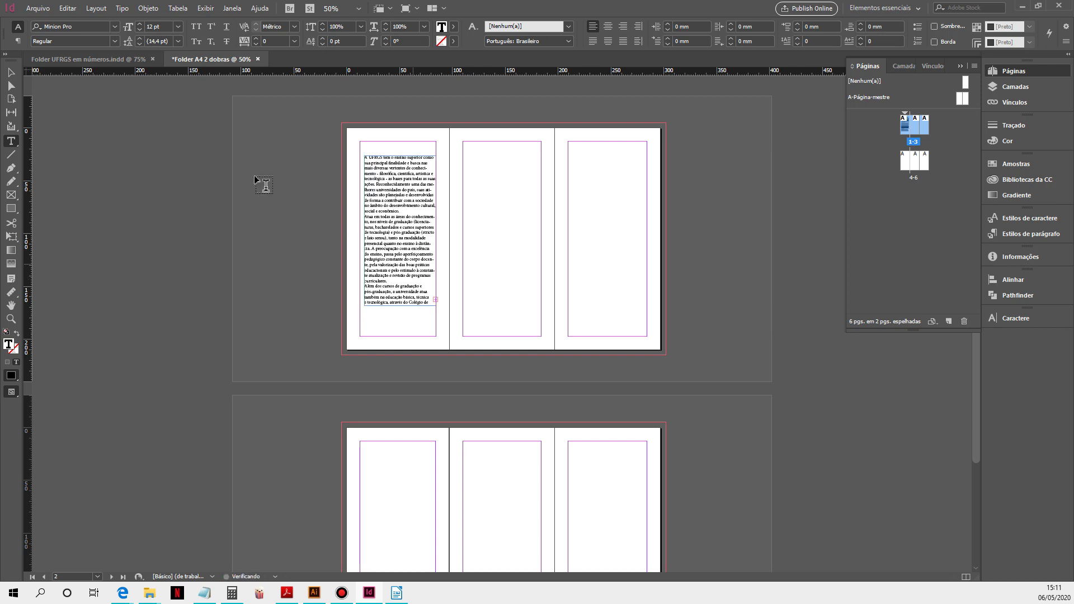
# - Extend the text frame's lower edge to a height of about 166 mm so the overset text fits
pyautogui.click(10, 73)
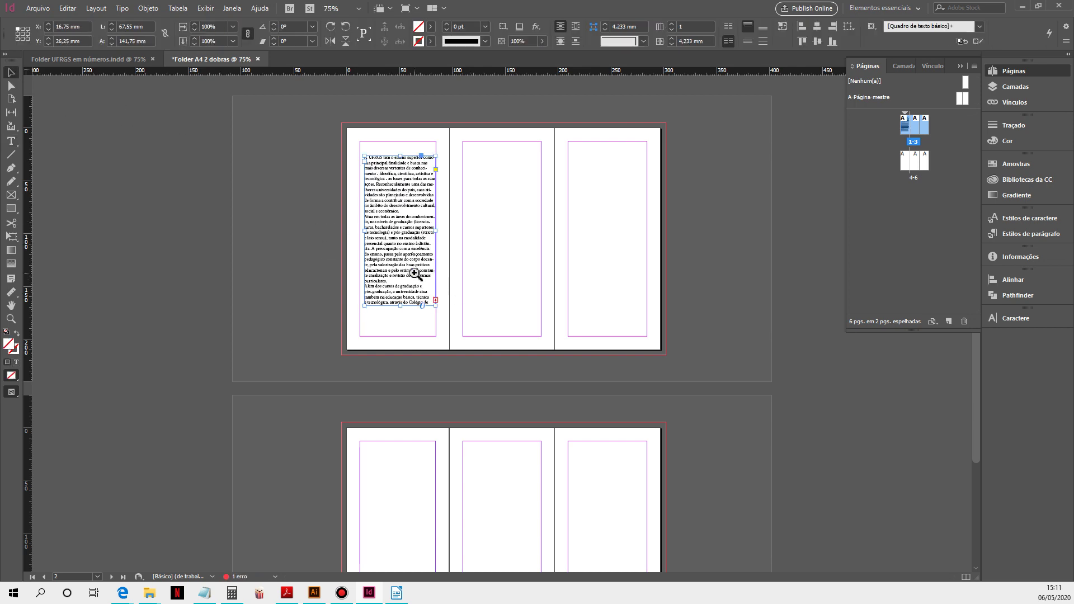
pyautogui.hotkey('ctrl', '=')
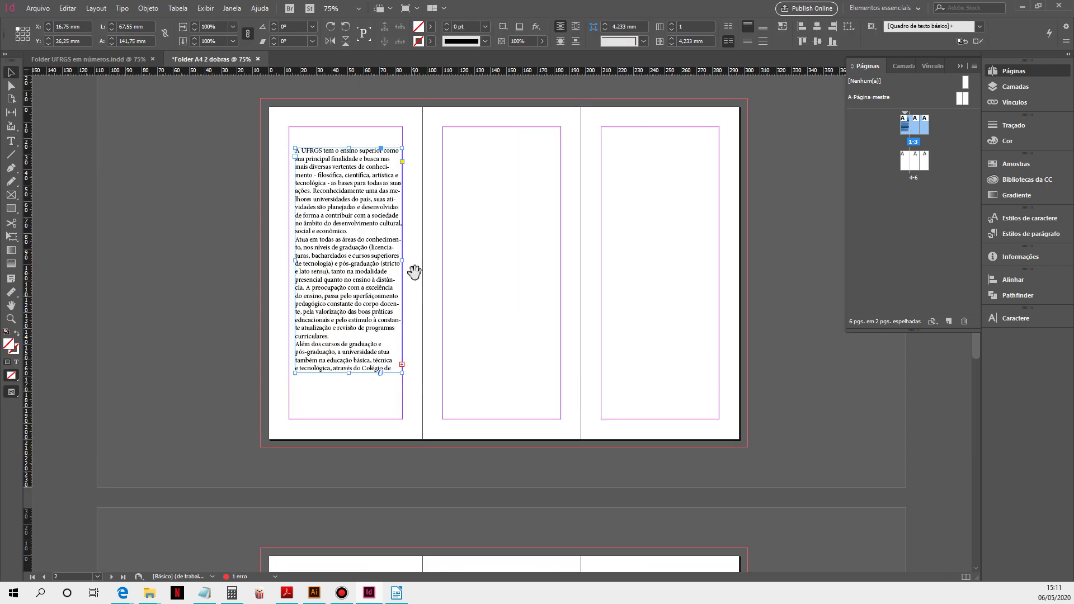
pyautogui.keyDown('ctrl'); pyautogui.click(401, 367); pyautogui.keyUp('ctrl')
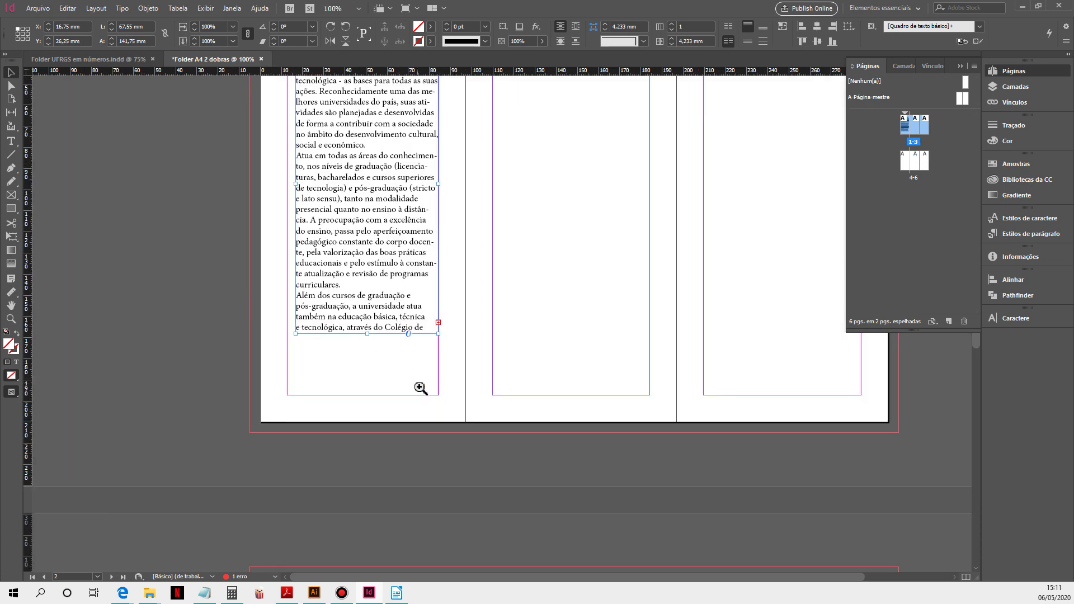
pyautogui.keyDown('ctrl'); pyautogui.click(421, 324); pyautogui.keyUp('ctrl')
pyautogui.keyDown('ctrl'); pyautogui.click(421, 323); pyautogui.keyUp('ctrl')
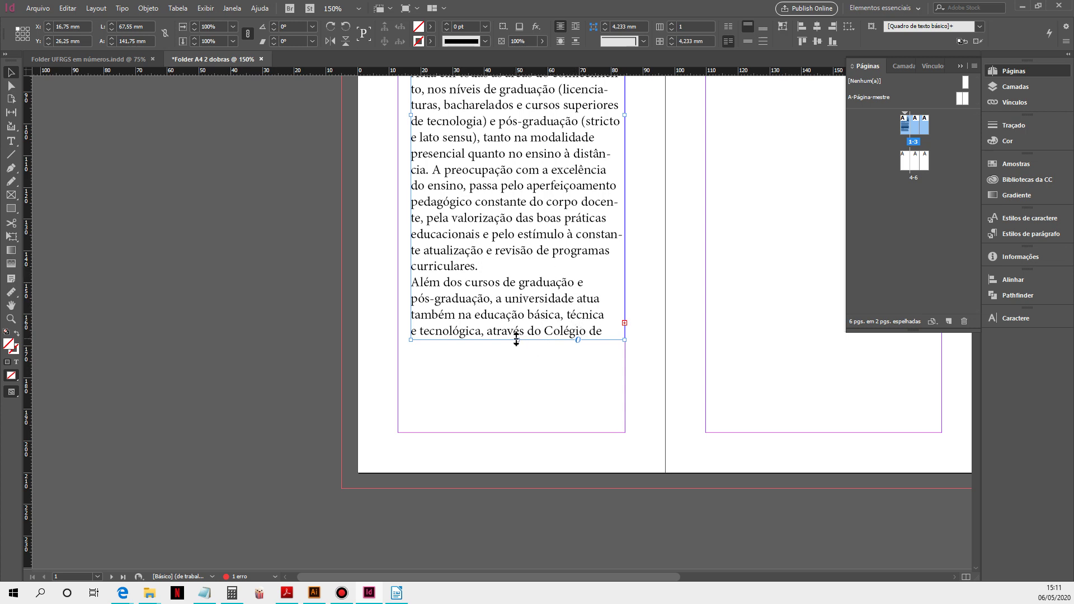
pyautogui.moveTo(517, 339); pyautogui.dragTo(516, 417)
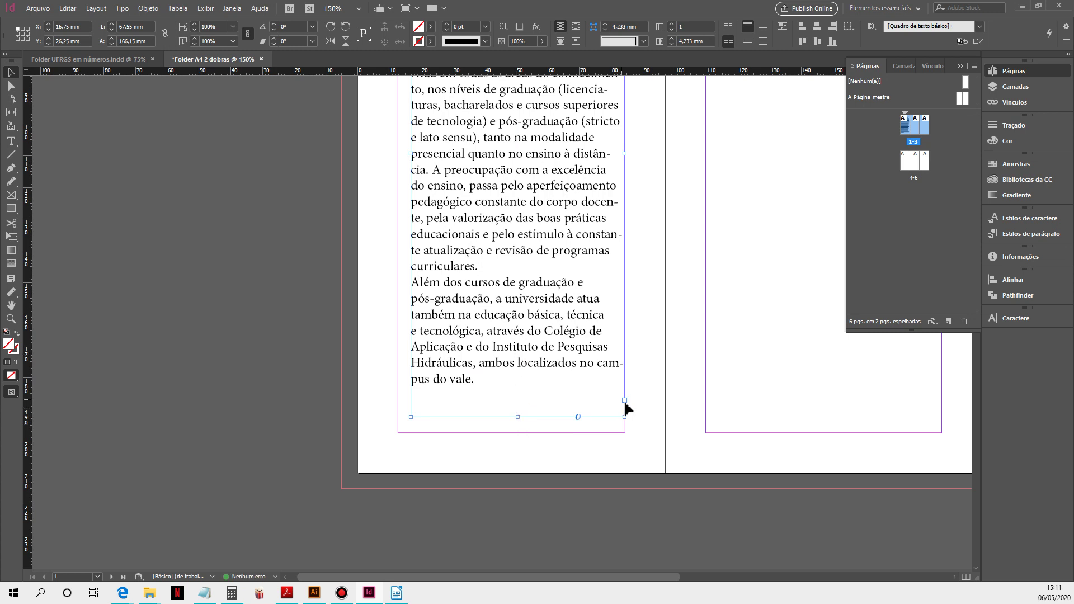
pyautogui.keyDown('ctrl'); pyautogui.keyDown('alt'); pyautogui.click(532, 297); pyautogui.keyUp('alt'); pyautogui.keyUp('ctrl')
pyautogui.keyDown('ctrl'); pyautogui.keyDown('alt'); pyautogui.click(461, 278); pyautogui.keyUp('alt'); pyautogui.keyUp('ctrl')
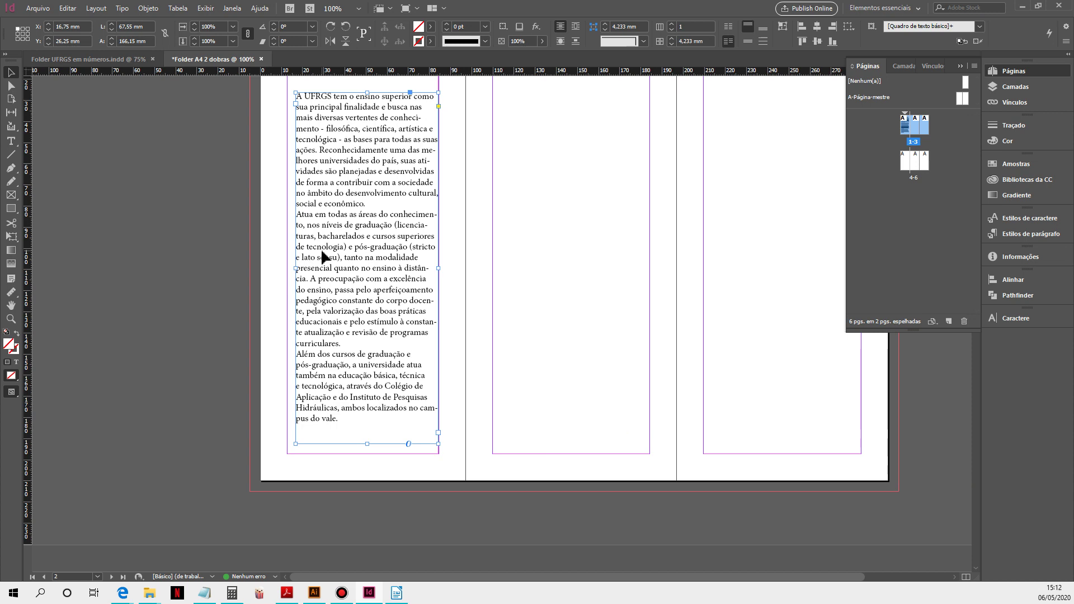
# - Try selecting a single line of the second paragraph and the frame's whole text by repeated selection at one spot
pyautogui.click(11, 143)
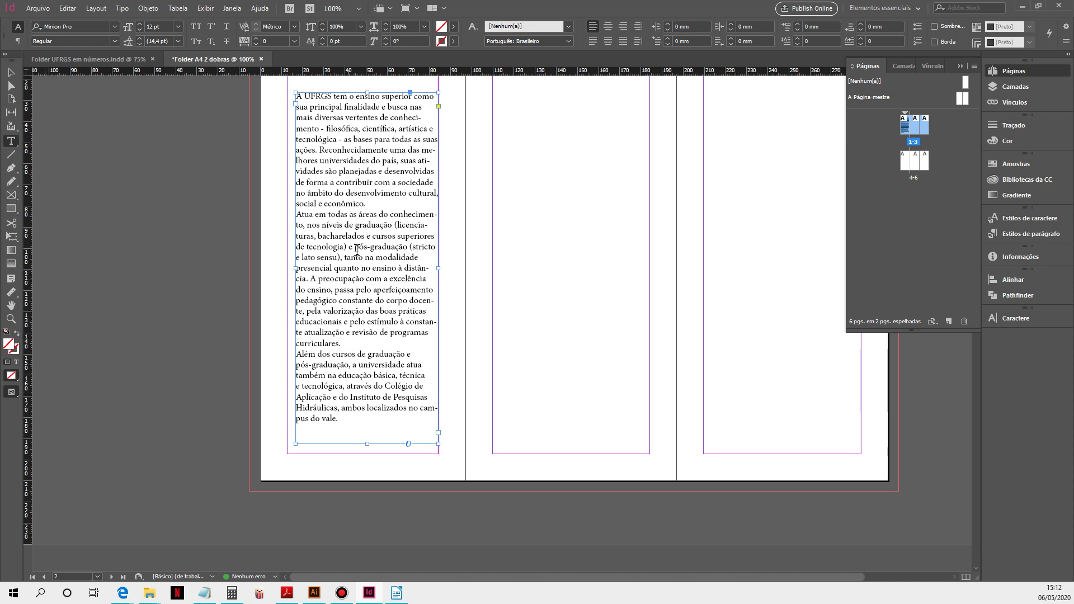
pyautogui.click(361, 229)
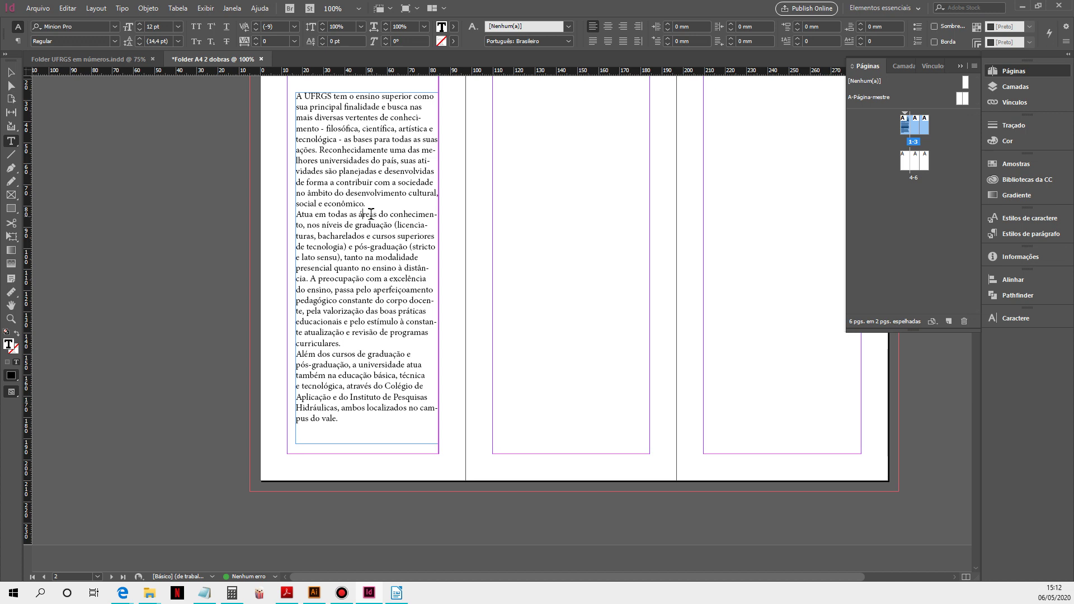
pyautogui.doubleClick(367, 214)
pyautogui.click(369, 216)
pyautogui.tripleClick(369, 214)
pyautogui.click(368, 215)
pyautogui.doubleClick(369, 215)
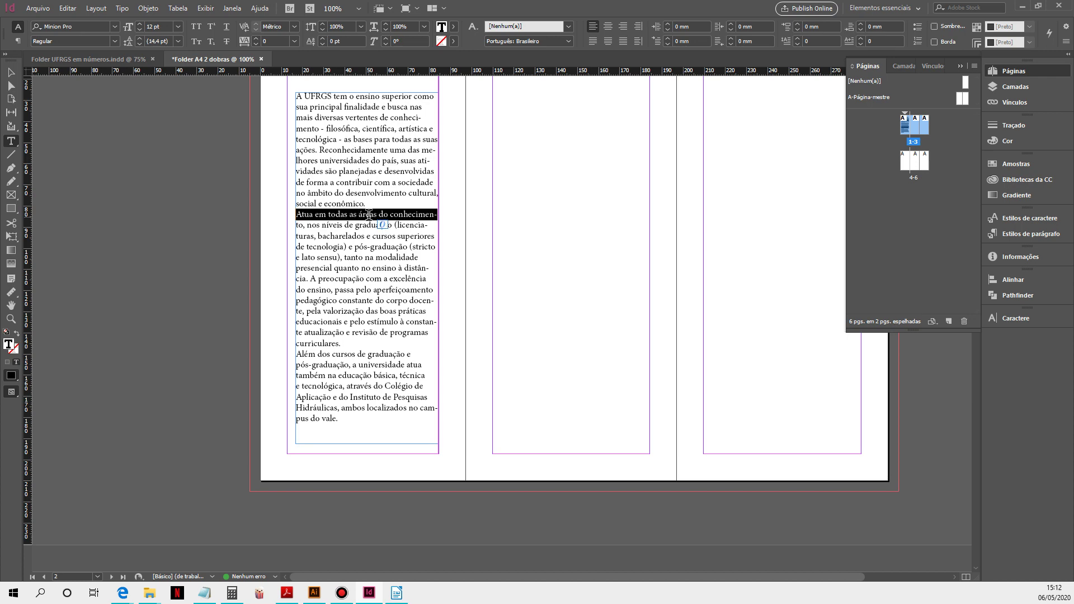
pyautogui.click(368, 215)
pyautogui.doubleClick(368, 215)
pyautogui.doubleClick(368, 215)
pyautogui.click(369, 215)
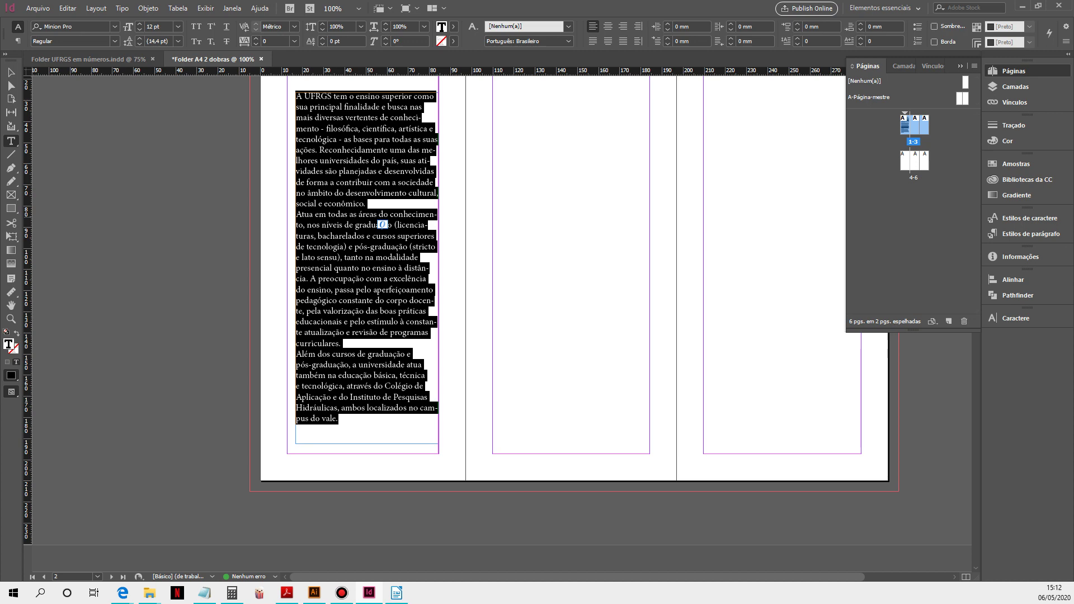
# - Select all three paragraphs in the frame and set their font to Source Sans Pro Light
pyautogui.moveTo(375, 428); pyautogui.dragTo(261, 49)
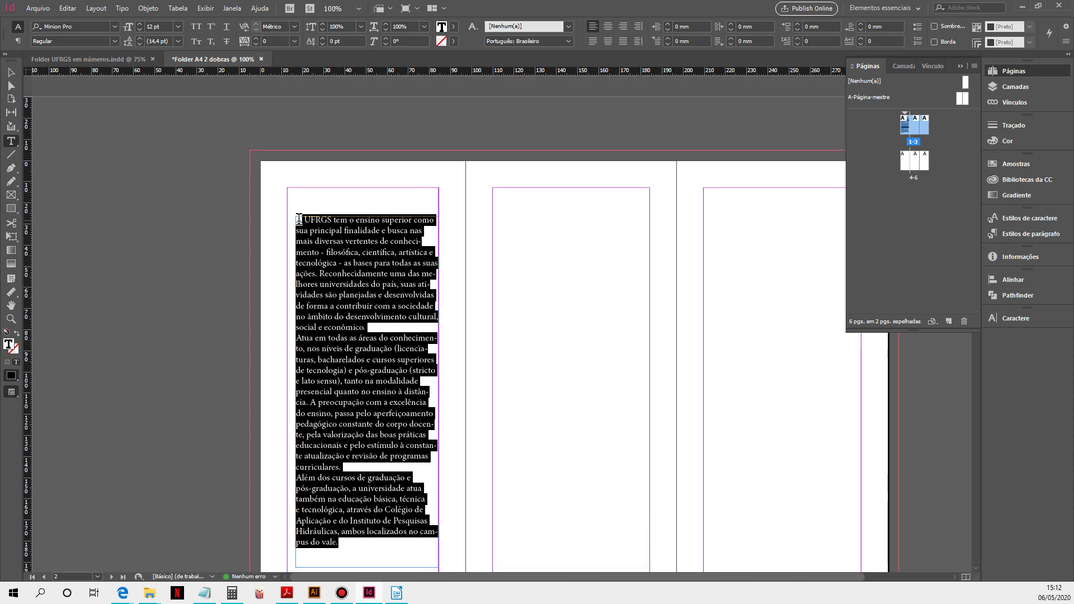
pyautogui.scroll(-3, 363, 536)
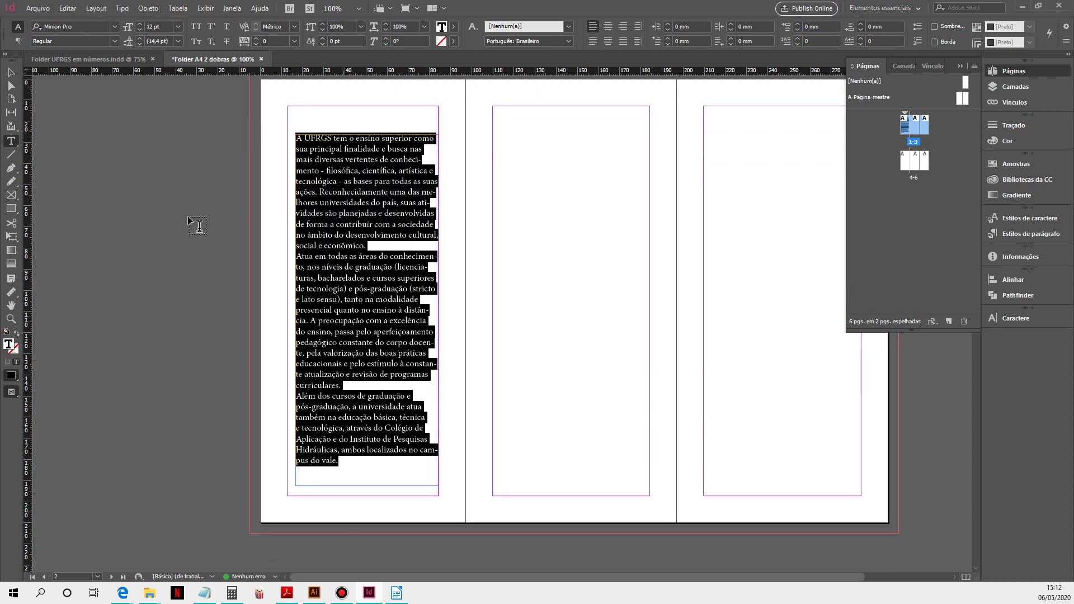
pyautogui.click(77, 26)
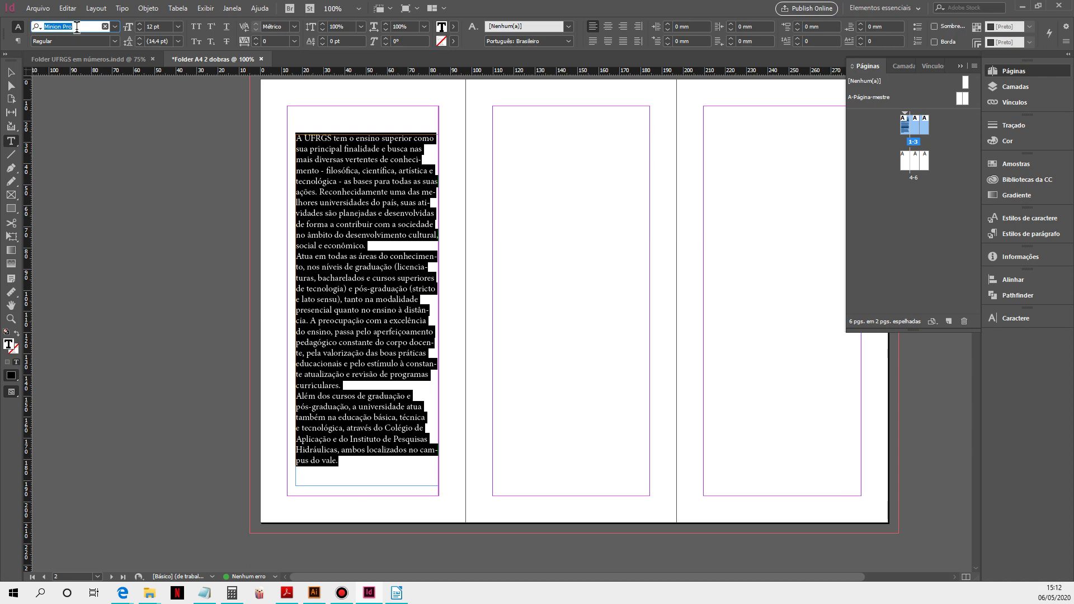
pyautogui.write('source')
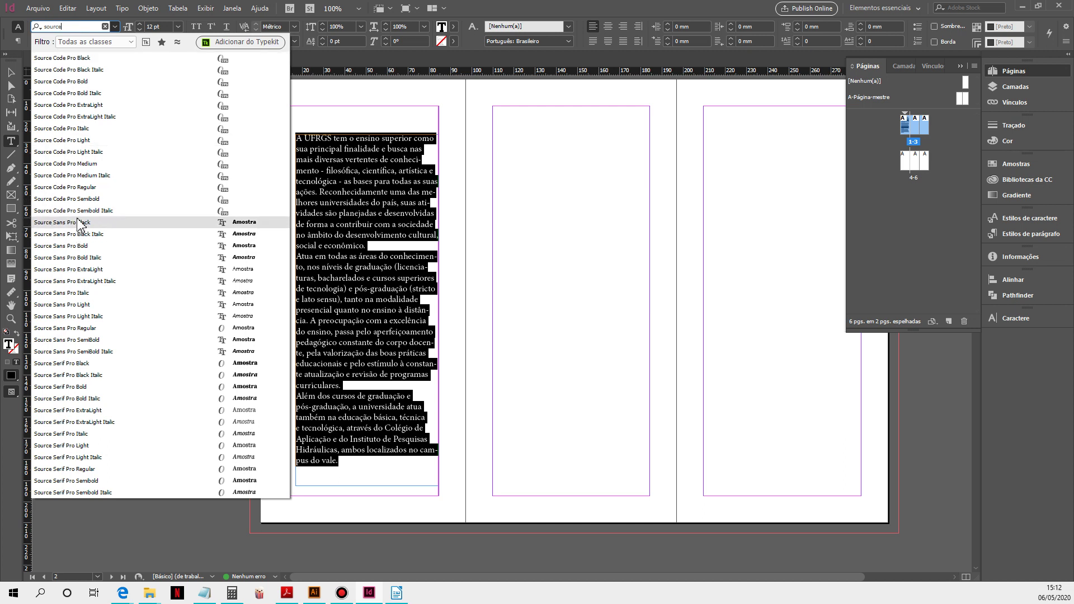
pyautogui.click(108, 307)
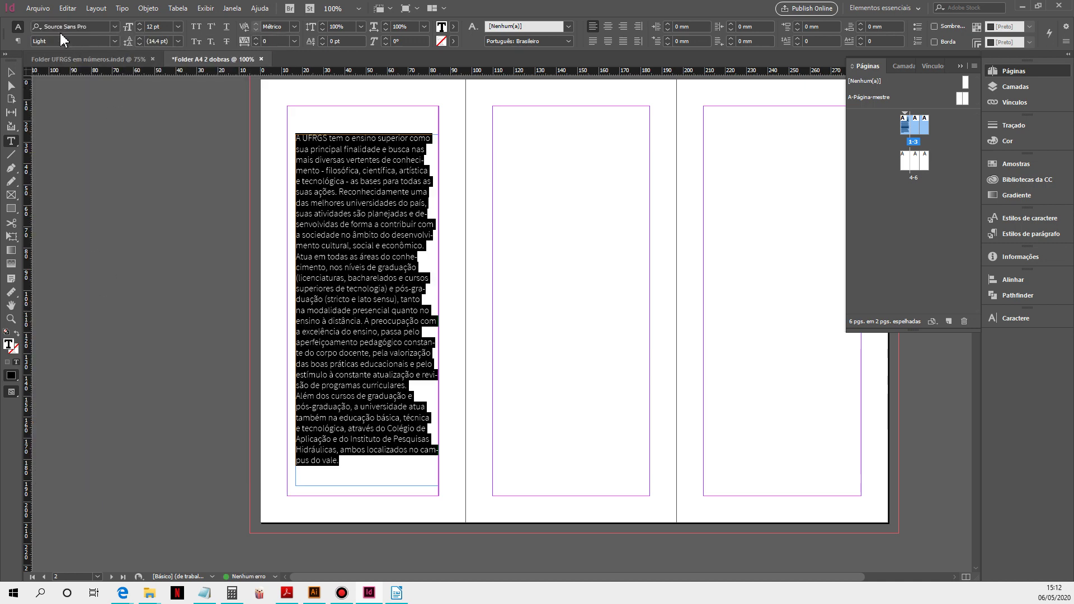
# - Set the selected text's size to 10 pt, checking the body text size in Folder UFRGS em números.indd for reference
pyautogui.click(178, 26)
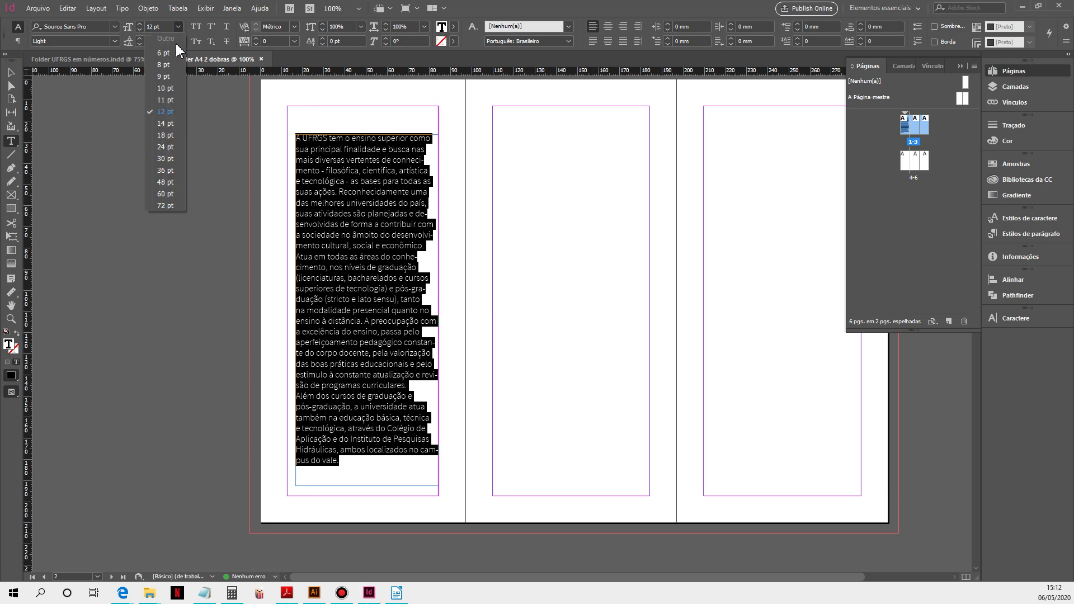
pyautogui.click(166, 76)
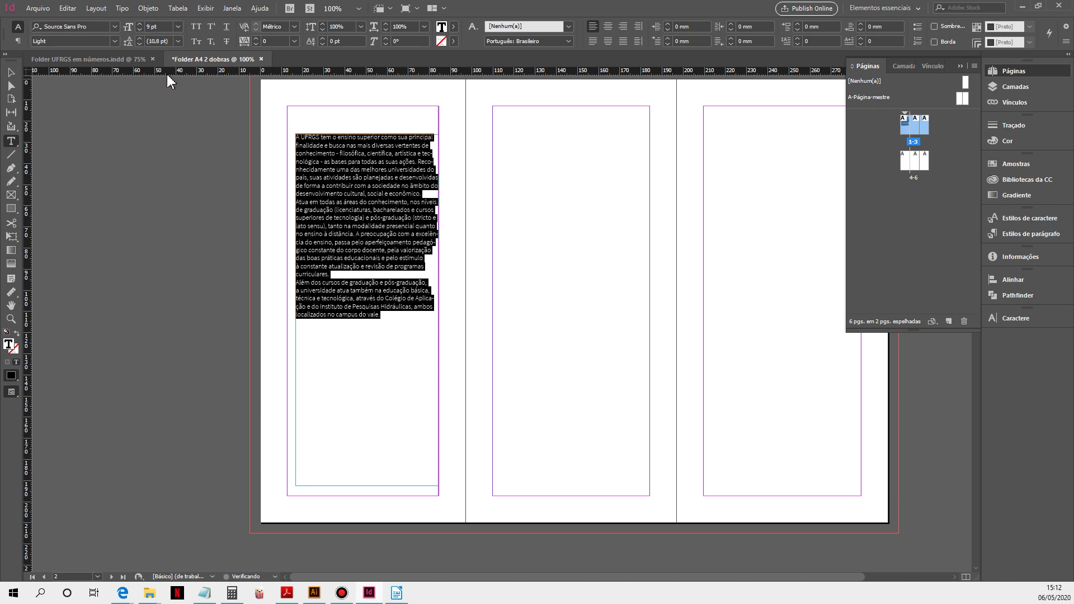
pyautogui.click(110, 68)
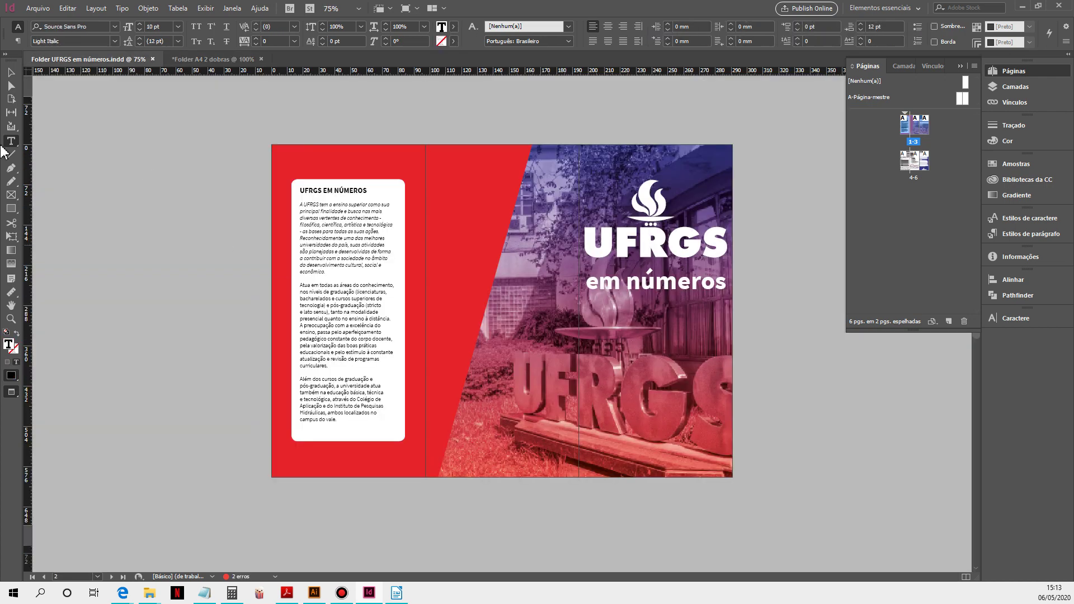
pyautogui.click(220, 60)
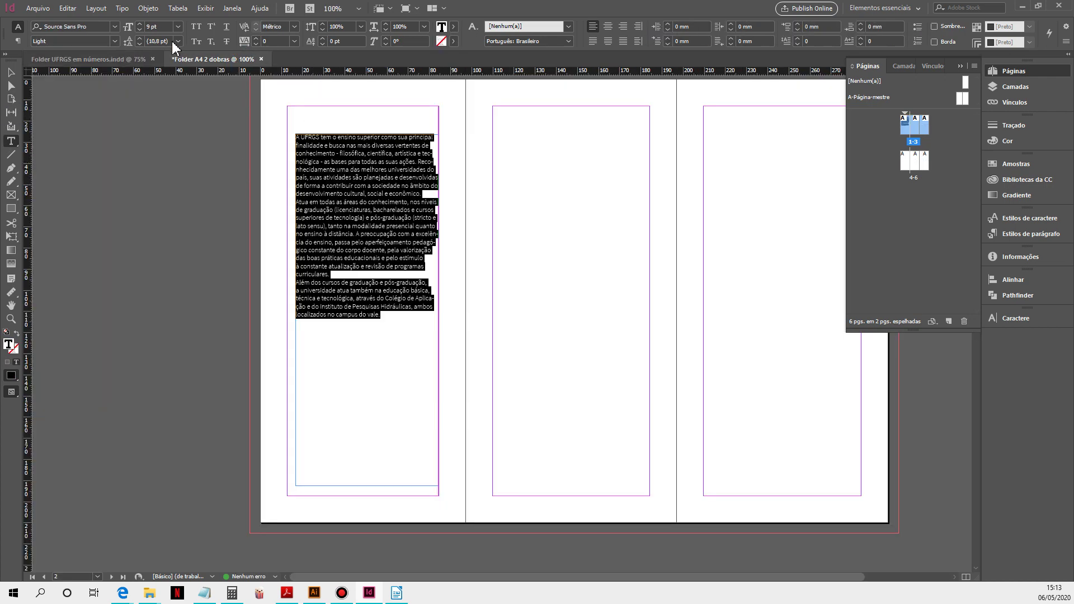
pyautogui.click(178, 26)
pyautogui.click(165, 88)
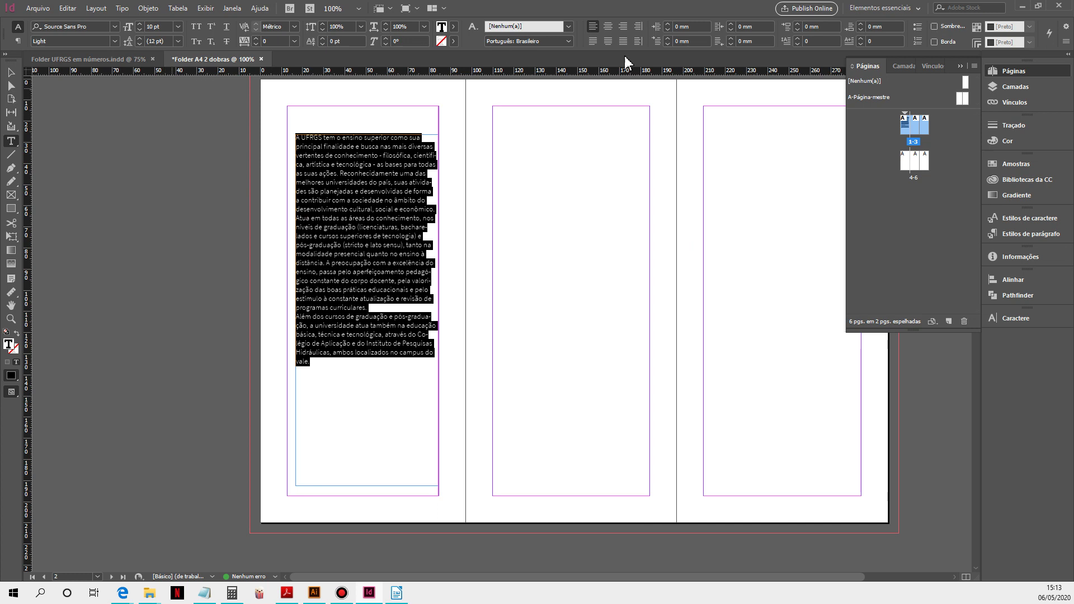
# - Turn off hyphenation for the selected paragraphs and justify them with the last line aligned left
pyautogui.click(961, 67)
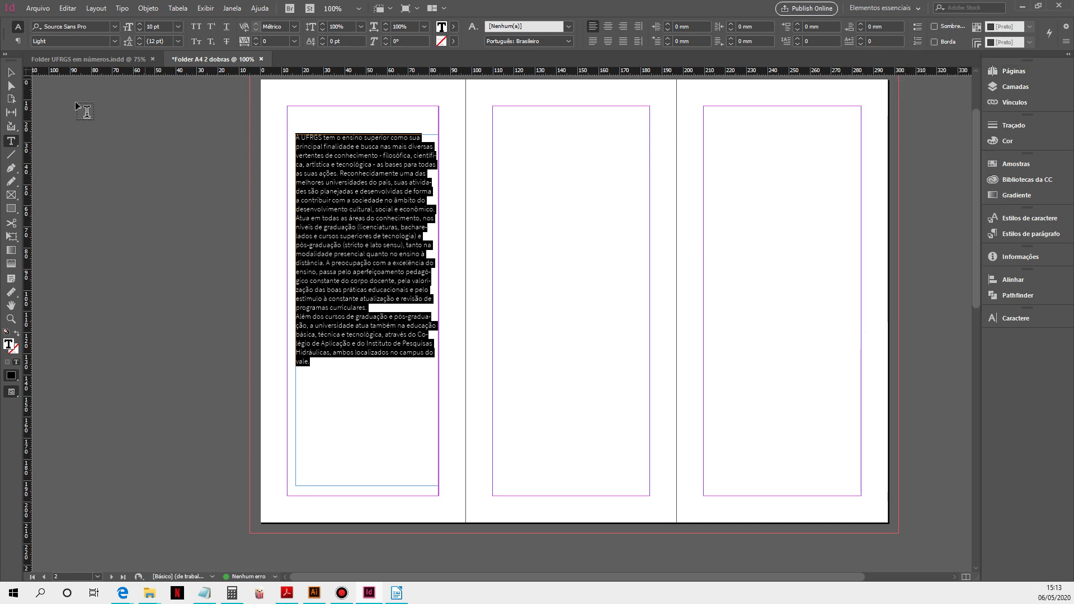
pyautogui.click(19, 42)
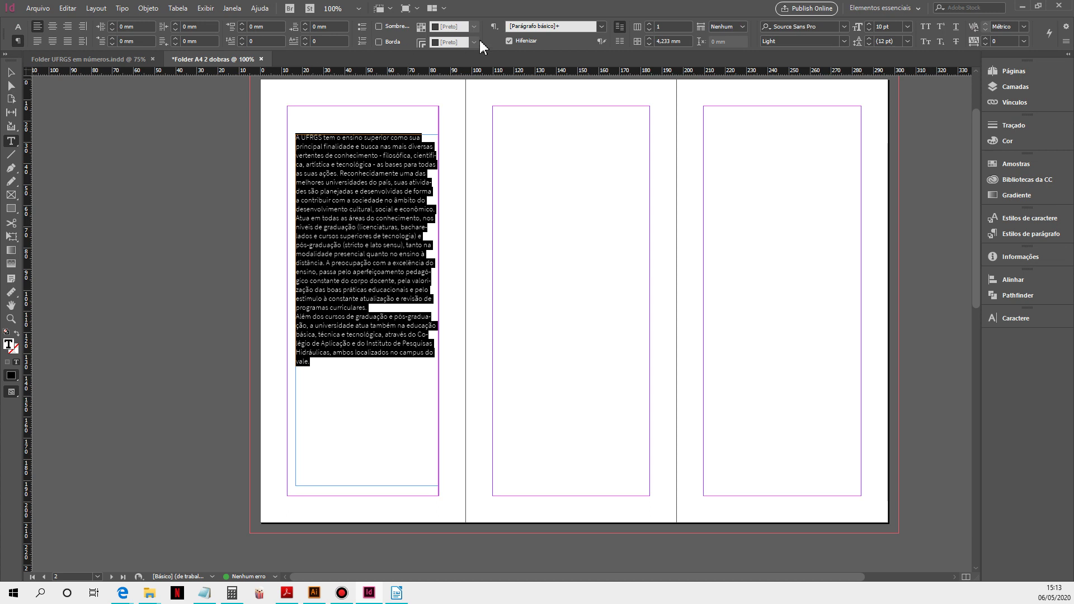
pyautogui.click(509, 42)
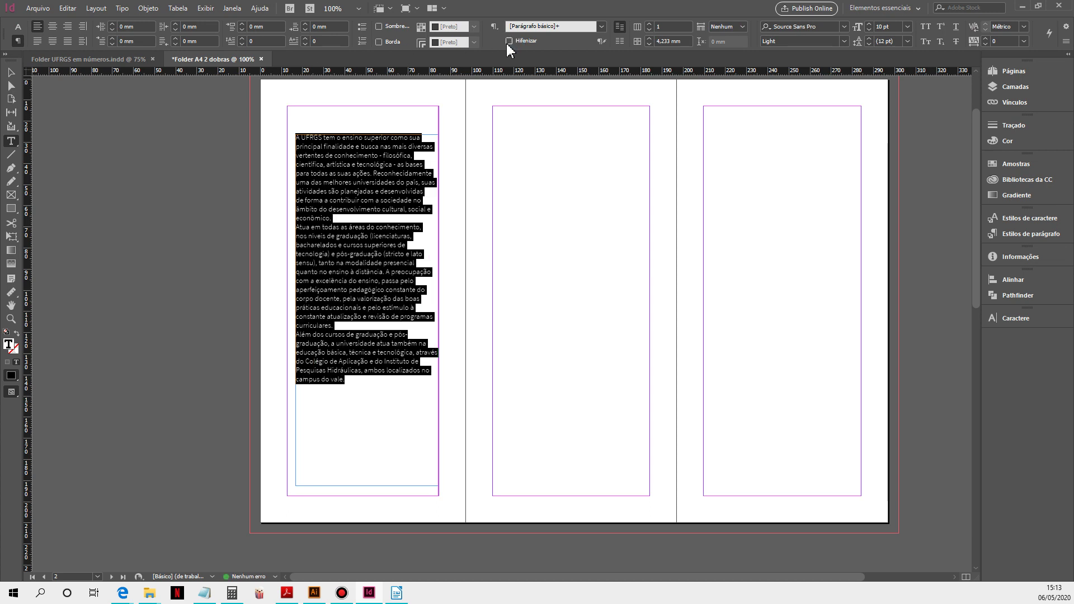
pyautogui.click(37, 50)
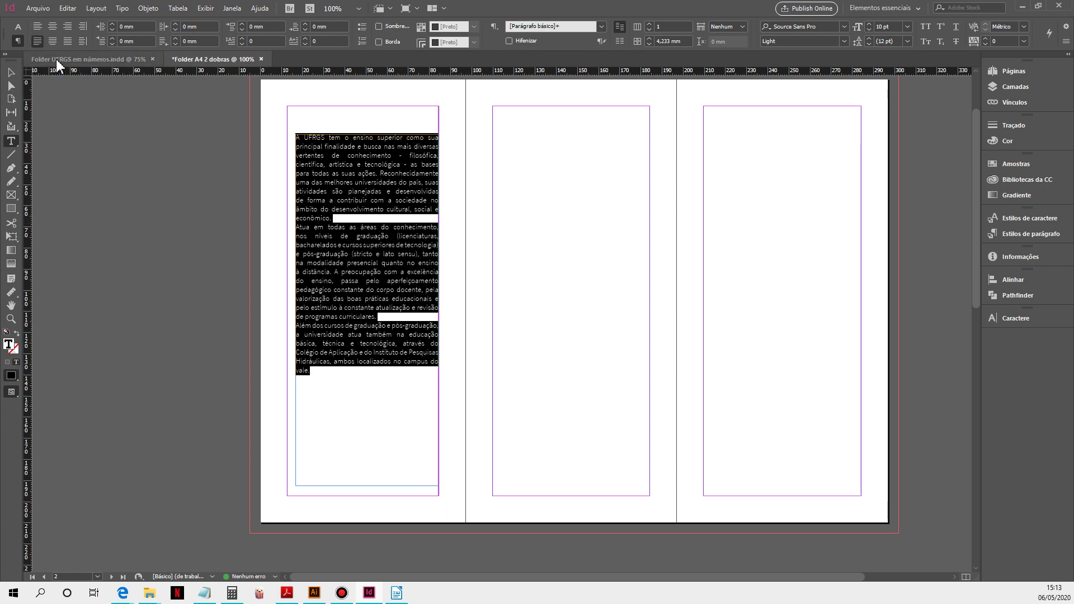
# - Check the character formatting of the UFRGS EM NÚMEROS heading in the finished folder document, and return to Folder A4 2 dobras
pyautogui.click(56, 59)
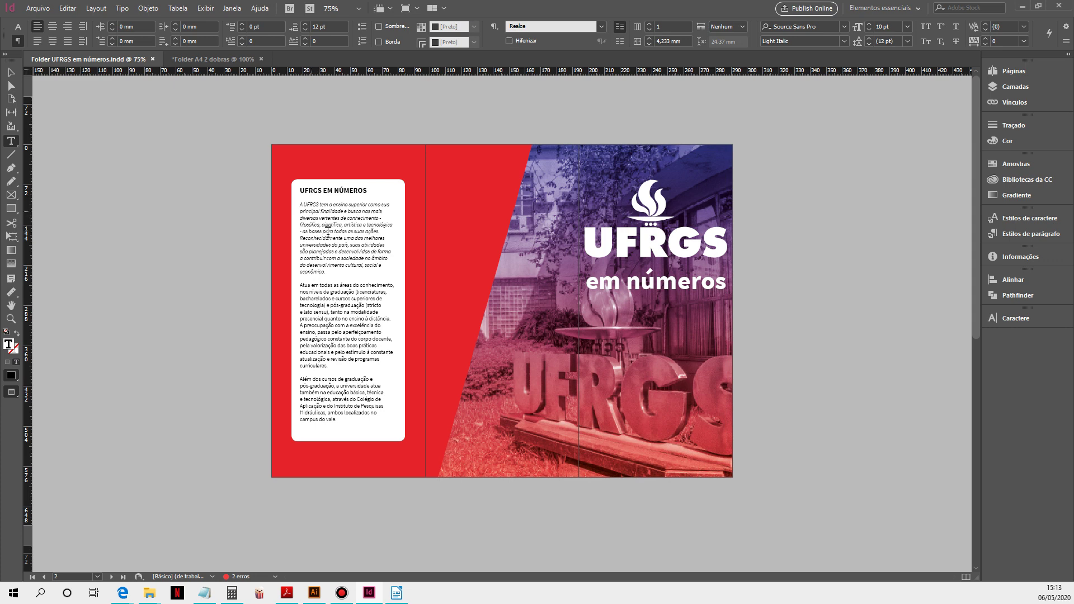
pyautogui.moveTo(327, 274); pyautogui.dragTo(329, 188)
pyautogui.click(18, 27)
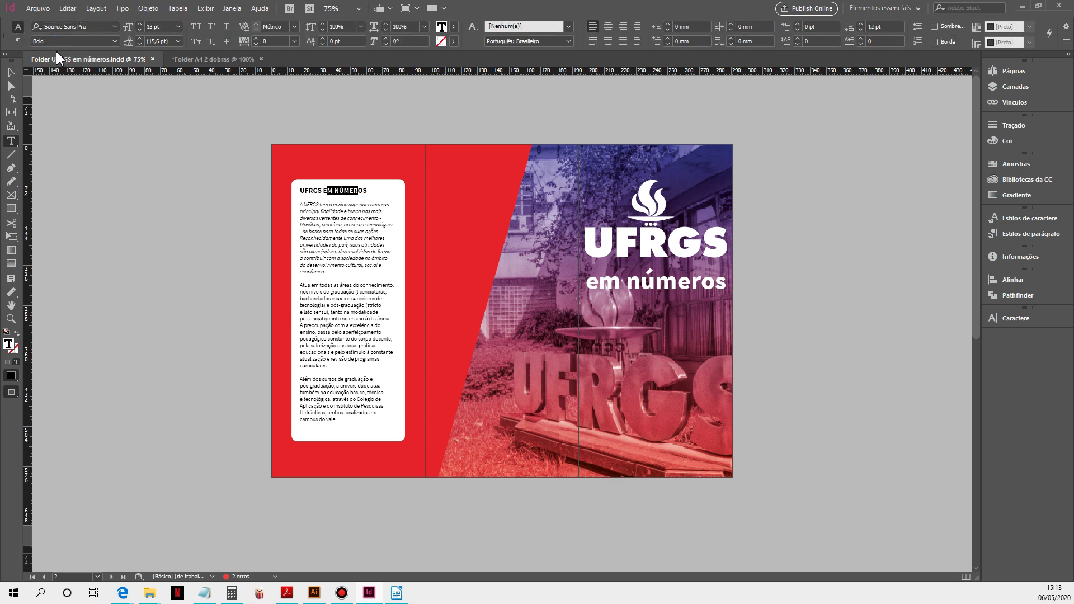
pyautogui.click(187, 60)
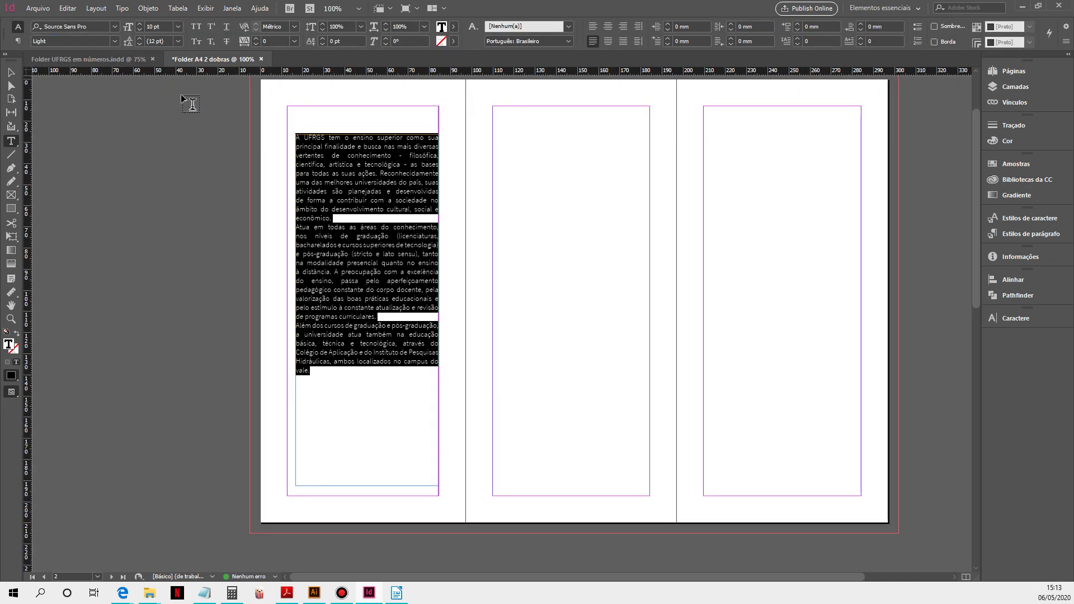
# - Insert the heading UFRGS em números above the first paragraph, with a blank line between them
pyautogui.click(298, 137)
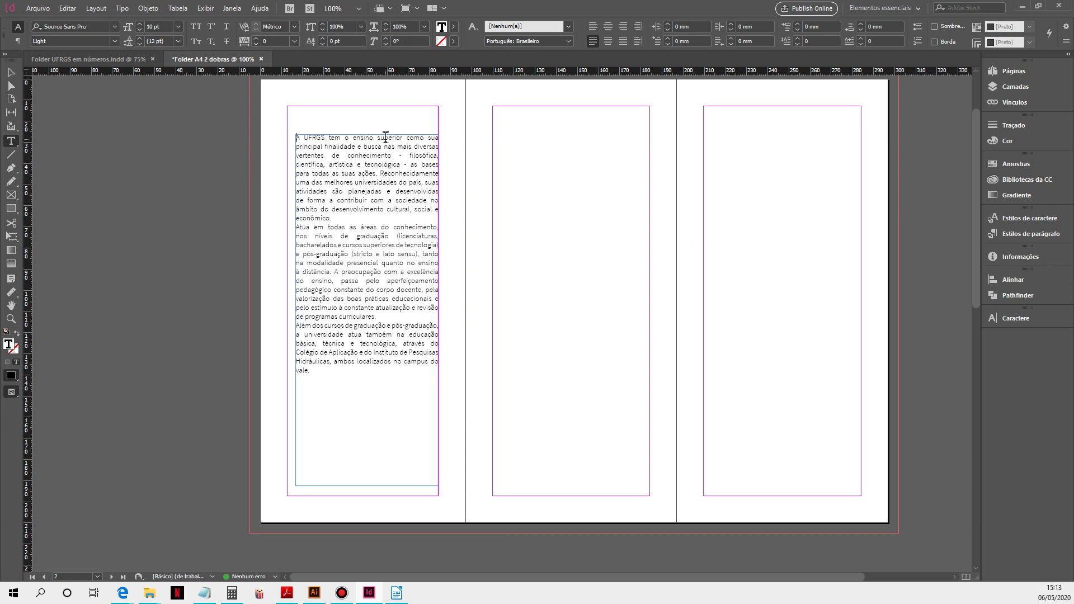
pyautogui.press('Return')
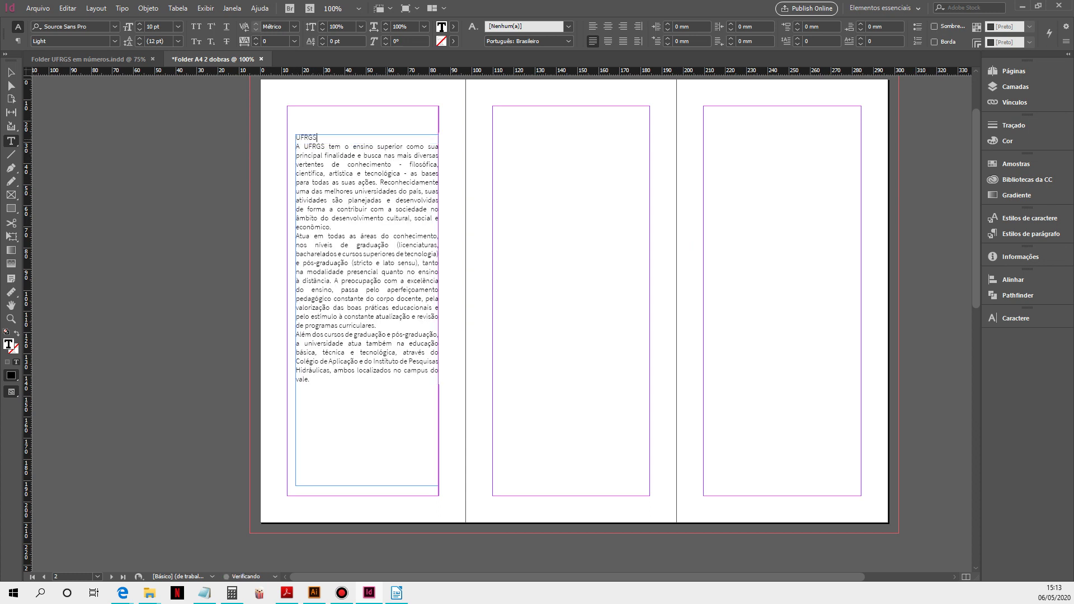
pyautogui.write('UFRGS em números')
pyautogui.press('Return')
# - Set the UFRGS em números heading in the Bold font style
pyautogui.moveTo(297, 138); pyautogui.dragTo(386, 138)
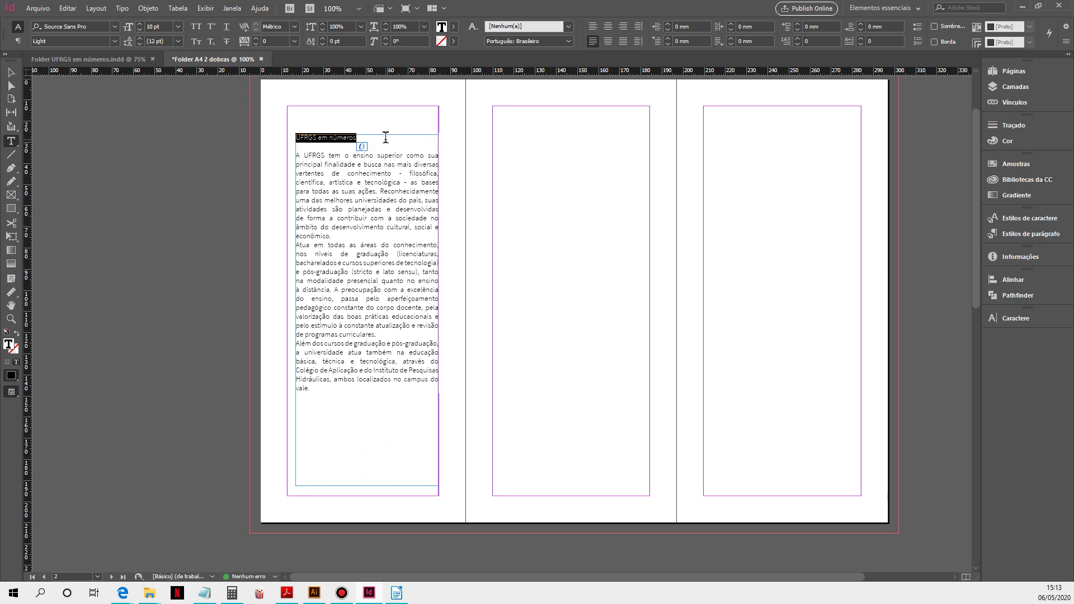
pyautogui.click(111, 43)
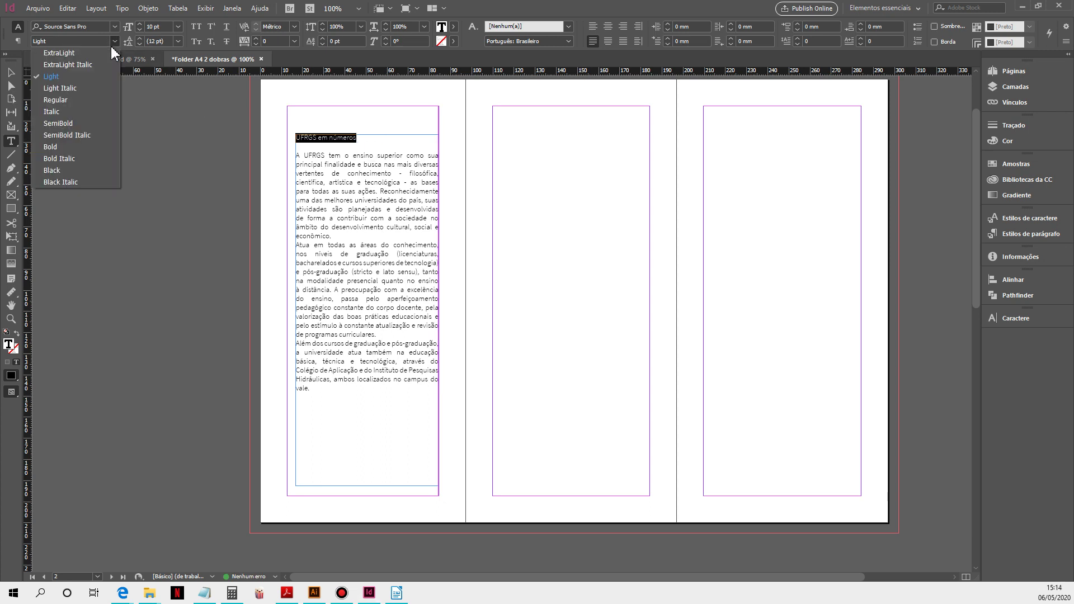
pyautogui.click(60, 148)
# - Set the first body paragraph, starting with "A UFRGS tem o ensino superior", in Light Italic
pyautogui.click(335, 235)
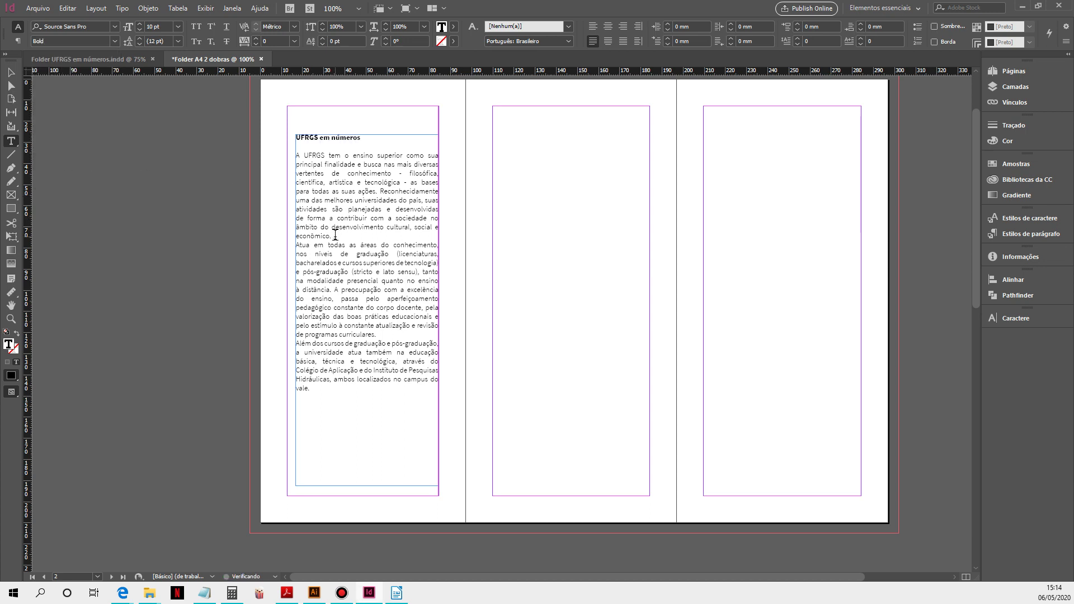
pyautogui.keyDown('shift'); pyautogui.click(295, 155); pyautogui.keyUp('shift')
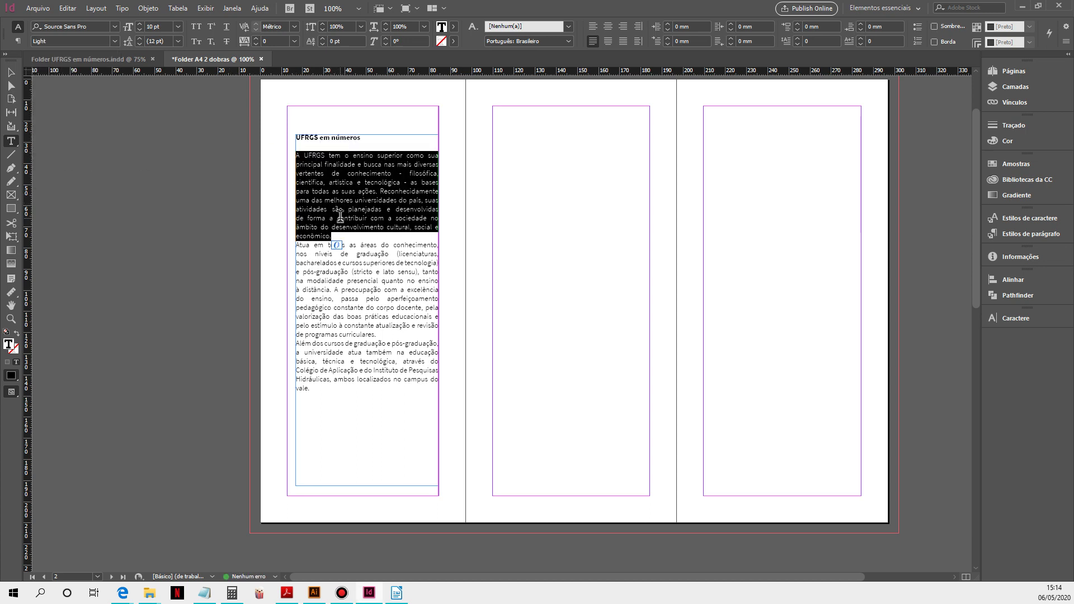
pyautogui.click(114, 41)
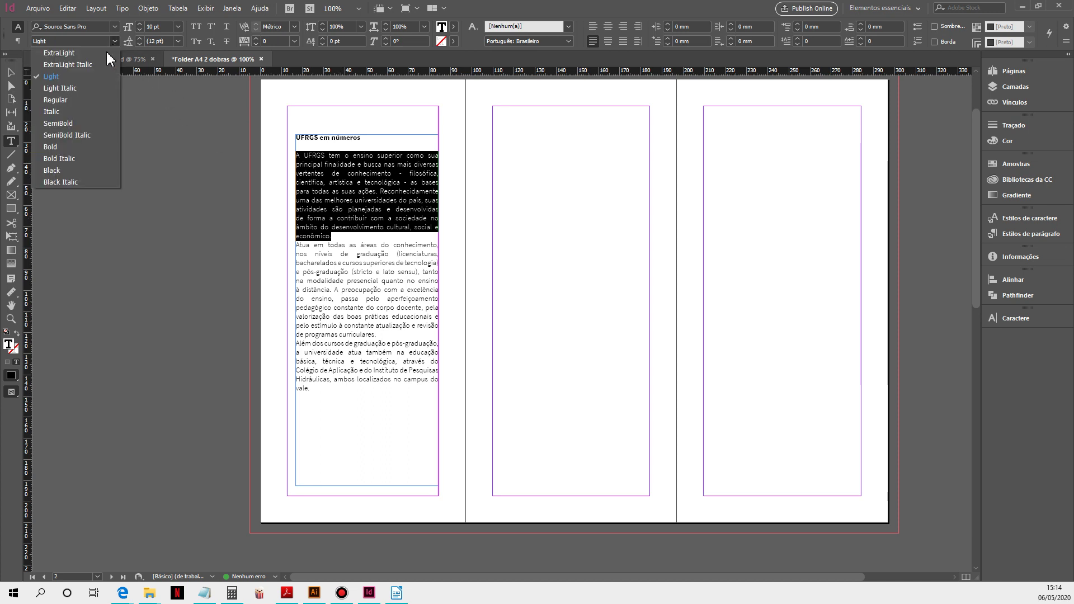
pyautogui.click(78, 89)
# - Set the space after the three body paragraphs to 6 mm
pyautogui.moveTo(309, 380); pyautogui.dragTo(255, 148)
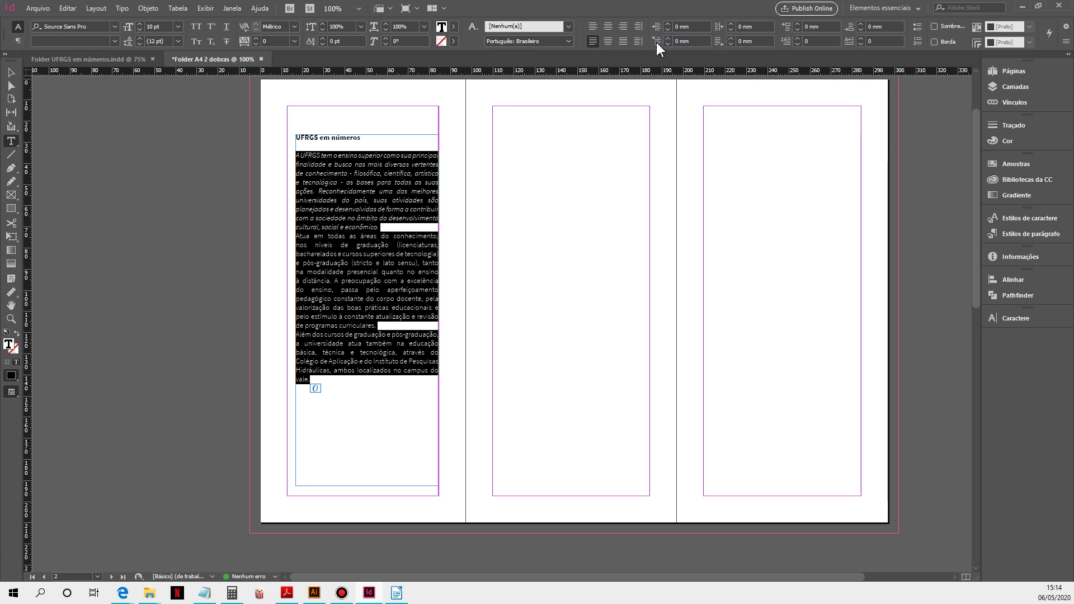
pyautogui.click(861, 23)
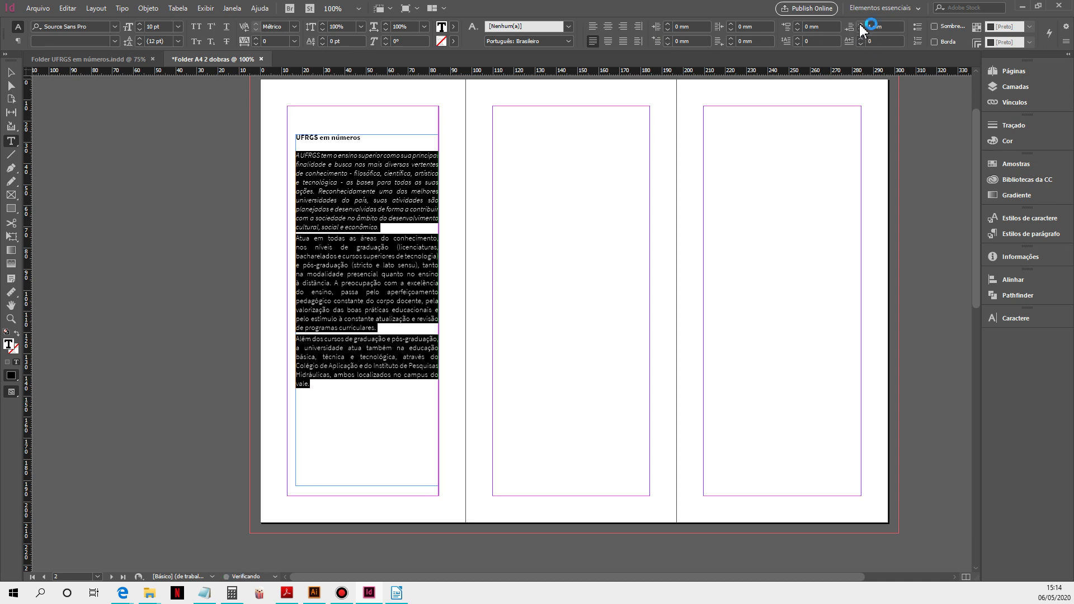
pyautogui.click(861, 23)
pyautogui.click(860, 23)
pyautogui.click(860, 23)
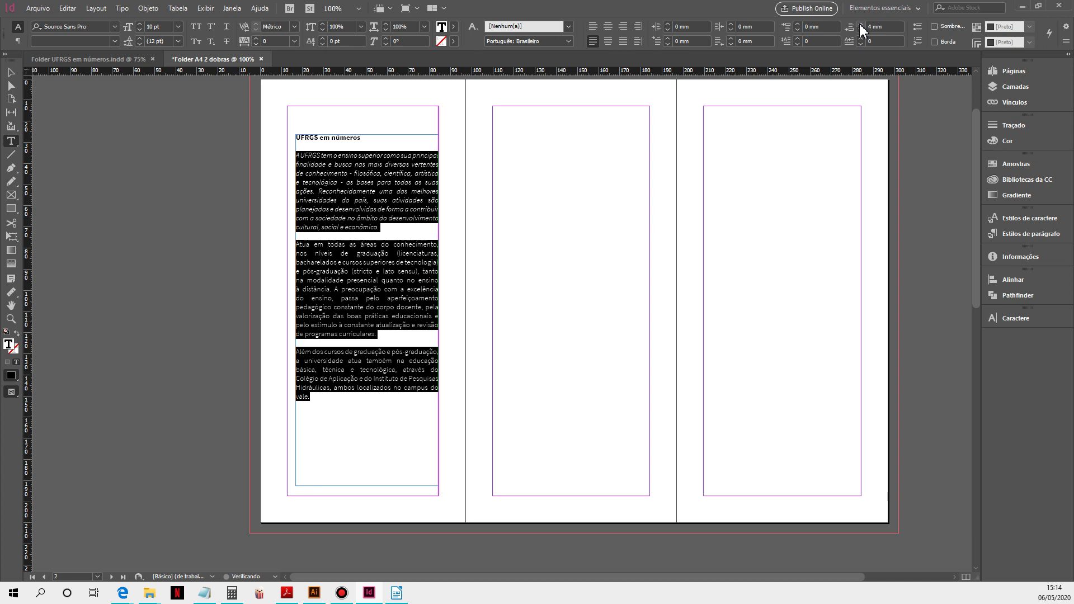
pyautogui.click(860, 23)
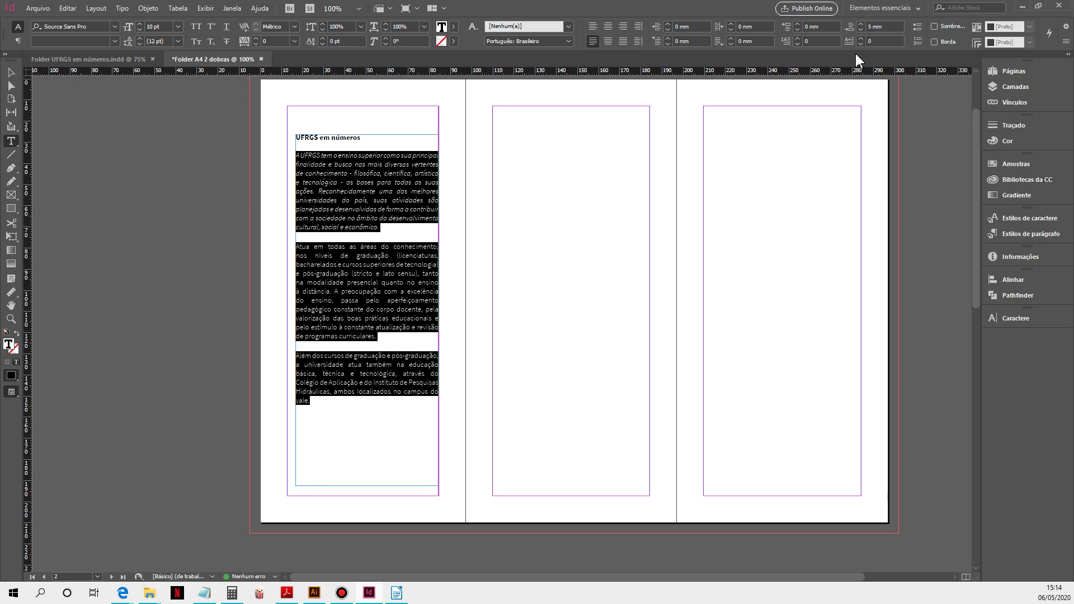
pyautogui.click(861, 24)
pyautogui.click(395, 339)
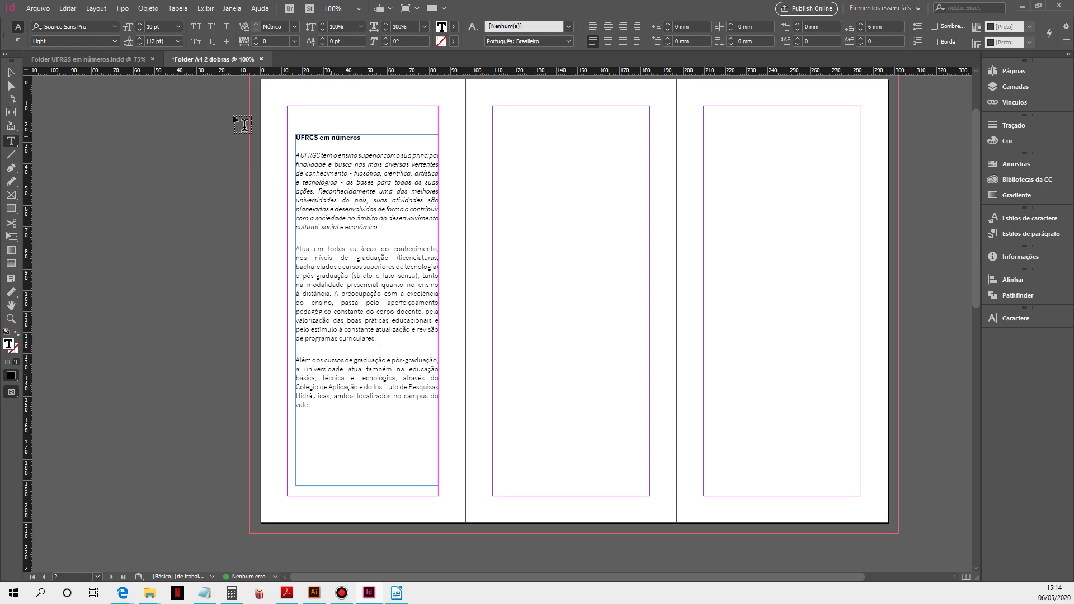
# - Apply all caps to the UFRGS em números heading, checking the heading in Folder UFRGS em números.indd for reference
pyautogui.click(86, 63)
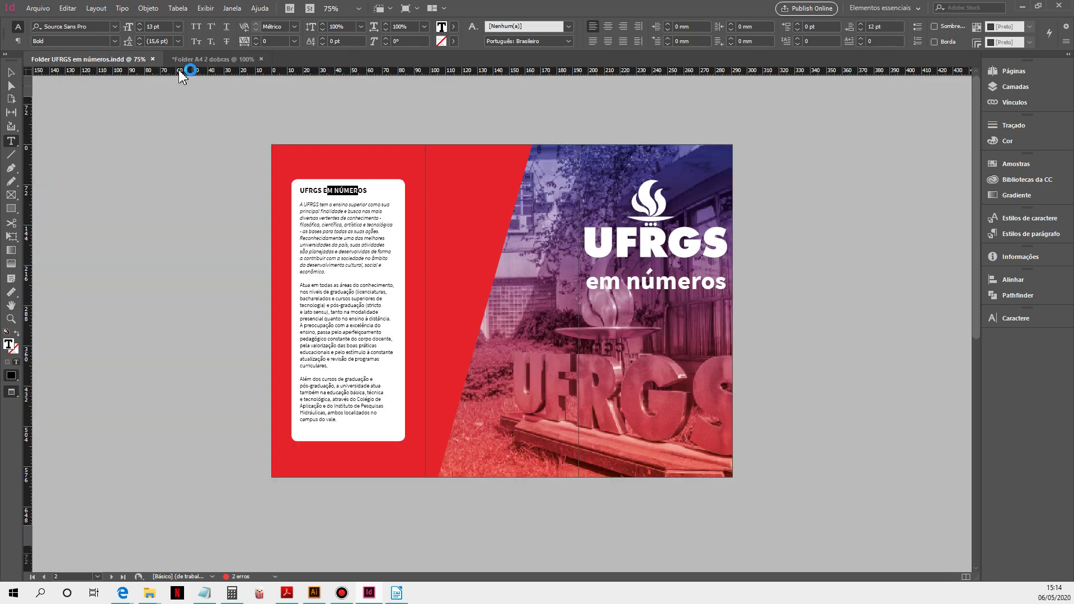
pyautogui.hotkey('ctrl', 'Tab')
pyautogui.hotkey('shift', 'Home')
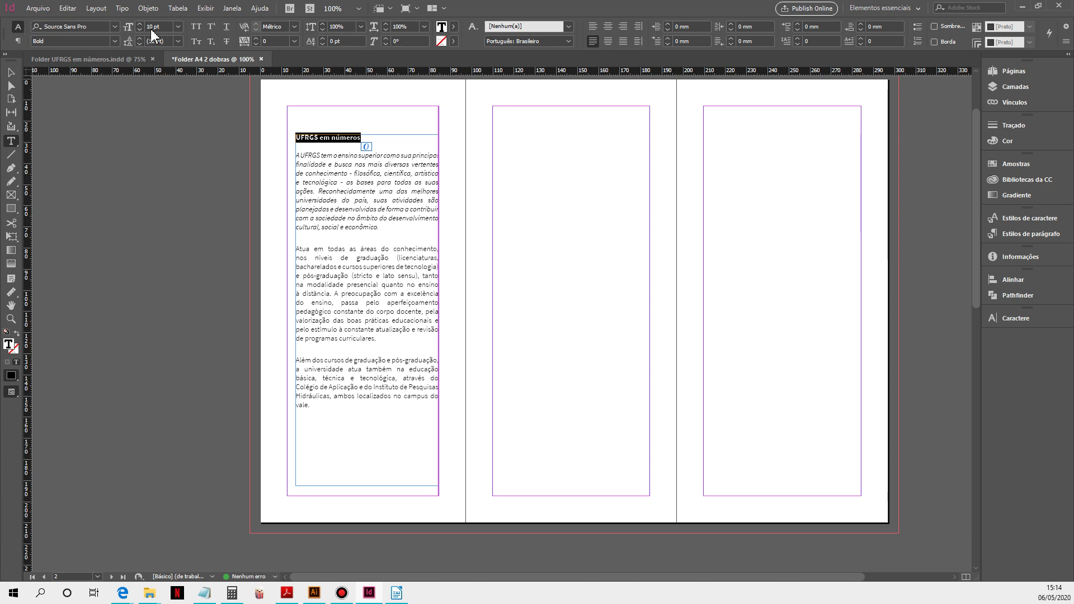
pyautogui.click(196, 27)
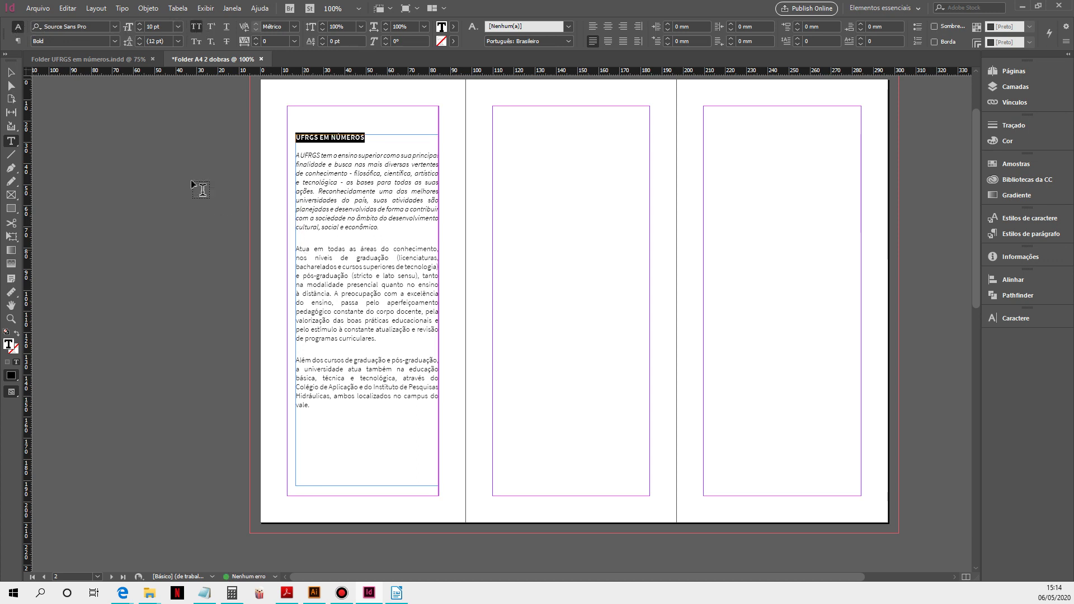
# - Set the heading's font size to 13 pt, checking the heading size in the finished folder document for reference
pyautogui.click(91, 60)
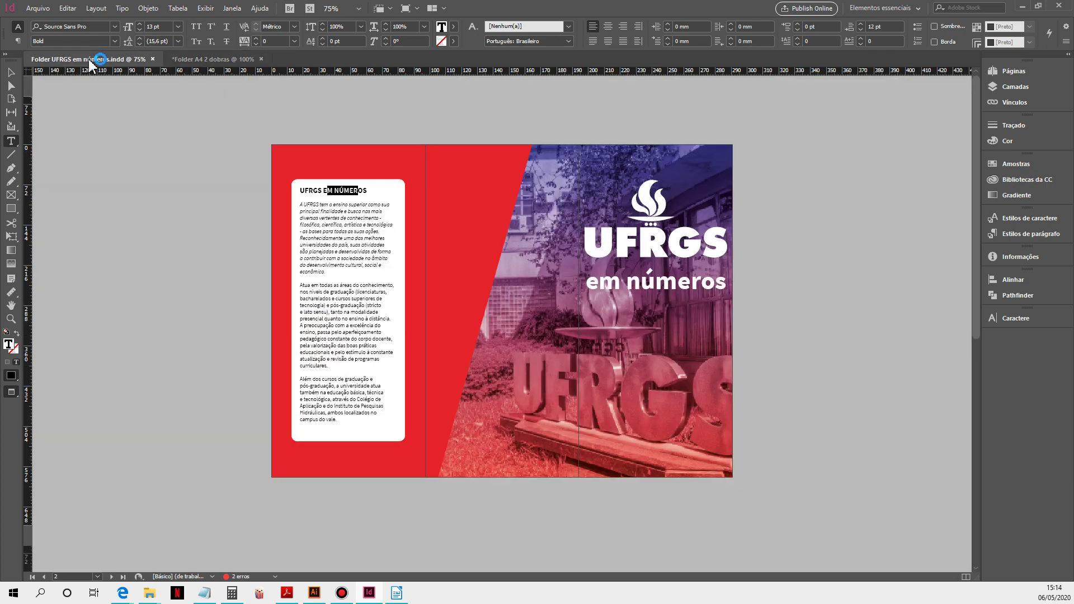
pyautogui.click(191, 63)
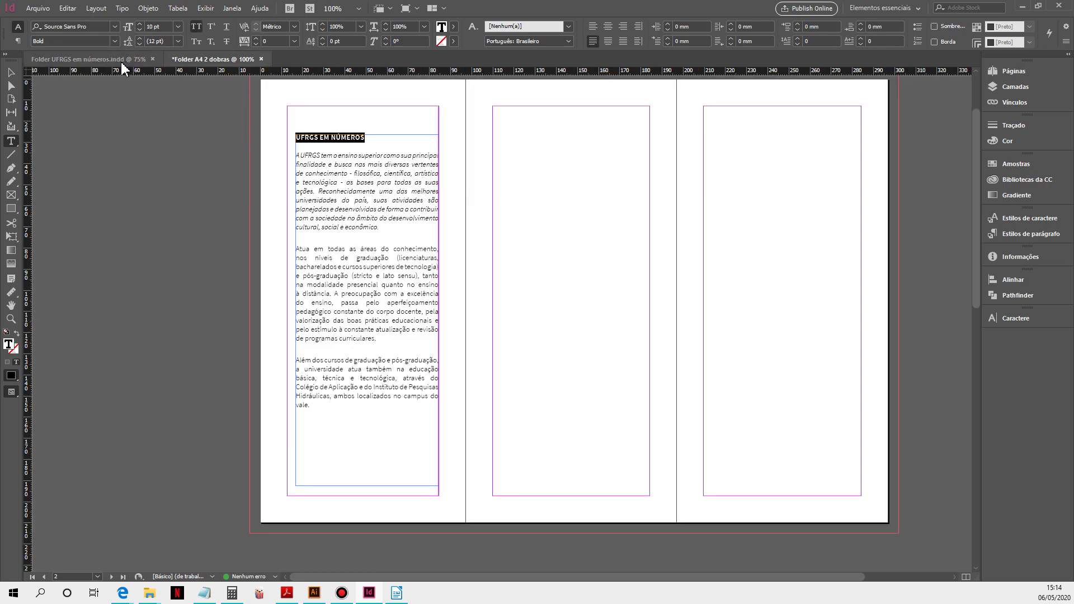
pyautogui.click(123, 66)
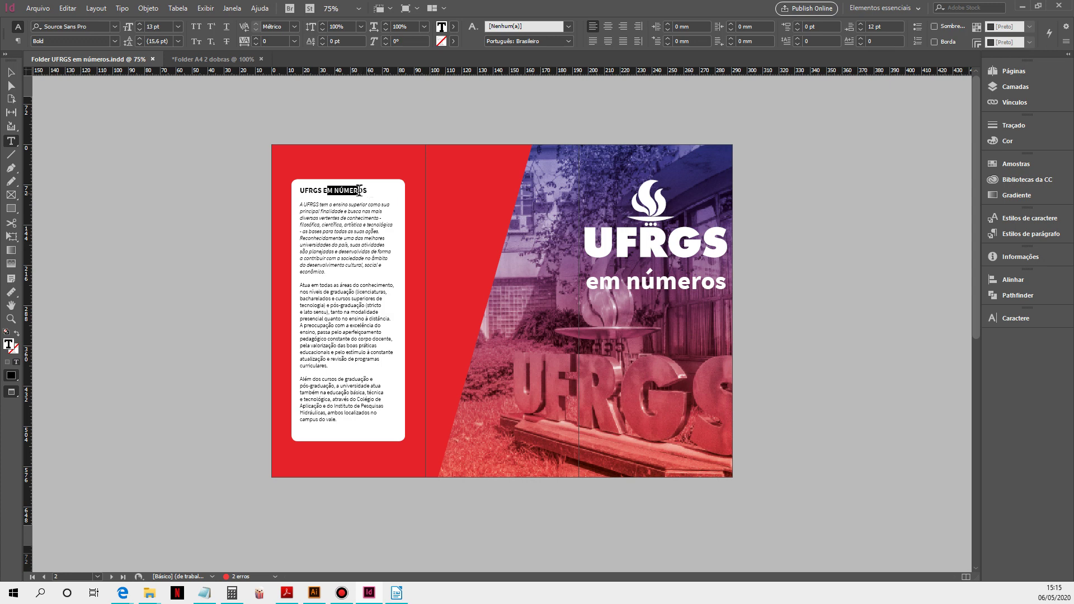
pyautogui.click(202, 59)
pyautogui.click(179, 27)
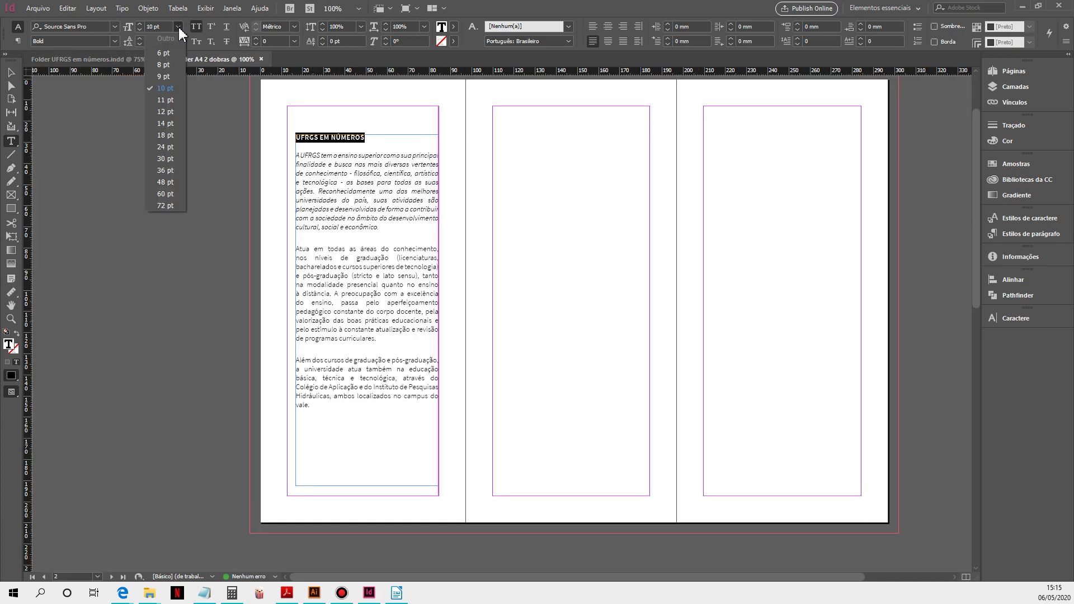
pyautogui.click(163, 27)
pyautogui.moveTo(163, 26); pyautogui.dragTo(121, 31)
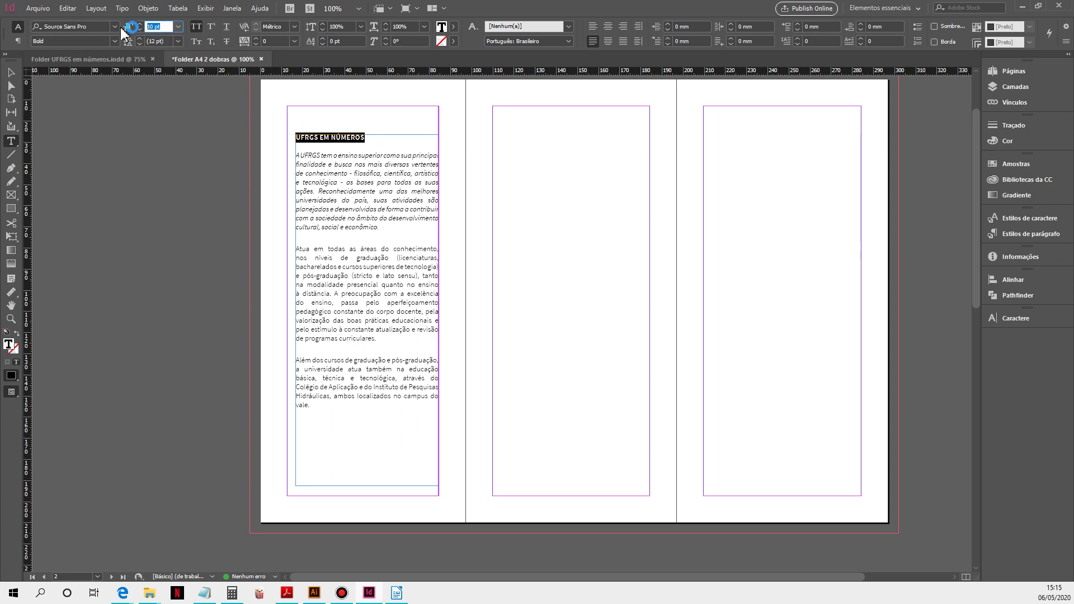
pyautogui.write('13')
pyautogui.press('Return')
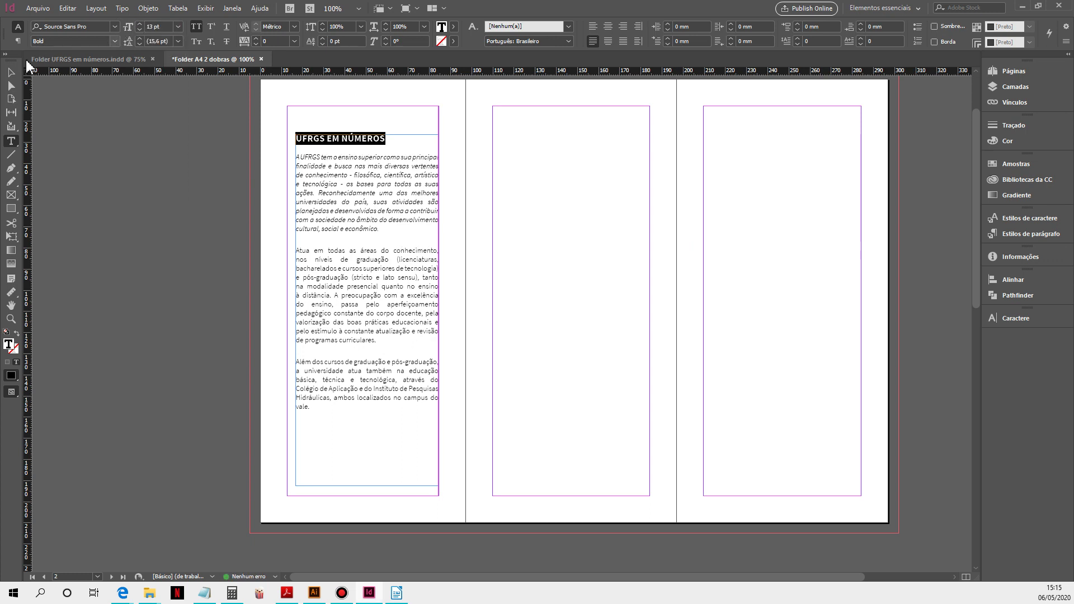
# - Move the text frame to about X 14.7 mm, Y 25 mm and fit its height to the text
pyautogui.click(11, 72)
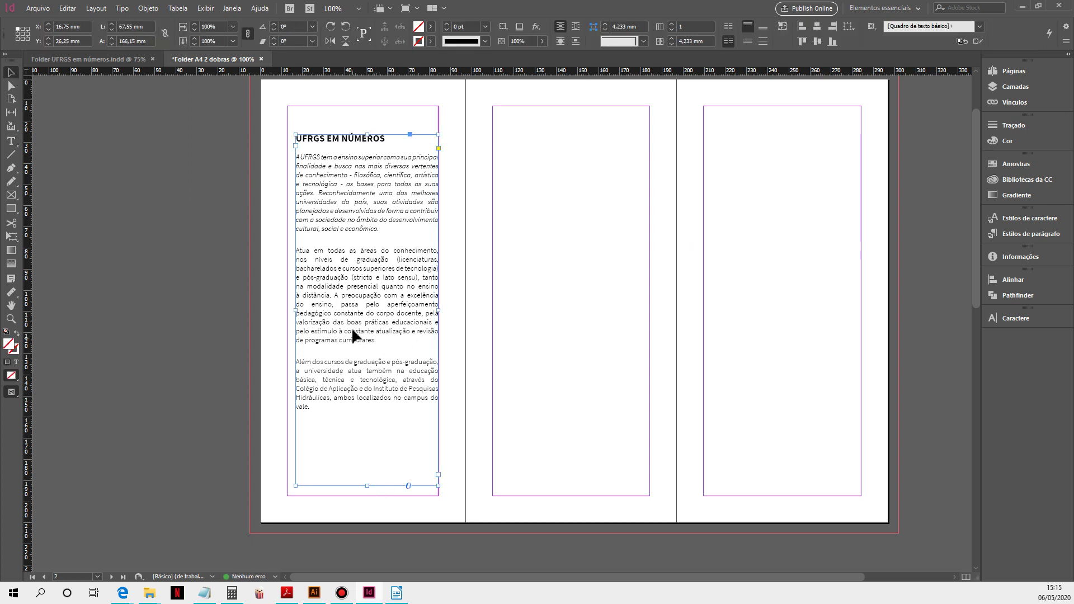
pyautogui.moveTo(352, 336); pyautogui.dragTo(348, 334)
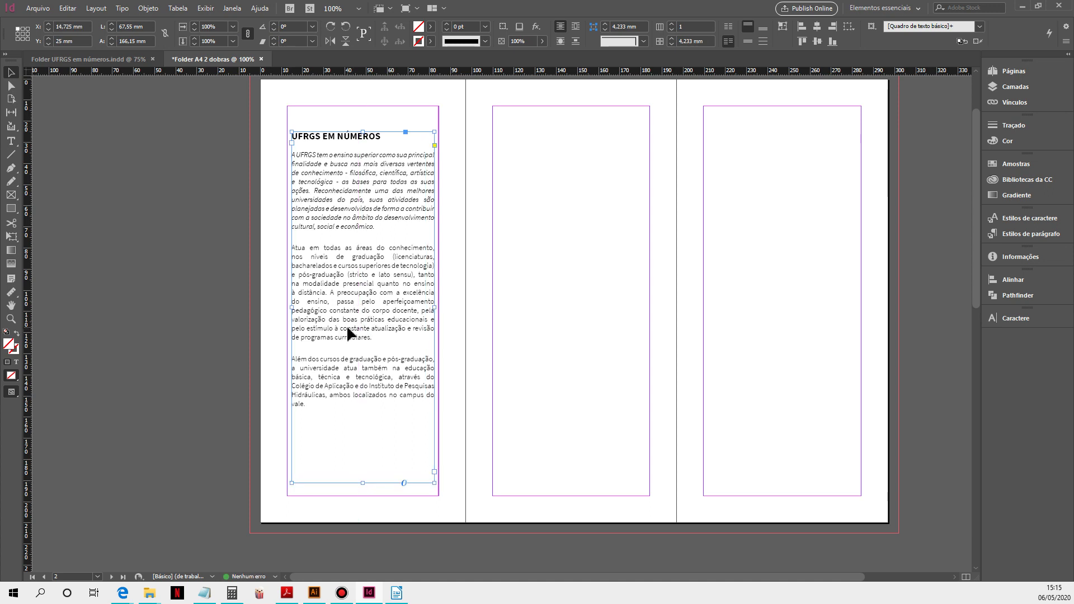
pyautogui.doubleClick(363, 483)
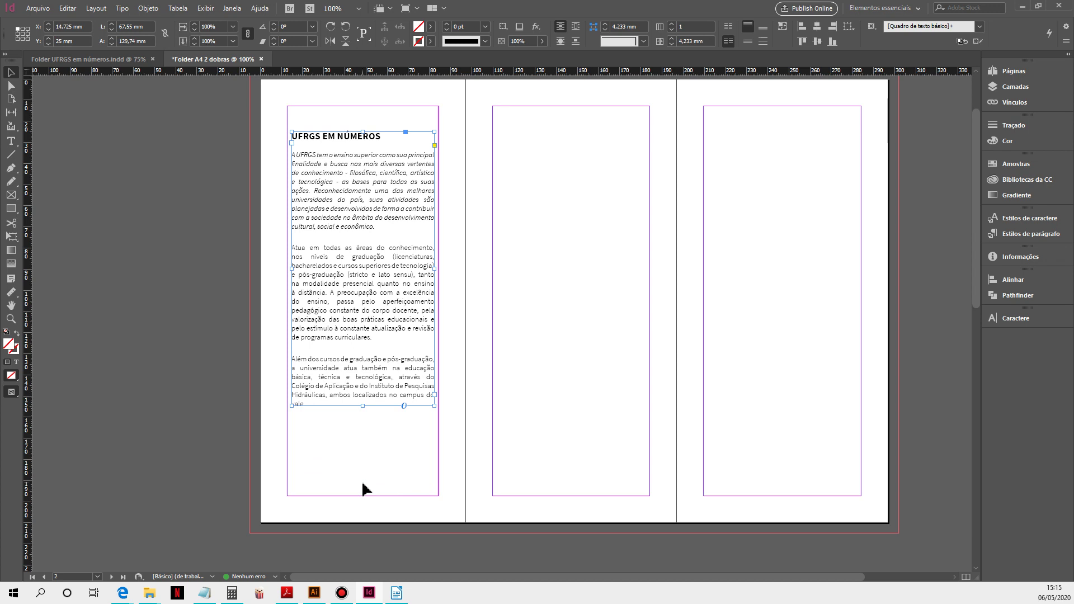
pyautogui.scroll(1, 235, 402)
pyautogui.click(178, 358)
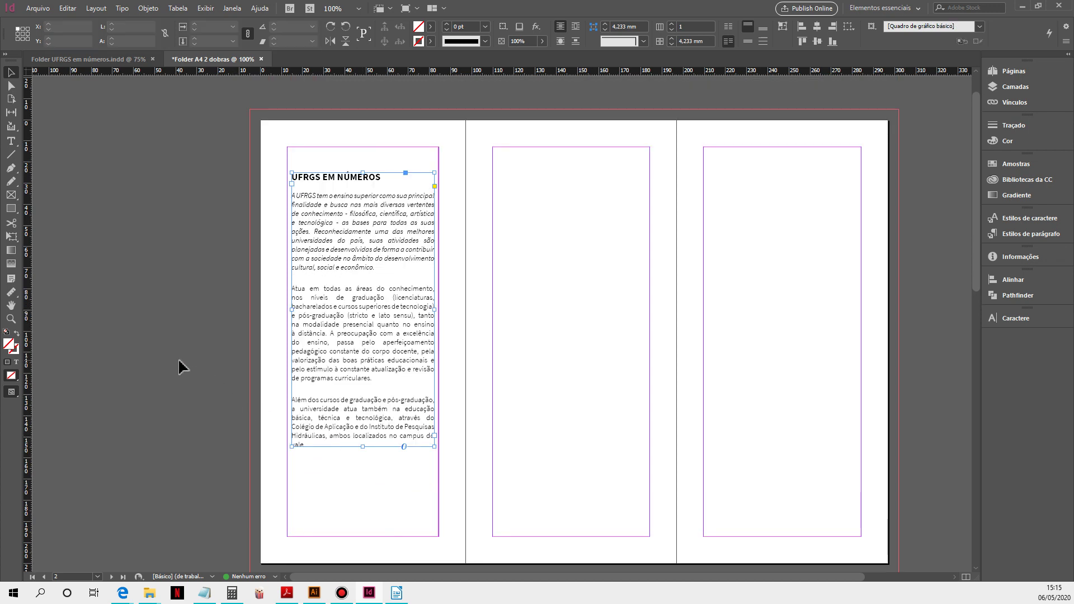
# - Examine the finished folder's layout with guides and bleed shown, and return to Folder A4 2 dobras
pyautogui.click(121, 60)
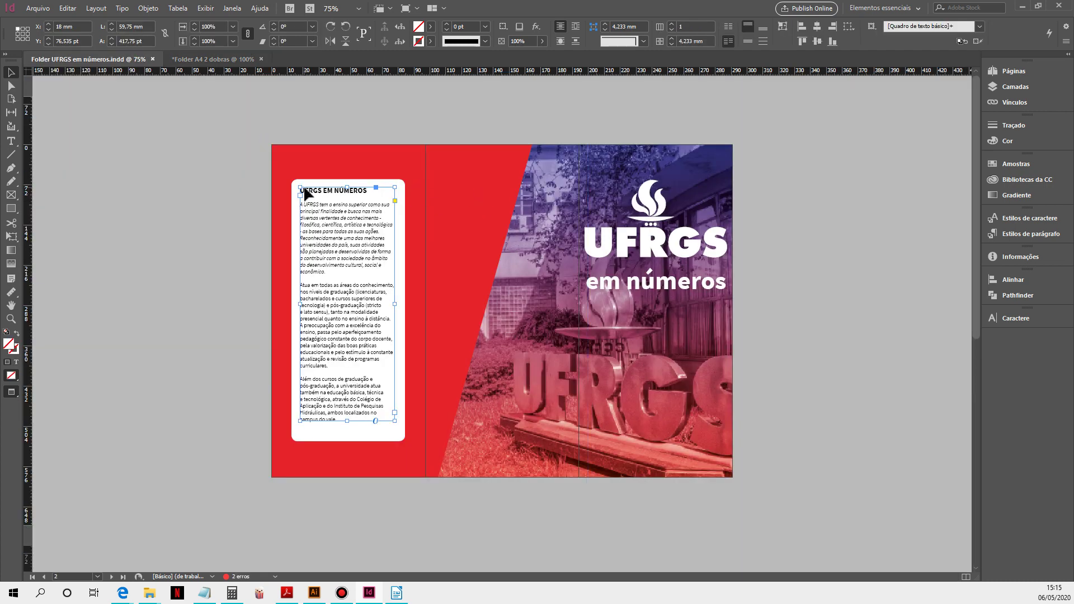
pyautogui.press('w')
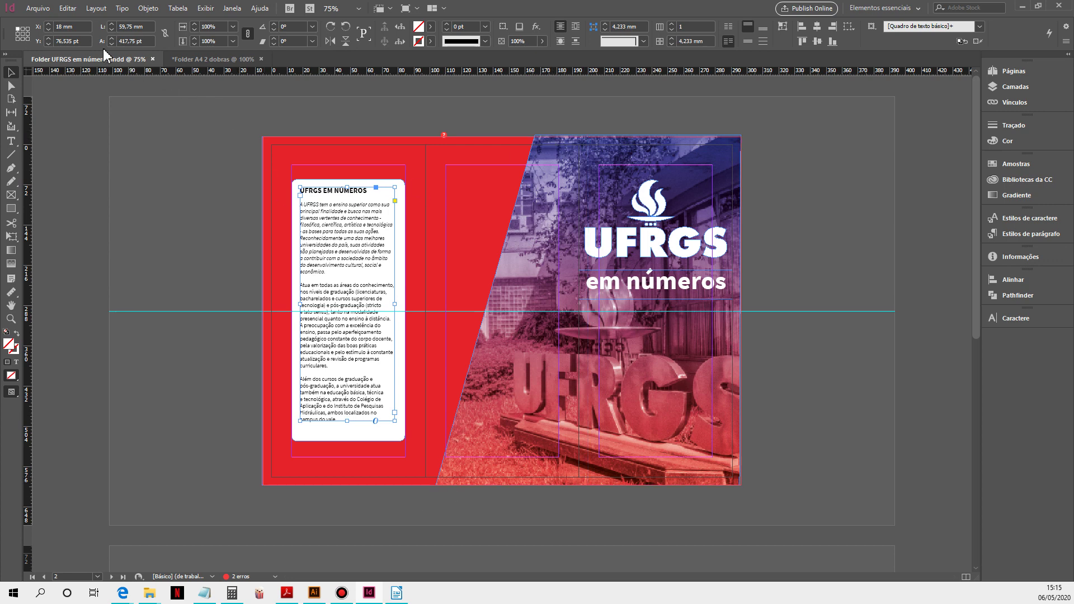
pyautogui.click(197, 59)
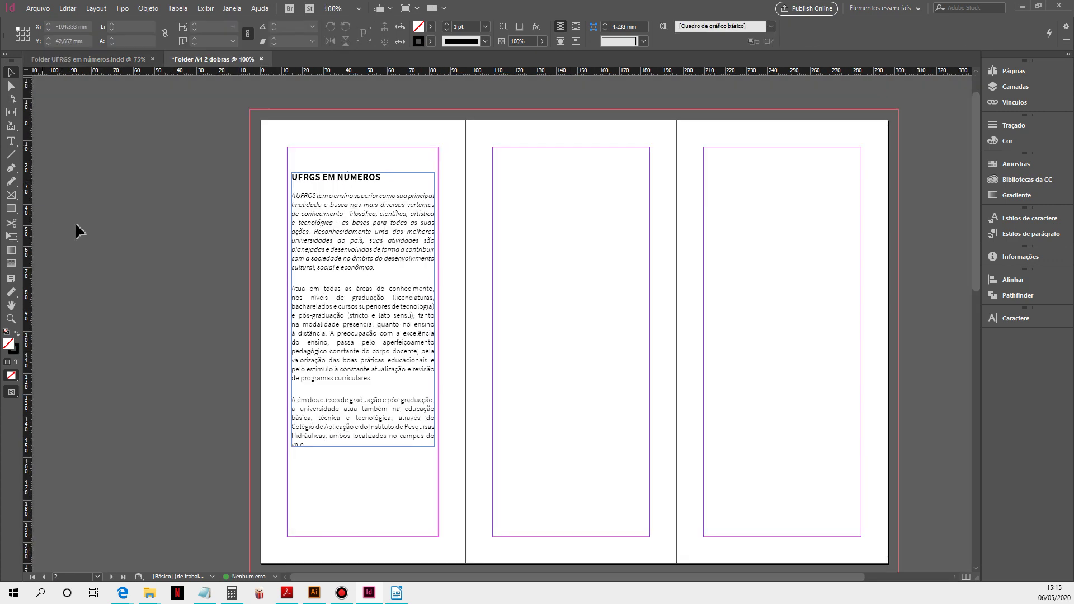
# - Draw a black-filled rectangle without stroke over the first panel, about 102 × 220 mm, starting at the upper-left bleed corner
pyautogui.click(13, 210)
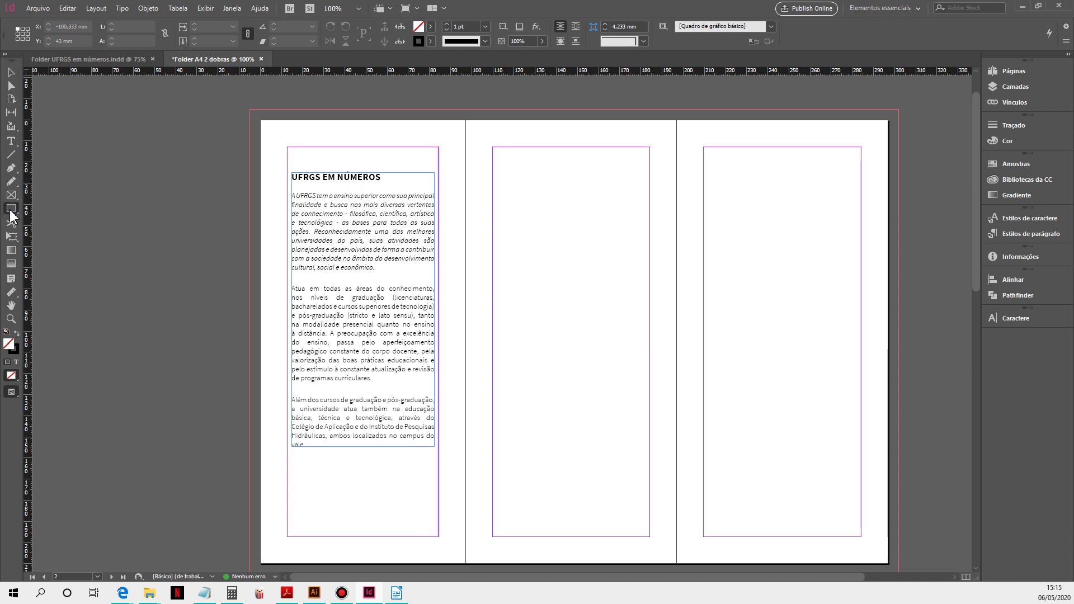
pyautogui.click(16, 333)
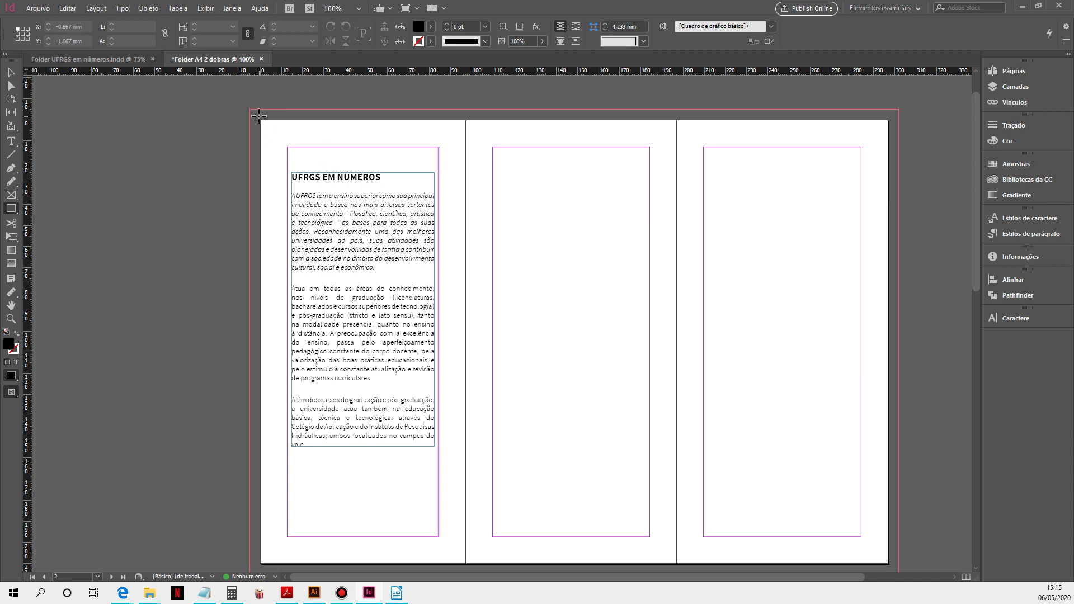
pyautogui.moveTo(249, 109); pyautogui.dragTo(468, 492)
pyautogui.scroll(3, 523, 376)
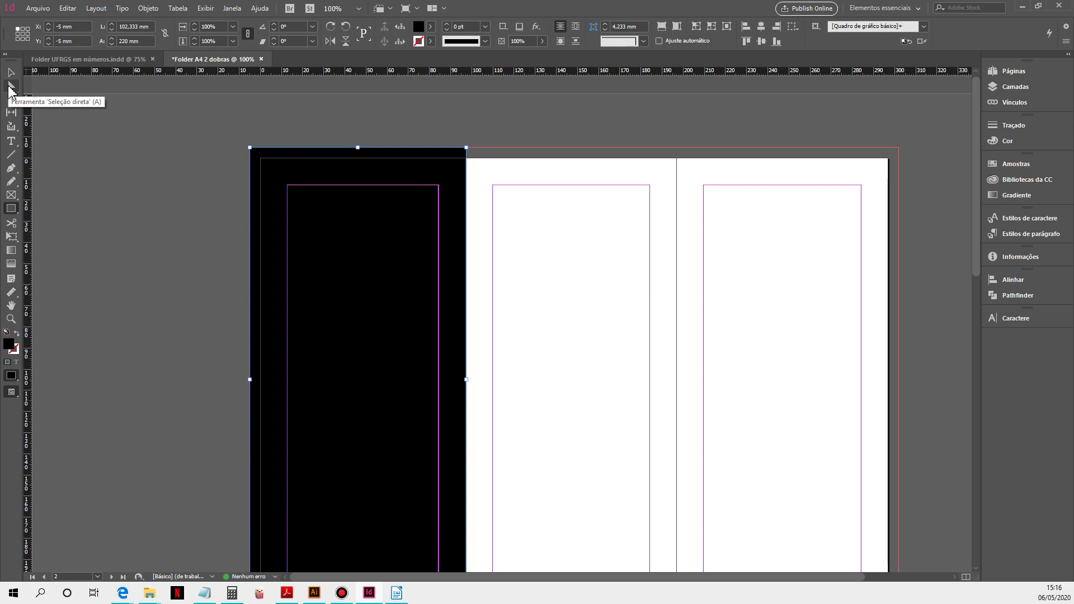
# - Shift only the black rectangle's upper-right corner point 60 mm to the right, to X 157.333 mm, giving it a slanted edge
pyautogui.click(11, 86)
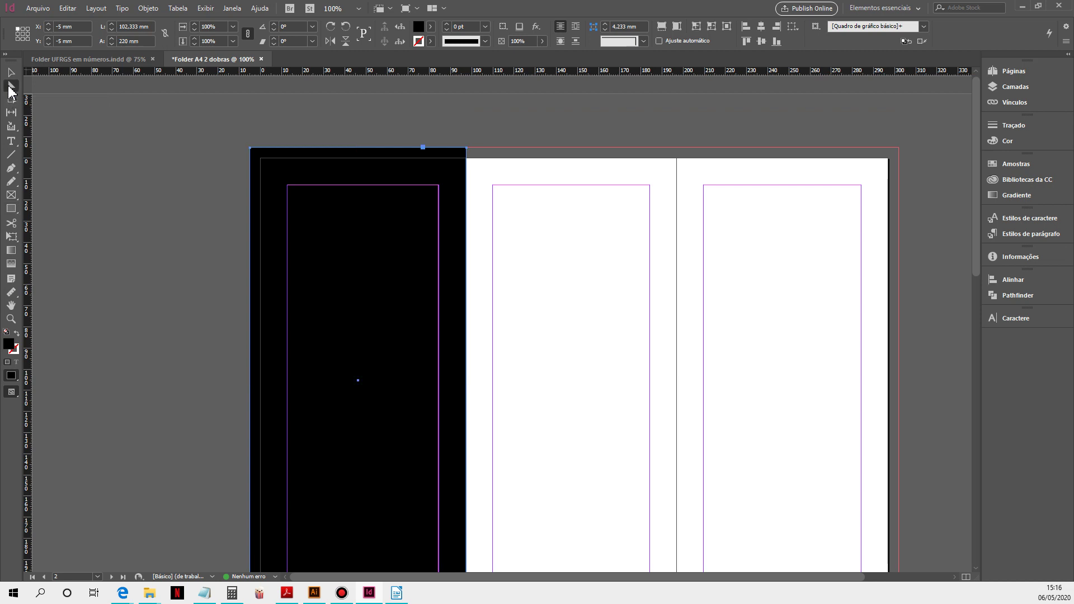
pyautogui.keyDown('ctrl'); pyautogui.keyDown('alt'); pyautogui.click(588, 222); pyautogui.keyUp('alt'); pyautogui.keyUp('ctrl')
pyautogui.moveTo(411, 112); pyautogui.dragTo(443, 149)
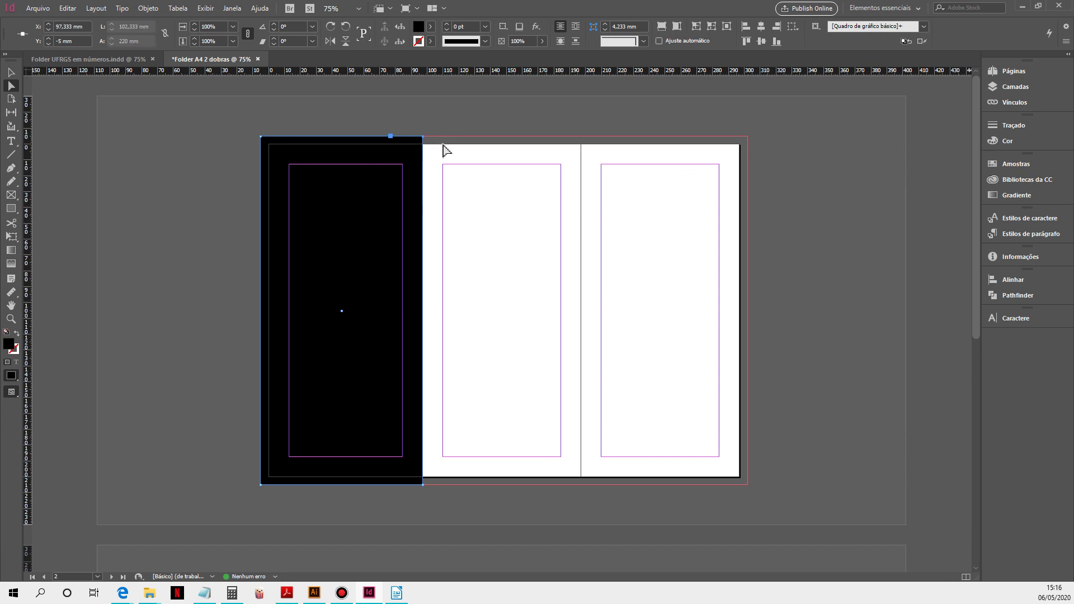
pyautogui.press('Right')
pyautogui.press('Right')
pyautogui.press('Right')
pyautogui.press('Right')
pyautogui.press('Right')
pyautogui.press('Right')
pyautogui.press('Right')
pyautogui.press('Right')
pyautogui.press('Right')
pyautogui.press('Right')
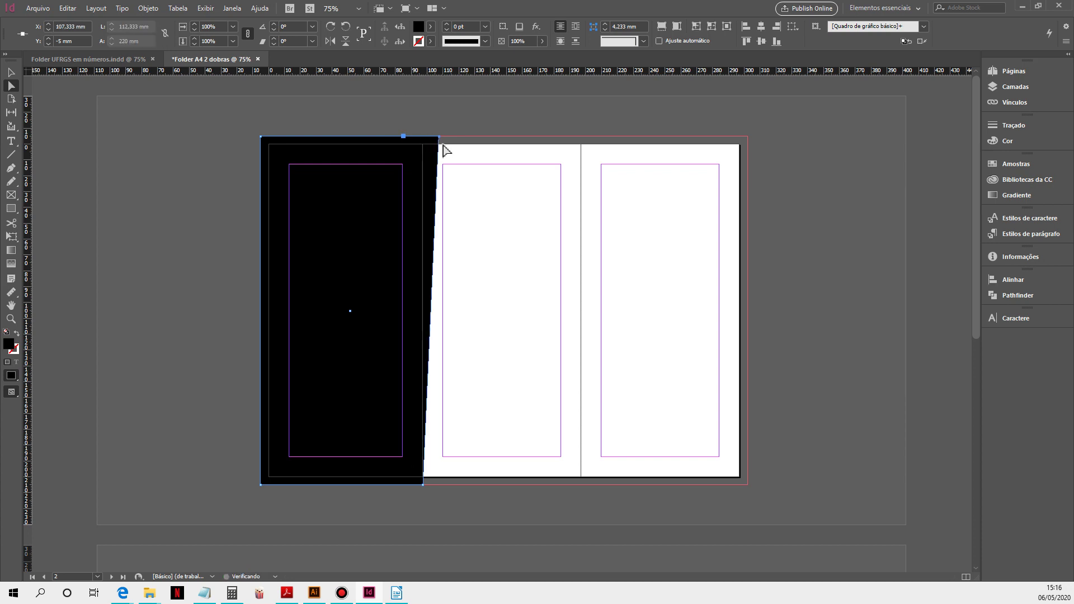
pyautogui.press('Right')
pyautogui.press('Right')
pyautogui.press('Right')
pyautogui.press('Right')
pyautogui.press('Right')
pyautogui.press('Right')
pyautogui.press('Right')
pyautogui.press('Right')
pyautogui.press('Right')
pyautogui.press('Right')
pyautogui.press('Right')
pyautogui.press('Right')
pyautogui.press('Right')
pyautogui.press('Right')
pyautogui.press('Right')
pyautogui.press('Right')
pyautogui.press('Right')
pyautogui.press('Right')
pyautogui.press('Right')
pyautogui.press('Right')
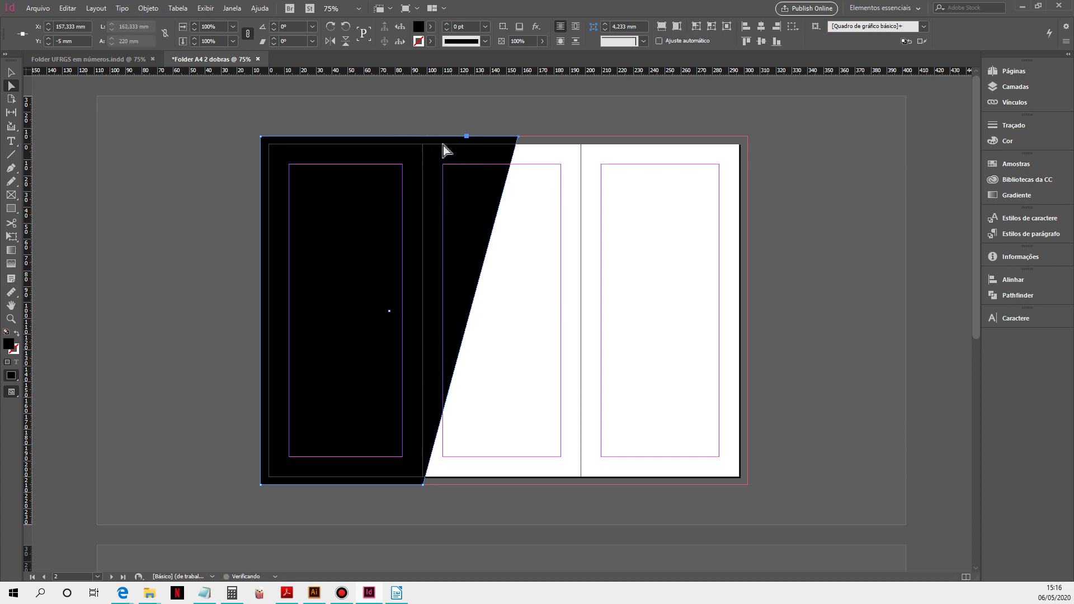
# - Shift the black shape's upper-right corner point another 10 mm to the right, to X 167.333 mm
pyautogui.press('Right')
pyautogui.press('Right')
pyautogui.press('Right')
pyautogui.press('Right')
pyautogui.press('Right')
pyautogui.press('Right')
pyautogui.press('Right')
pyautogui.press('Right')
pyautogui.press('Right')
pyautogui.press('Right')
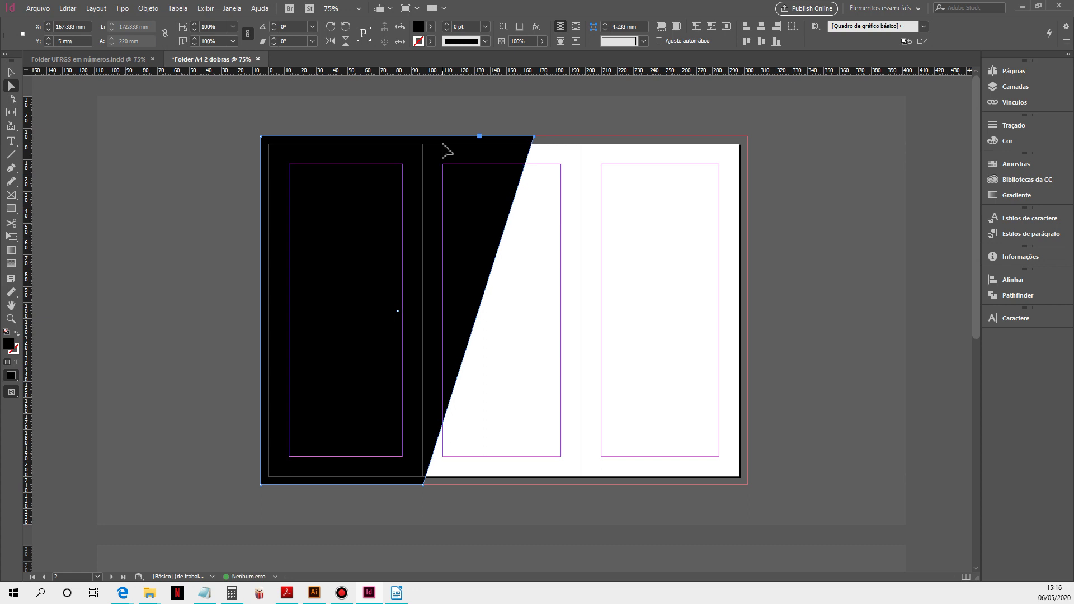
pyautogui.click(11, 72)
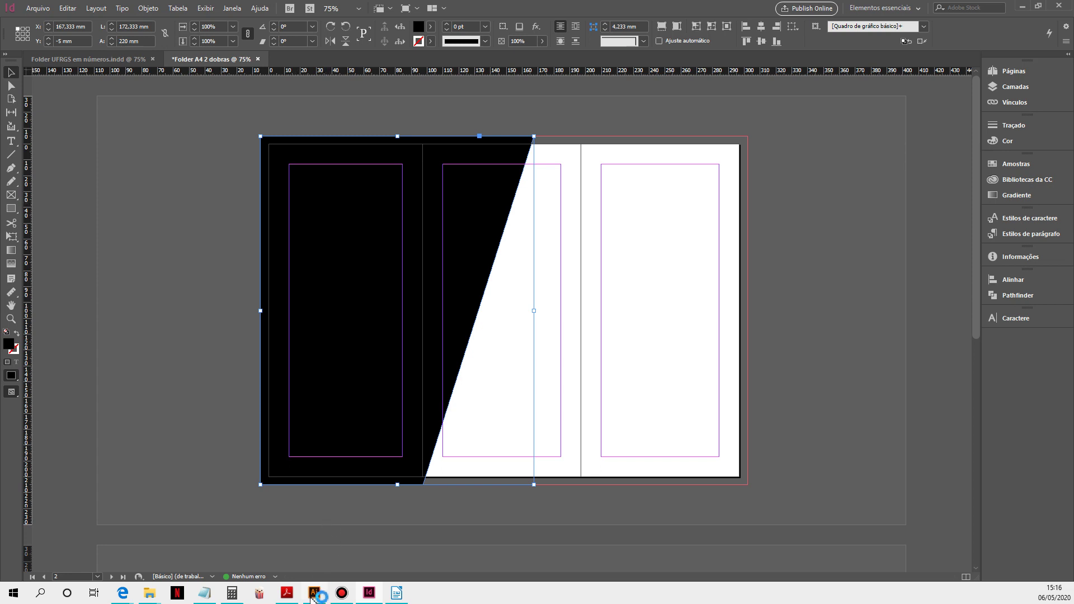
# - Switch to Logos UFRGS.ai in Illustrator and copy the red's hex code ed1c24 without the # sign
pyautogui.moveTo(316, 594)
pyautogui.click(306, 576)
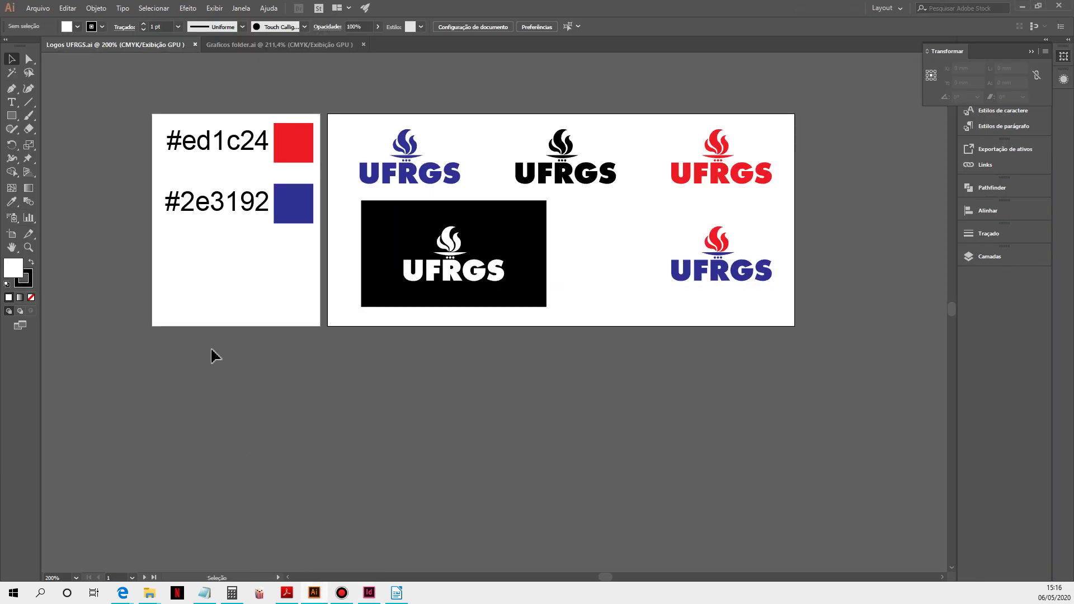
pyautogui.click(204, 158)
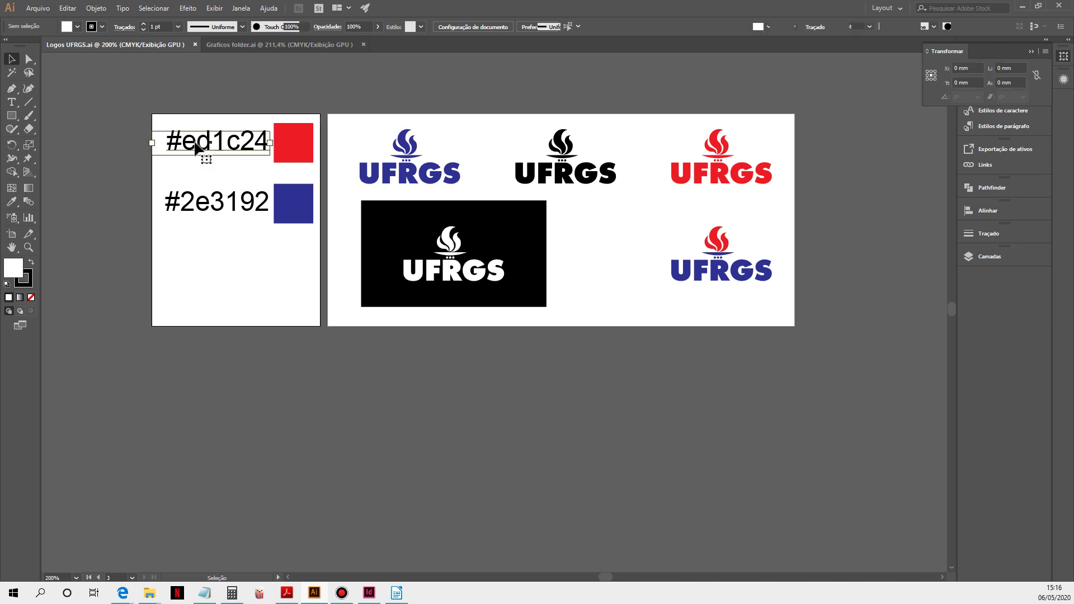
pyautogui.doubleClick(190, 140)
pyautogui.click(183, 141)
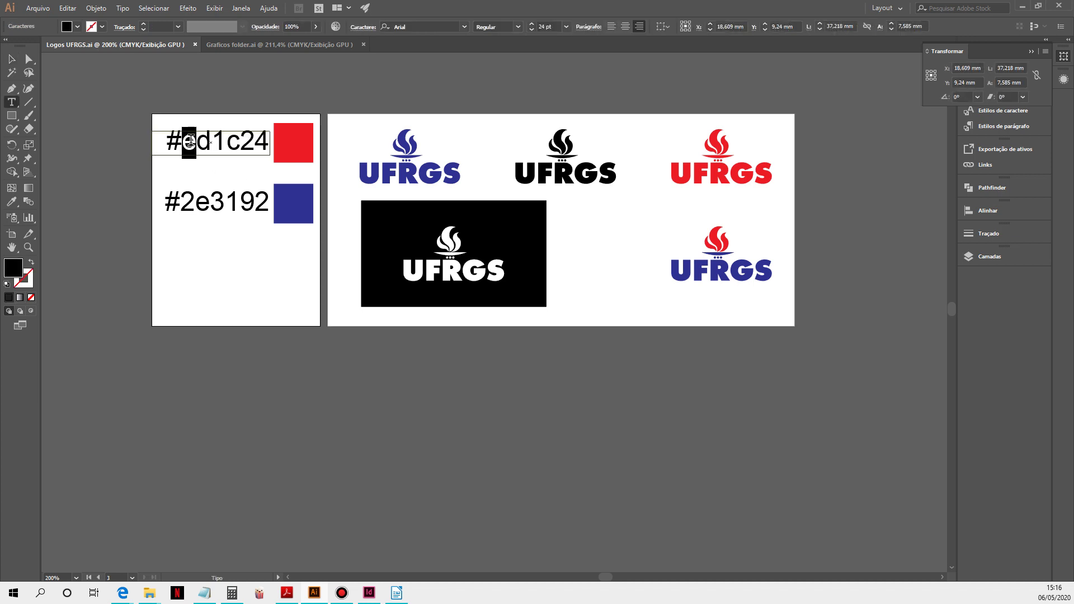
pyautogui.moveTo(184, 141); pyautogui.dragTo(281, 150)
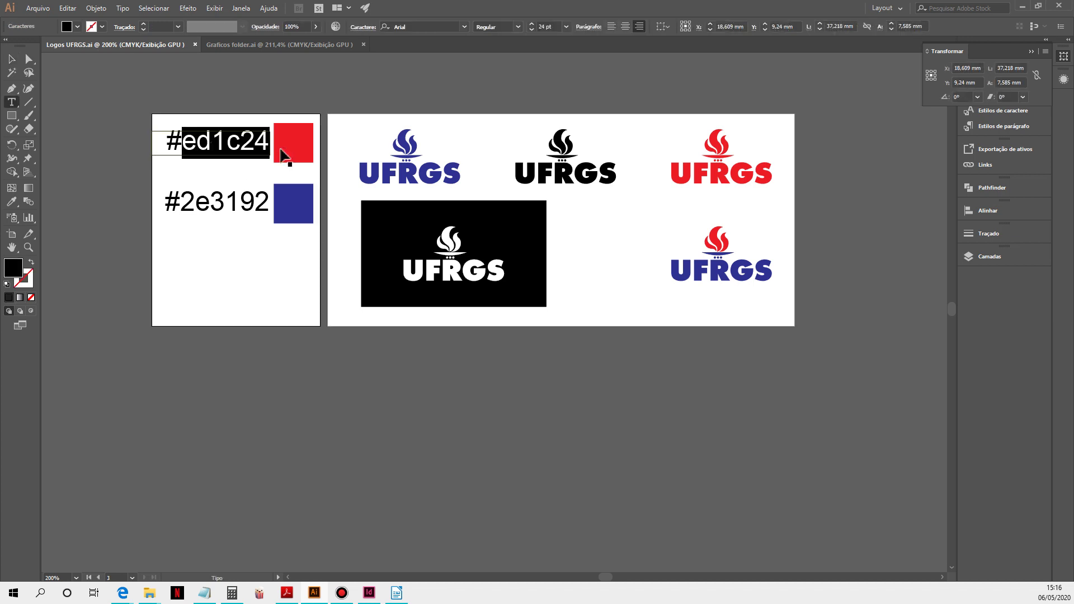
pyautogui.click(12, 59)
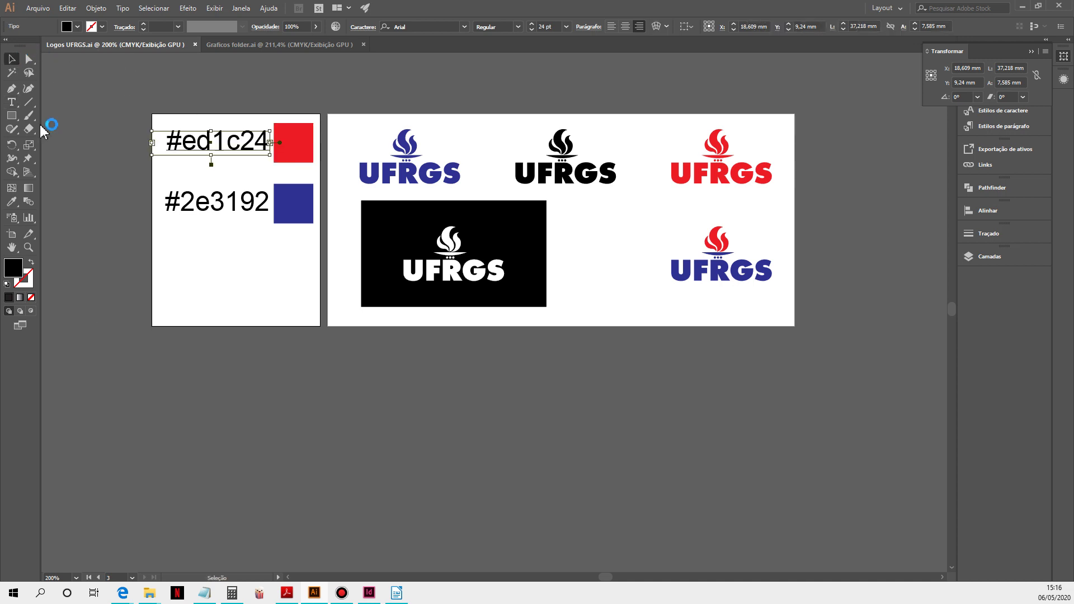
pyautogui.click(90, 305)
# - Return to InDesign and fill the slanted shape with the copied hex colour ed1c24
pyautogui.click(369, 592)
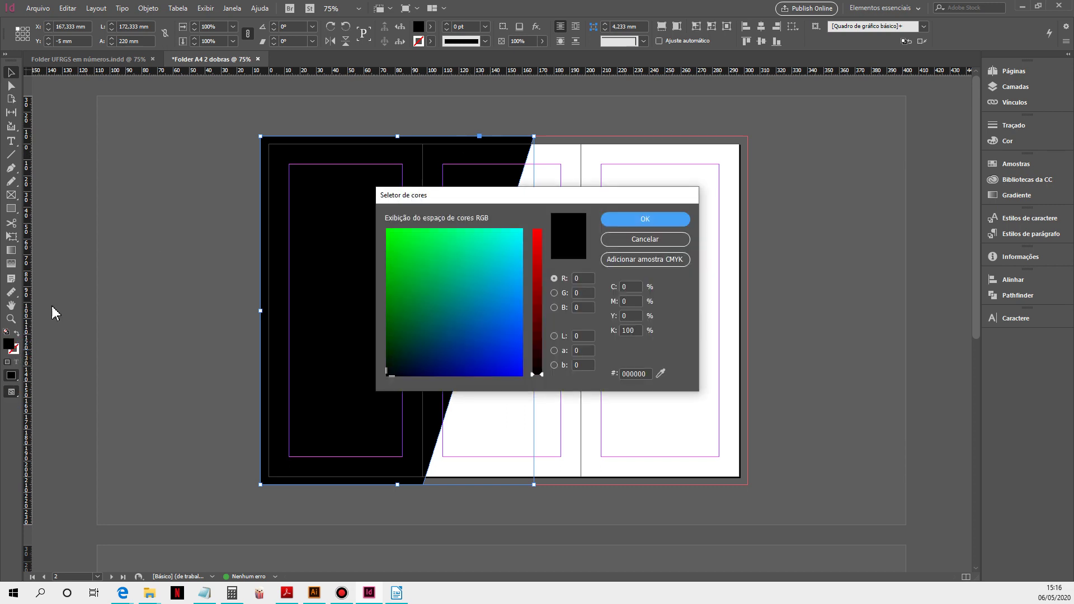
pyautogui.click(631, 225)
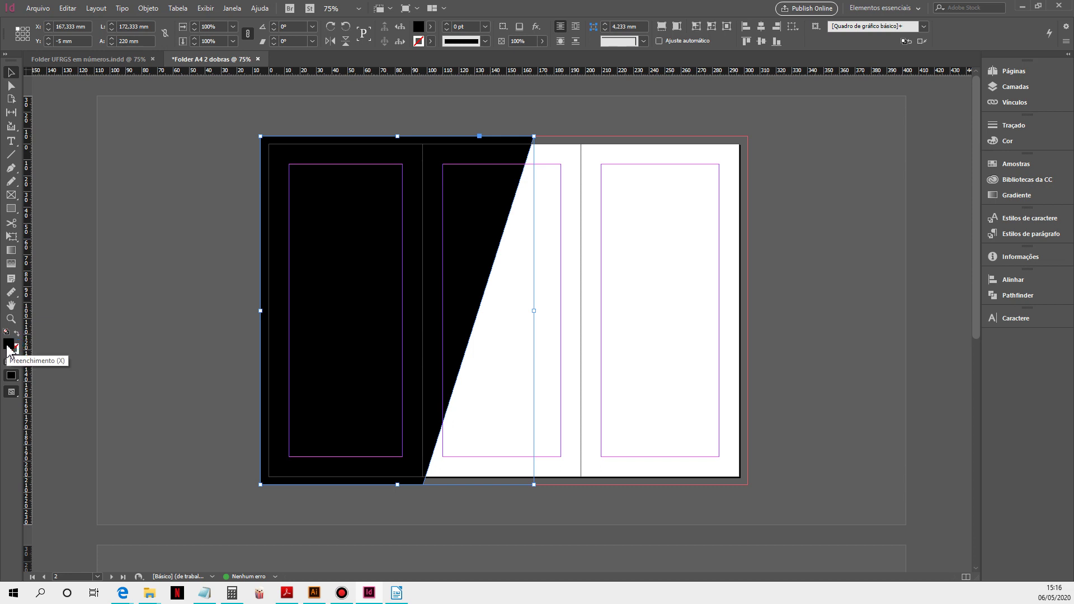
pyautogui.doubleClick(8, 346)
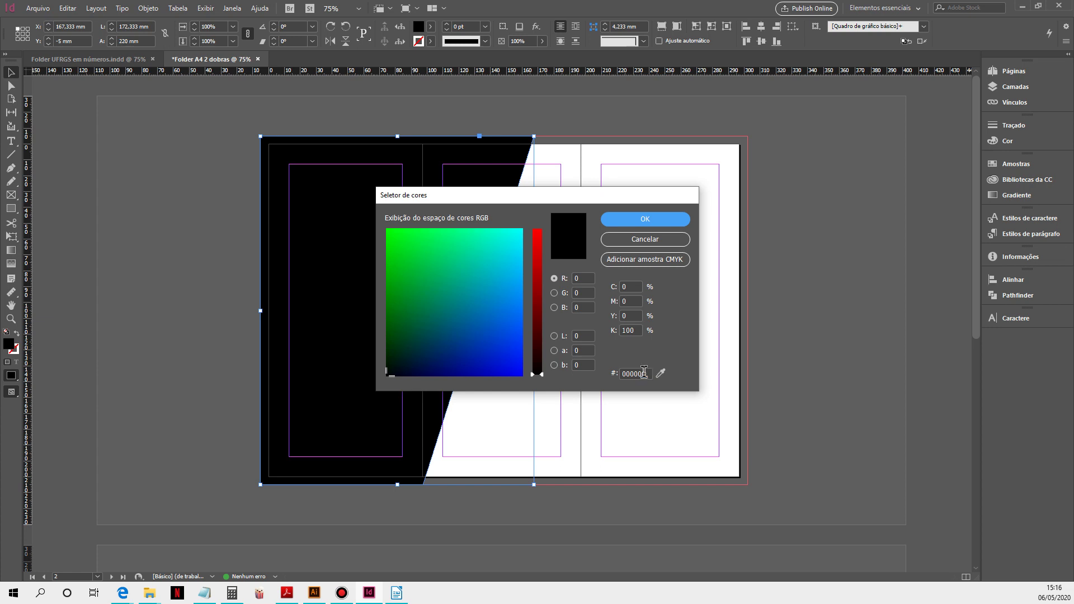
pyautogui.doubleClick(648, 375)
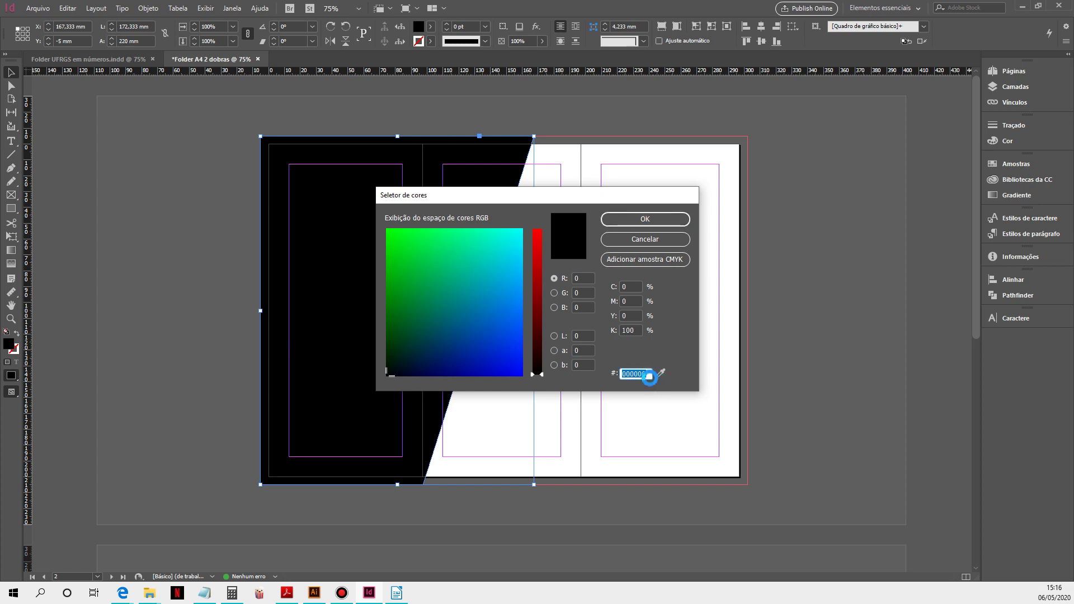
pyautogui.hotkey('ctrl', 'v')
pyautogui.click(653, 224)
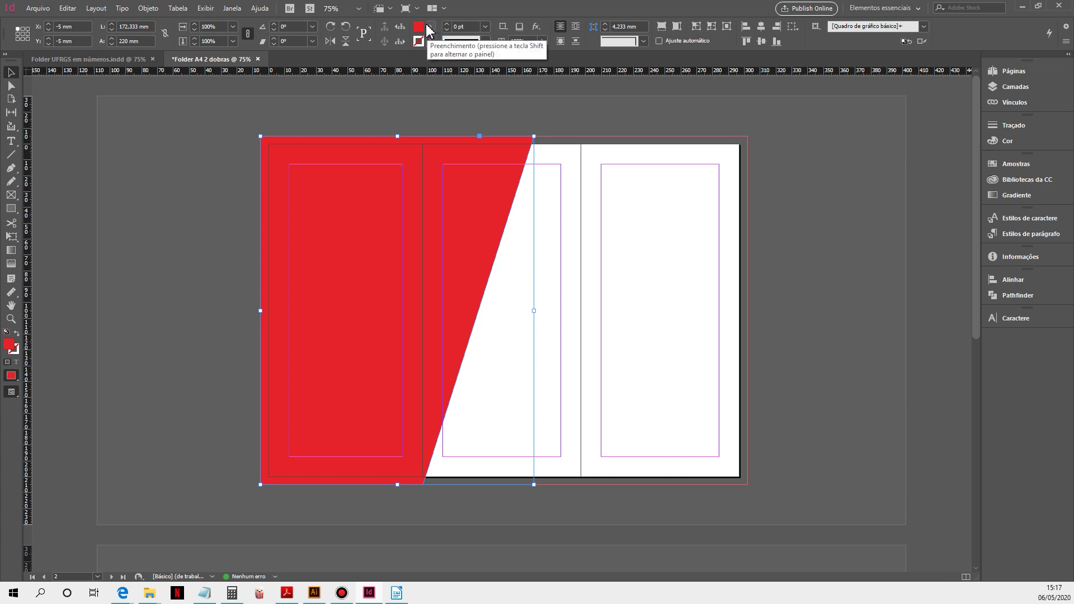
# - Save the shape's red fill as a new swatch and name it "Vermelho - UFRGS"
pyautogui.click(430, 27)
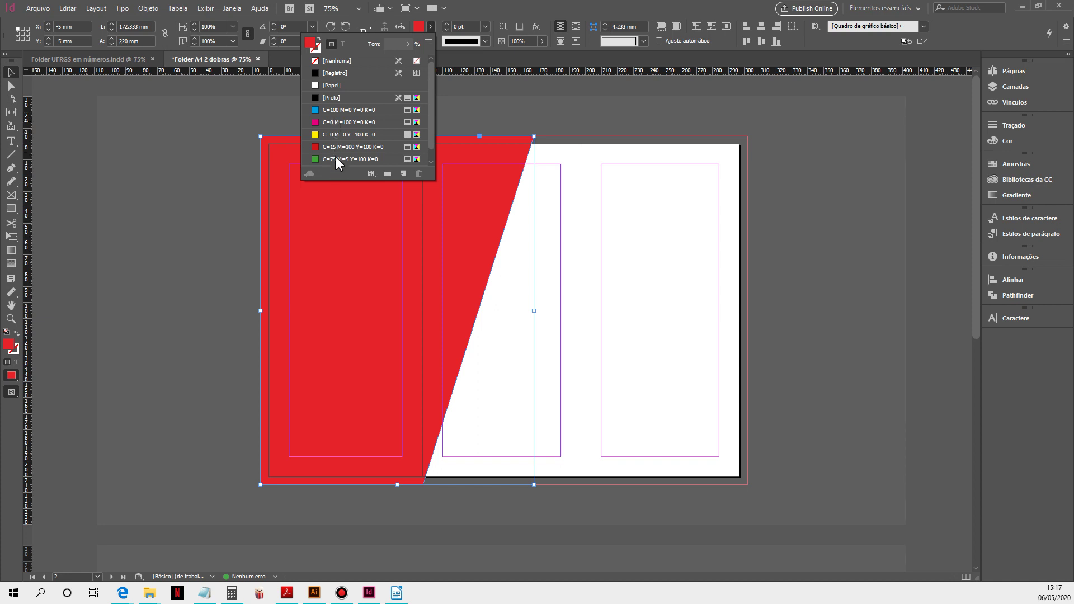
pyautogui.scroll(-1, 435, 118)
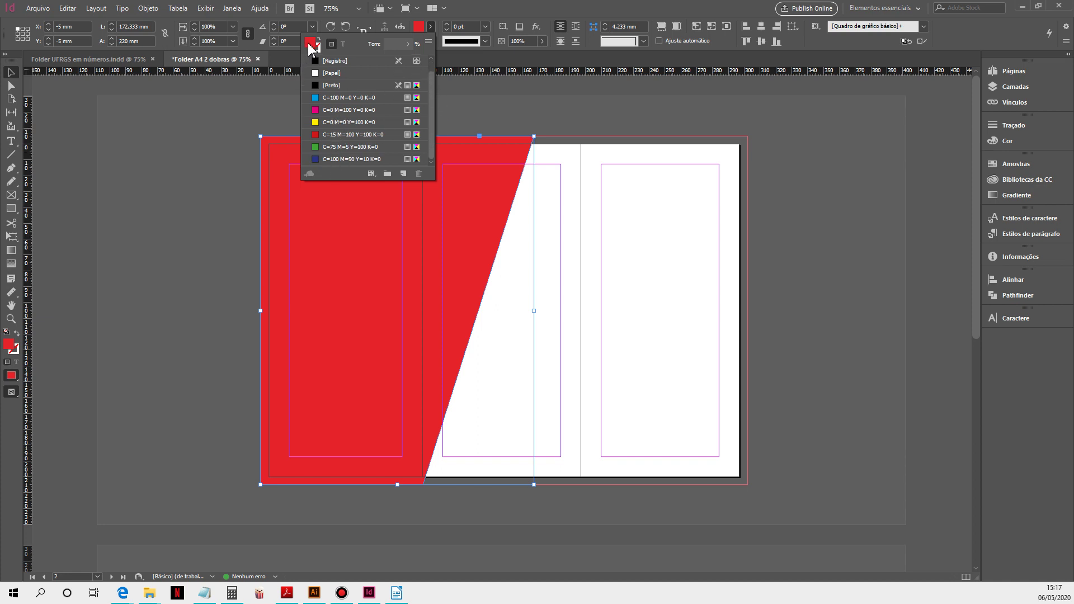
pyautogui.click(403, 174)
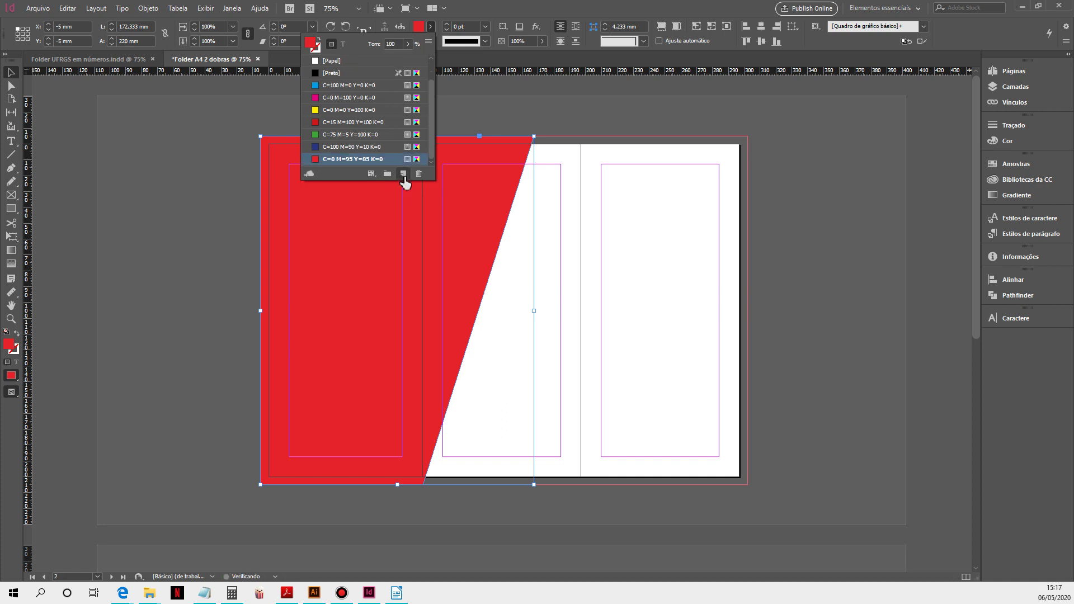
pyautogui.click(348, 162)
pyautogui.doubleClick(317, 163)
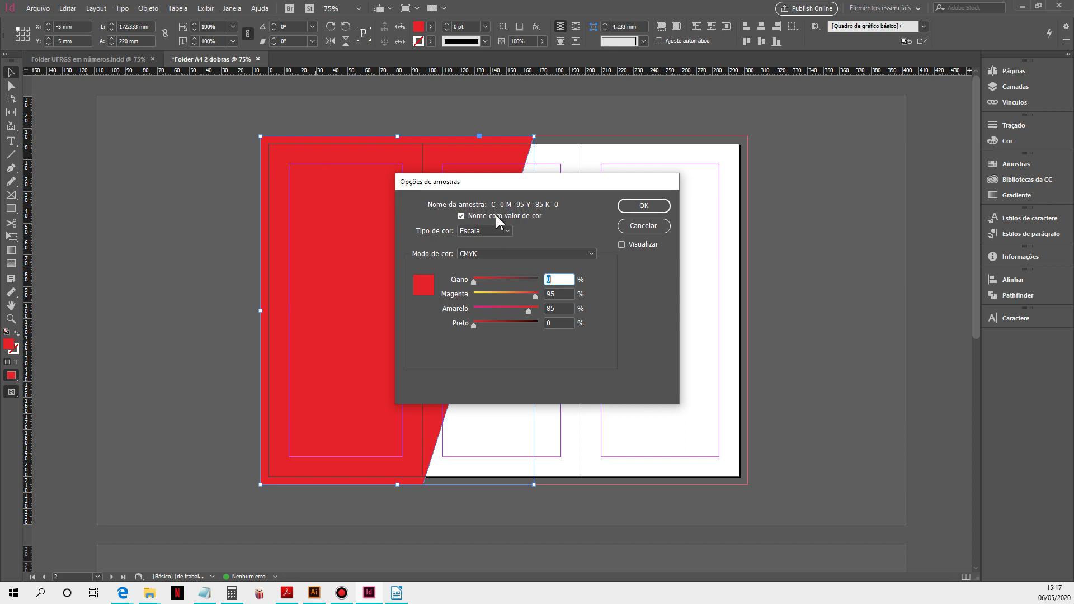
pyautogui.click(497, 217)
pyautogui.click(497, 216)
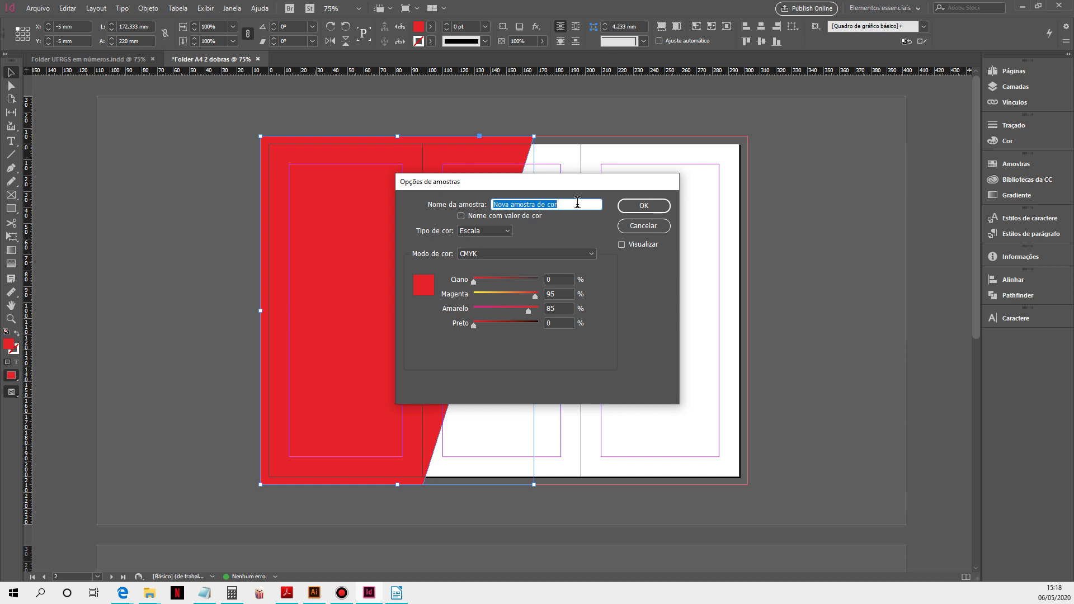
pyautogui.write('Vermelho - UFRGS')
pyautogui.click(651, 208)
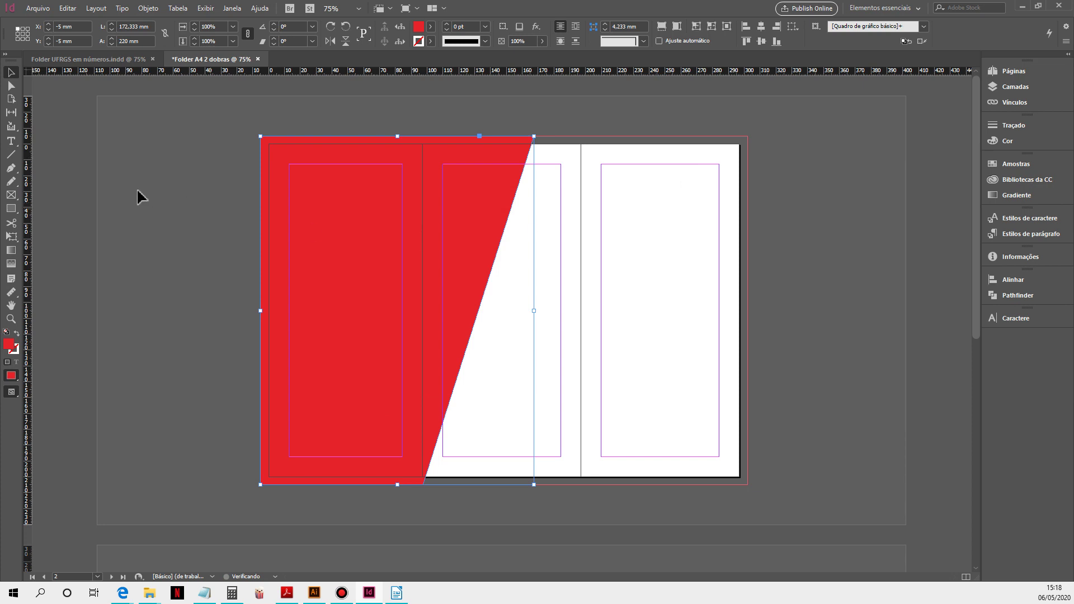
# - Send the red slanted shape to the back, behind the text frame
pyautogui.click(119, 188)
pyautogui.click(305, 182)
pyautogui.rightClick(418, 155)
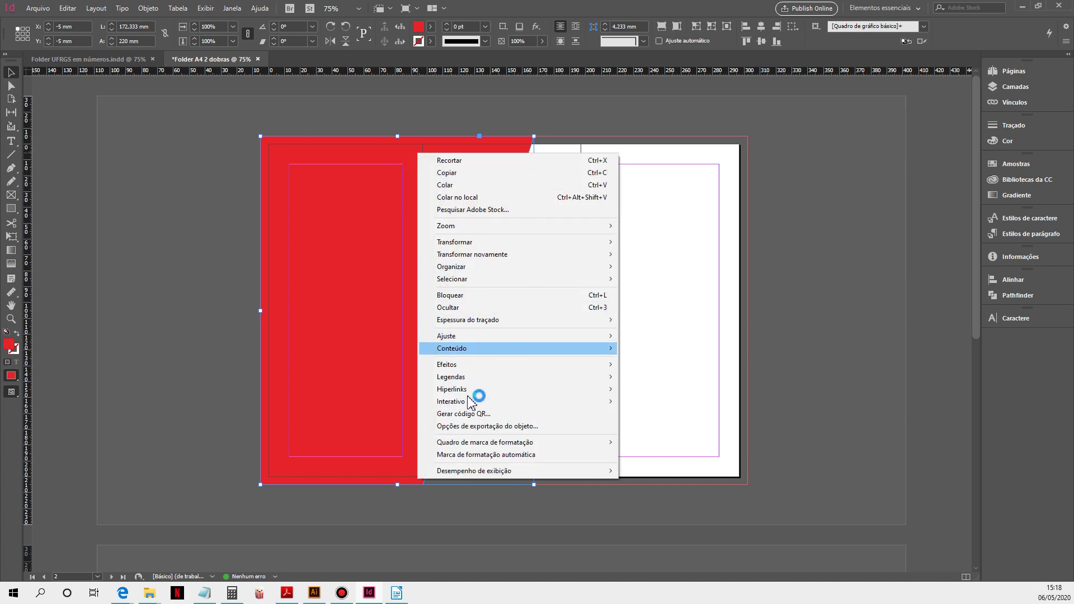
pyautogui.moveTo(462, 268)
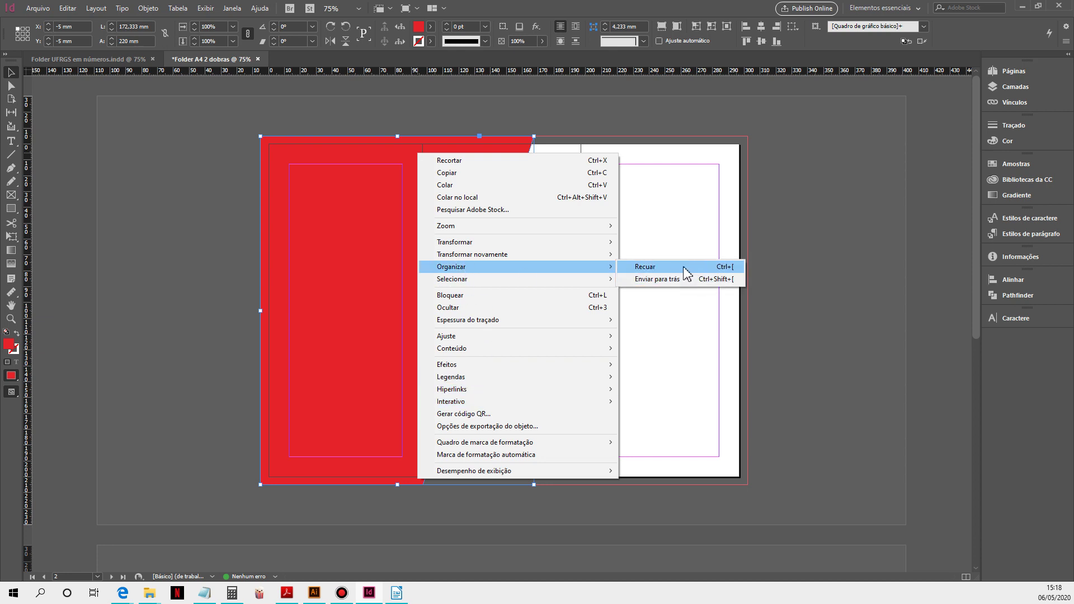
pyautogui.click(368, 152)
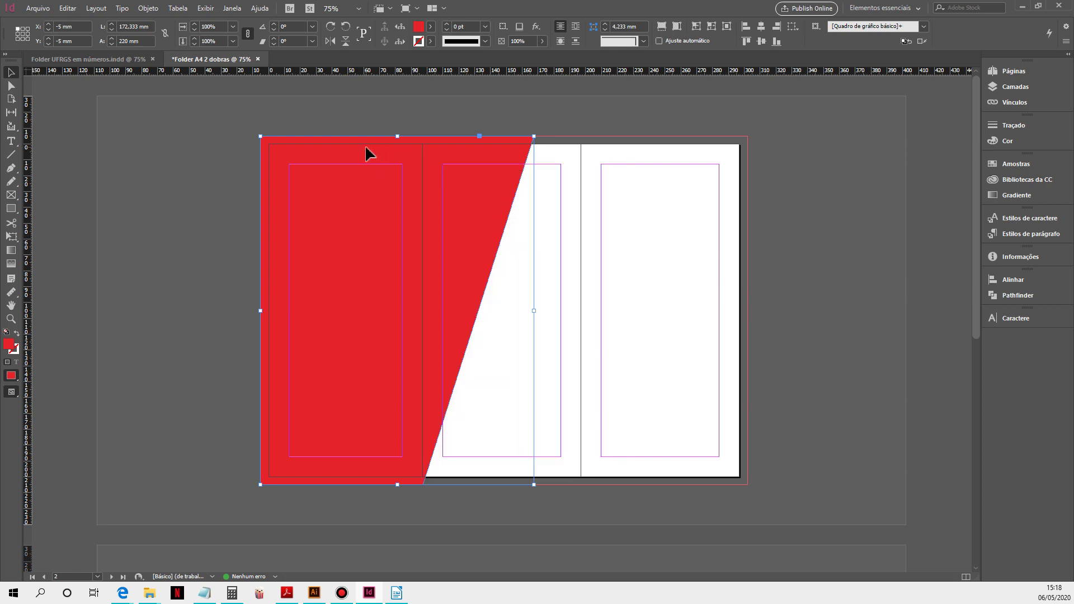
pyautogui.hotkey('ctrl', 'shift', '[')
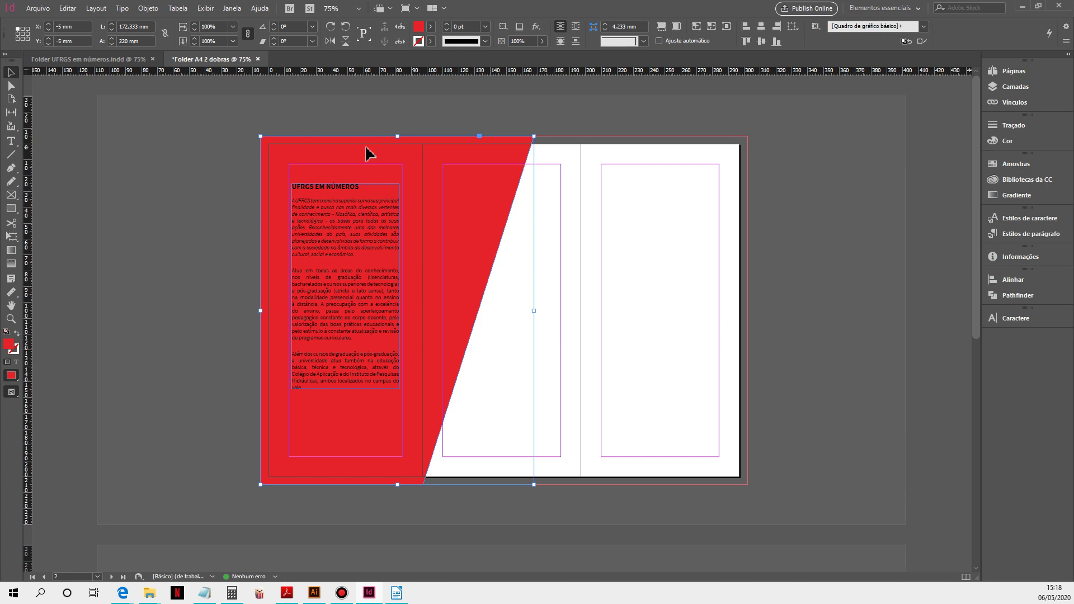
pyautogui.click(193, 216)
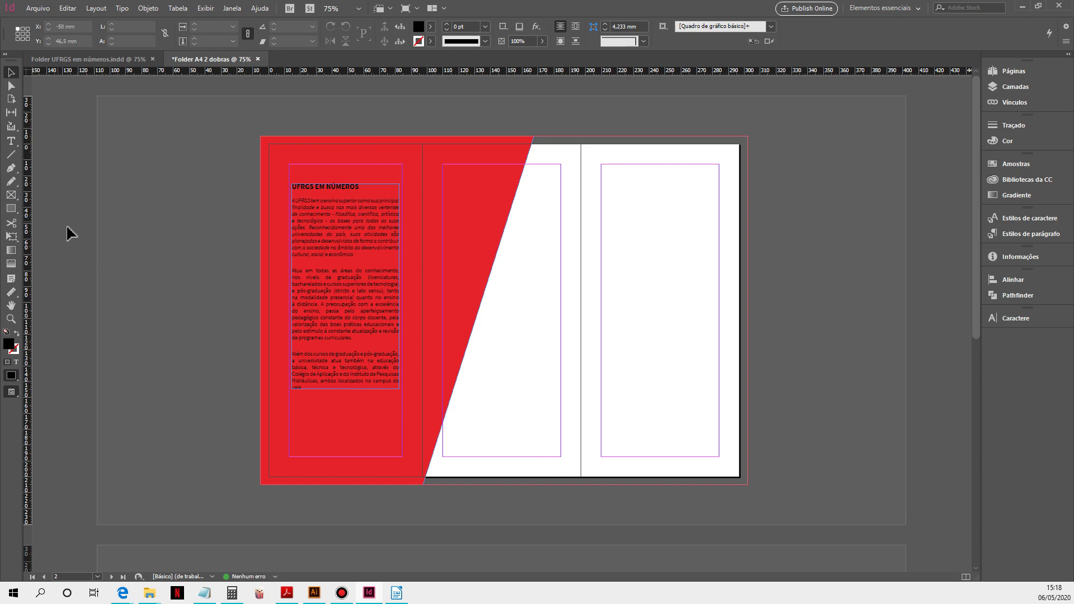
# - Draw a 71.6 × 152.8 mm rectangle from the first panel's upper-left margin corner and fill it with [Papel]
pyautogui.click(11, 209)
pyautogui.click(41, 220)
pyautogui.moveTo(290, 164); pyautogui.dragTo(404, 407)
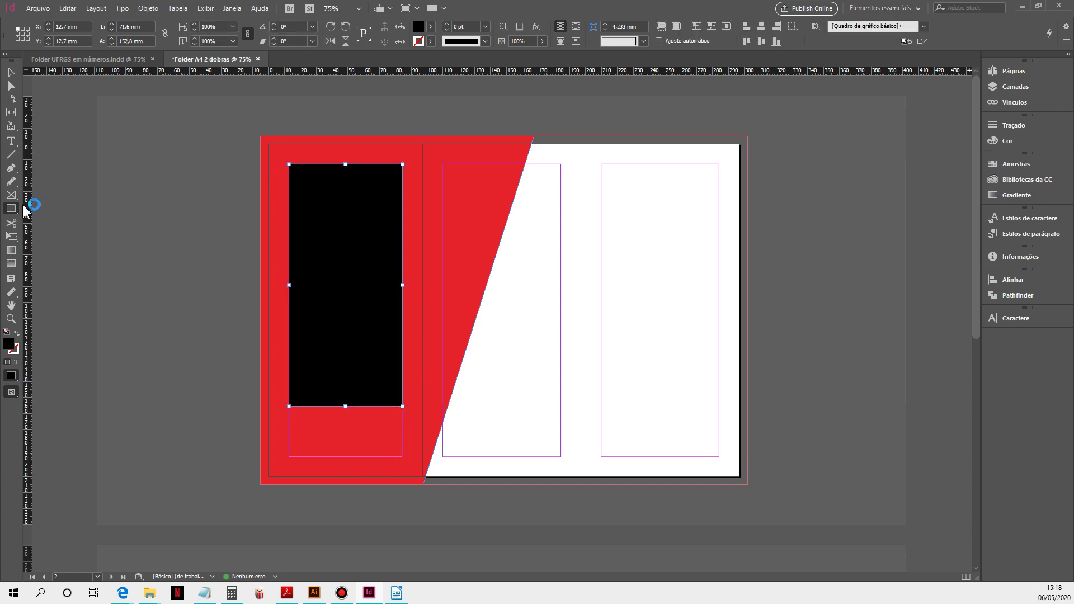
pyautogui.click(431, 26)
pyautogui.click(332, 85)
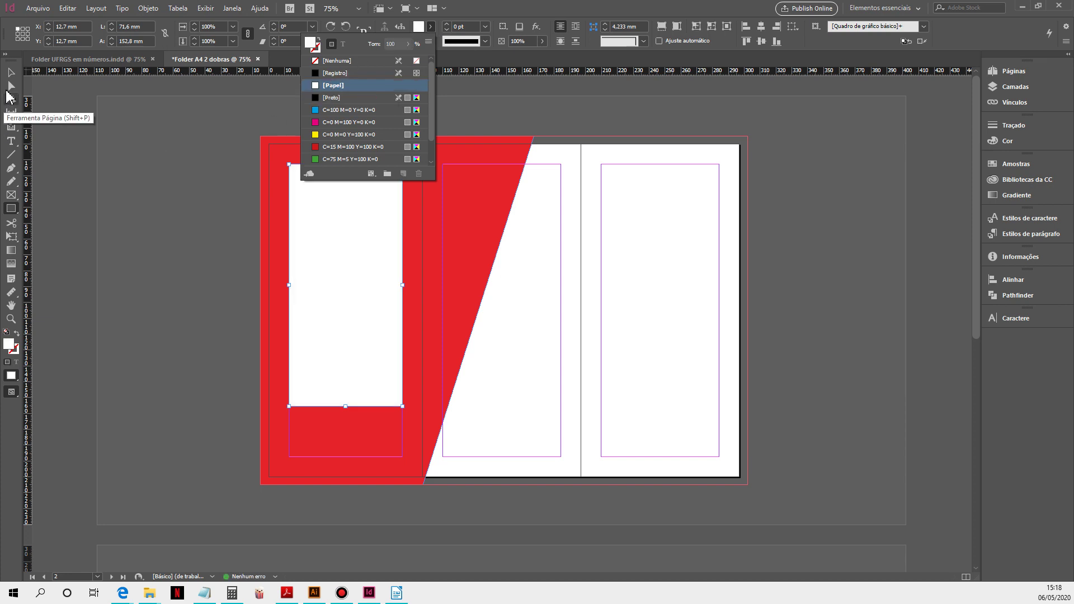
# - Round the white rectangle's corners to 4 mm and move it down to Y 15.2 mm
pyautogui.click(11, 72)
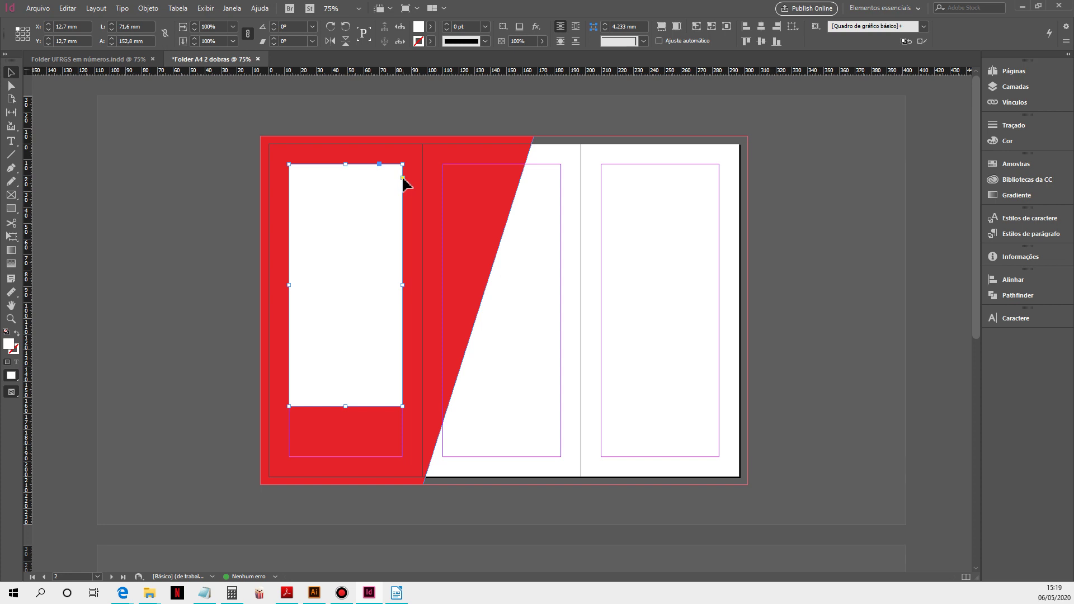
pyautogui.moveTo(403, 179); pyautogui.dragTo(399, 169)
pyautogui.click(9, 73)
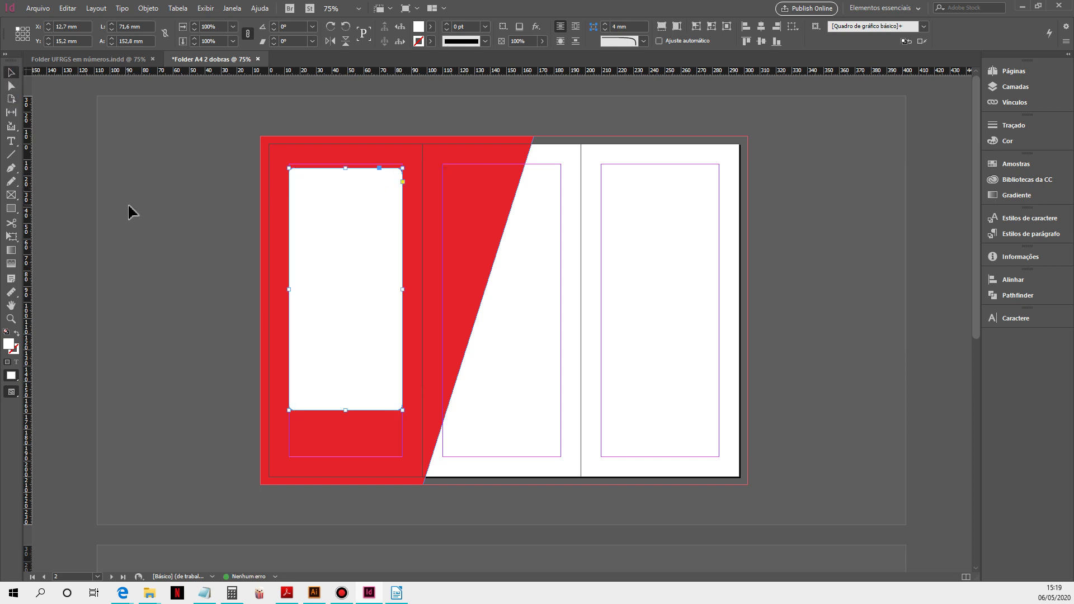
# - Send the white rectangle and the red shape together to the back, behind the text frame
pyautogui.click(363, 159)
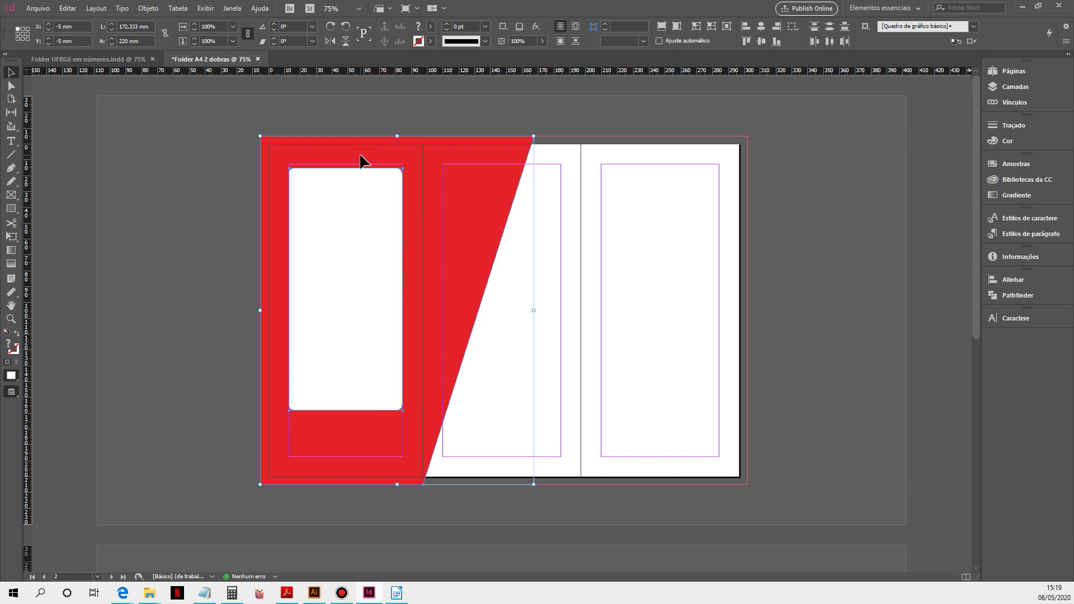
pyautogui.hotkey('ctrl', 'shift', '[')
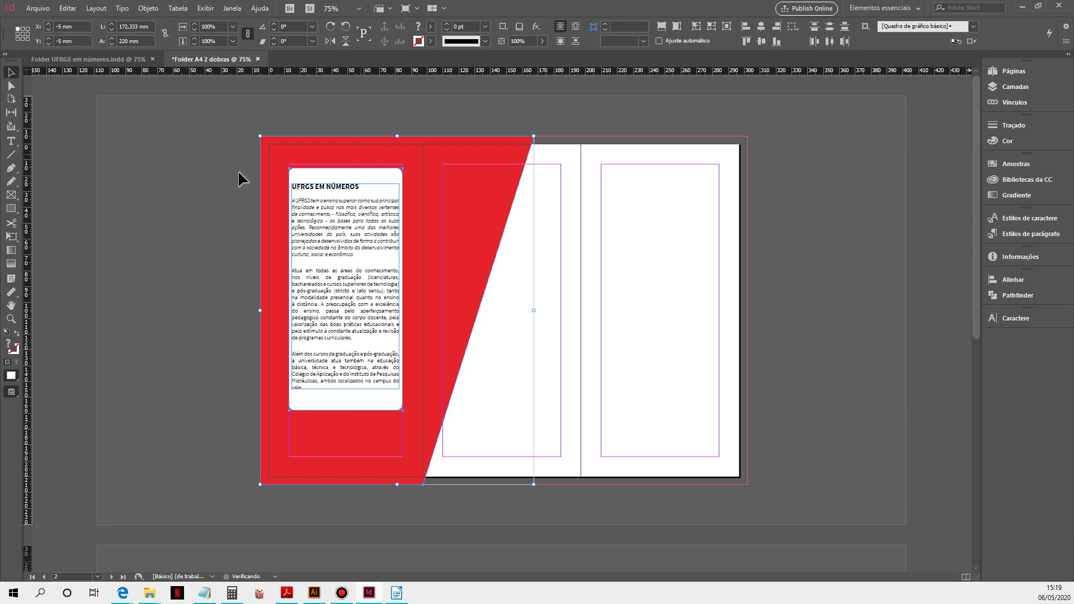
pyautogui.click(167, 221)
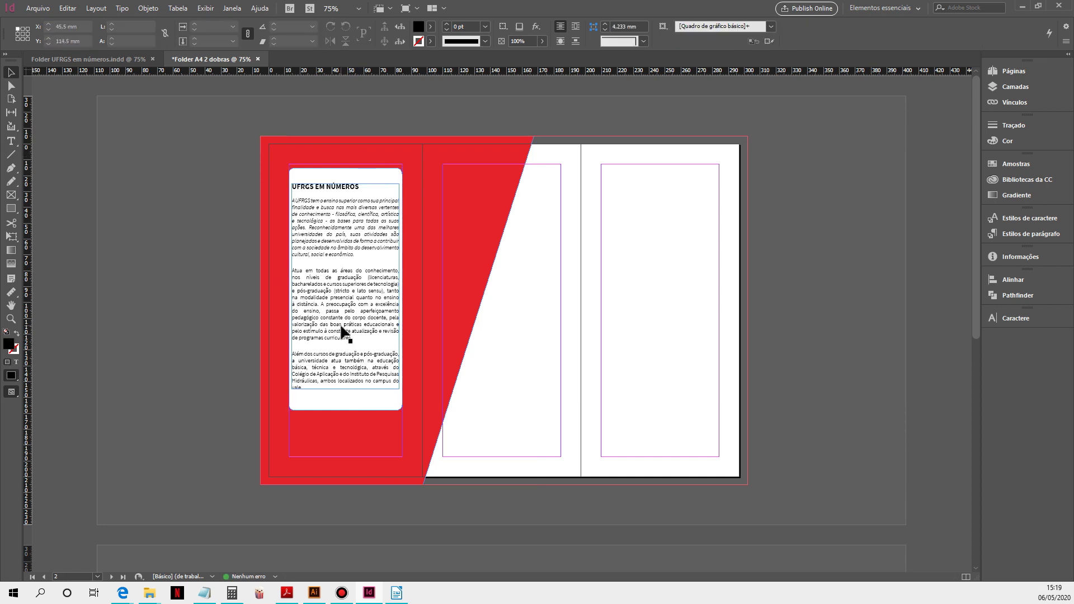
# - Align the text frame and white rectangle by their vertical centres and centre both vertically on the page
pyautogui.click(339, 400)
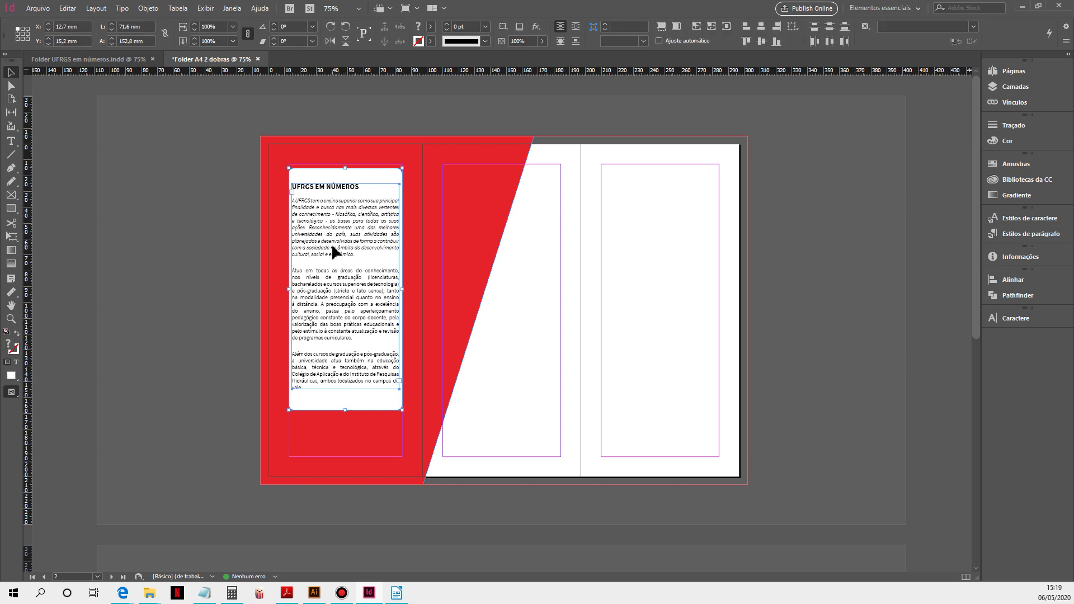
pyautogui.click(760, 41)
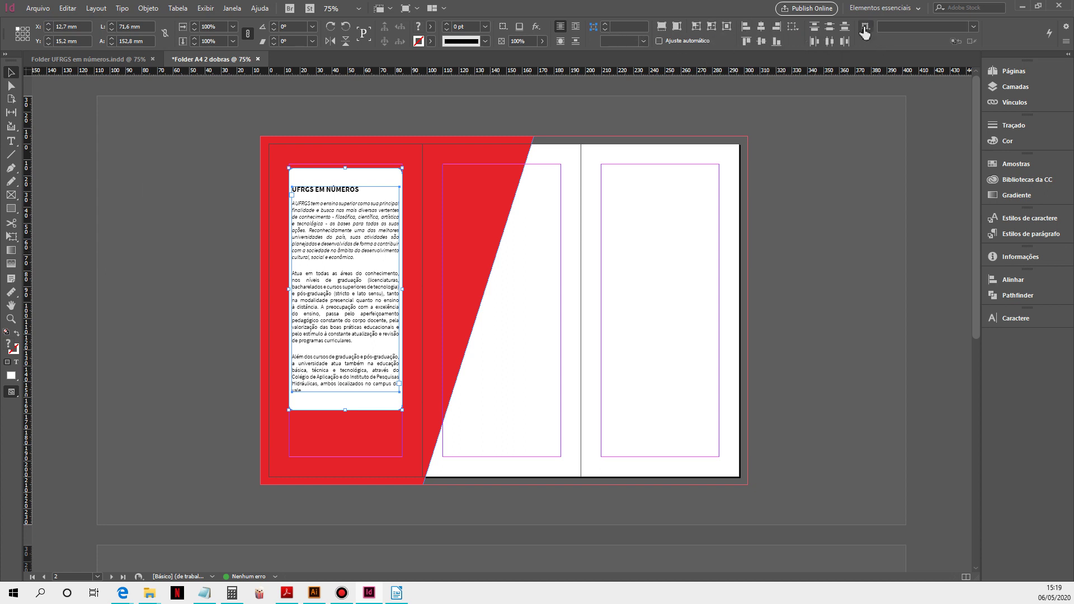
pyautogui.click(794, 27)
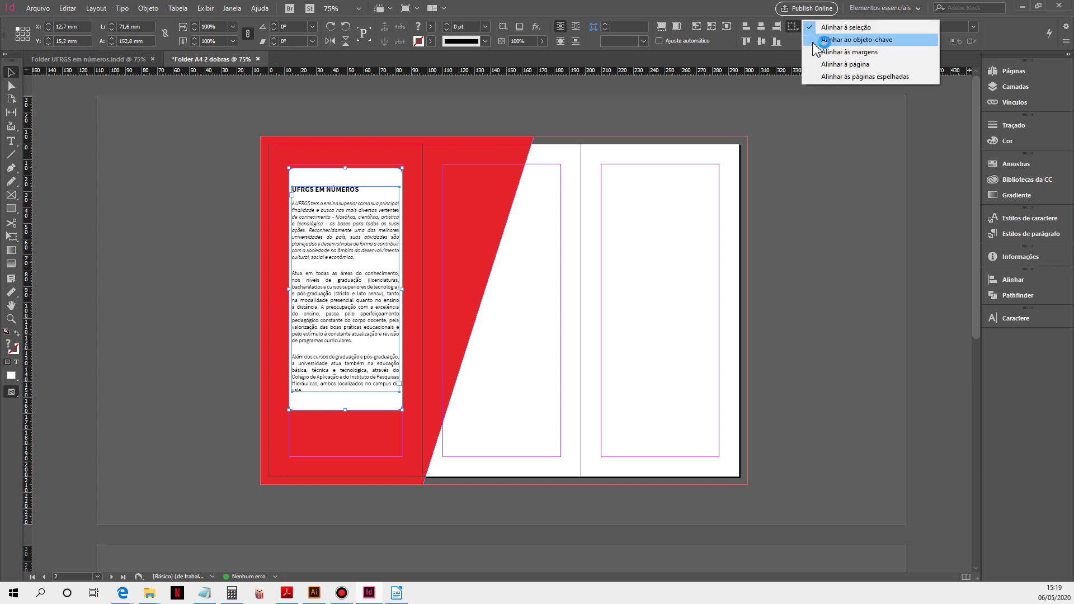
pyautogui.click(818, 64)
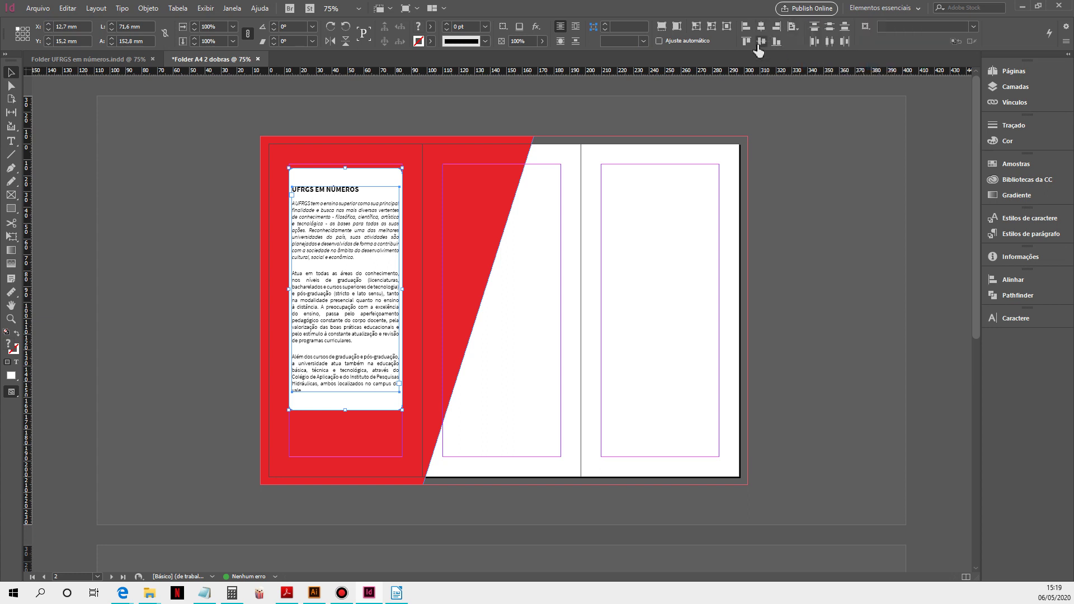
pyautogui.click(761, 42)
pyautogui.click(182, 256)
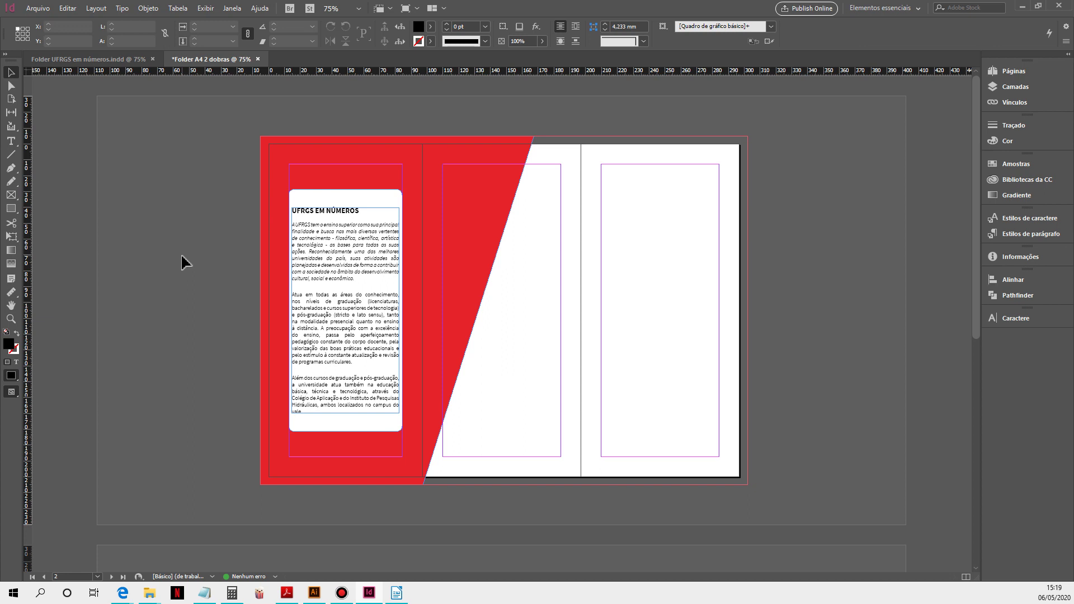
# - Preview the first spread without guides and frame edges, and return to the normal view
pyautogui.press('w')
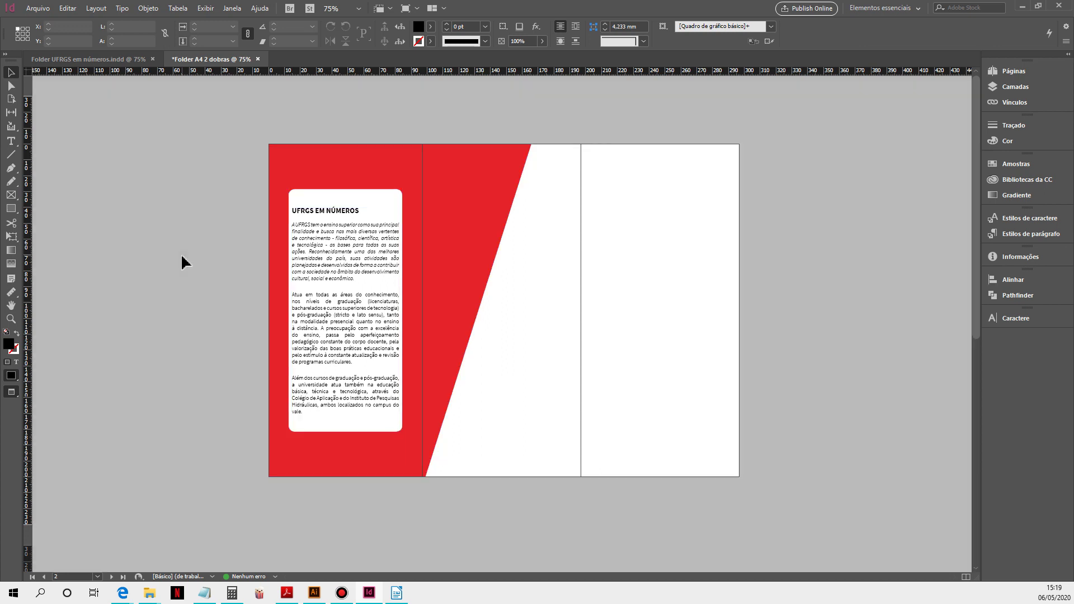
pyautogui.press('w')
pyautogui.press('w')
pyautogui.press('w')
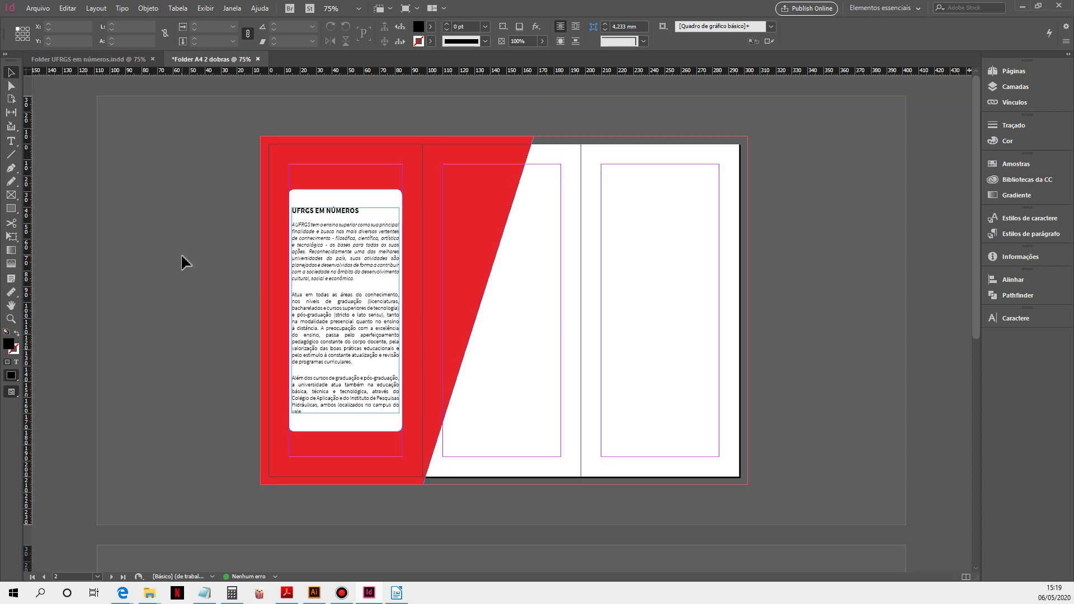
pyautogui.press('w')
pyautogui.press('w')
# - Switch to UFRGS em números.docx in LibreOffice Writer and copy the ENSINO heading with its two paragraphs
pyautogui.scroll(-5, 181, 256)
pyautogui.scroll(-5, 179, 265)
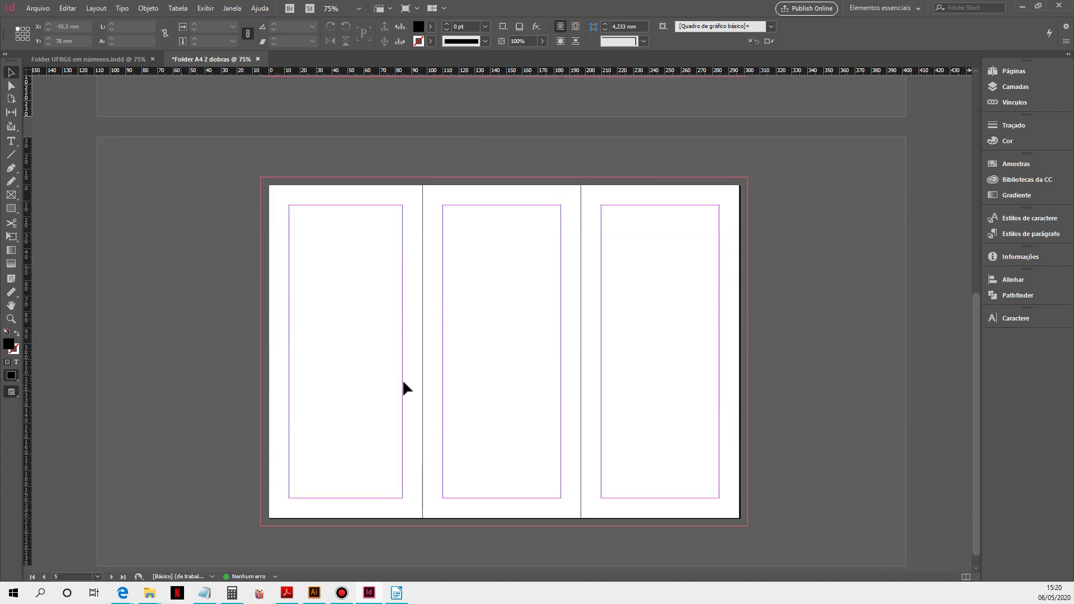
pyautogui.click(397, 594)
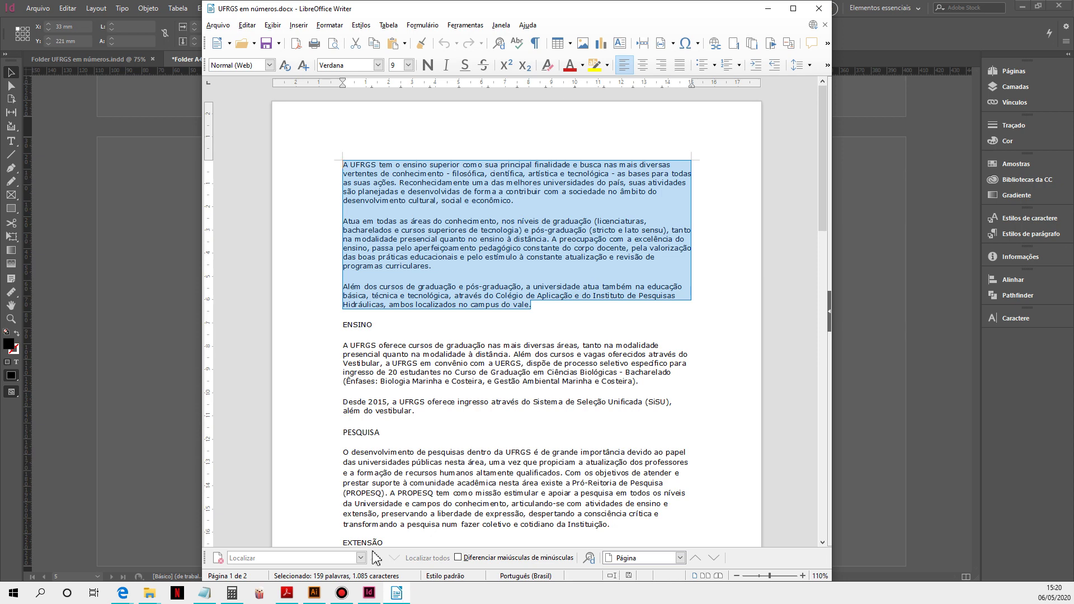
pyautogui.moveTo(415, 412); pyautogui.dragTo(328, 325)
pyautogui.hotkey('ctrl', 'c')
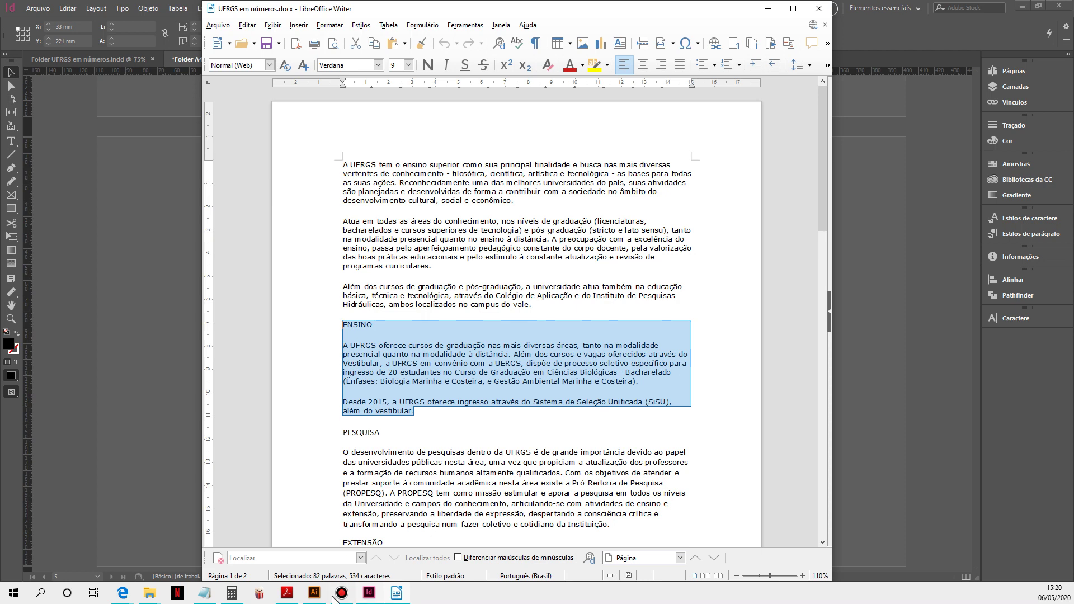
# - Back in InDesign, draw a text frame about 64.5 × 107.5 mm in the second spread's first panel and paste the ENSINO text
pyautogui.click(368, 593)
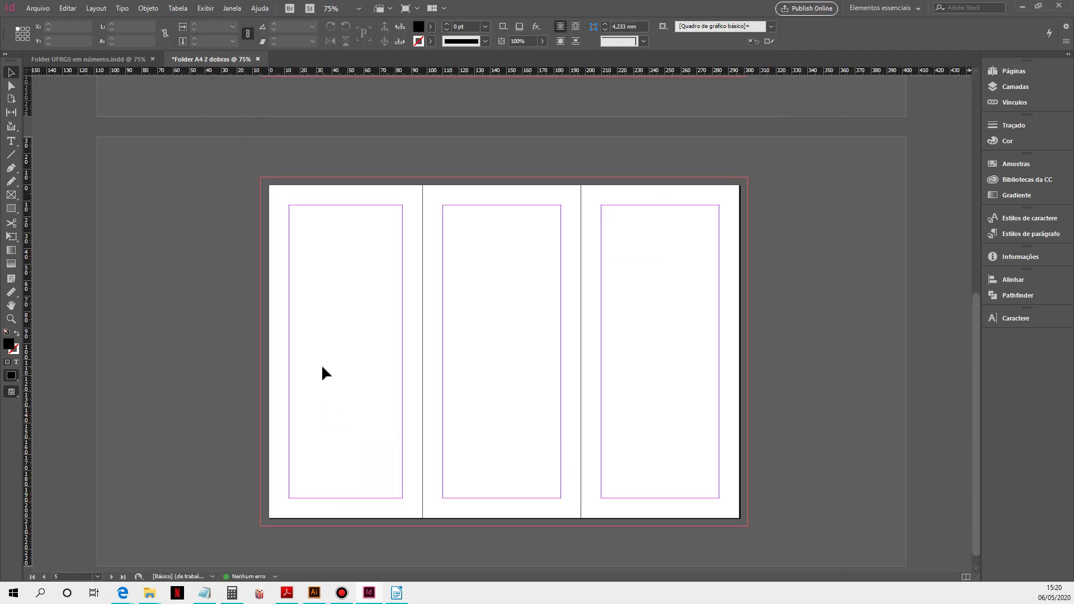
pyautogui.click(15, 138)
pyautogui.moveTo(293, 250); pyautogui.dragTo(397, 420)
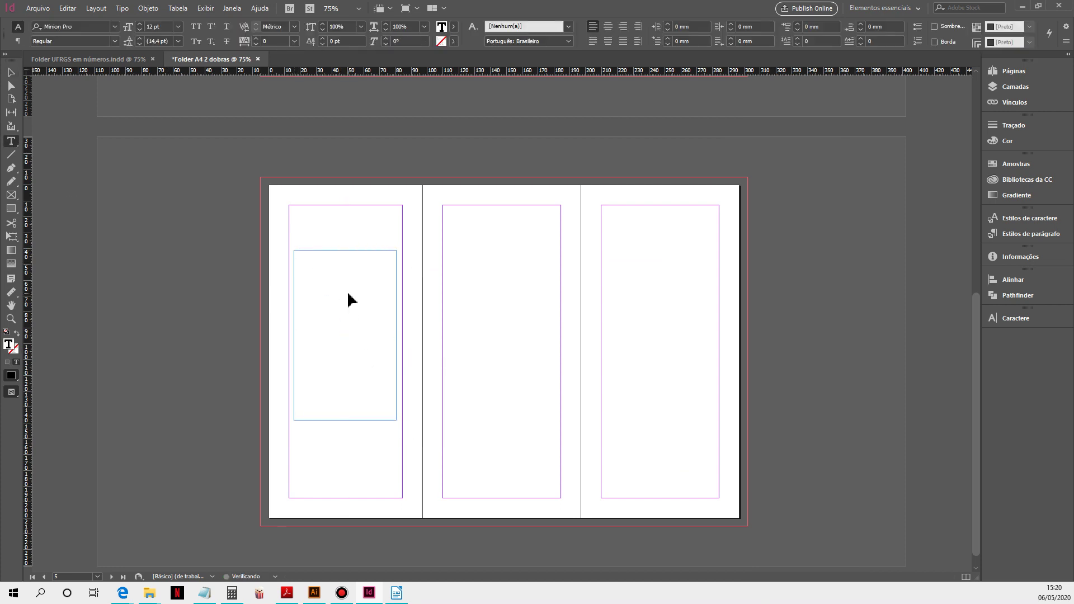
pyautogui.hotkey('ctrl', 'v')
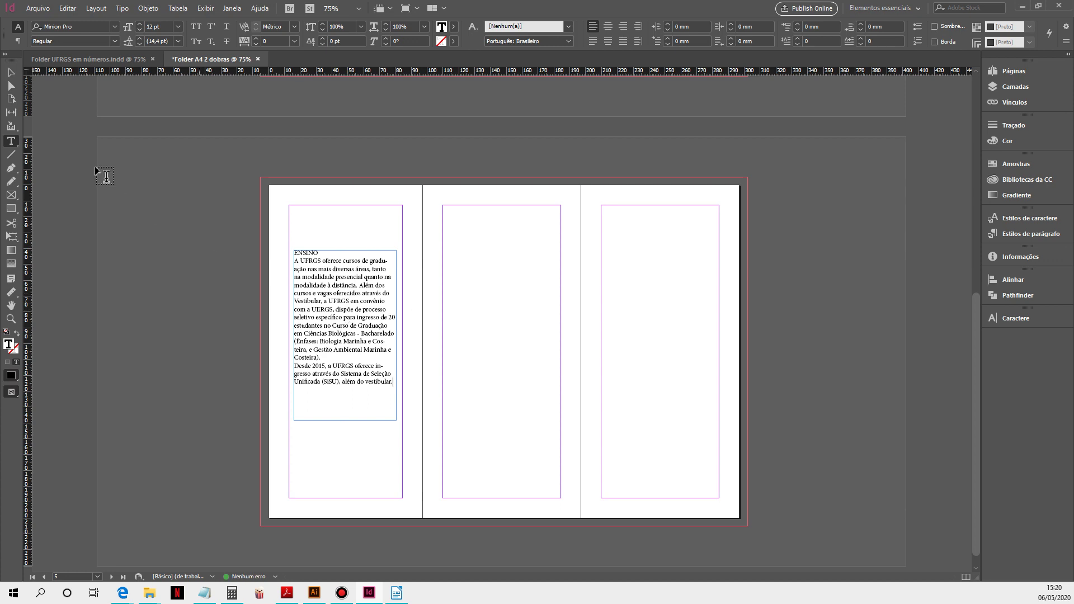
# - Set all of the pasted ENSINO text to the Source Sans Pro Light font
pyautogui.click(12, 73)
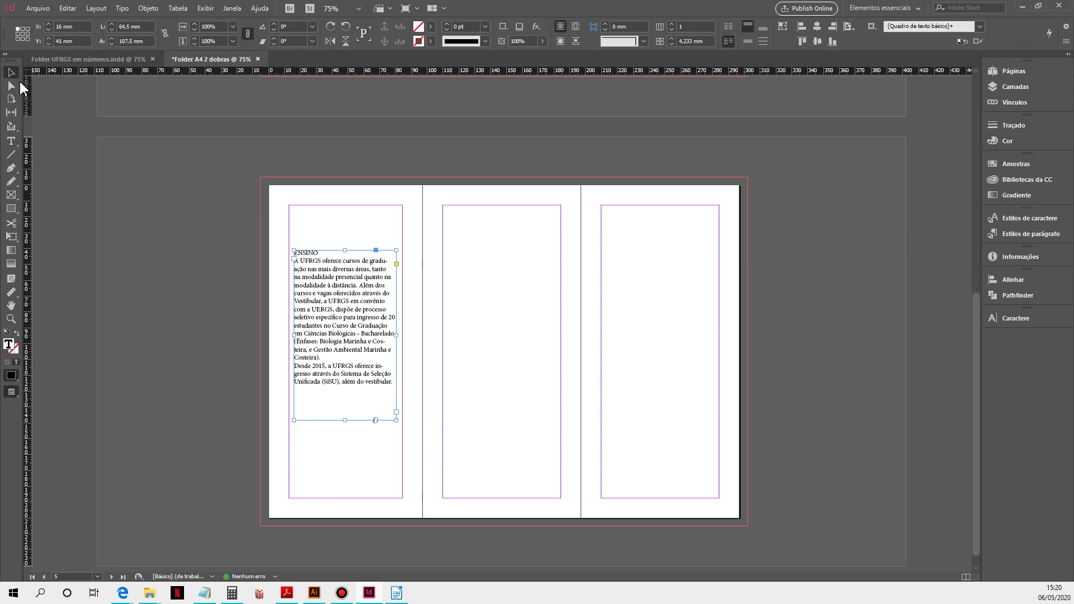
pyautogui.tripleClick(330, 316)
pyautogui.hotkey('ctrl', 'a')
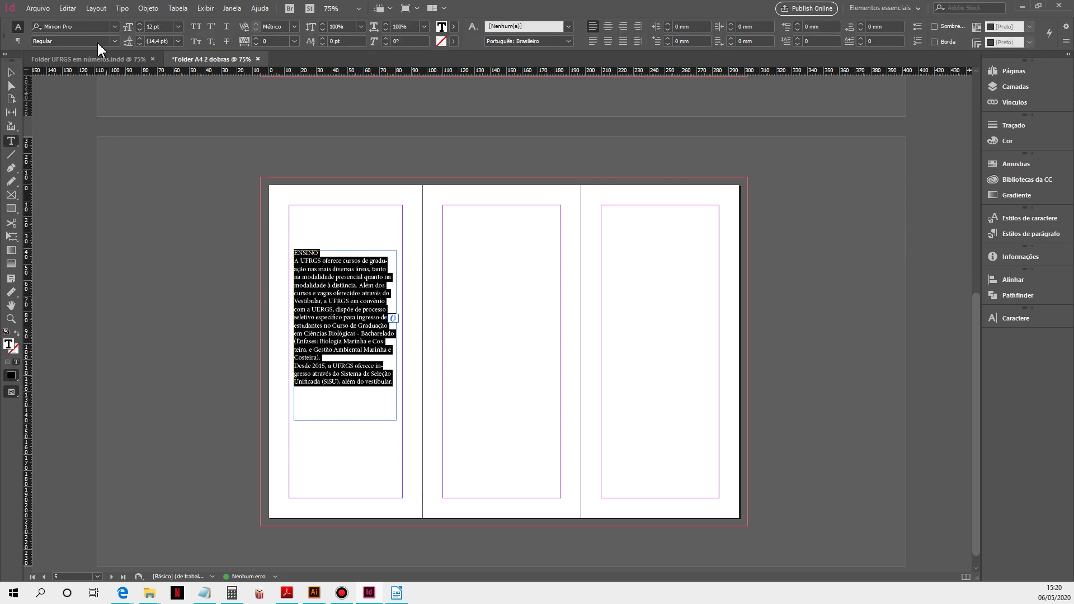
pyautogui.click(115, 27)
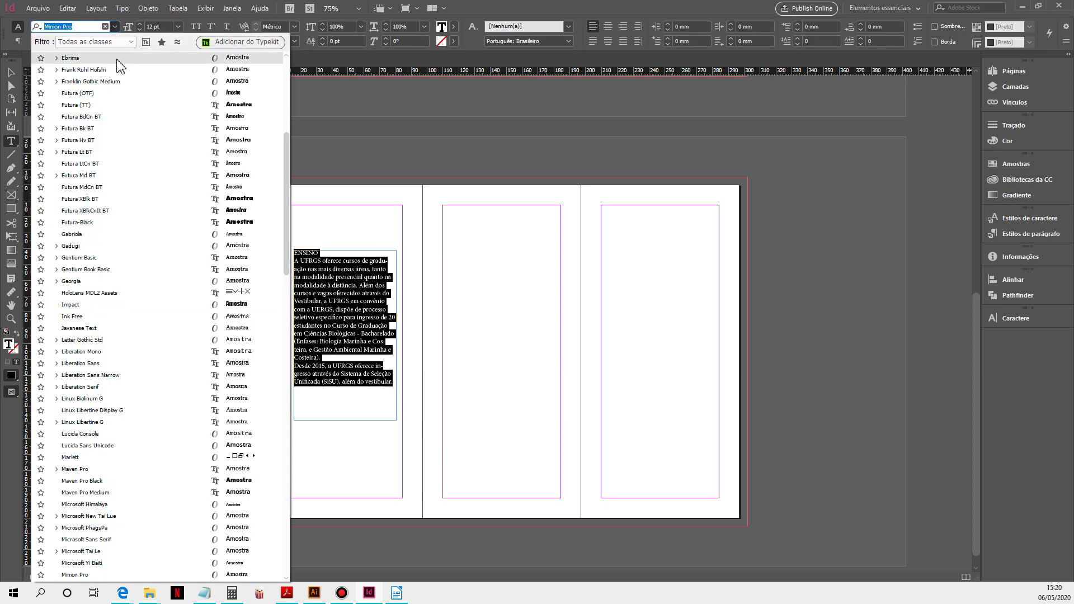
pyautogui.write('sour')
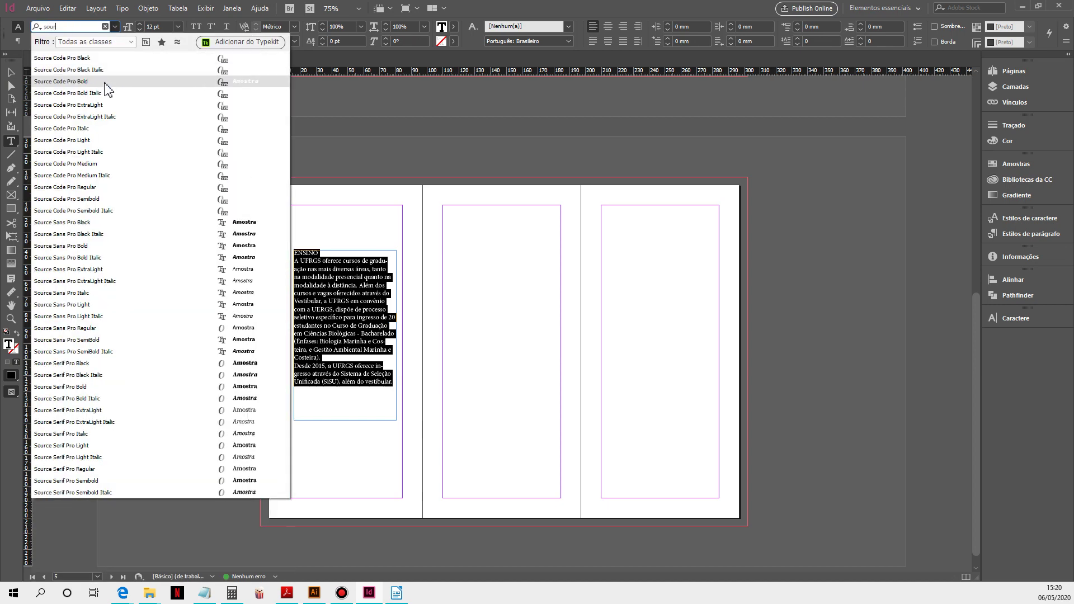
pyautogui.write('ce')
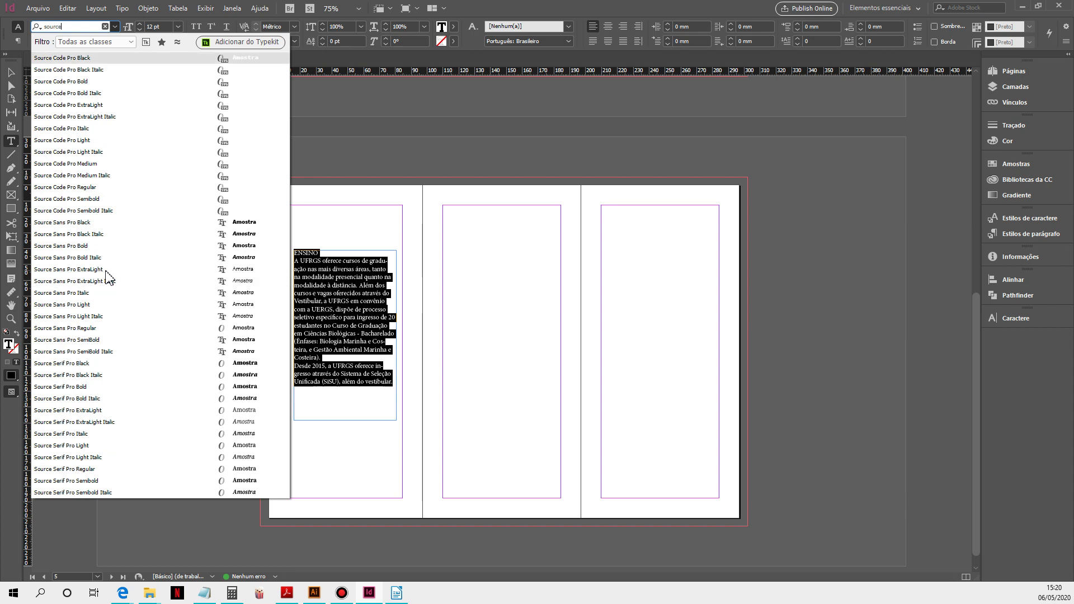
pyautogui.write(' san')
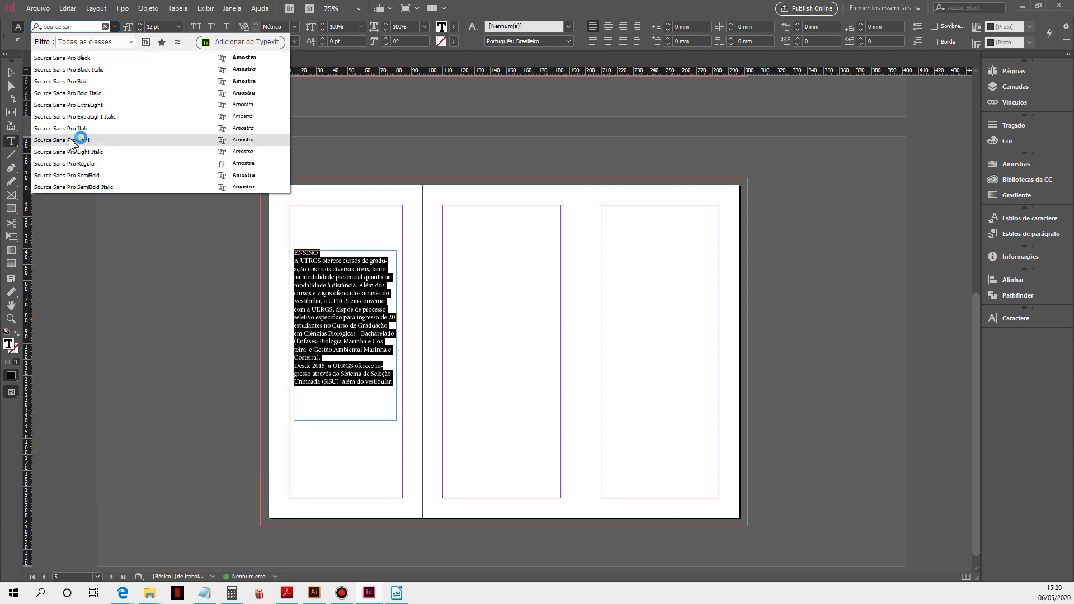
pyautogui.click(93, 140)
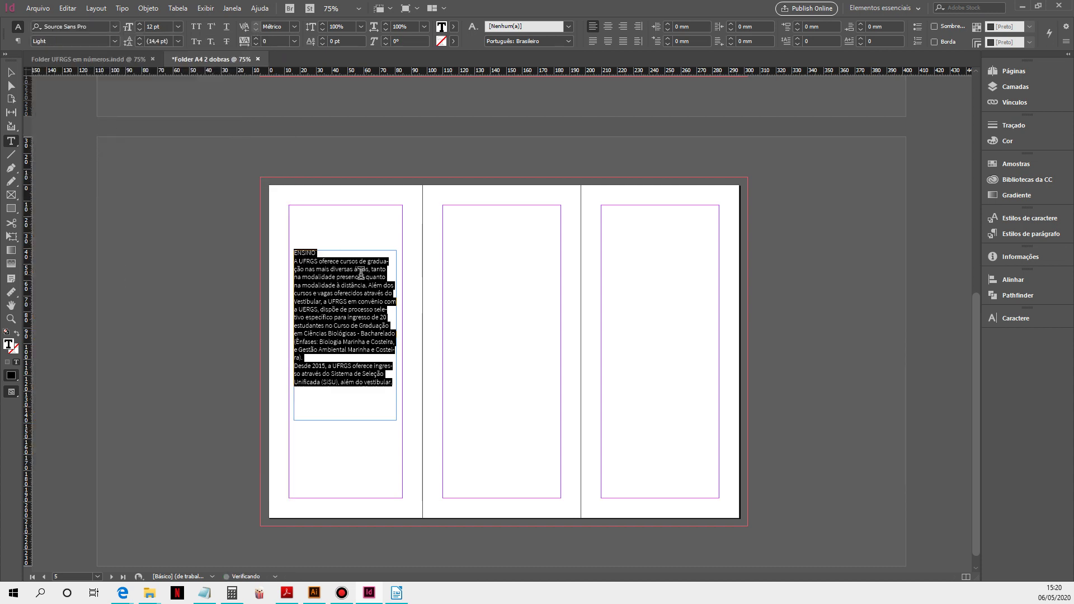
# - Format the ENSINO heading as Bold at 13 pt
pyautogui.moveTo(330, 254); pyautogui.dragTo(252, 253)
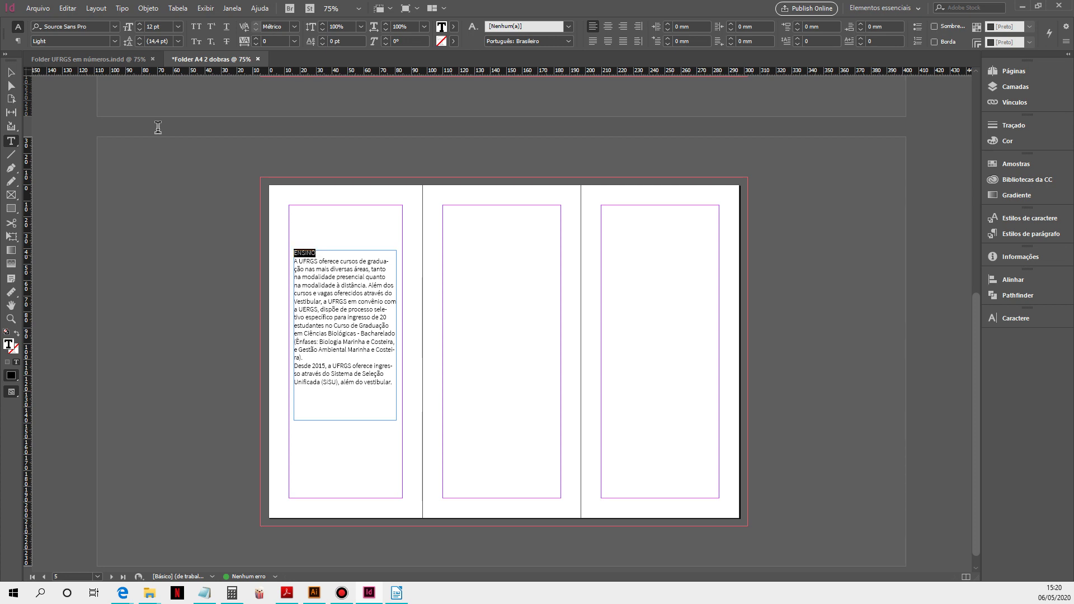
pyautogui.click(114, 41)
pyautogui.click(66, 135)
pyautogui.click(141, 24)
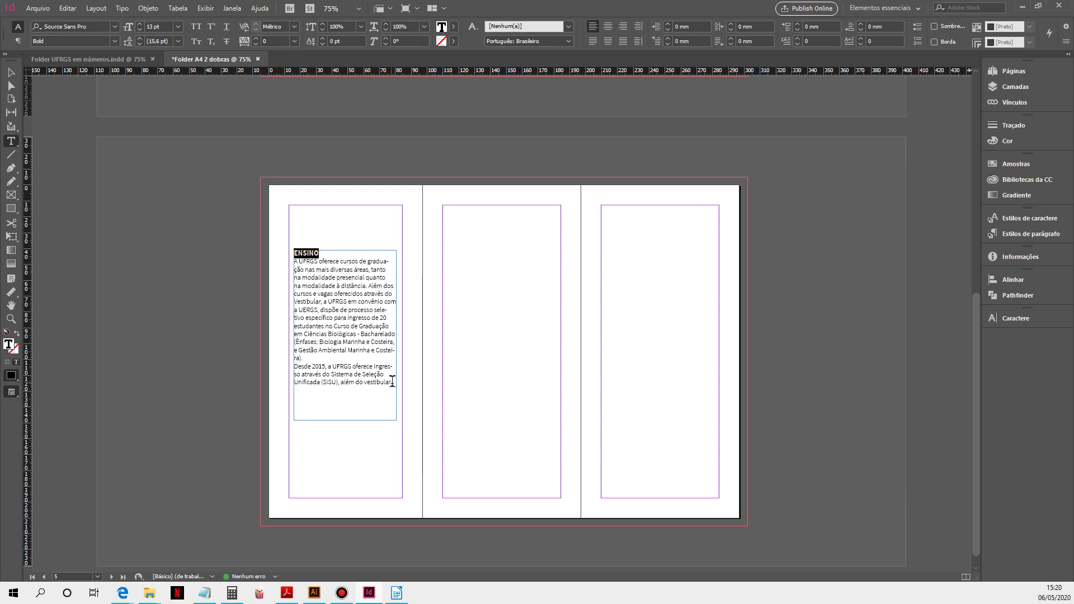
# - Set the body paragraphs below the ENSINO heading to 10 pt
pyautogui.moveTo(393, 382); pyautogui.dragTo(235, 255)
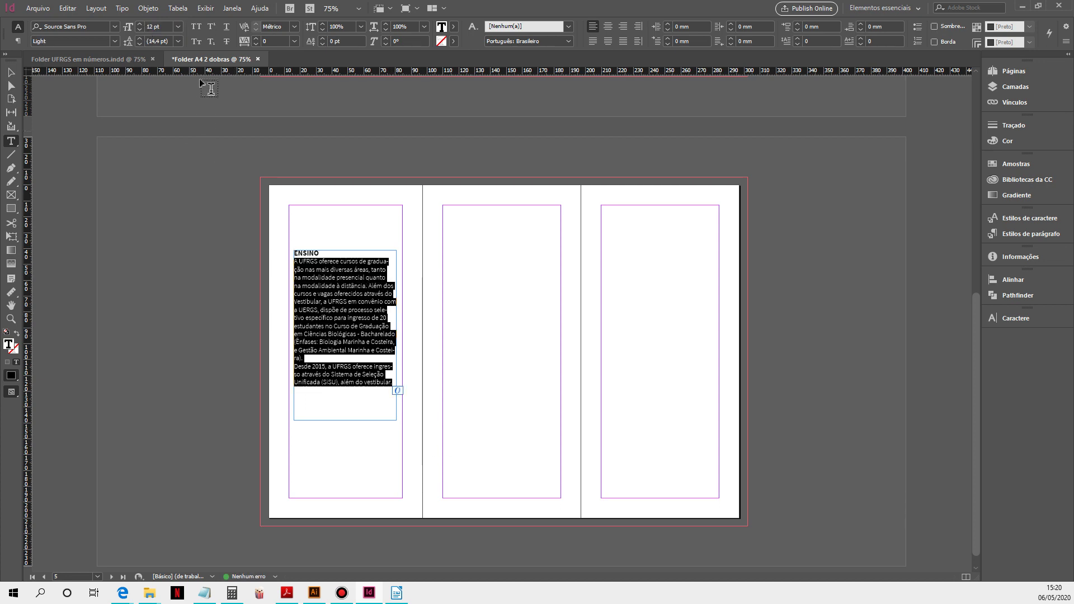
pyautogui.click(177, 27)
pyautogui.click(163, 98)
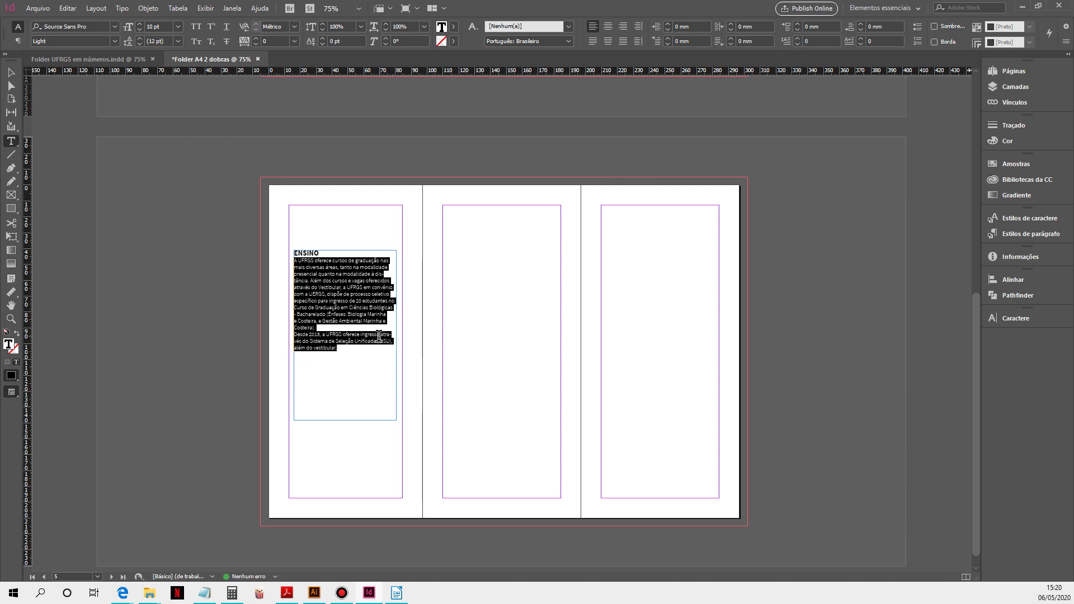
# - Give all the ENSINO text 6 mm of space after each paragraph and justify it with the last line aligned left
pyautogui.click(363, 351)
pyautogui.moveTo(362, 351); pyautogui.dragTo(259, 247)
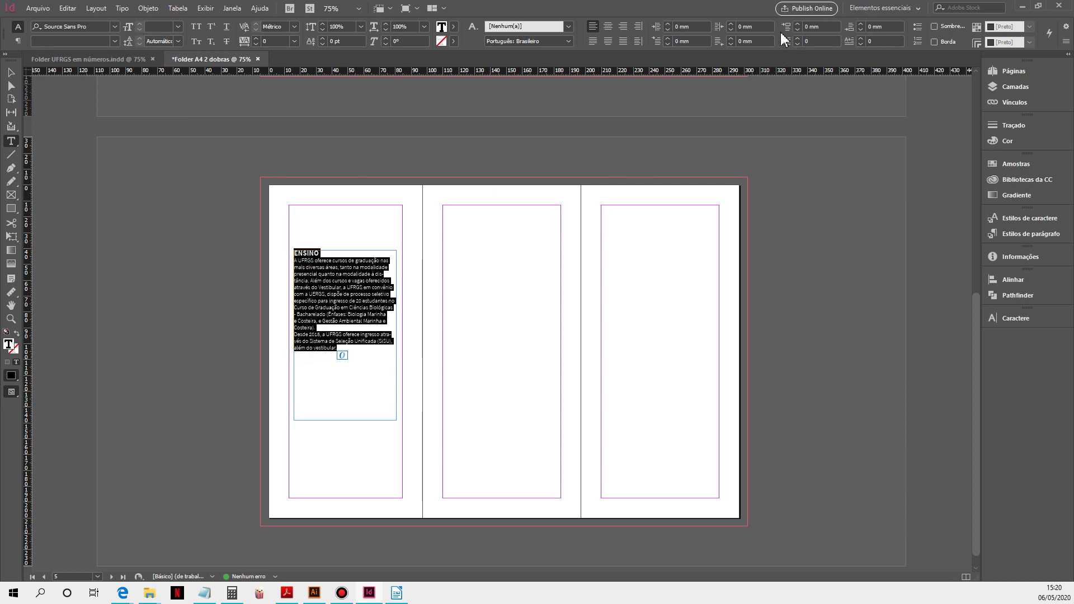
pyautogui.click(887, 26)
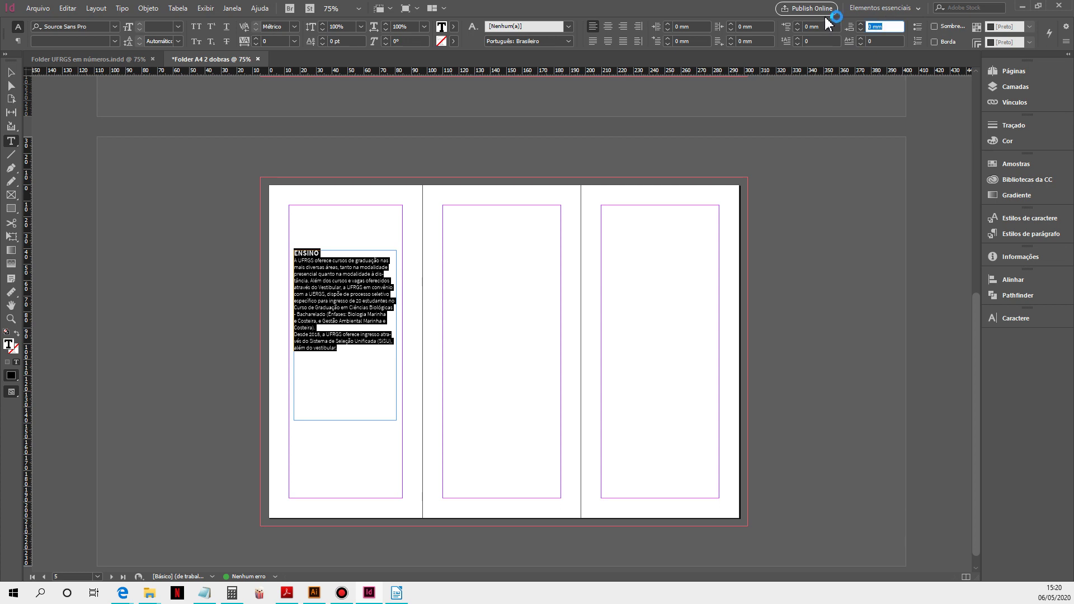
pyautogui.write('6')
pyautogui.press('Return')
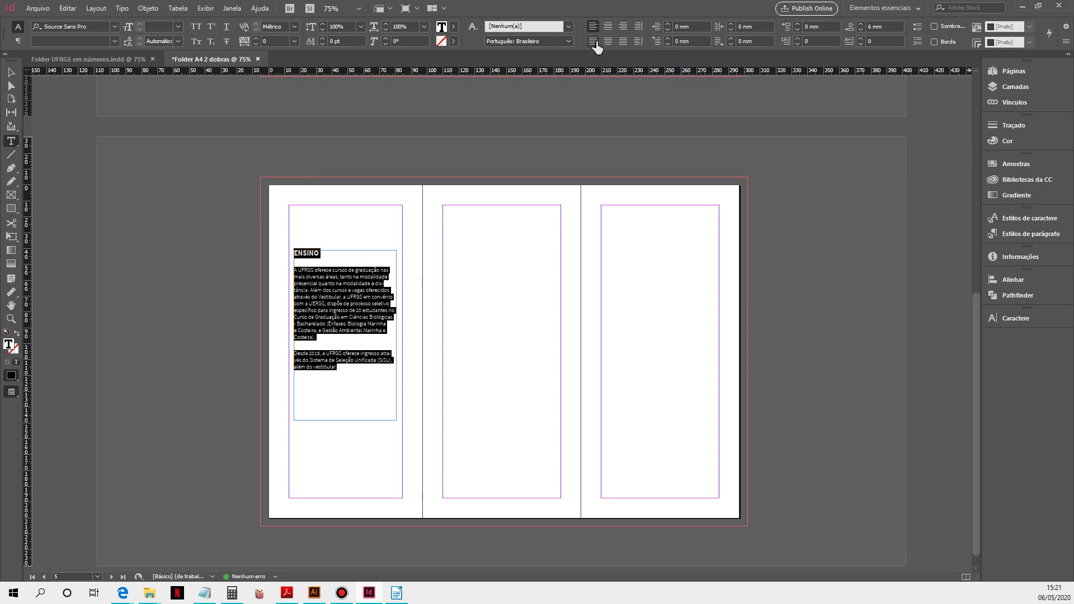
pyautogui.click(595, 41)
# - Fit the ENSINO text frame's height to its text, about 70.5 mm
pyautogui.click(11, 72)
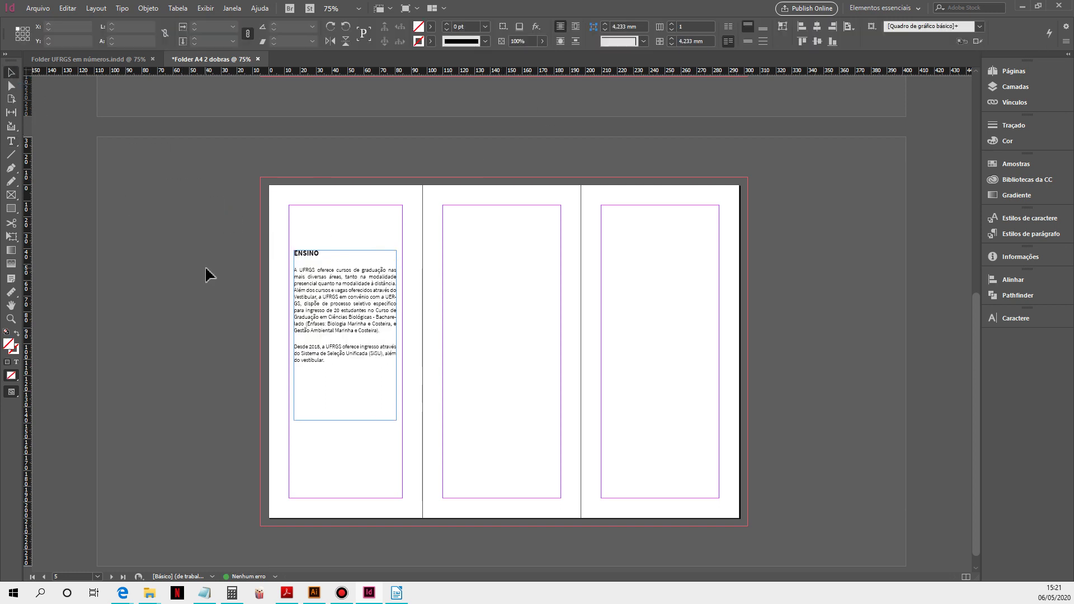
pyautogui.click(320, 369)
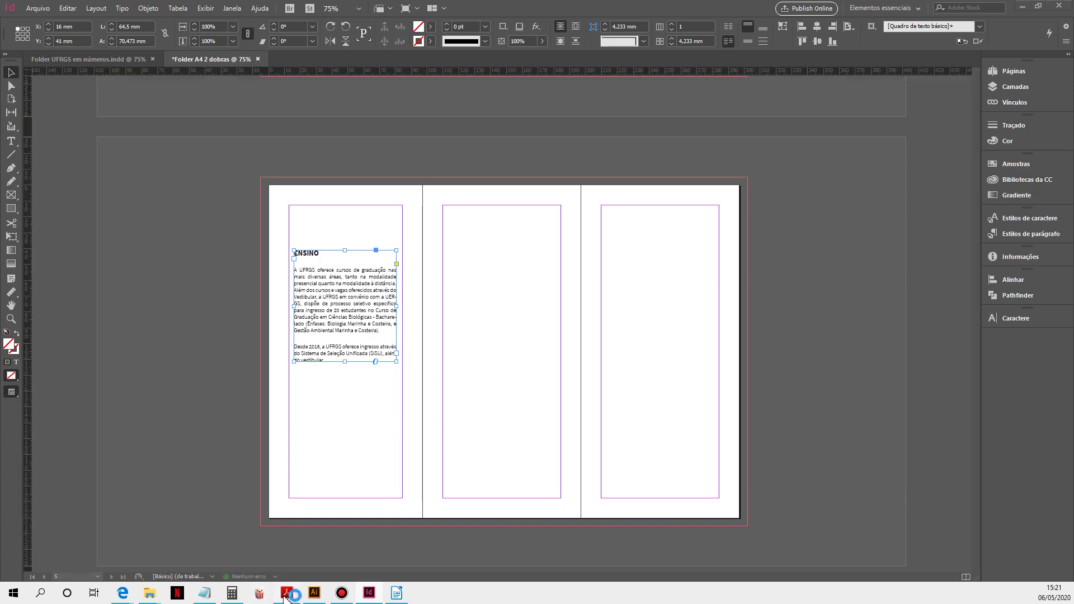
# - Switch to Acrobat Reader and examine the inside panels of the reference Folder UFRGS em numeros.pdf
pyautogui.click(287, 594)
pyautogui.click(348, 434)
pyautogui.scroll(-2, 438, 257)
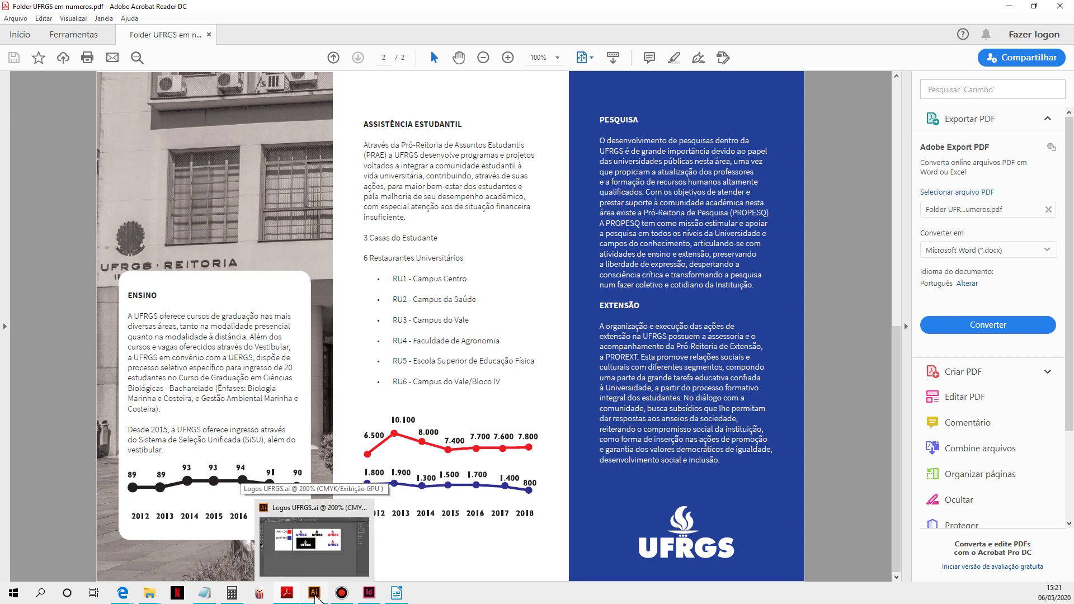
# - Switch to Illustrator and copy the single-line 2012–2018 chart from Graficos folder.ai
pyautogui.click(315, 597)
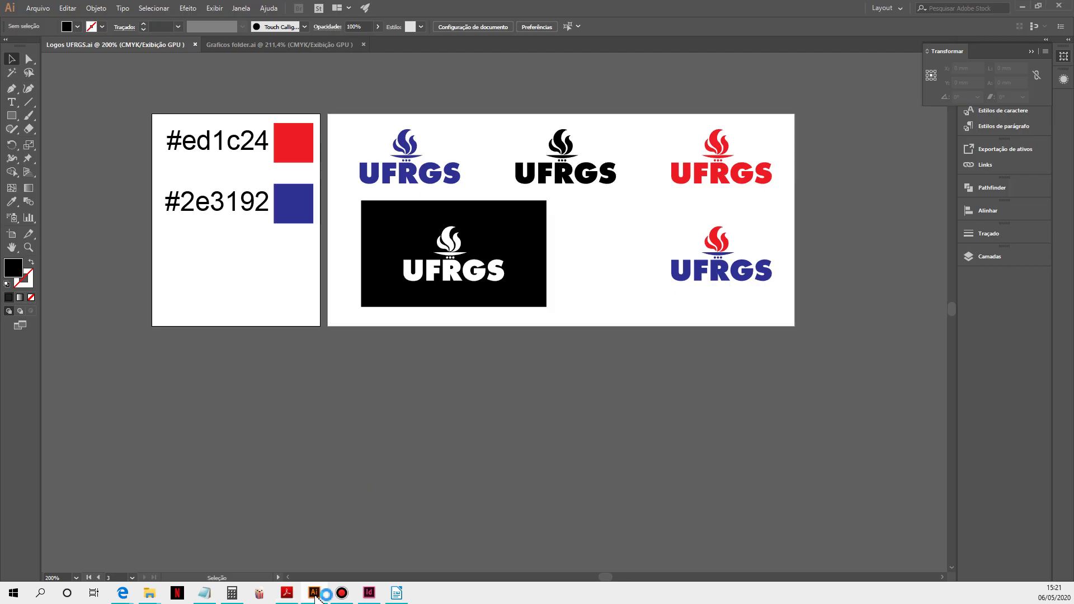
pyautogui.click(231, 45)
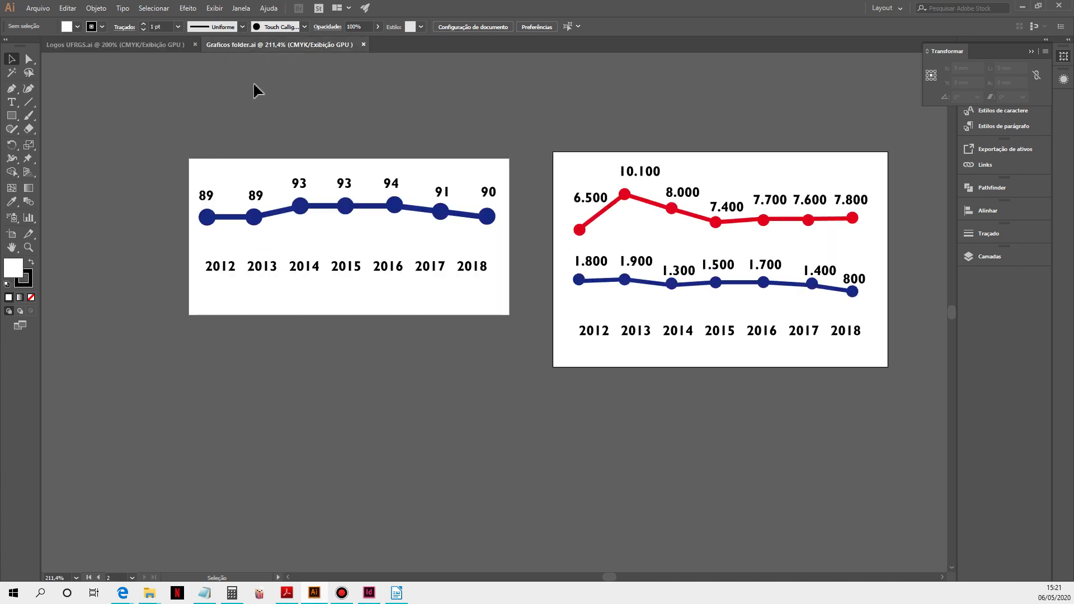
pyautogui.moveTo(163, 146); pyautogui.dragTo(534, 353)
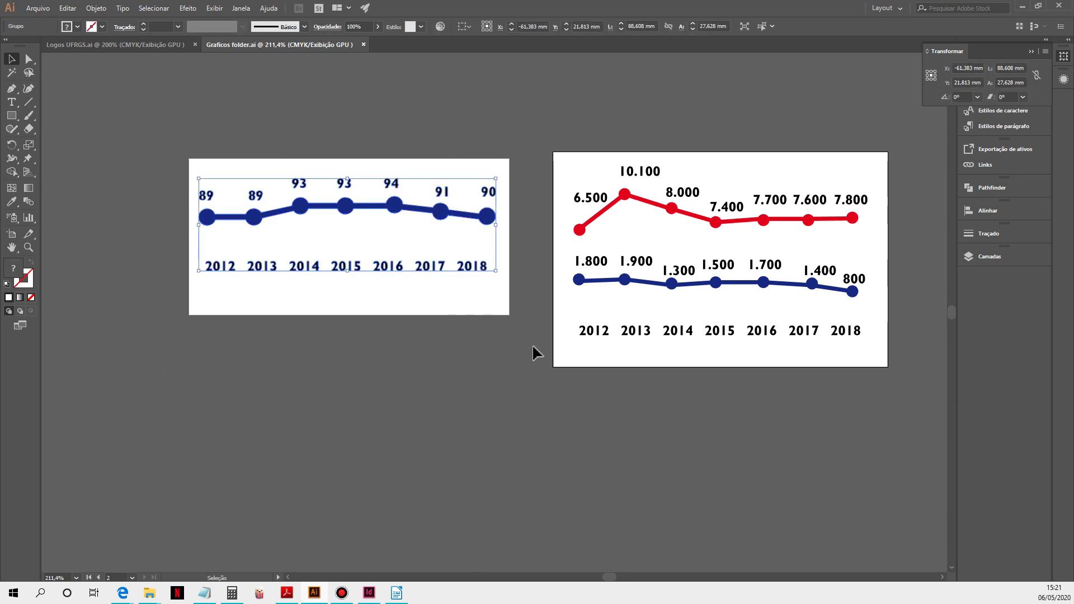
# - Return to InDesign and extend the ENSINO text frame downward to a height of 135 mm
pyautogui.click(368, 593)
pyautogui.moveTo(346, 362); pyautogui.dragTo(347, 433)
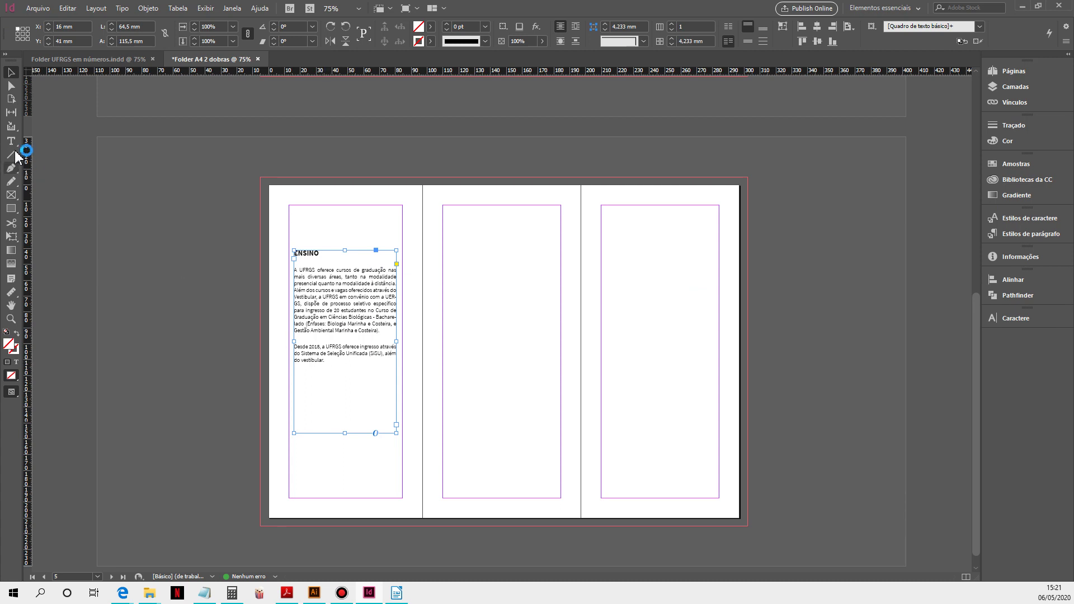
pyautogui.moveTo(347, 434)
pyautogui.mouseDown()
pyautogui.moveTo(347, 448)
pyautogui.moveTo(338, 367)
pyautogui.moveTo(340, 441)
pyautogui.mouseUp()
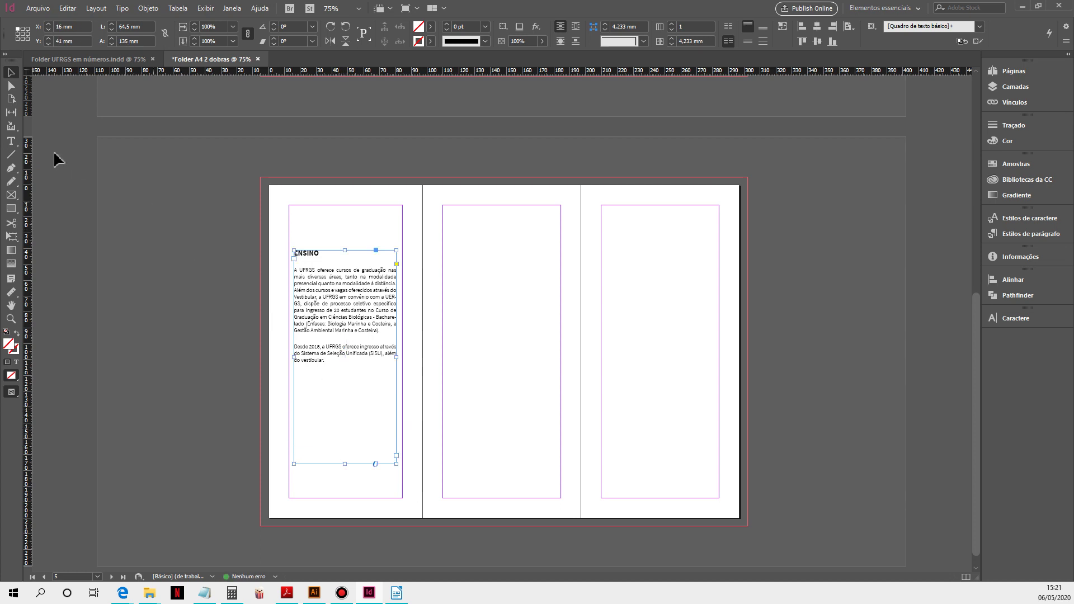
# - Try to paste the copied chart into the ENSINO text frame after the last paragraph
pyautogui.click(11, 141)
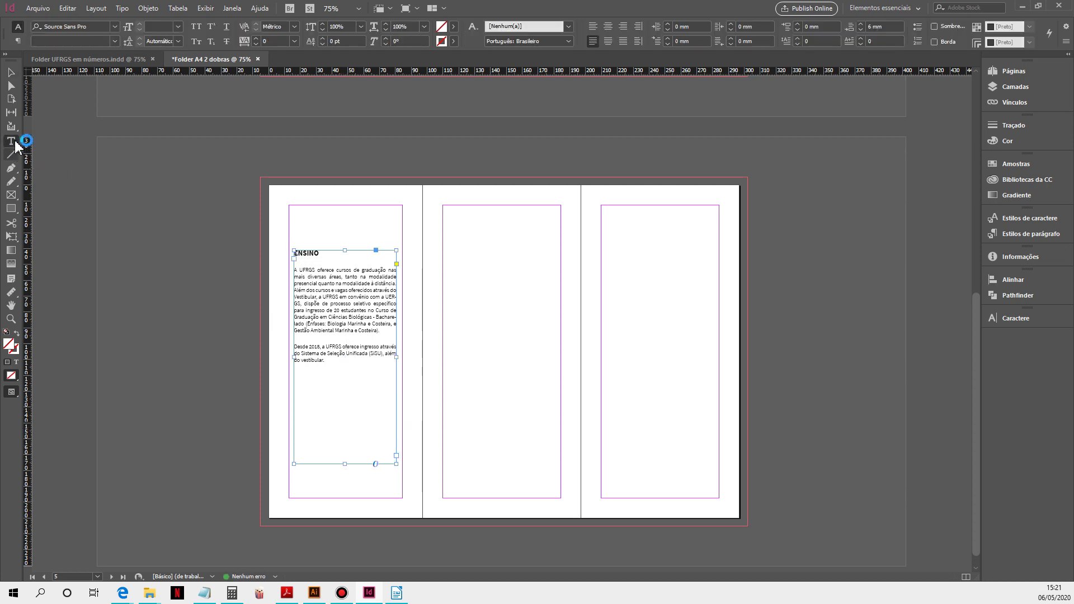
pyautogui.click(353, 362)
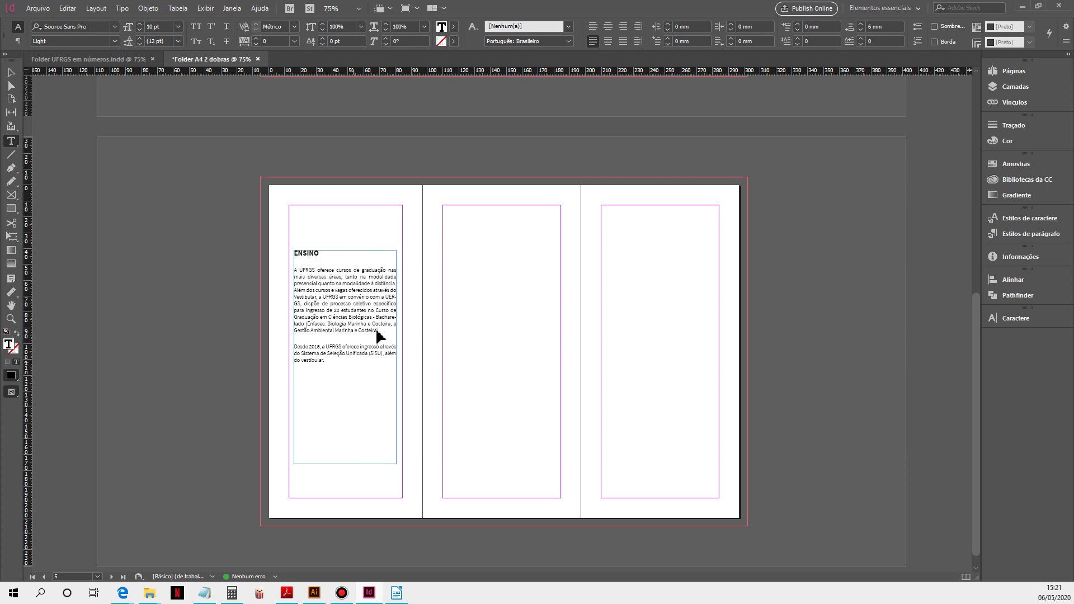
pyautogui.hotkey('ctrl', 'v')
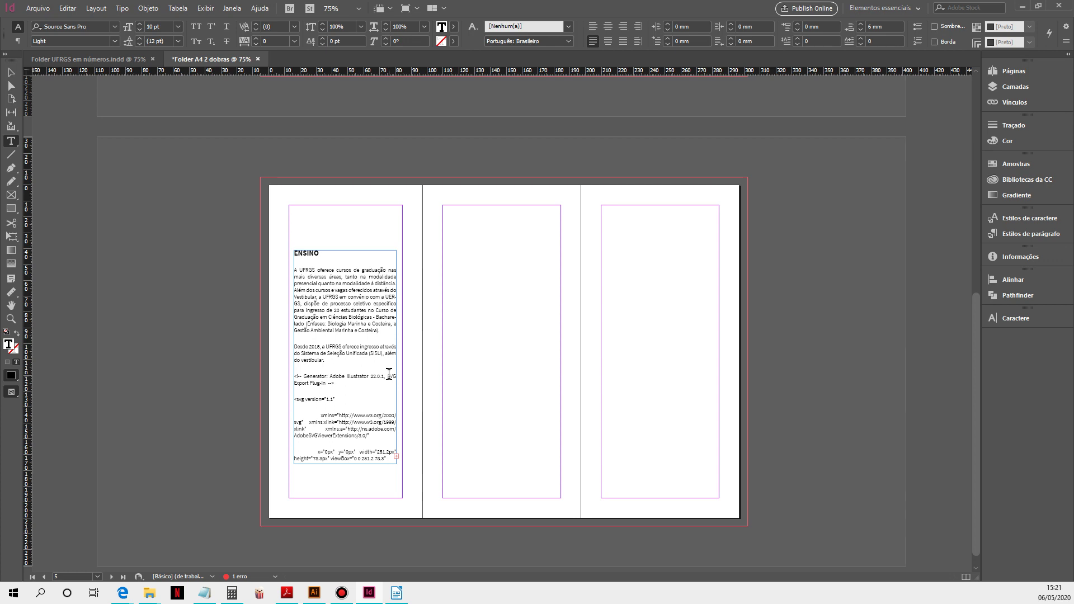
pyautogui.hotkey('ctrl', 'z')
pyautogui.click(276, 235)
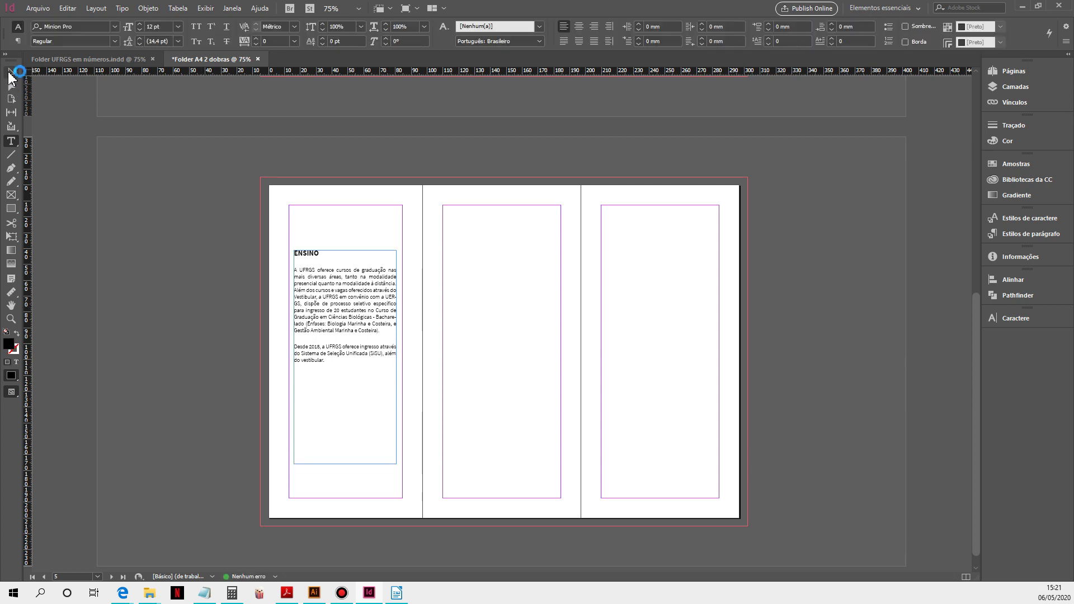
pyautogui.click(10, 73)
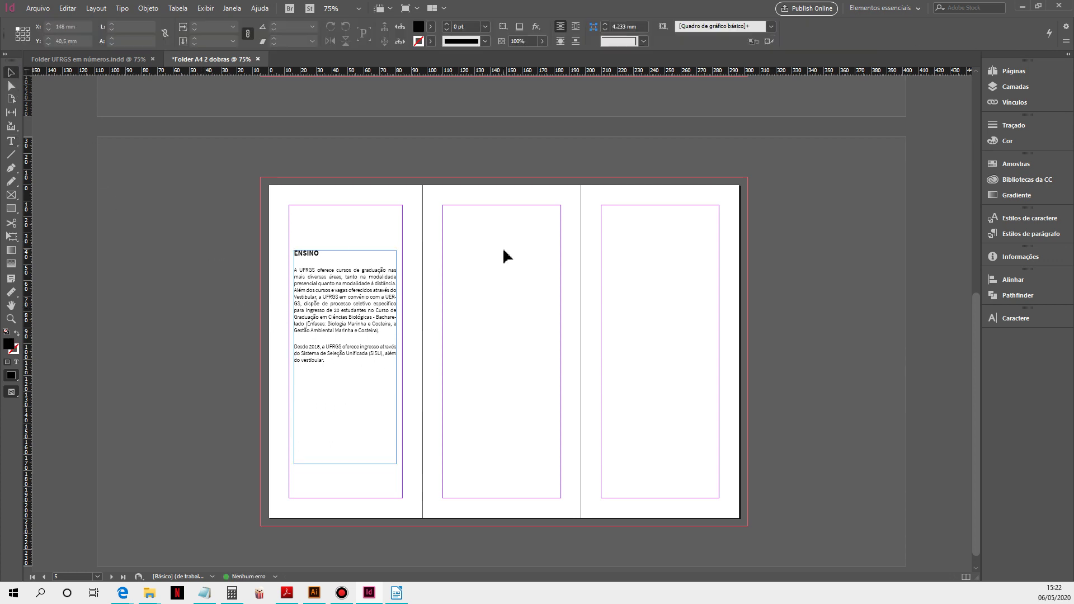
# - Switch to Illustrator, copy the single-line 2012–2018 chart from Graficos folder.ai again, and return to InDesign
pyautogui.hotkey('ctrl', 'v')
pyautogui.hotkey('ctrl', 'z')
pyautogui.click(316, 594)
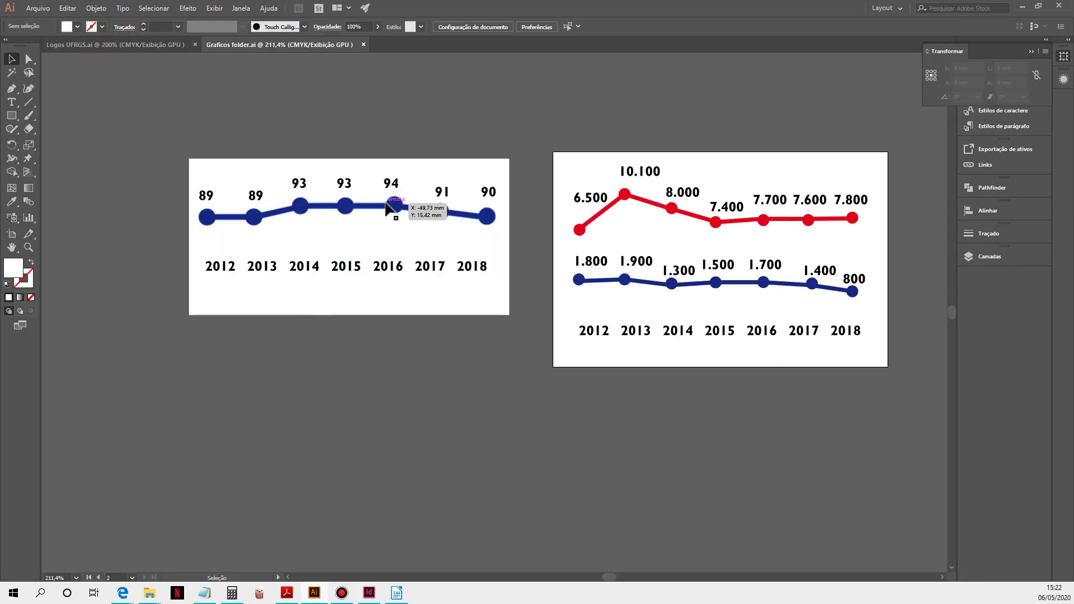
pyautogui.click(386, 207)
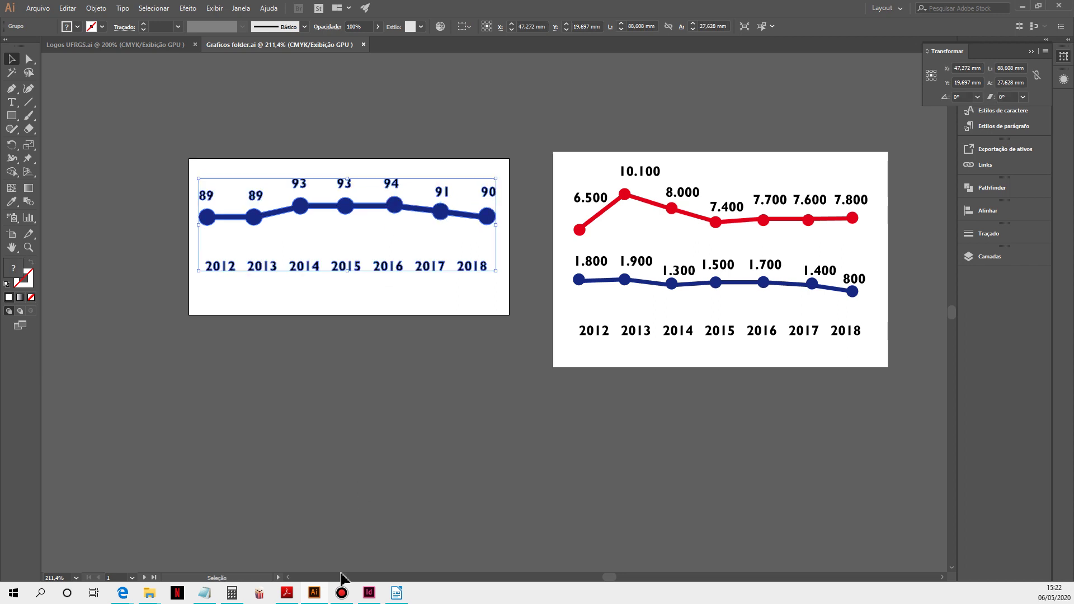
pyautogui.click(373, 596)
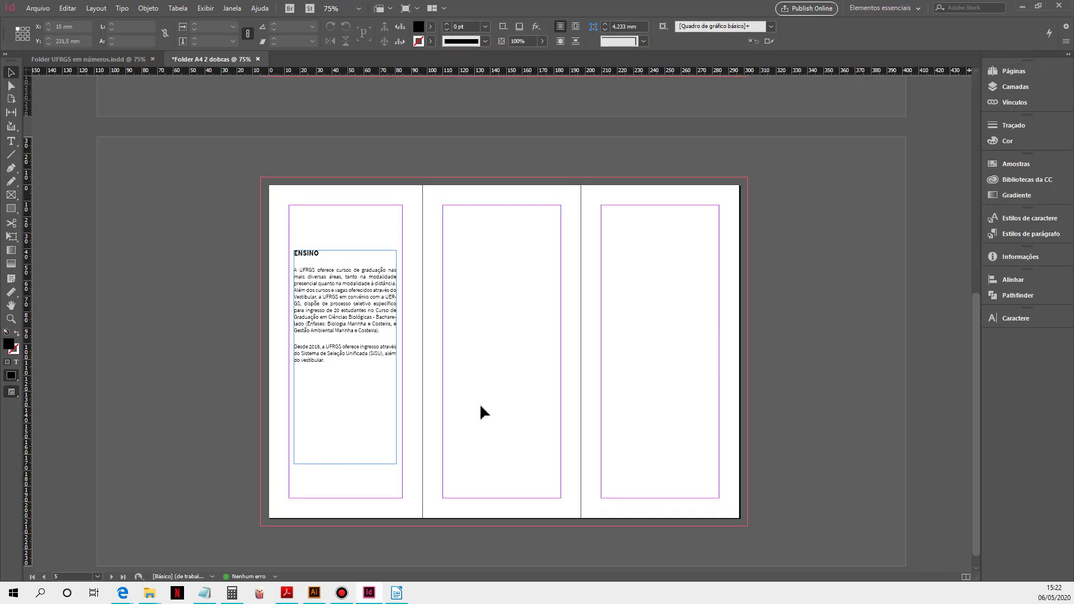
# - Remove the loose pasted copy of the chart and paste it inline after the last ENSINO paragraph
pyautogui.hotkey('ctrl', 'v')
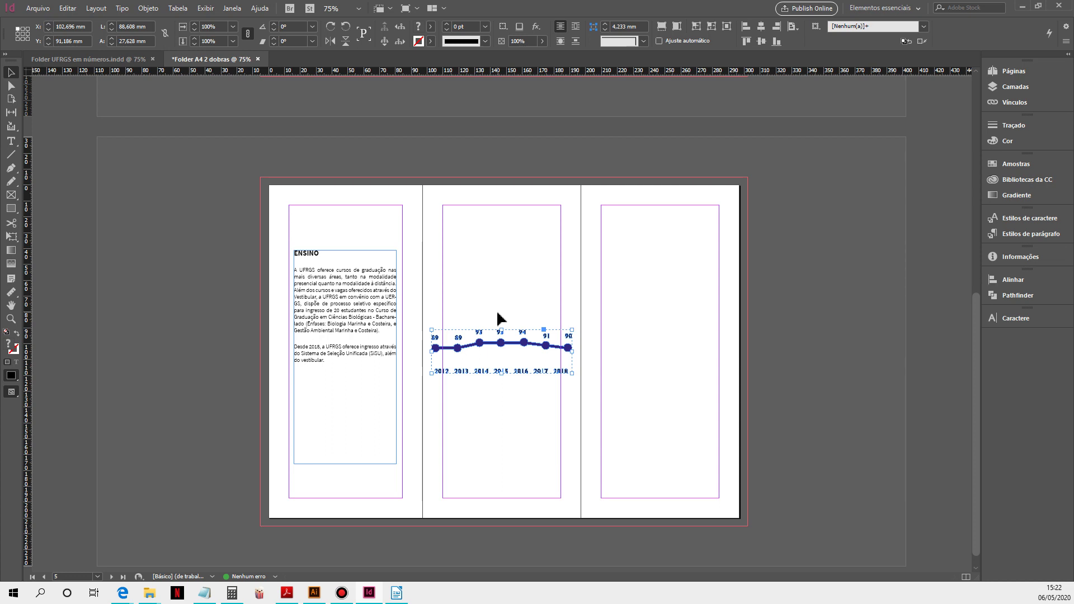
pyautogui.press('Delete')
pyautogui.doubleClick(330, 365)
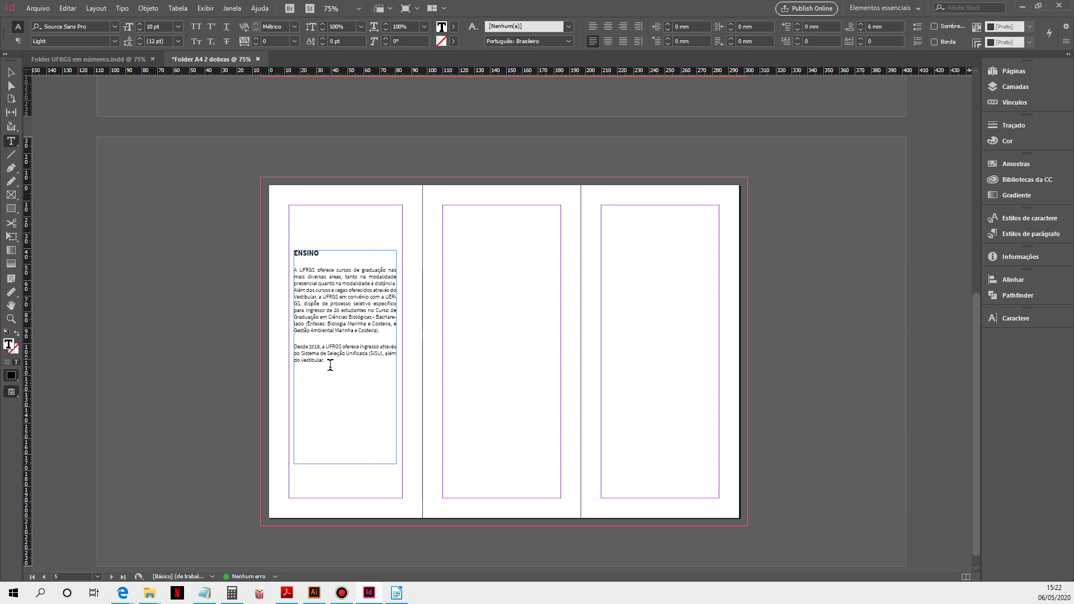
pyautogui.hotkey('ctrl', 'v')
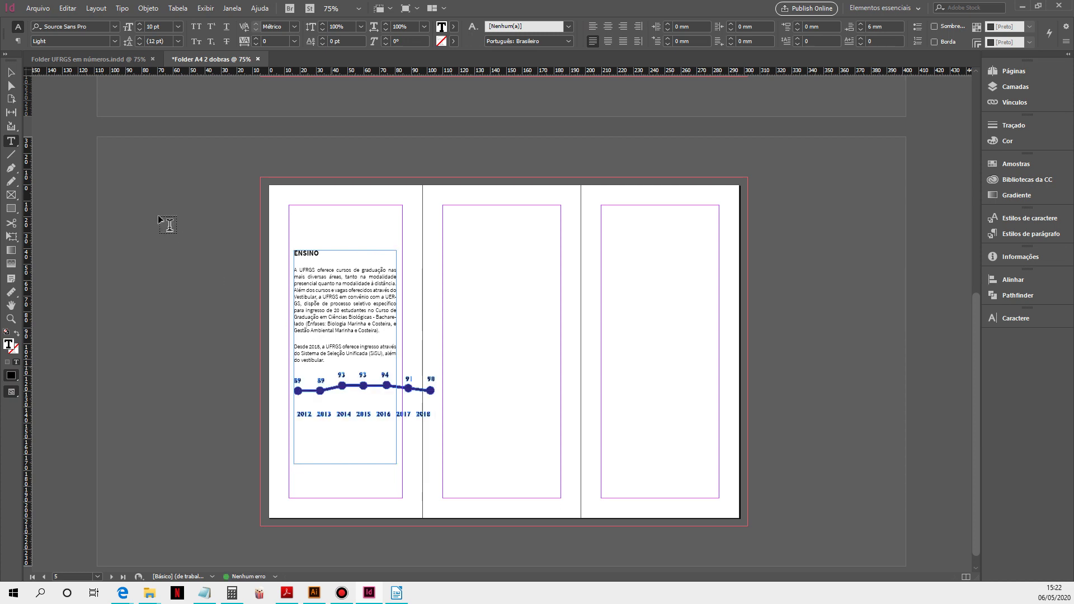
# - Move the ENSINO text frame up to X 14.5 mm, Y 30 mm and shorten its height to 122 mm
pyautogui.click(11, 72)
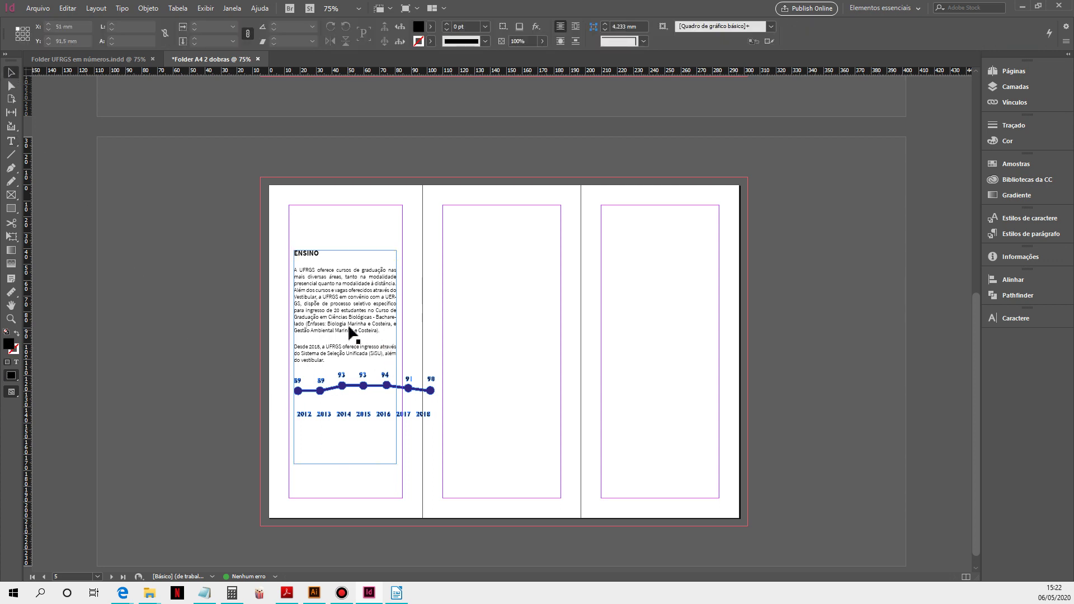
pyautogui.moveTo(355, 334); pyautogui.dragTo(348, 307)
pyautogui.moveTo(342, 446)
pyautogui.mouseDown()
pyautogui.moveTo(345, 343)
pyautogui.moveTo(344, 426)
pyautogui.mouseUp()
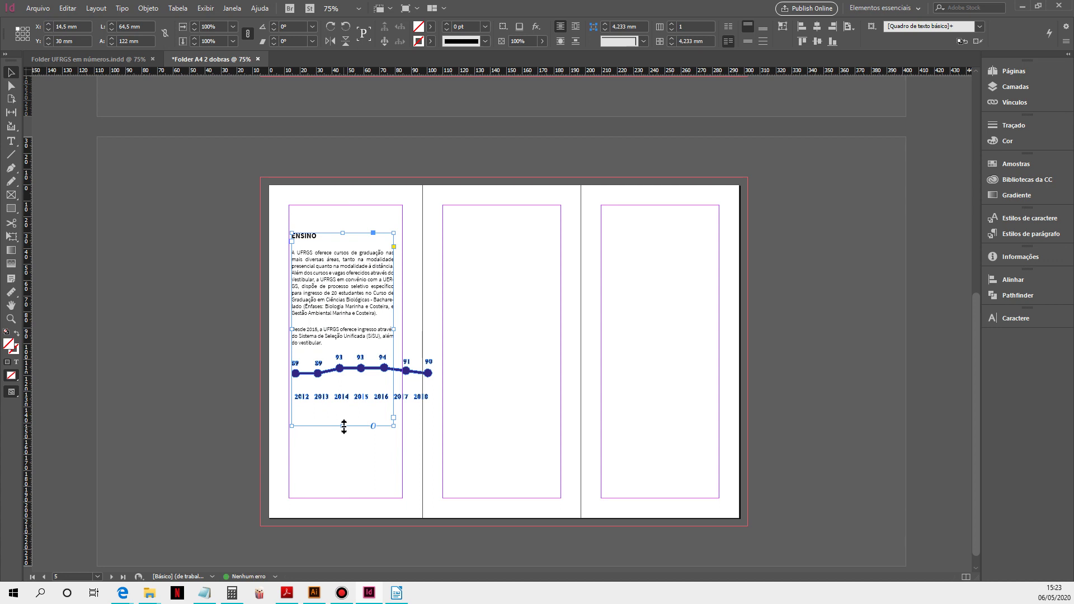
# - Scale the inline chart proportionally to about 67 mm wide and widen the ENSINO text frame to 68 mm
pyautogui.click(344, 378)
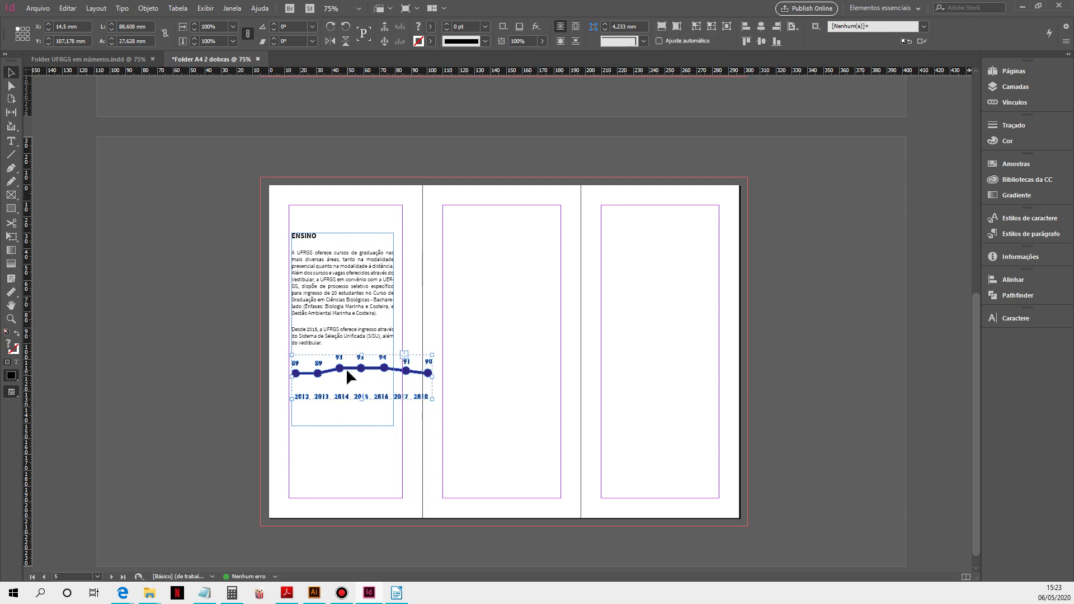
pyautogui.hotkey('ctrl', '=')
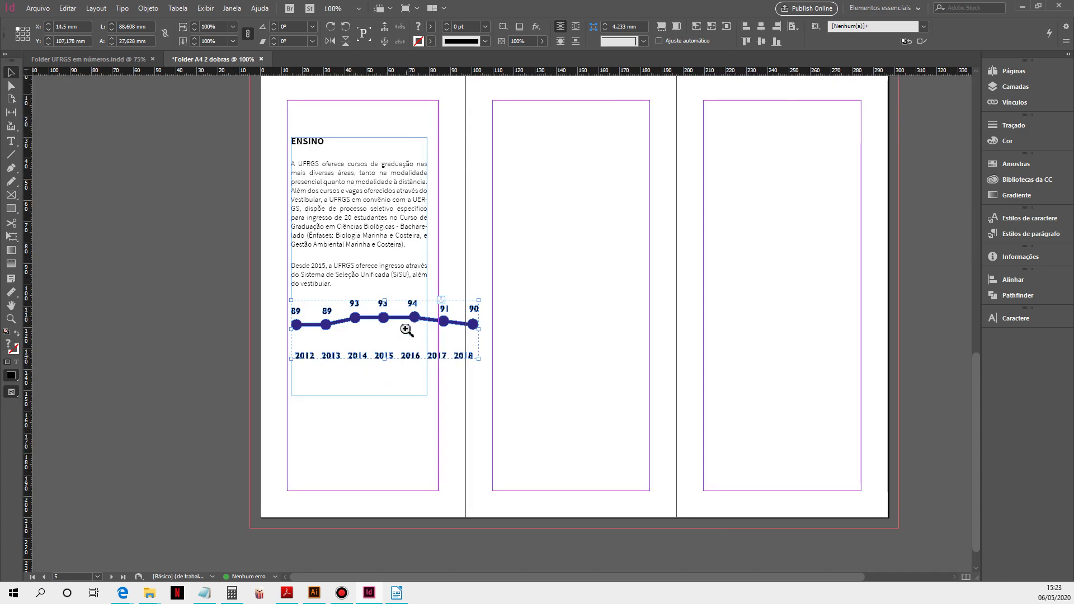
pyautogui.hotkey('ctrl', '=')
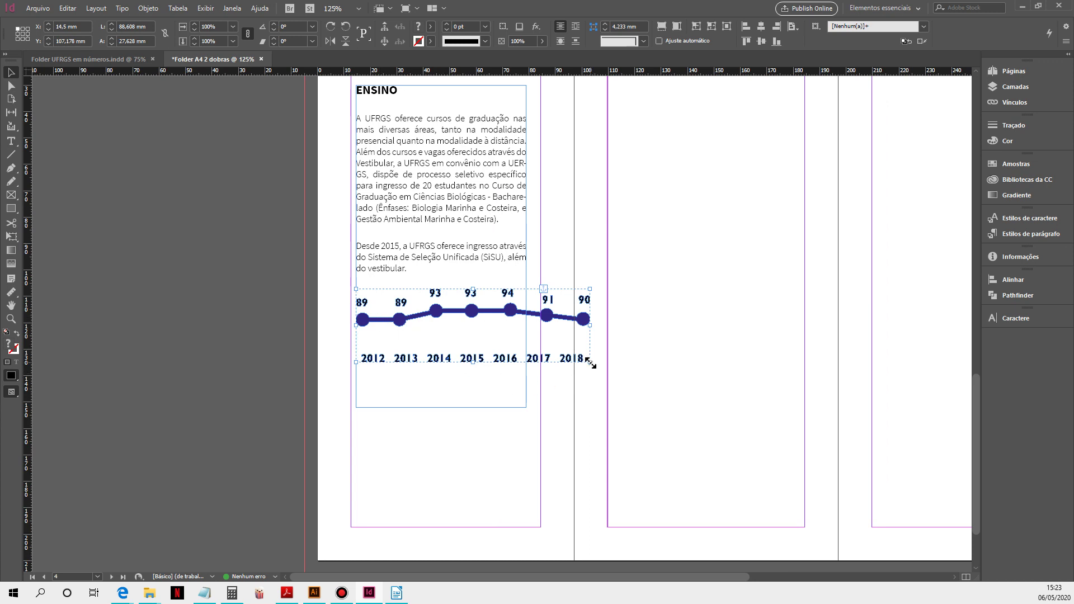
pyautogui.moveTo(590, 363); pyautogui.dragTo(515, 349)
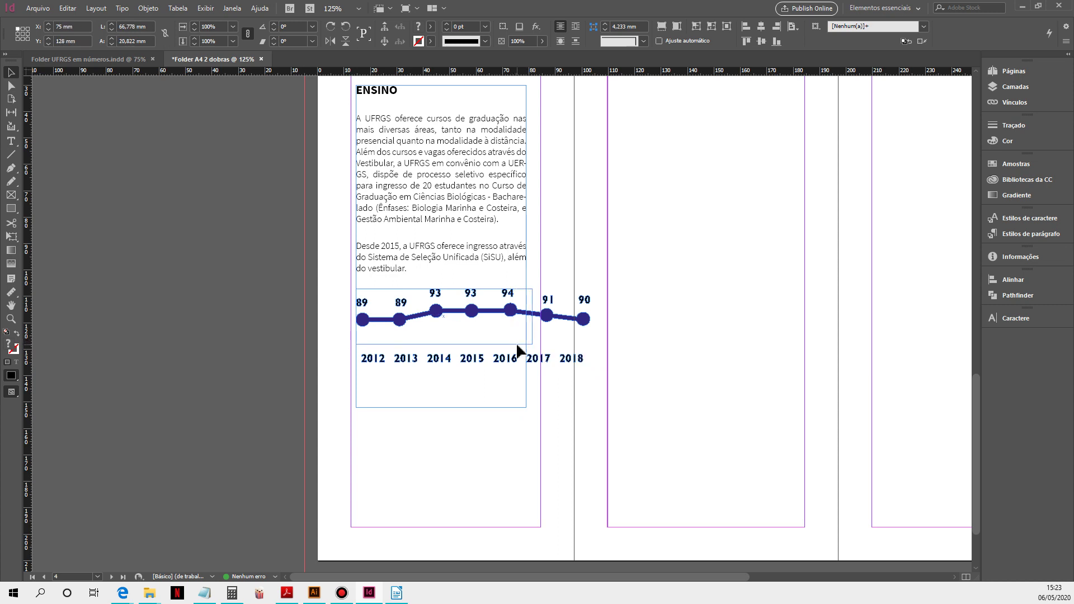
pyautogui.click(524, 205)
pyautogui.moveTo(526, 246); pyautogui.dragTo(536, 245)
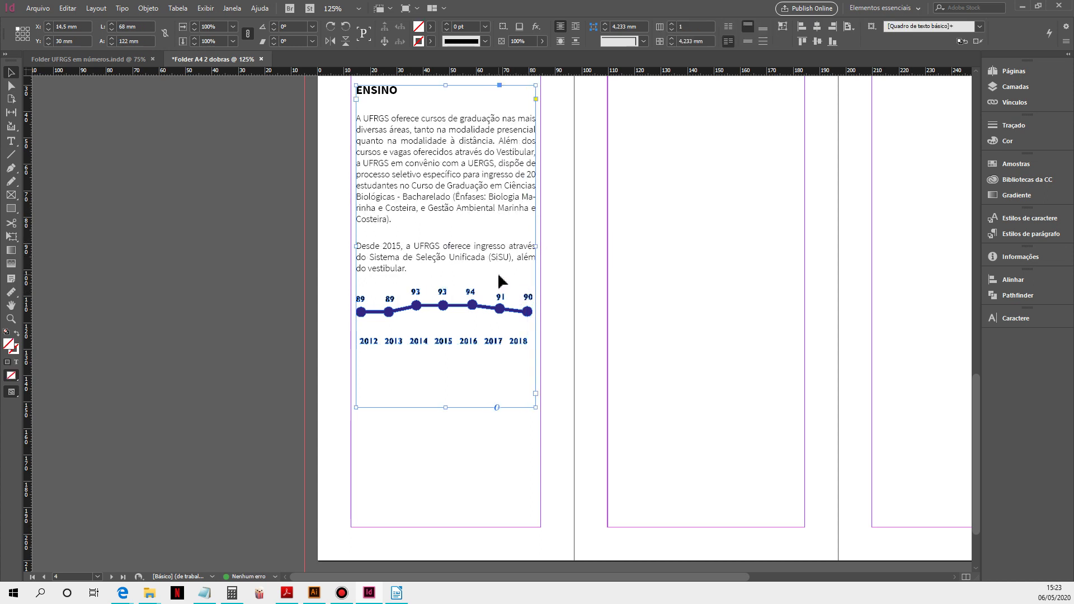
# - Turn off hyphenation for the two body paragraphs below the ENSINO heading
pyautogui.click(10, 141)
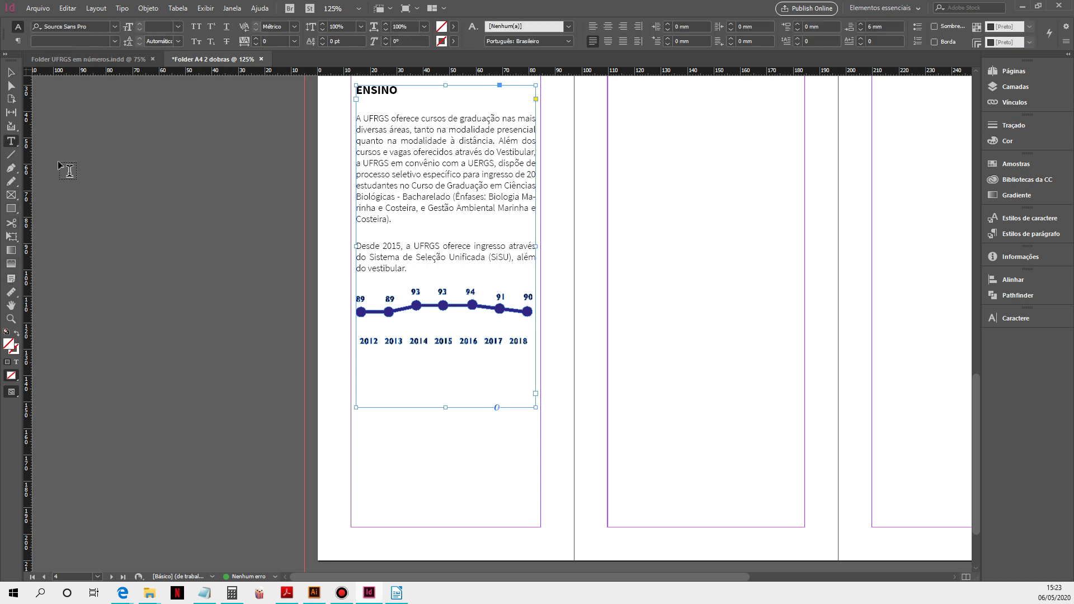
pyautogui.moveTo(408, 269); pyautogui.dragTo(293, 117)
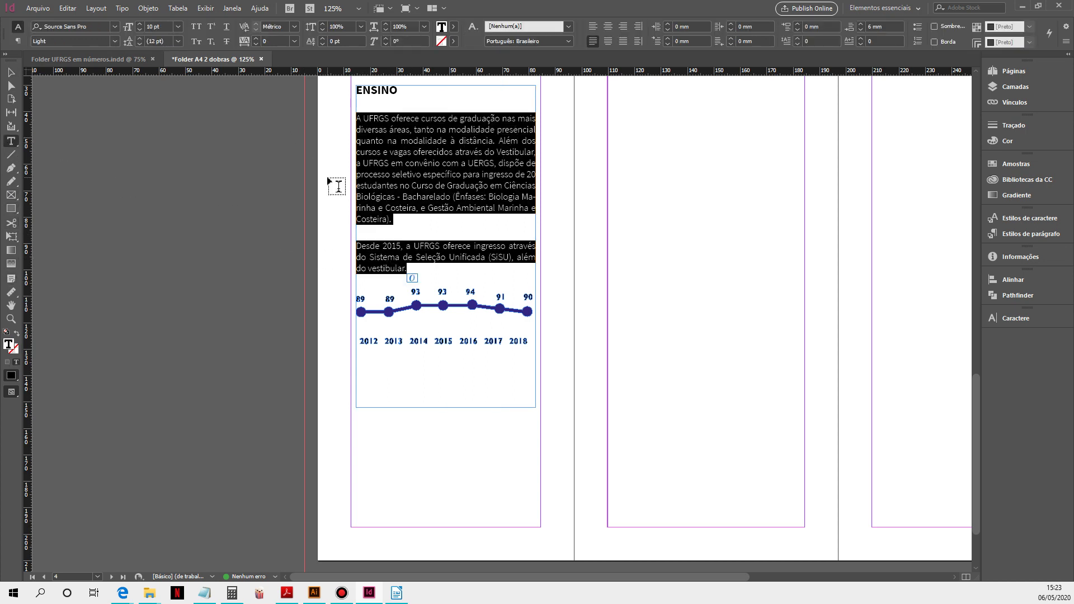
pyautogui.click(18, 42)
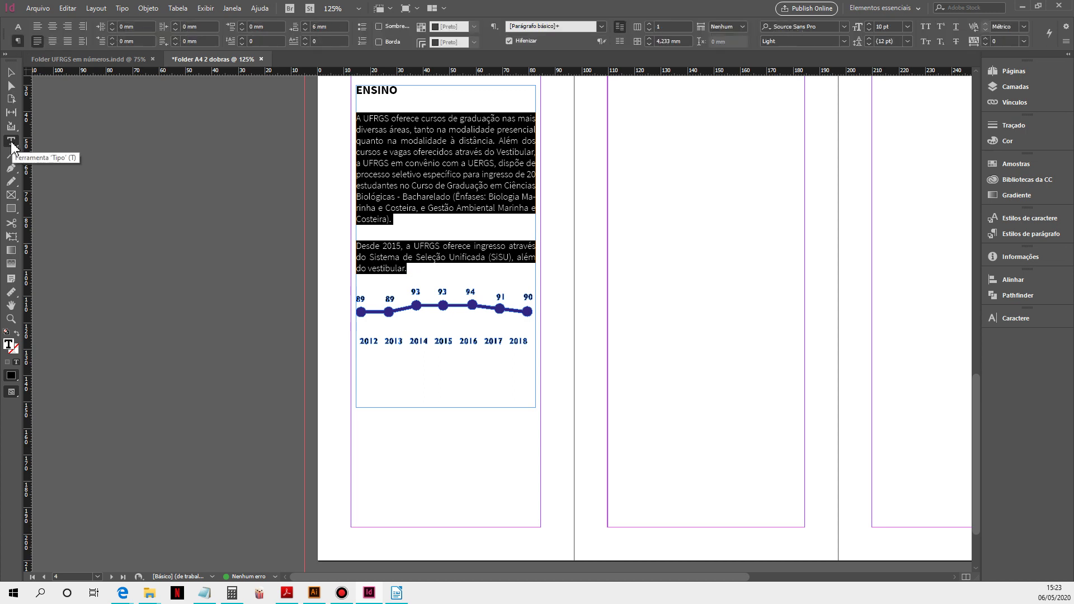
pyautogui.click(509, 41)
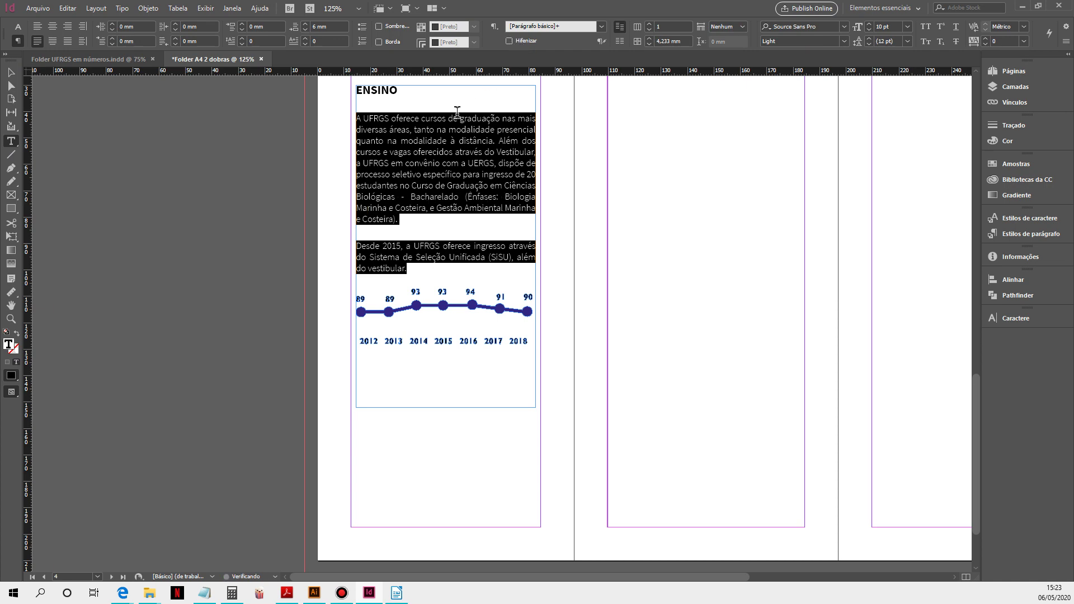
# - Move the ENSINO text frame down to Y 40 mm, keeping it at X 14.5 mm
pyautogui.click(10, 72)
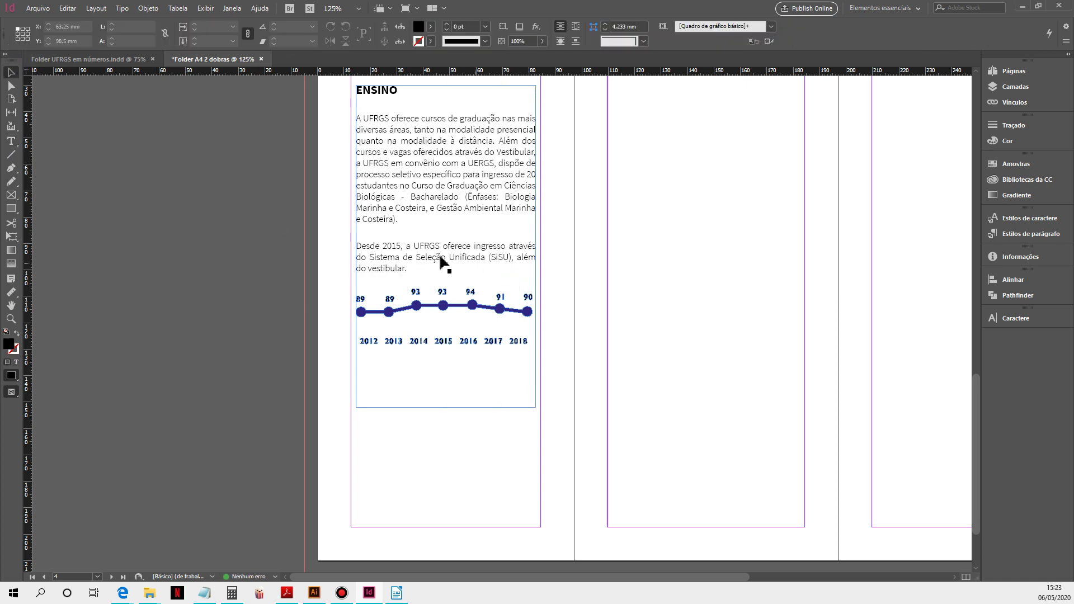
pyautogui.hotkey('ctrl', '-')
pyautogui.hotkey('ctrl', '-')
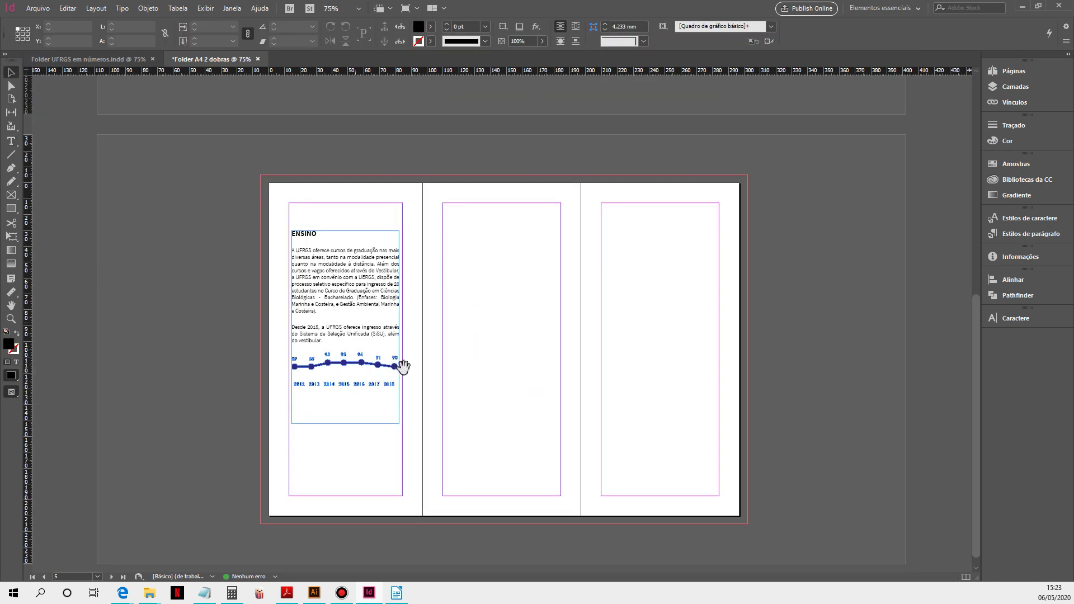
pyautogui.moveTo(350, 285); pyautogui.dragTo(347, 299)
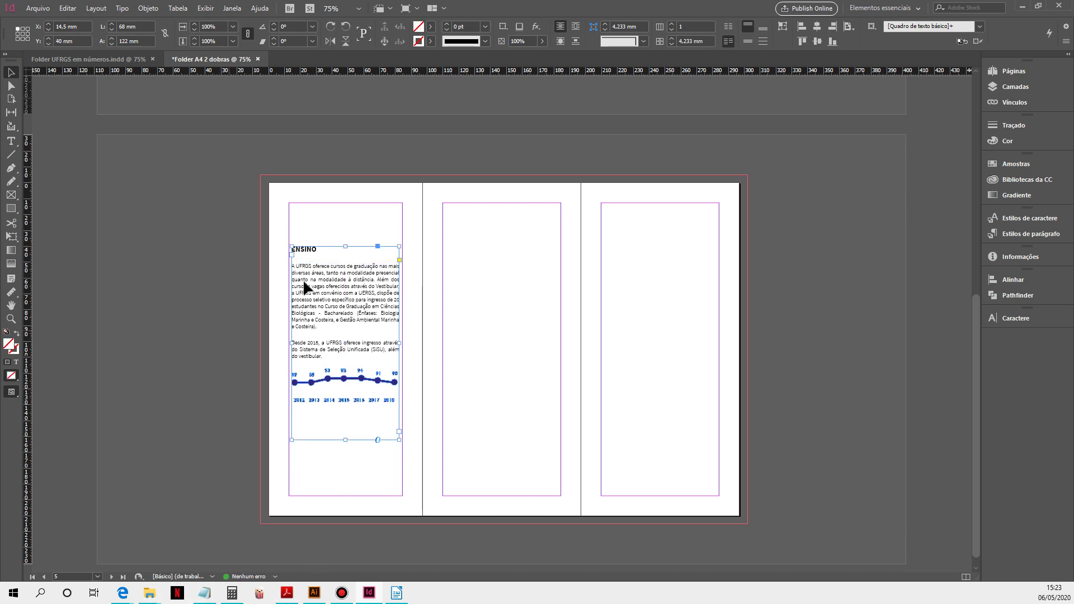
# - Check the reference in Acrobat Reader and, back in InDesign, duplicate the outside page's white rounded rectangle behind the inside ENSINO text and chart
pyautogui.click(287, 593)
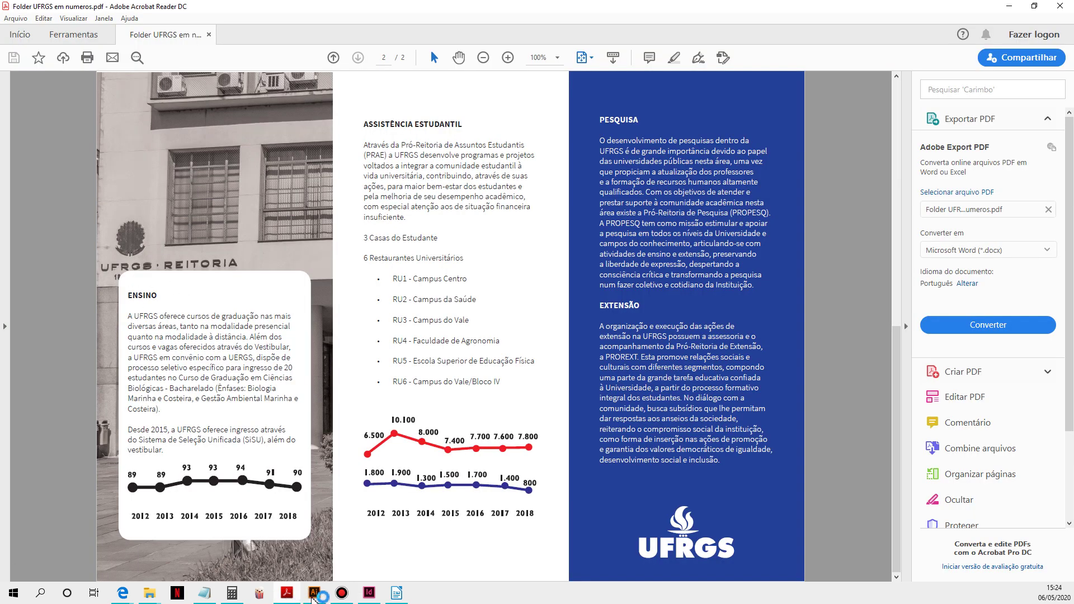
pyautogui.moveTo(367, 597)
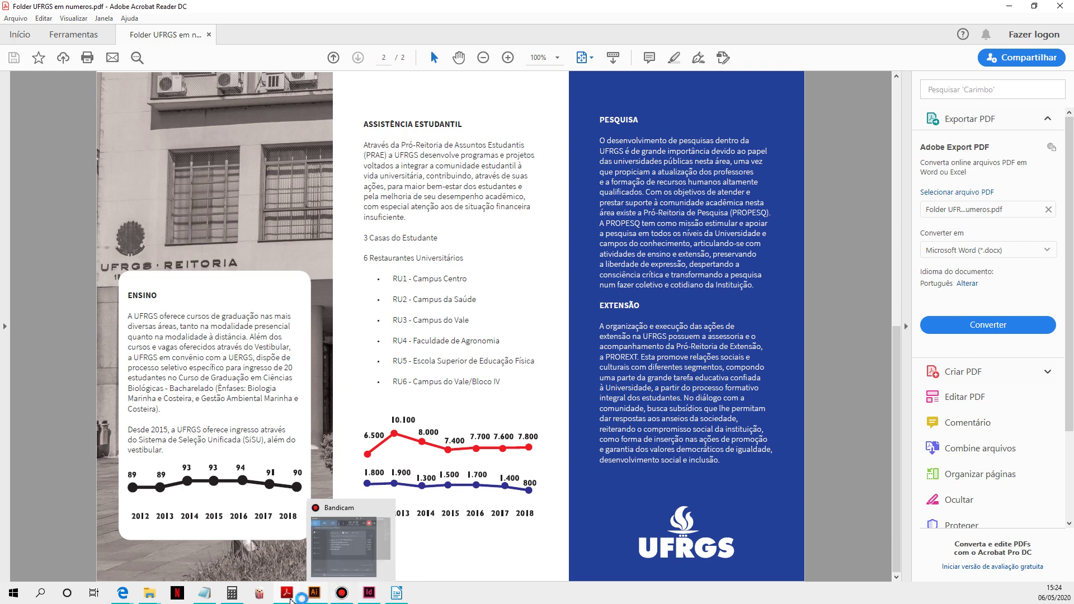
pyautogui.click(369, 593)
pyautogui.scroll(4, 235, 218)
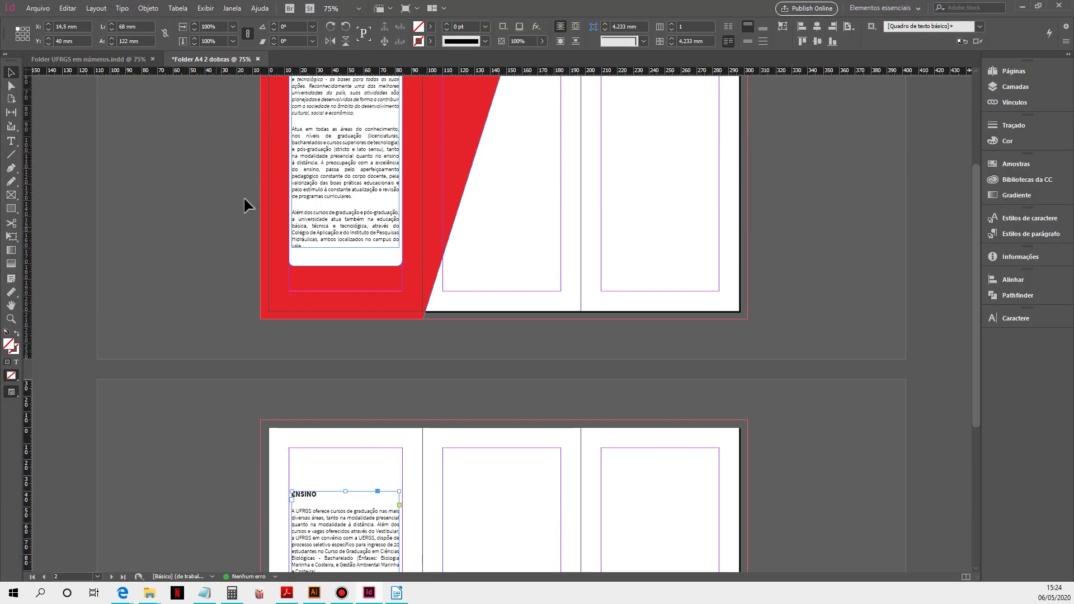
pyautogui.click(330, 265)
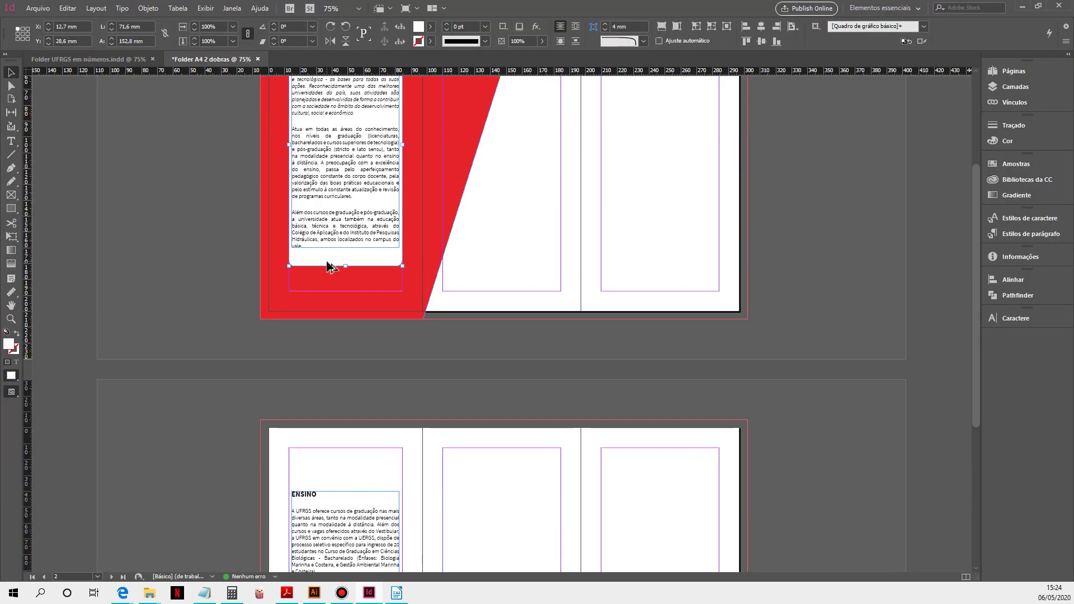
pyautogui.moveTo(330, 265); pyautogui.dragTo(363, 344)
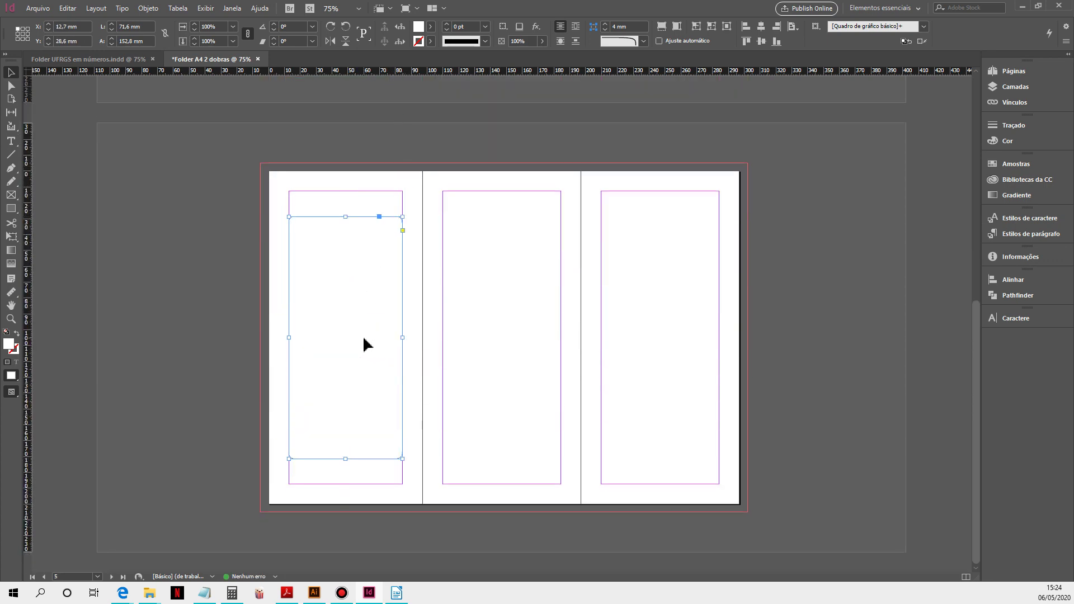
pyautogui.hotkey('ctrl', 'shift', '[')
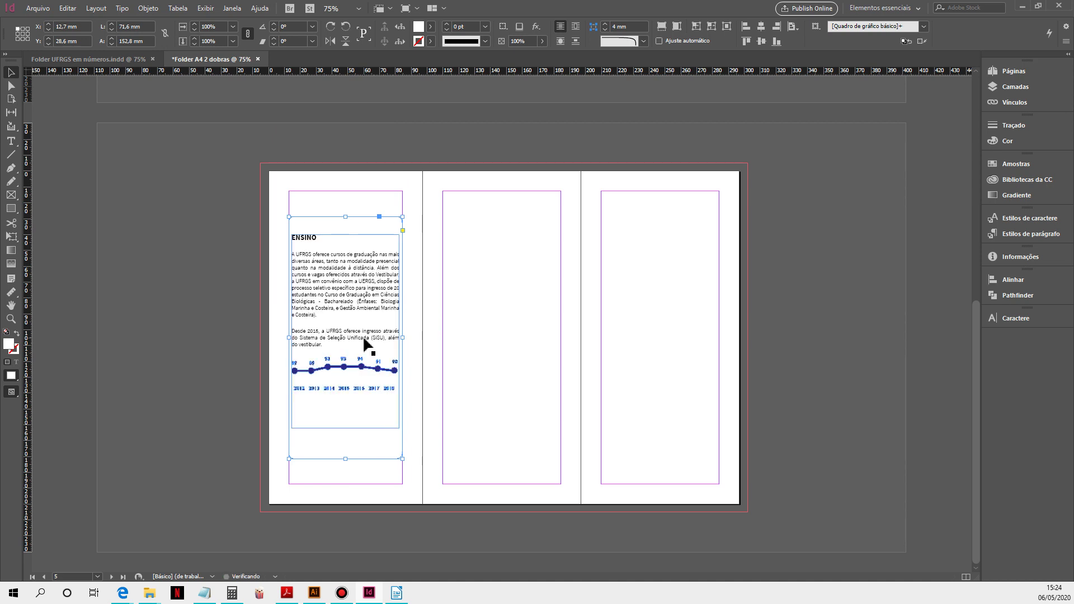
# - Draw a 102 × 220 mm rectangle from the bleed corner at X -5 mm, Y -5 mm, covering the whole ENSINO panel
pyautogui.click(245, 343)
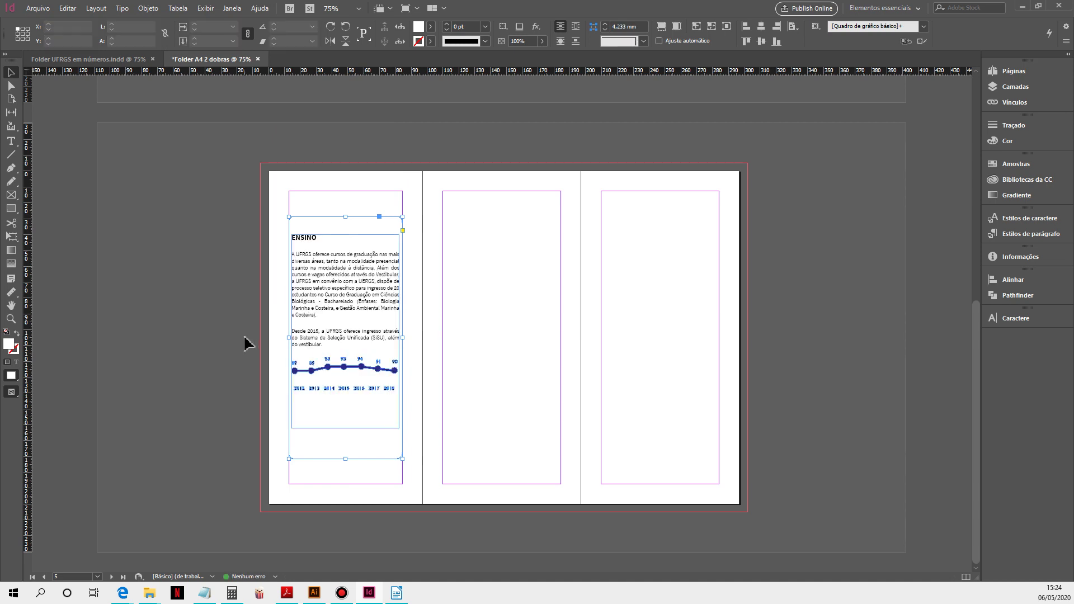
pyautogui.click(10, 209)
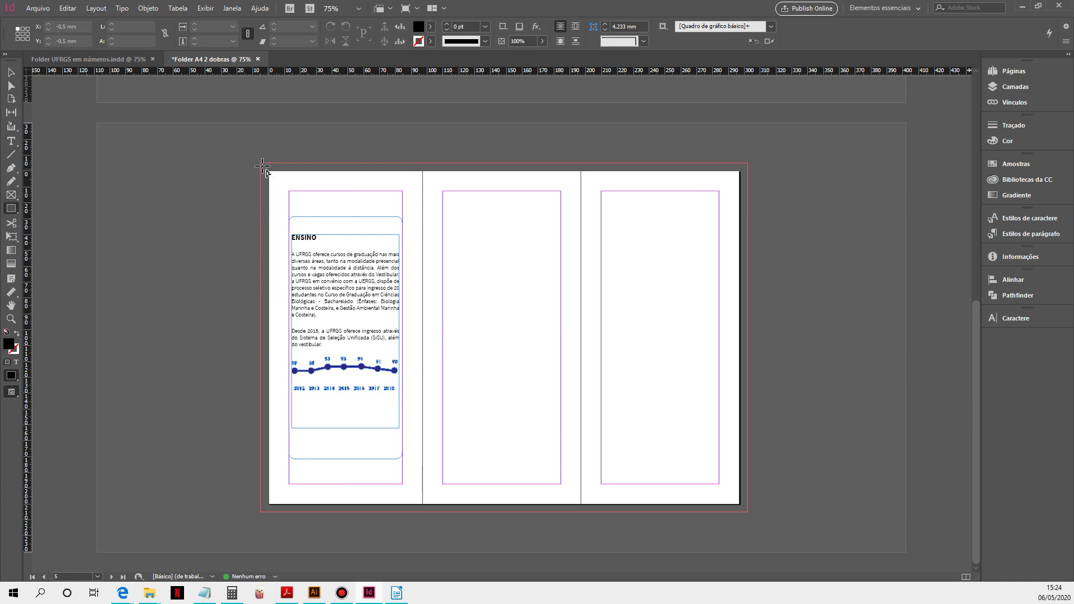
pyautogui.moveTo(260, 164); pyautogui.dragTo(423, 511)
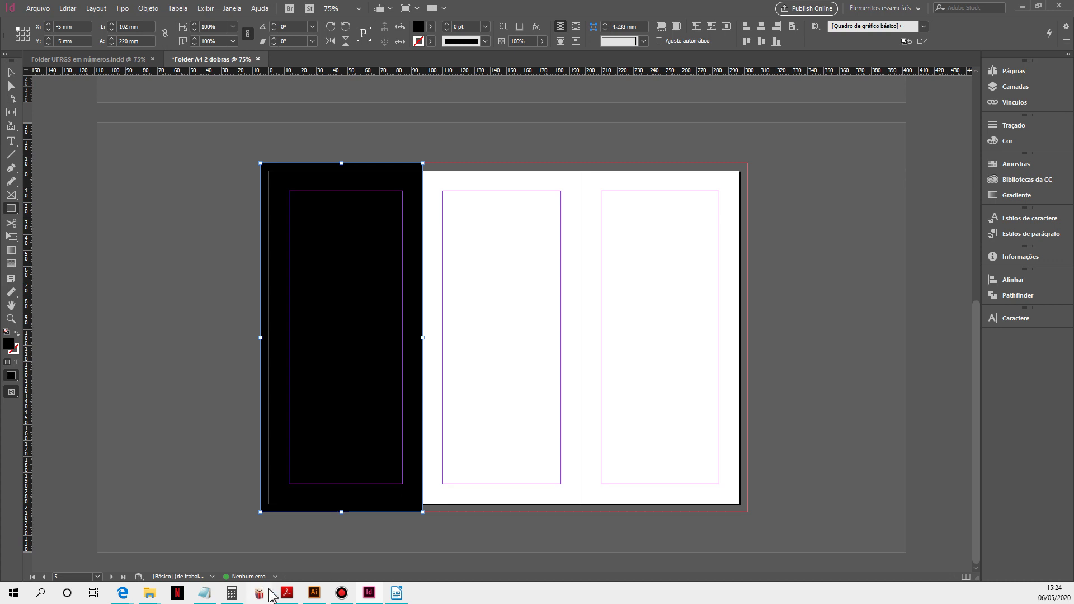
# - Switch to Illustrator and copy the blue's hex code 2e3192 from Logos UFRGS.ai
pyautogui.click(315, 593)
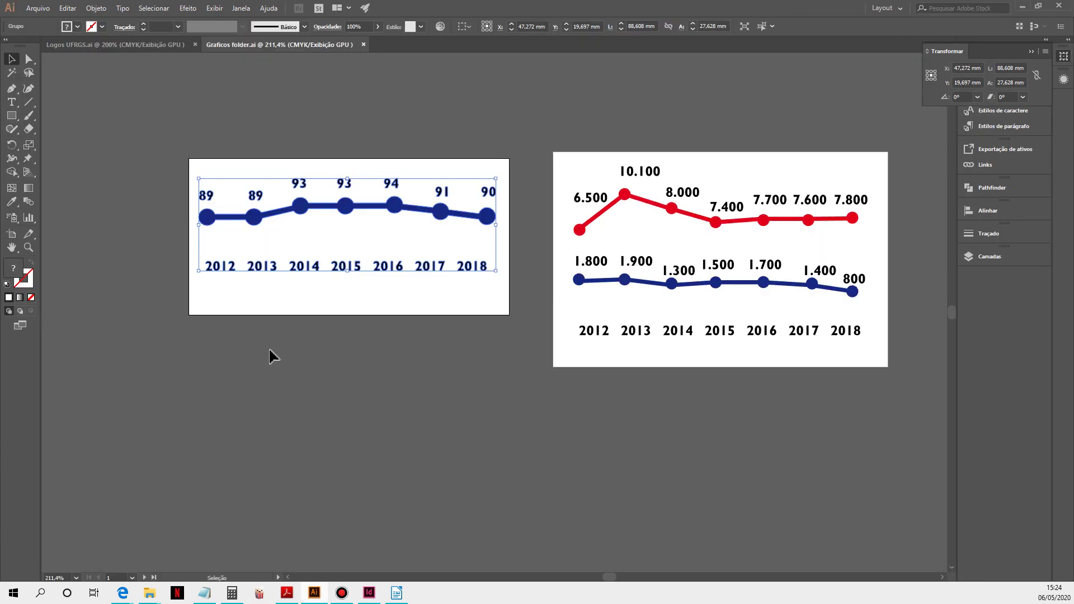
pyautogui.click(129, 46)
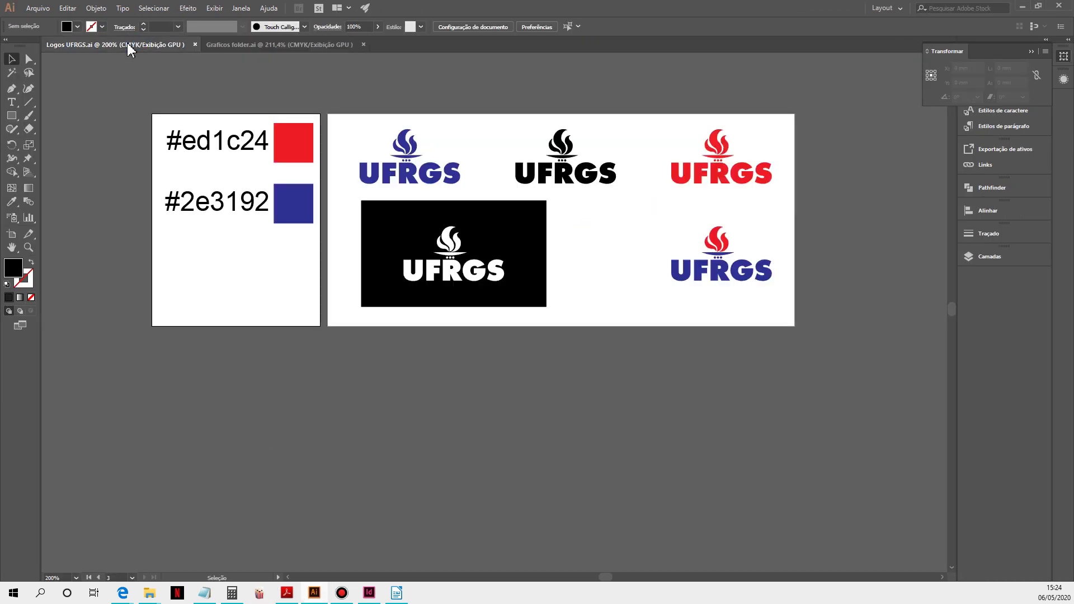
pyautogui.doubleClick(207, 212)
pyautogui.moveTo(185, 201); pyautogui.dragTo(271, 201)
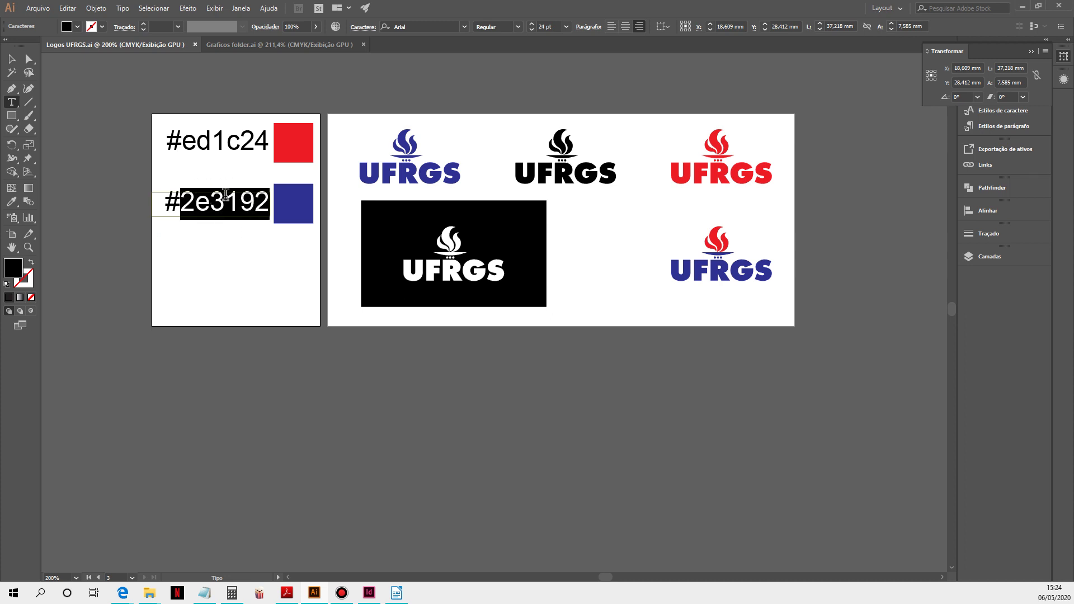
pyautogui.hotkey('ctrl', 'c')
# - Switch back to InDesign and fill the rectangle covering the ENSINO panel with the hex colour 2e3192
pyautogui.click(362, 597)
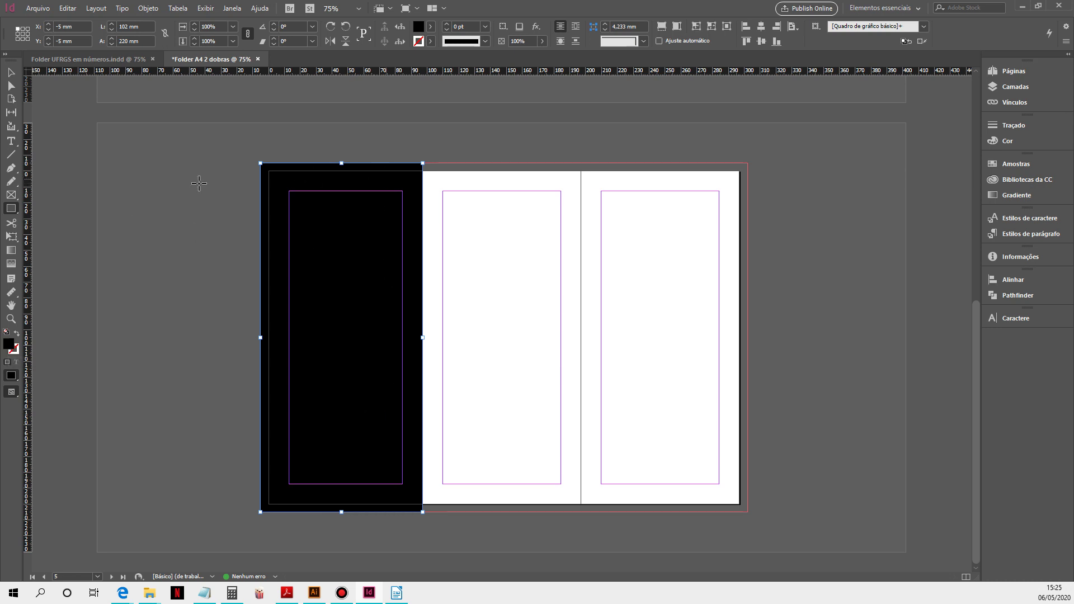
pyautogui.doubleClick(9, 344)
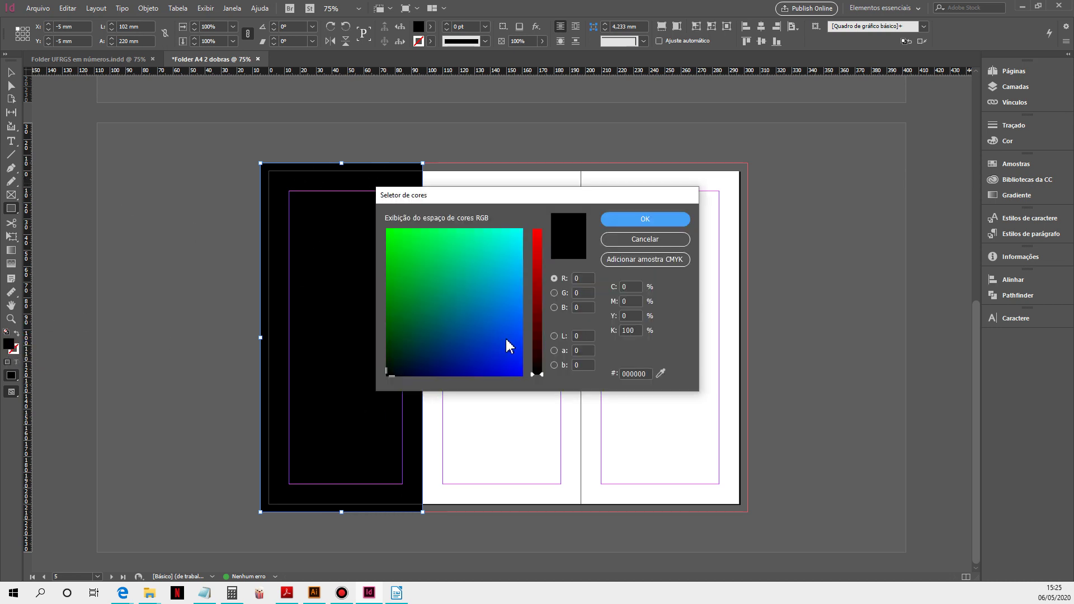
pyautogui.doubleClick(637, 374)
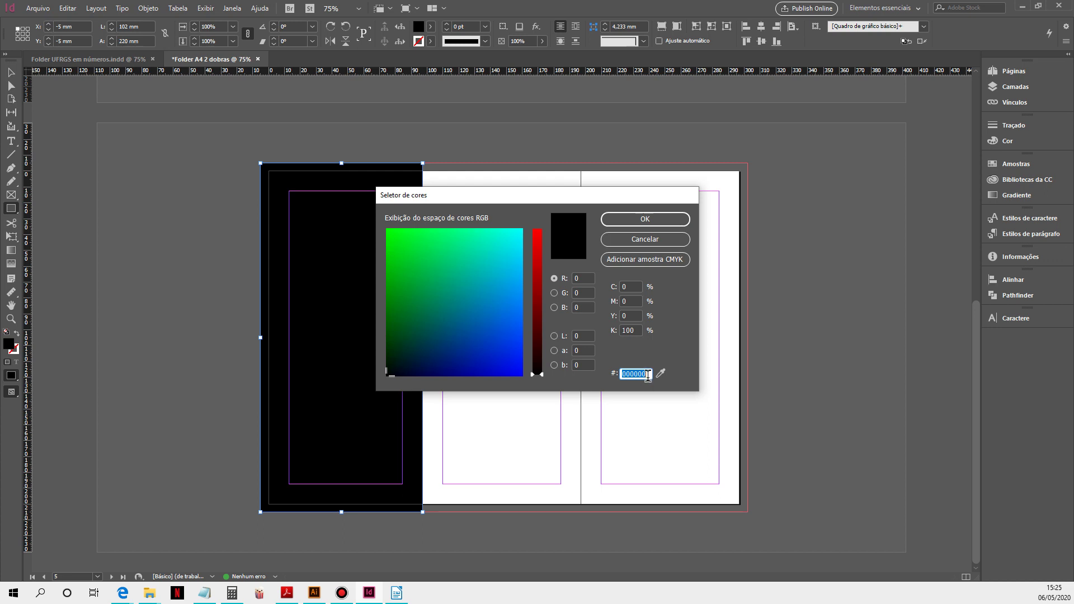
pyautogui.hotkey('ctrl', 'v')
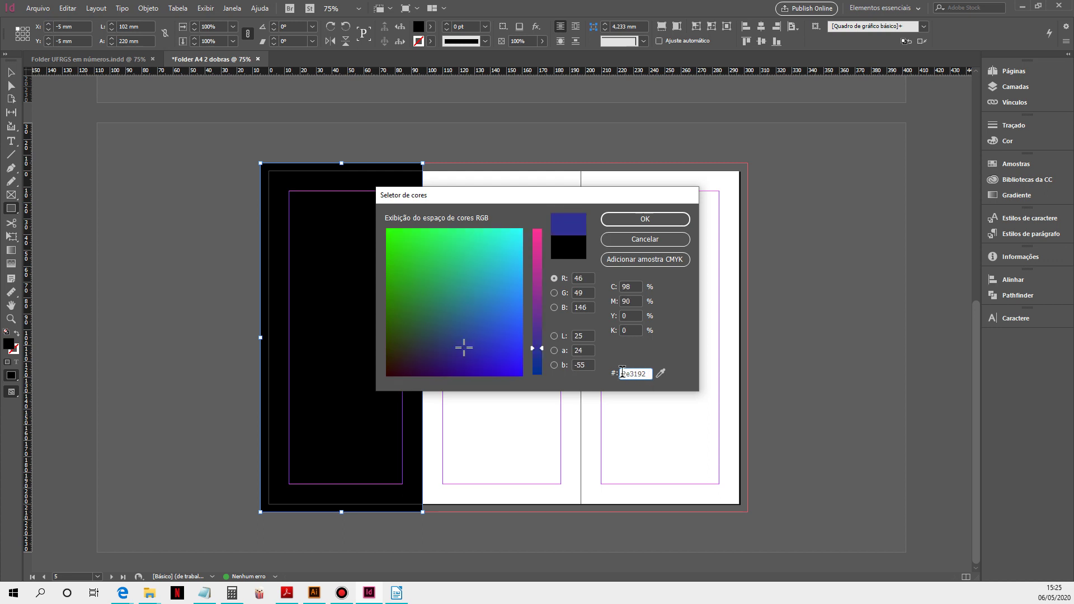
pyautogui.click(625, 224)
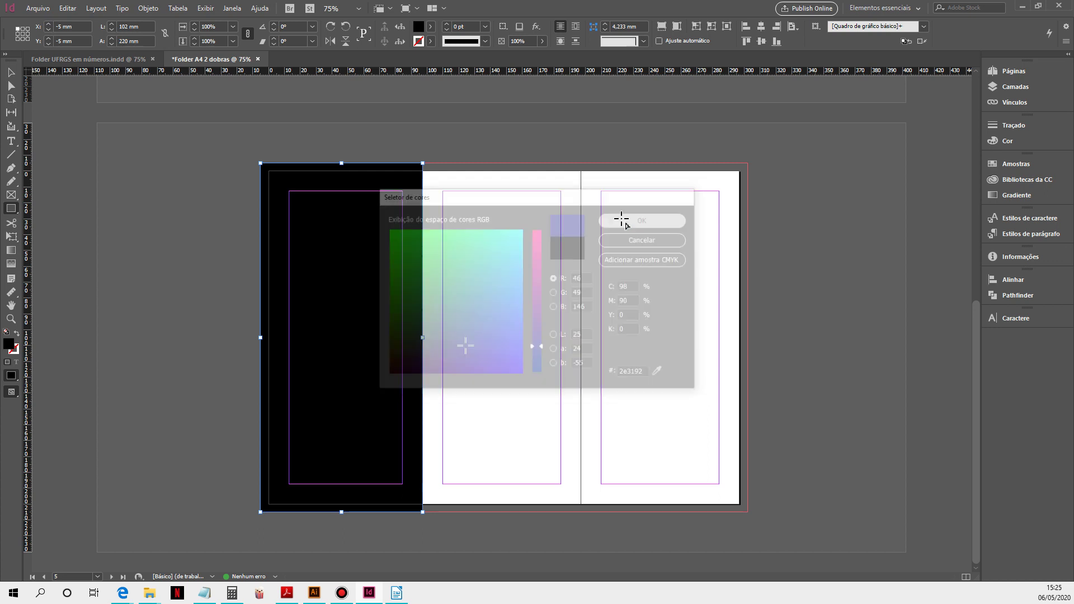
# - Save the rectangle's blue fill as a new colour swatch named Azul - UFRGS
pyautogui.click(430, 27)
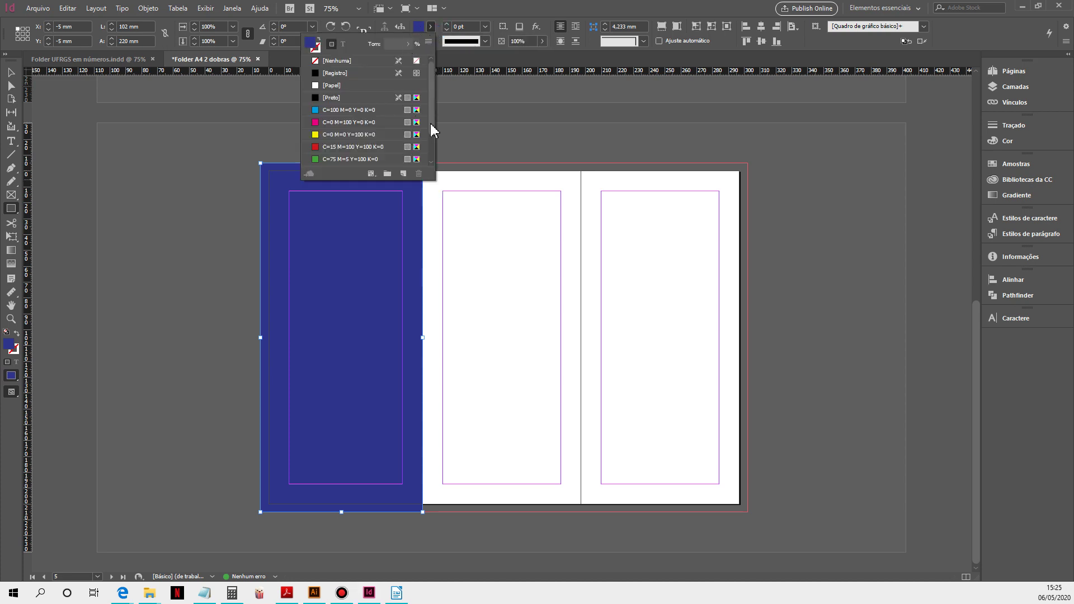
pyautogui.moveTo(432, 129); pyautogui.dragTo(432, 156)
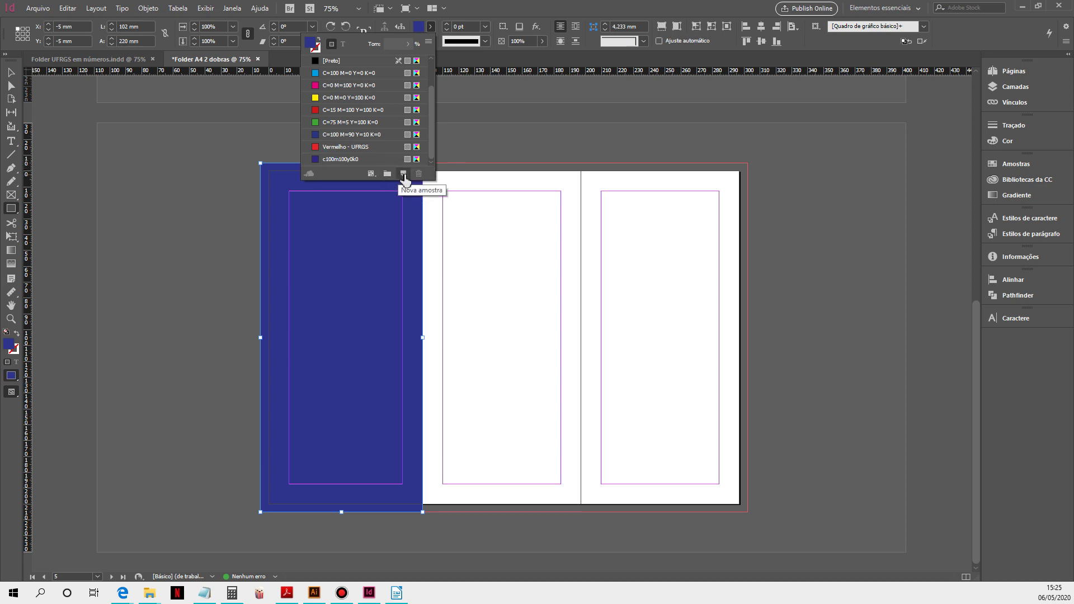
pyautogui.click(404, 176)
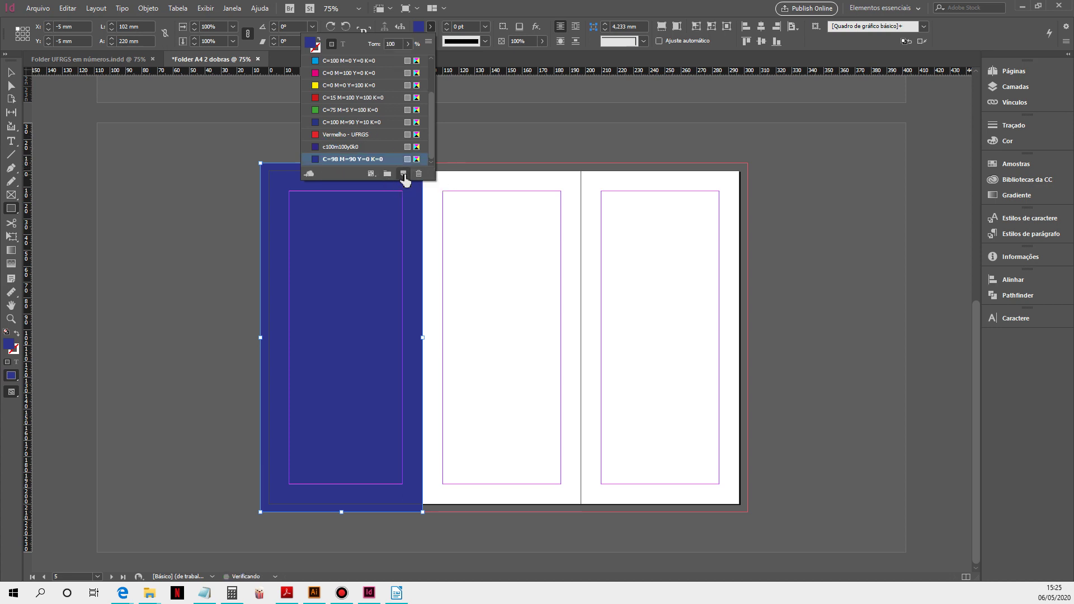
pyautogui.click(344, 162)
pyautogui.click(481, 216)
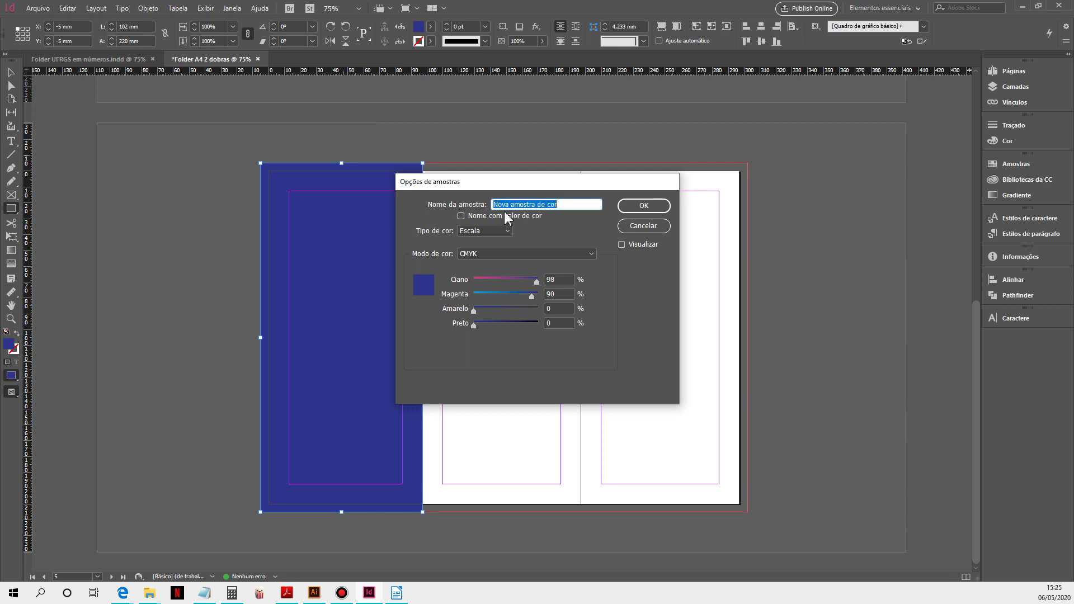
pyautogui.write('Azul - UFRGS')
pyautogui.click(644, 205)
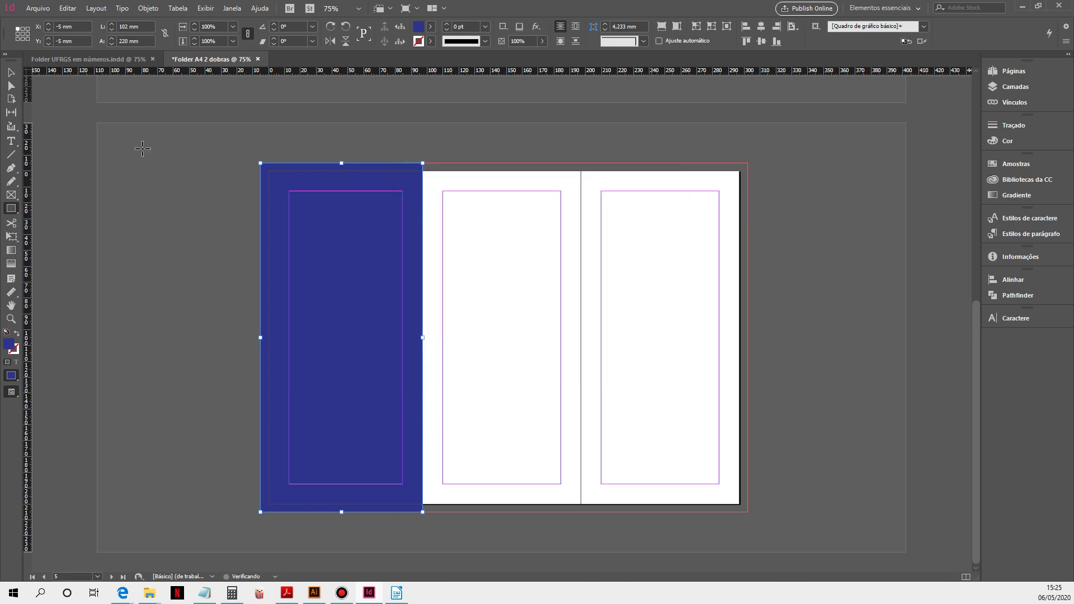
# - Place the blue rectangle behind the ENSINO white box, text and chart, and preview the page without guides
pyautogui.click(16, 79)
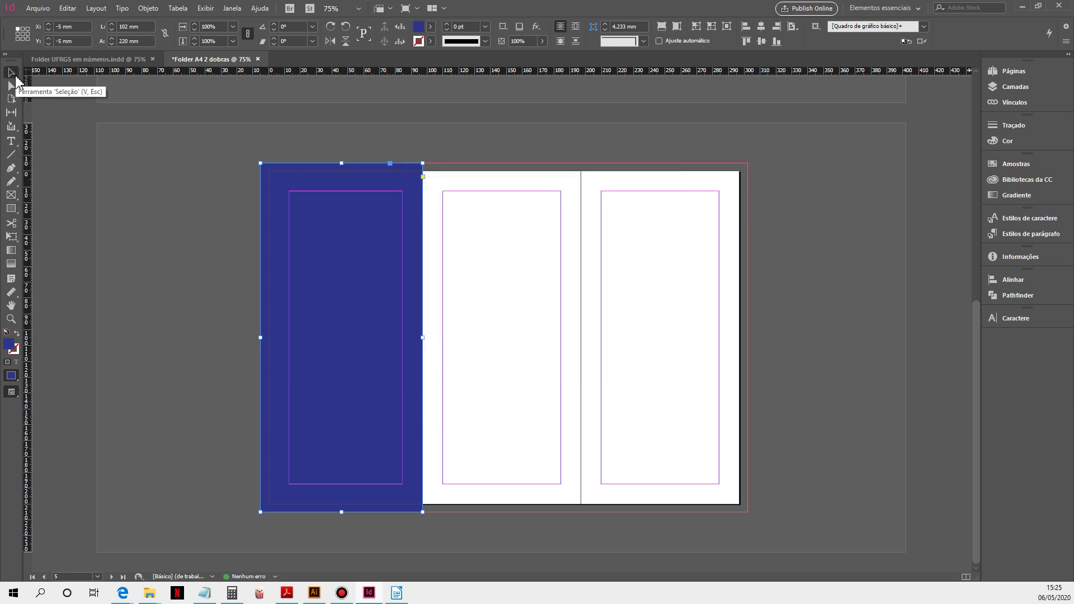
pyautogui.hotkey('ctrl', 'alt', 'v')
pyautogui.click(128, 274)
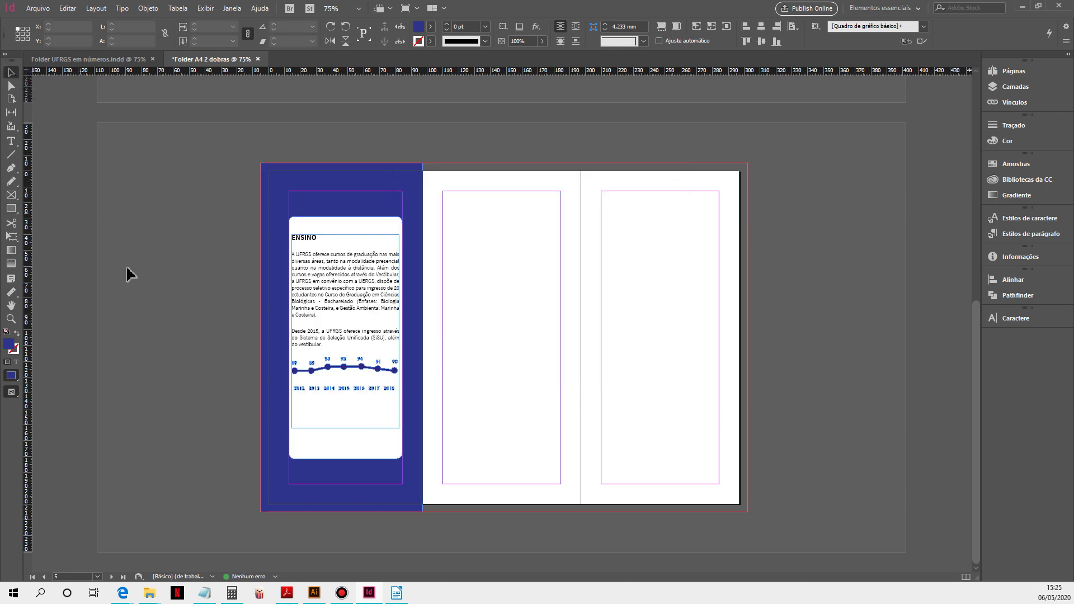
pyautogui.press('w')
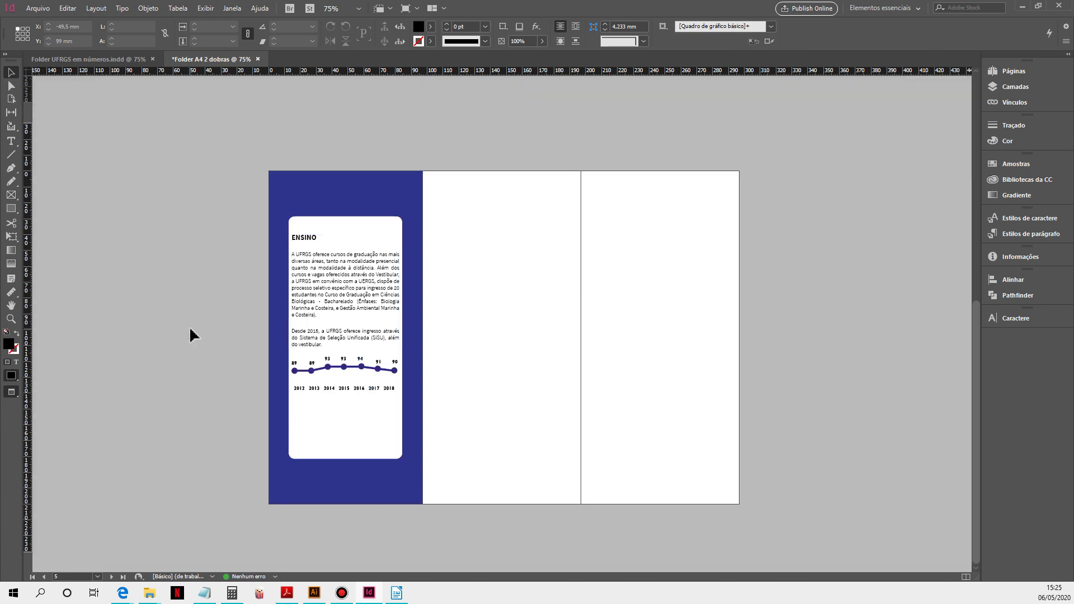
# - Shorten the white rounded box behind the ENSINO text from its lower edge to a height of 126.4 mm
pyautogui.click(351, 456)
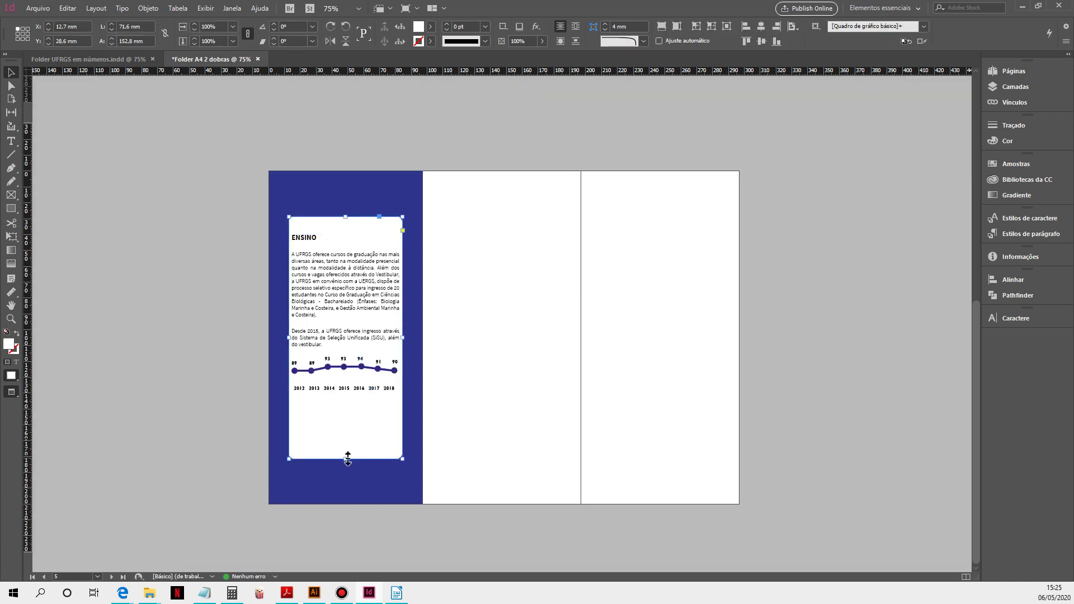
pyautogui.moveTo(347, 458); pyautogui.dragTo(347, 416)
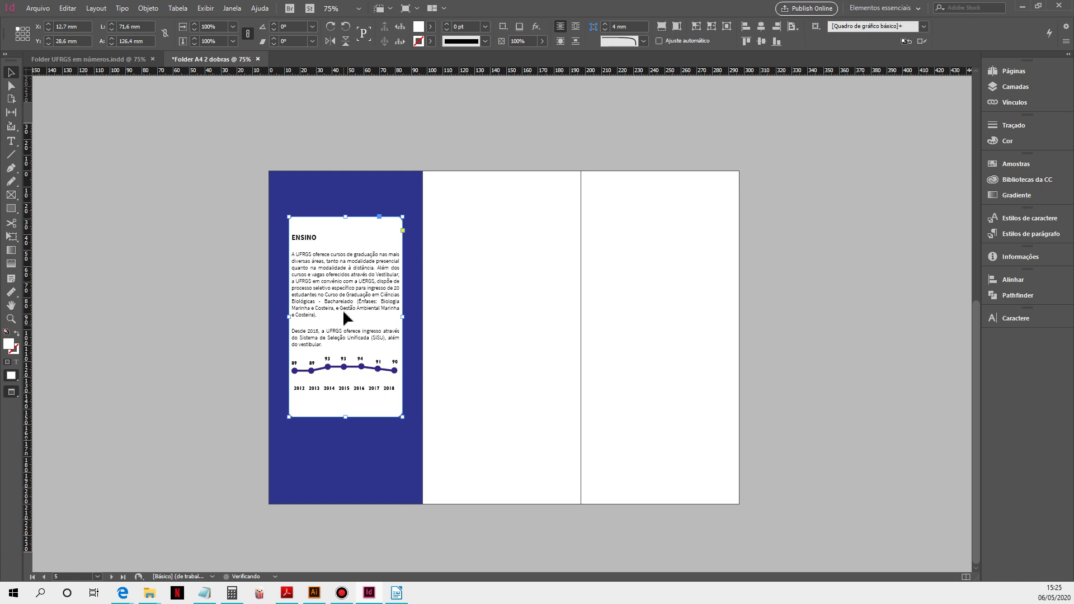
pyautogui.click(108, 216)
pyautogui.click(313, 232)
pyautogui.click(175, 396)
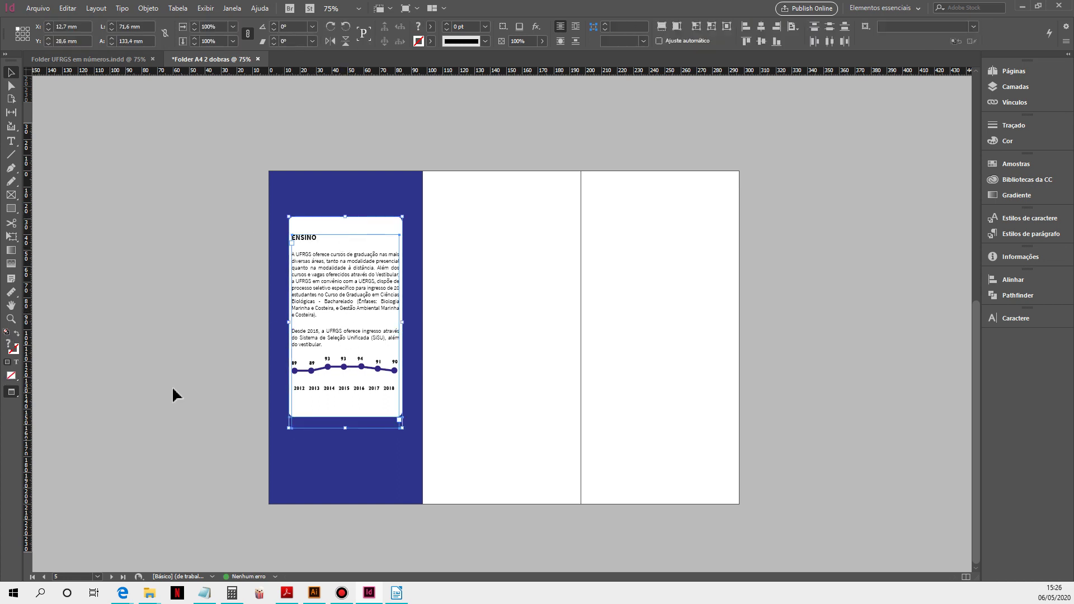
# - Fit the ENSINO text frame's height to its content, ending it just below the chart's years
pyautogui.click(334, 364)
pyautogui.click(320, 335)
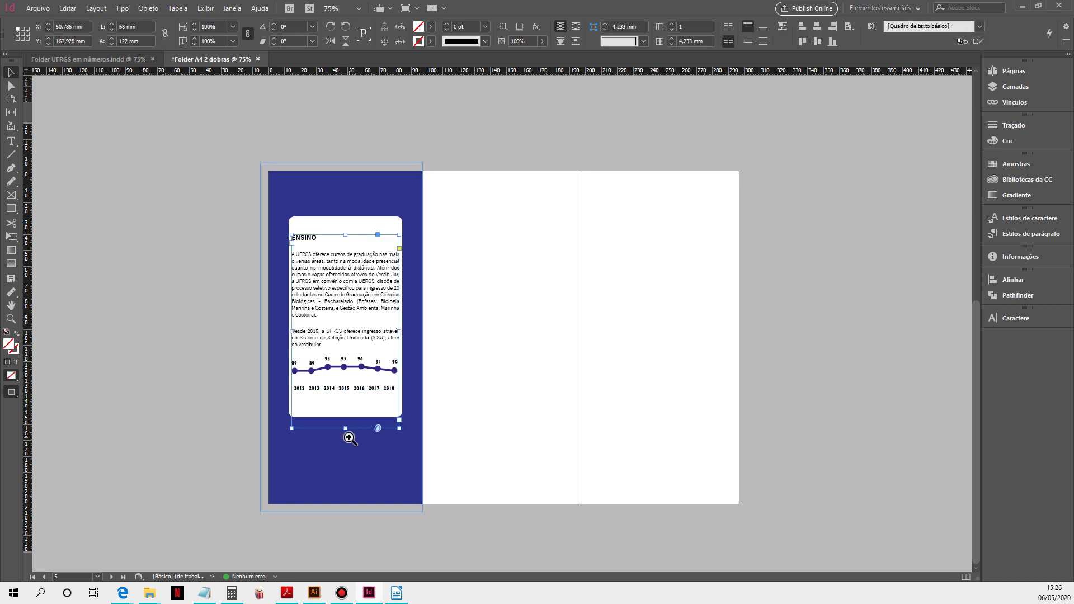
pyautogui.hotkey('ctrl', '=')
pyautogui.hotkey('ctrl', '=')
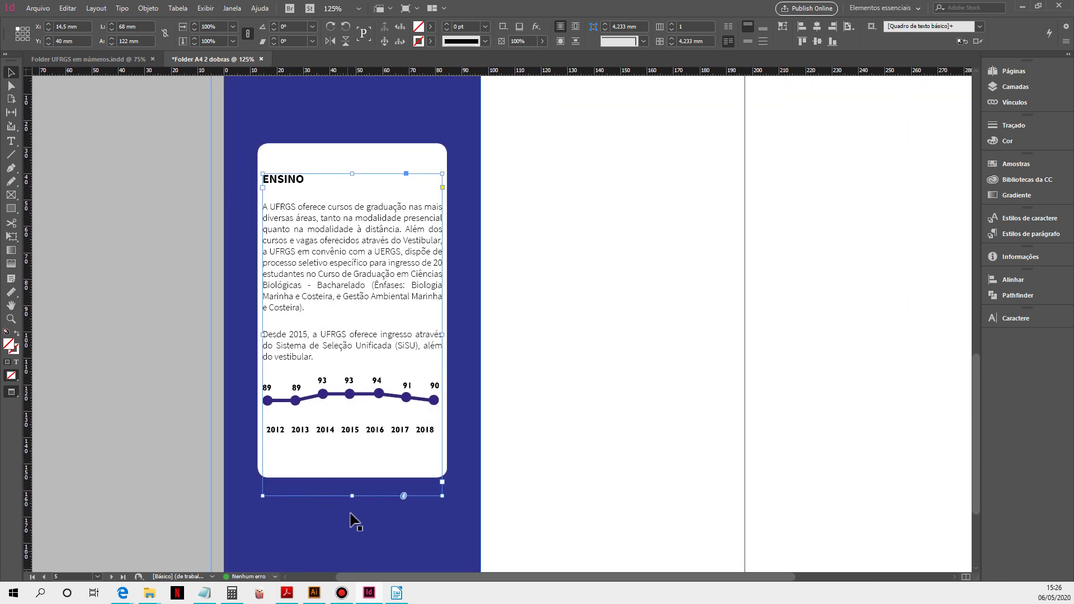
pyautogui.doubleClick(353, 496)
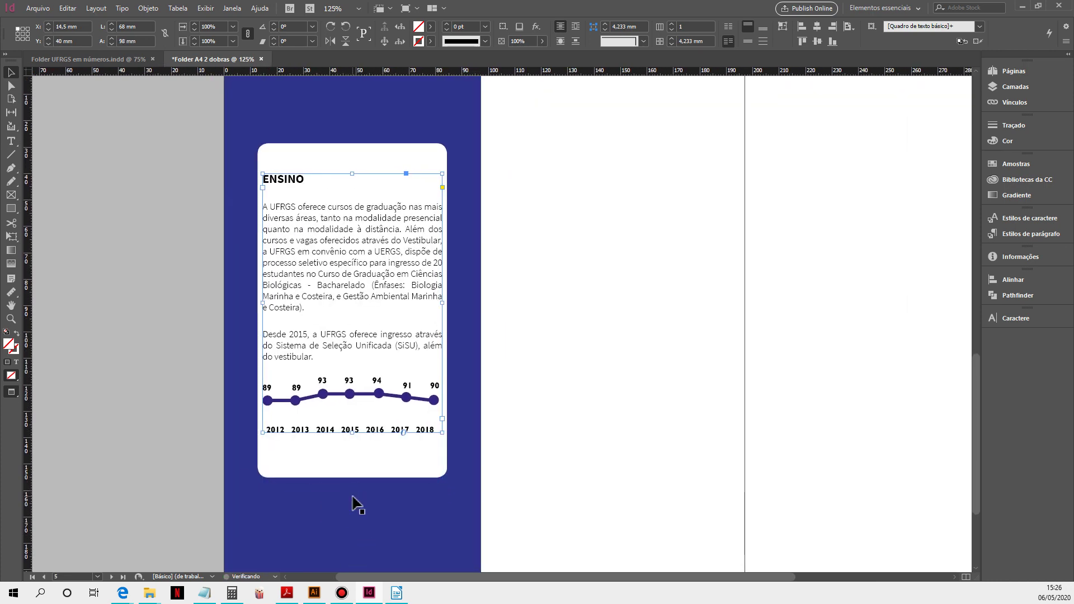
# - Centre the white box and the ENSINO text frame vertically on the page, and leave the preview mode
pyautogui.keyDown('shift'); pyautogui.click(327, 157); pyautogui.keyUp('shift')
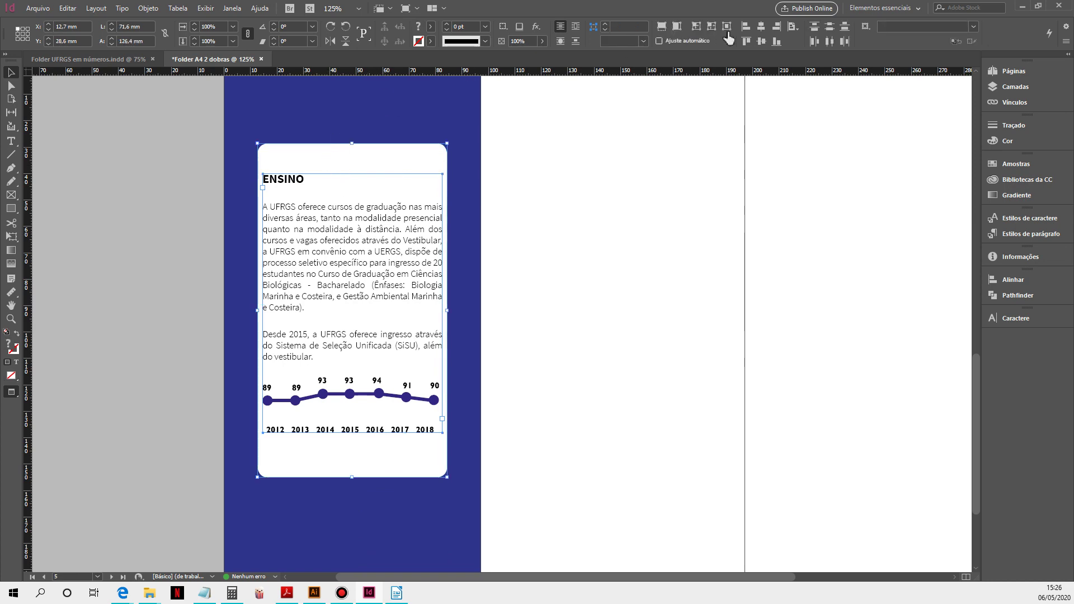
pyautogui.click(762, 41)
pyautogui.click(218, 393)
pyautogui.scroll(-1, 378, 443)
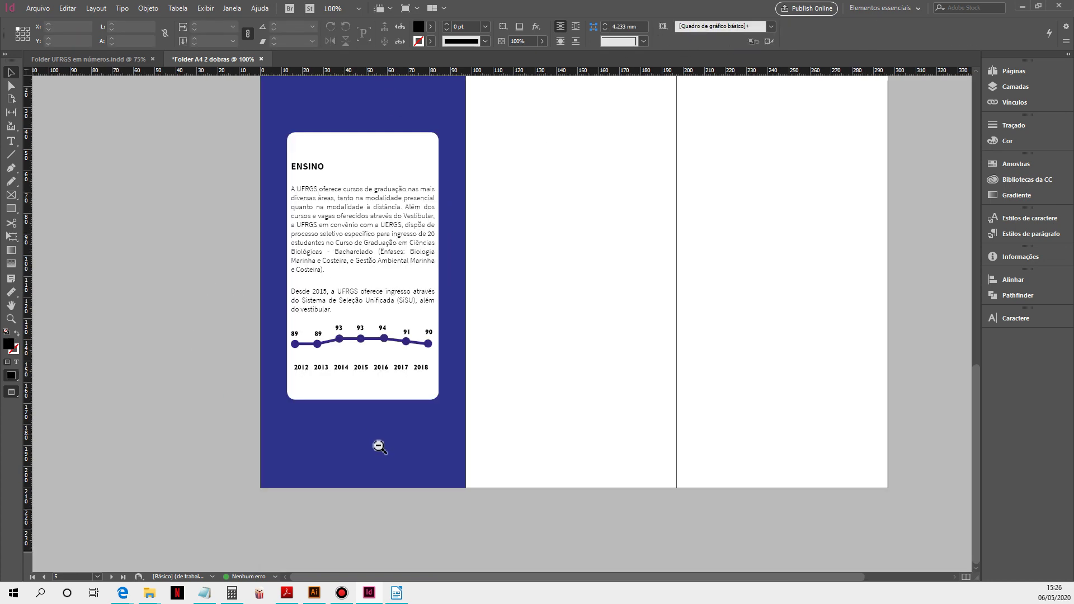
pyautogui.scroll(-1, 387, 413)
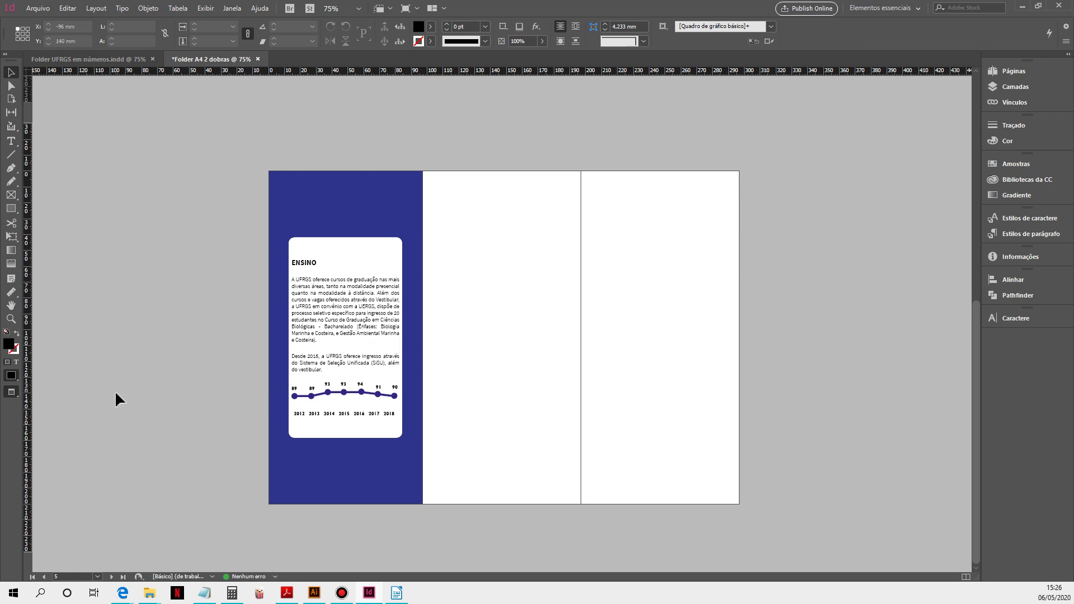
pyautogui.press('w')
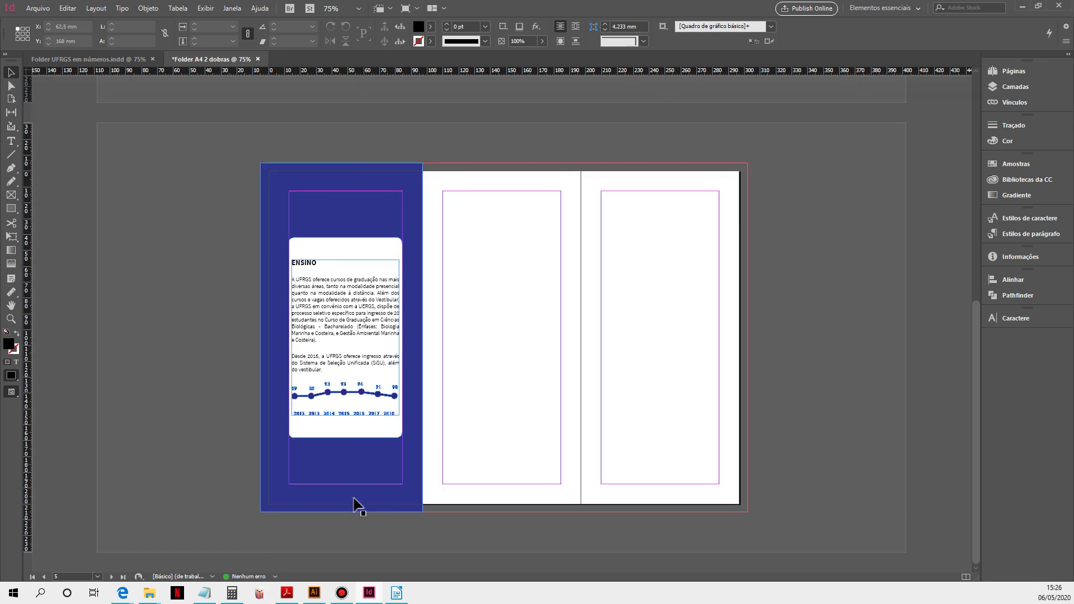
# - Check the reference PDF in Acrobat Reader and select the PESQUISA and EXTENSÃO sections of UFRGS em números.docx in LibreOffice Writer
pyautogui.moveTo(397, 589)
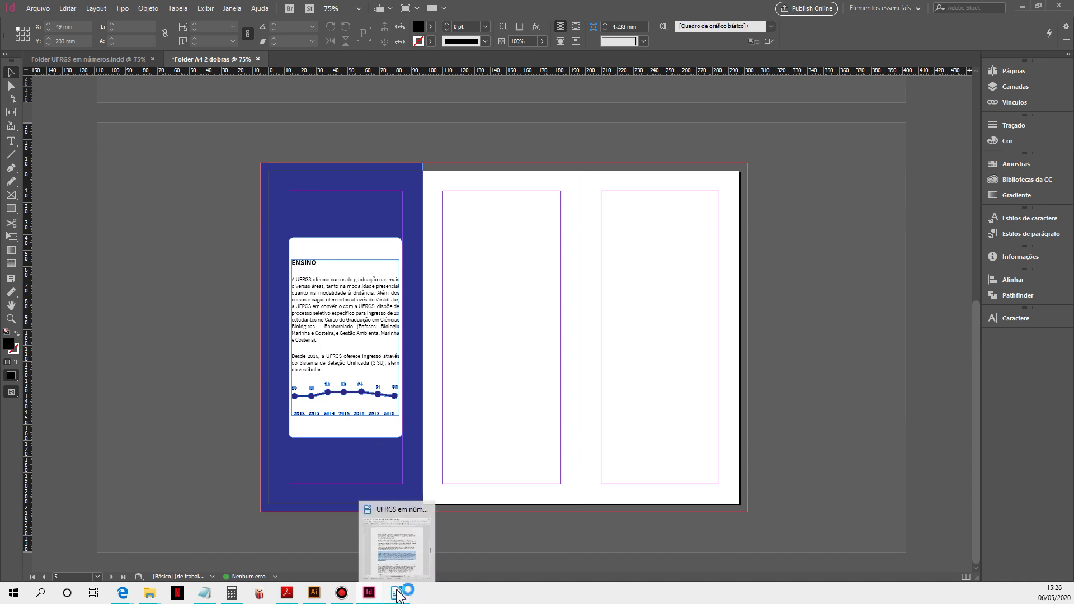
pyautogui.click(397, 593)
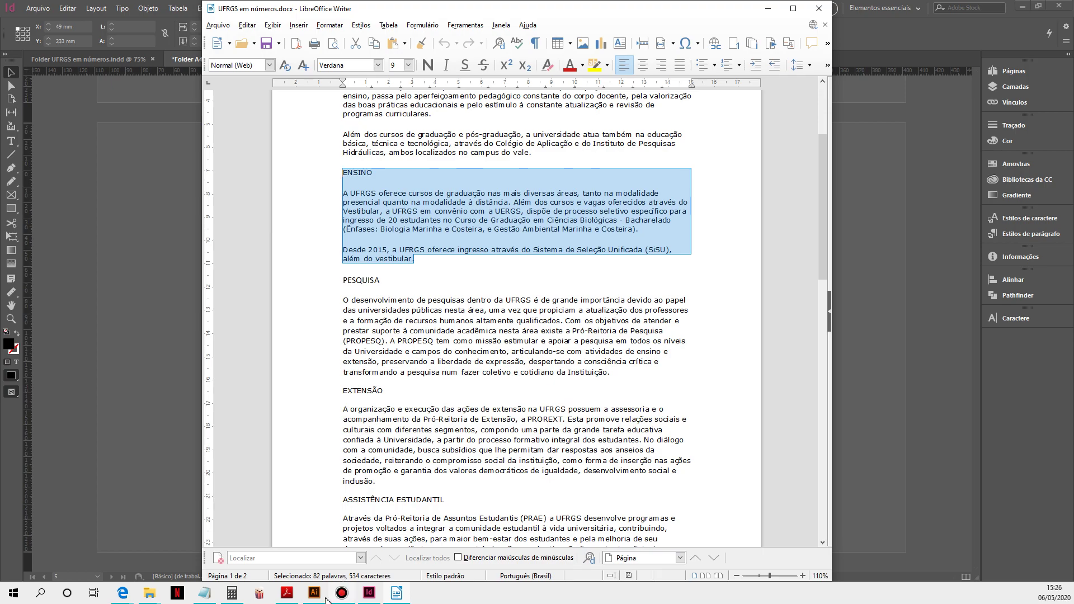
pyautogui.click(286, 595)
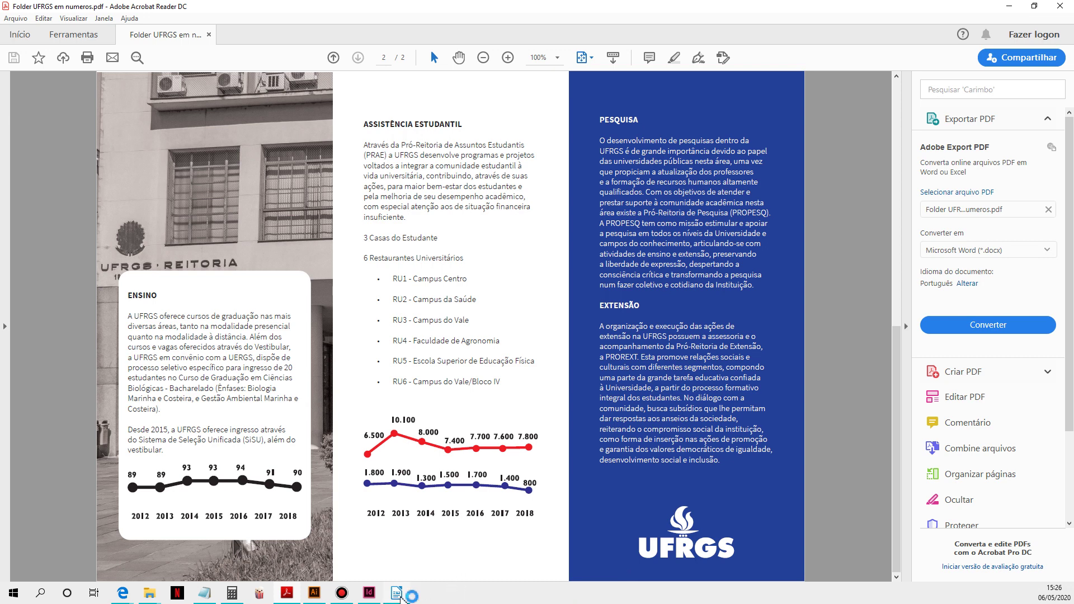
pyautogui.click(397, 594)
pyautogui.click(395, 482)
pyautogui.moveTo(395, 481); pyautogui.dragTo(314, 278)
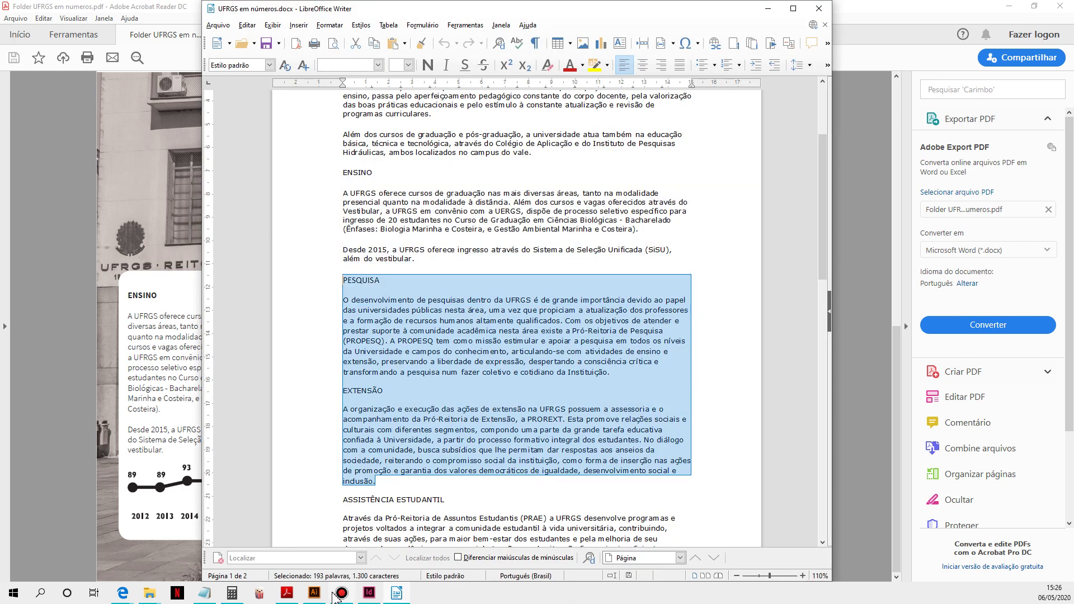
# - Back in InDesign, move the blue rectangle to the third panel at X 197 mm and widen it to 105 mm
pyautogui.click(368, 593)
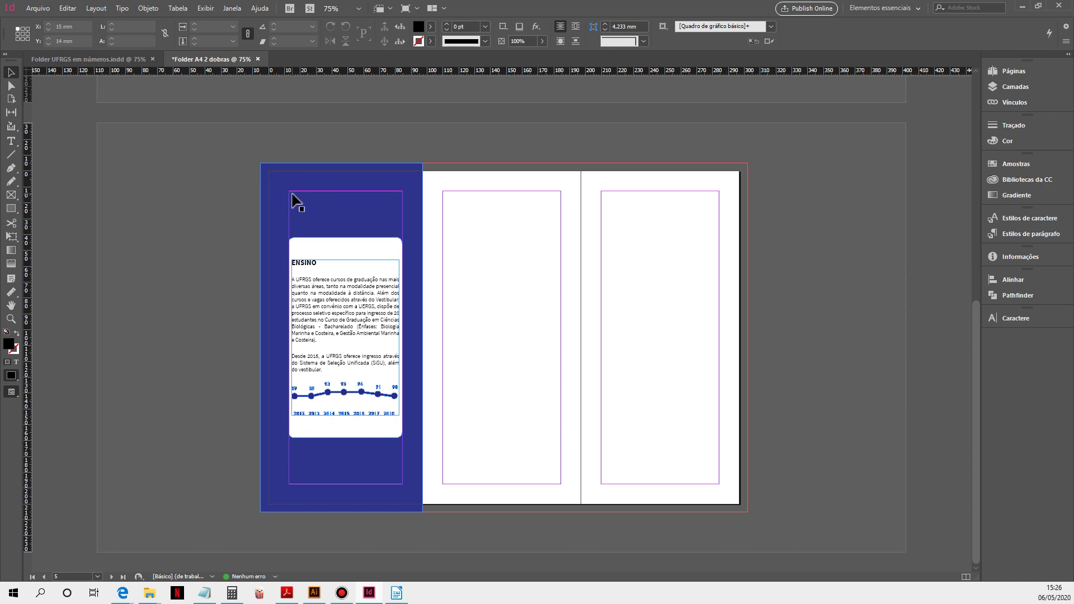
pyautogui.moveTo(292, 196); pyautogui.dragTo(606, 193)
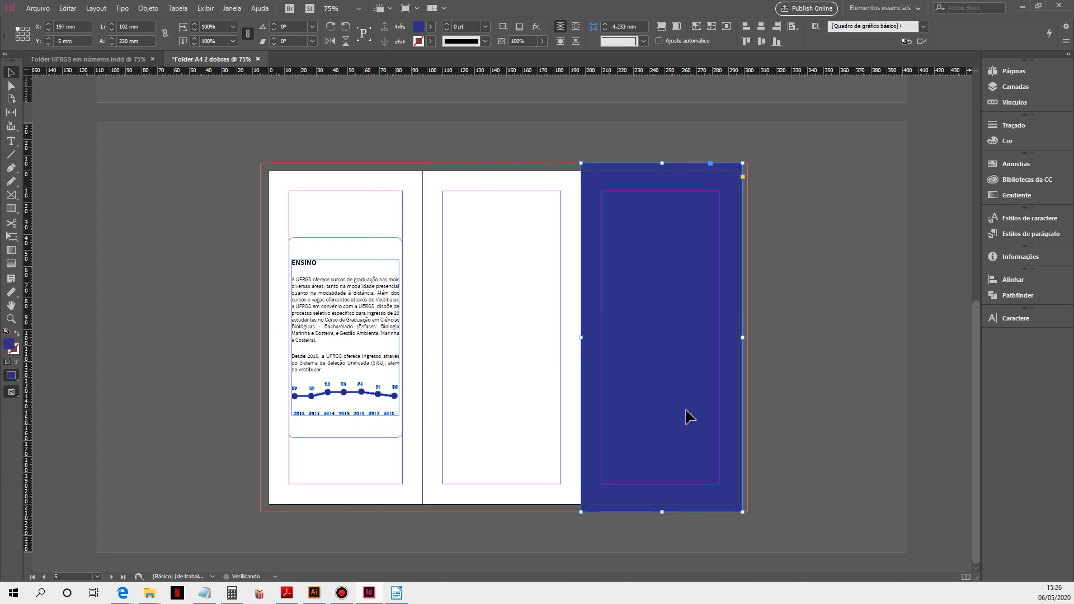
pyautogui.moveTo(742, 337); pyautogui.dragTo(747, 337)
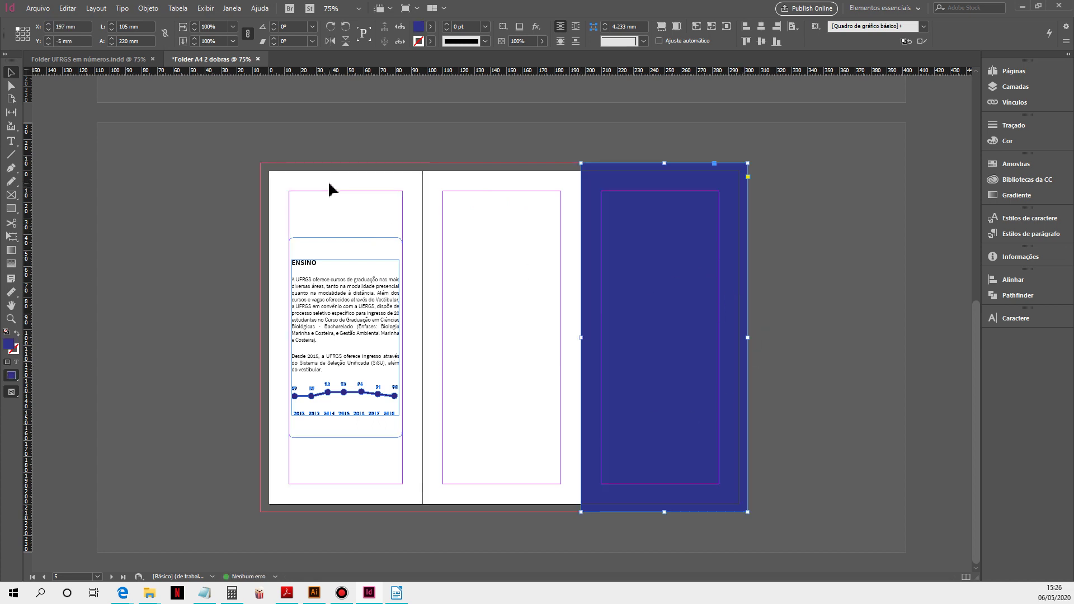
pyautogui.click(452, 302)
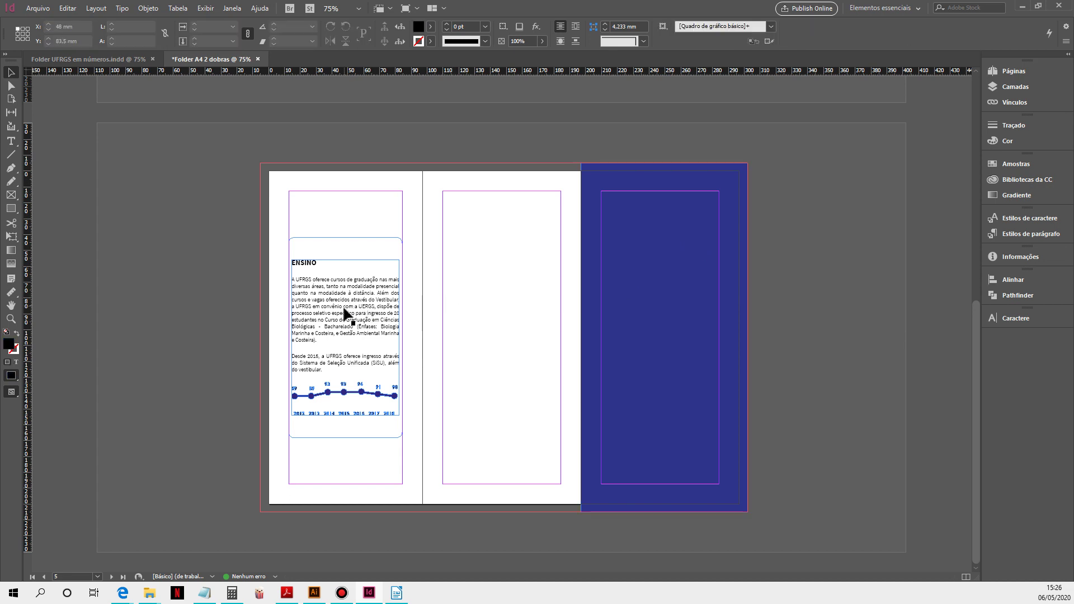
# - Duplicate the ENSINO text frame onto the middle panel at X 103 mm, Y 40 mm and extend its height to 131.5 mm
pyautogui.moveTo(475, 288); pyautogui.dragTo(471, 327)
pyautogui.hotkey('ctrl', 'v')
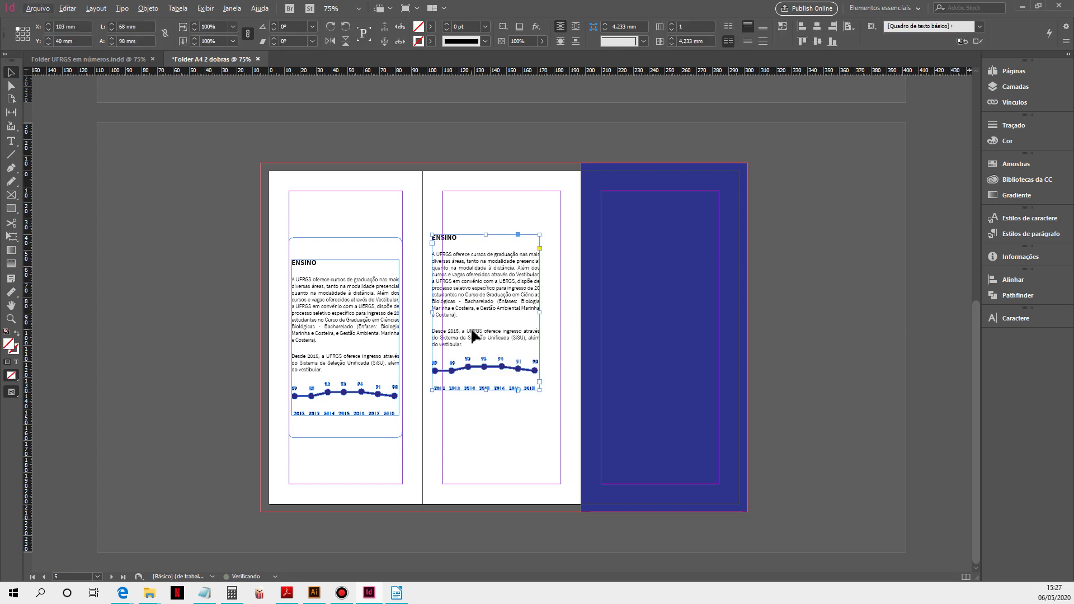
pyautogui.doubleClick(485, 391)
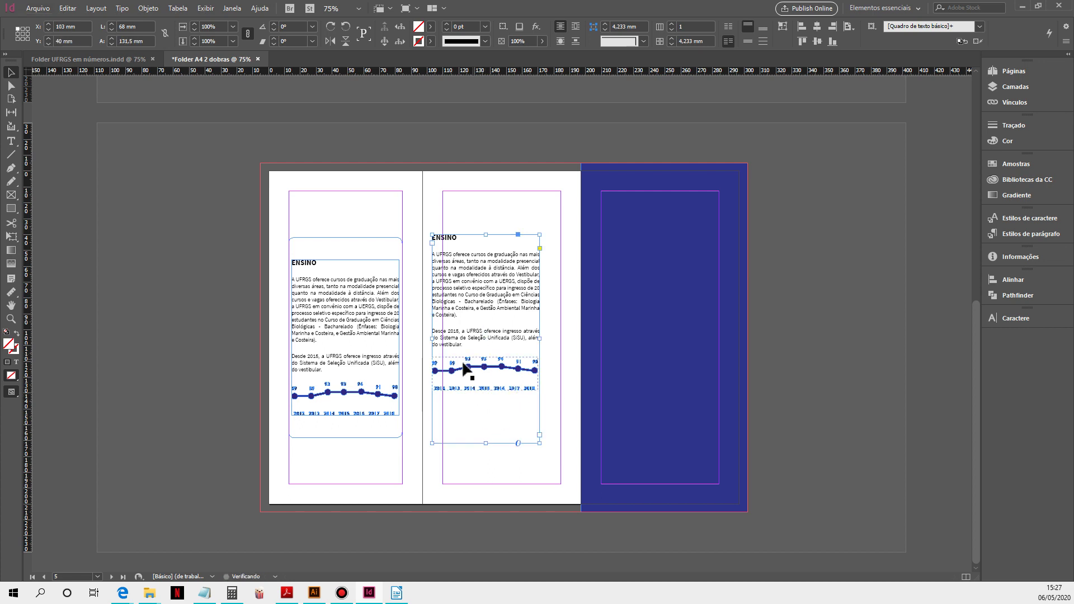
# - Delete the line chart from the duplicated text frame on the middle panel
pyautogui.click(463, 386)
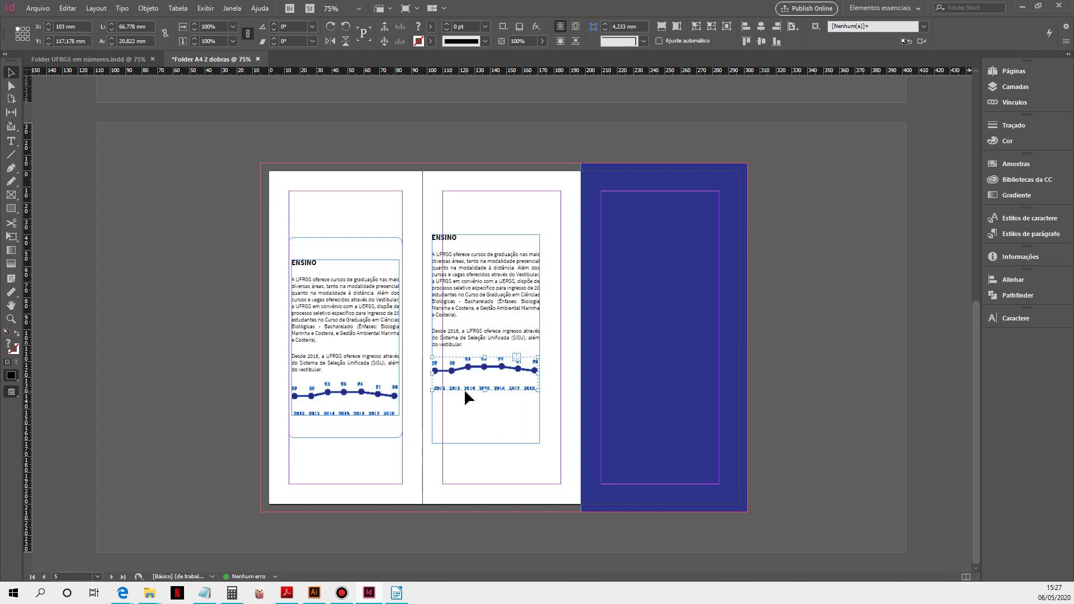
pyautogui.press('Delete')
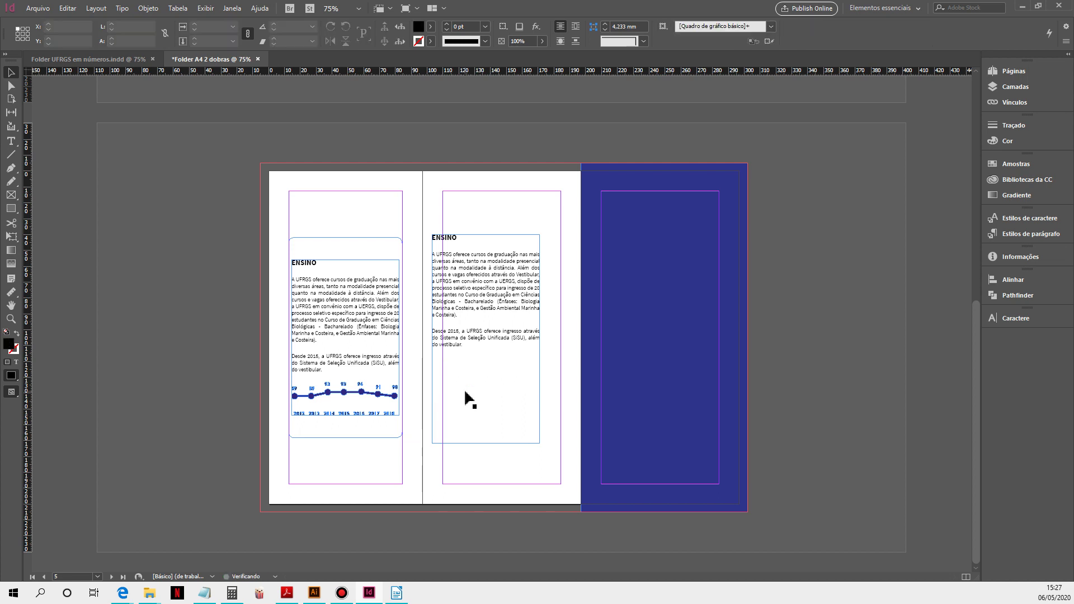
# - Replace all the text in the middle panel's frame, including its ENSINO heading, with the copied PESQUISA and EXTENSÃO text
pyautogui.doubleClick(454, 347)
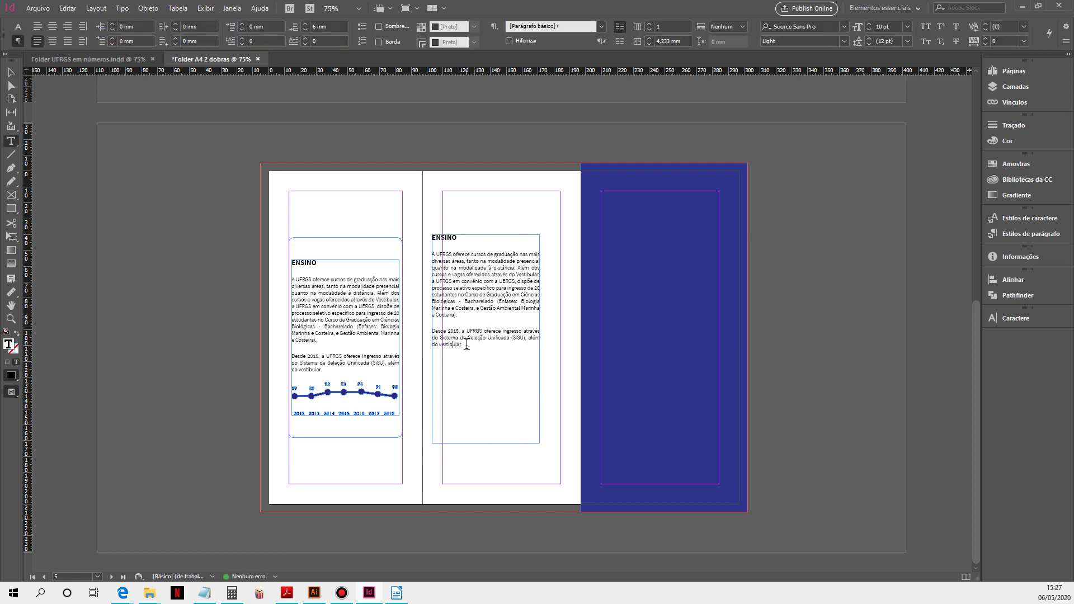
pyautogui.moveTo(463, 345); pyautogui.dragTo(423, 253)
pyautogui.press('BackSpace')
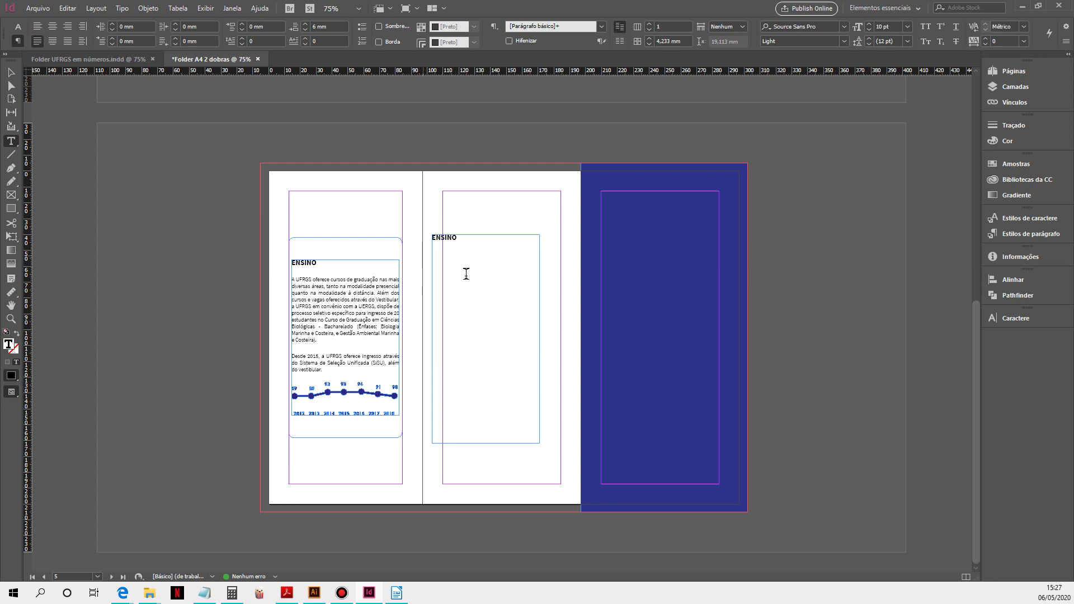
pyautogui.hotkey('ctrl', 'v')
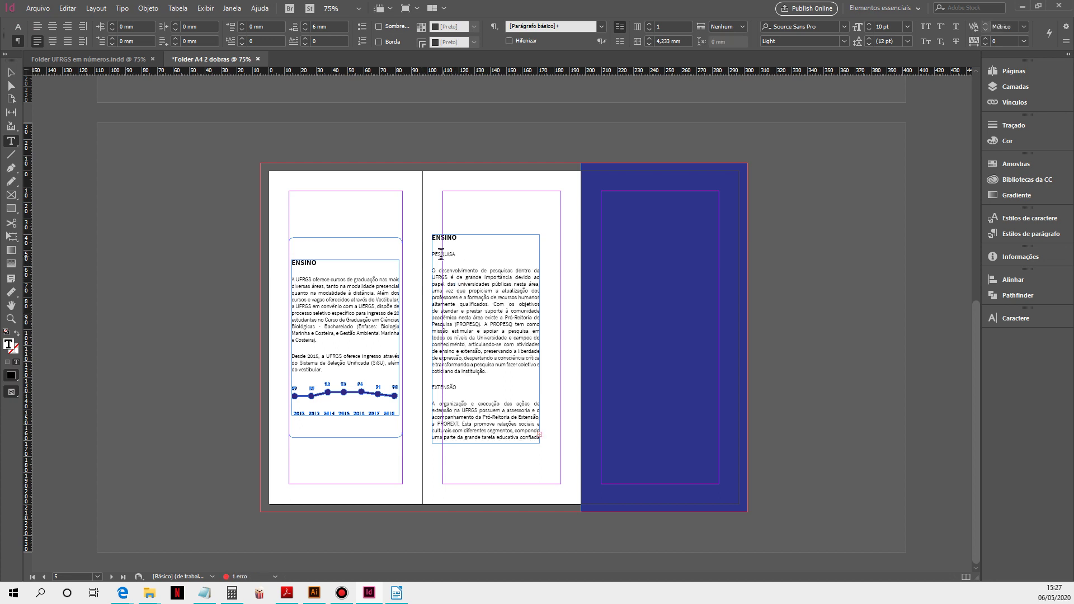
pyautogui.moveTo(452, 255); pyautogui.dragTo(420, 233)
pyautogui.press('BackSpace')
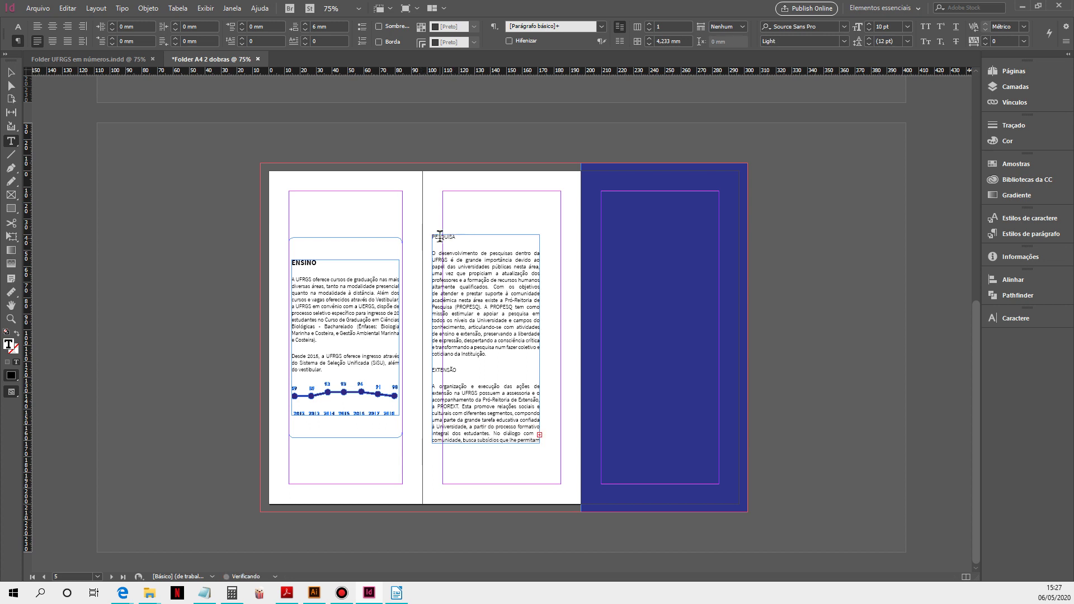
# - Format the PESQUISA heading in Source Sans Pro Bold at 13 pt
pyautogui.doubleClick(440, 237)
pyautogui.click(18, 26)
pyautogui.click(114, 41)
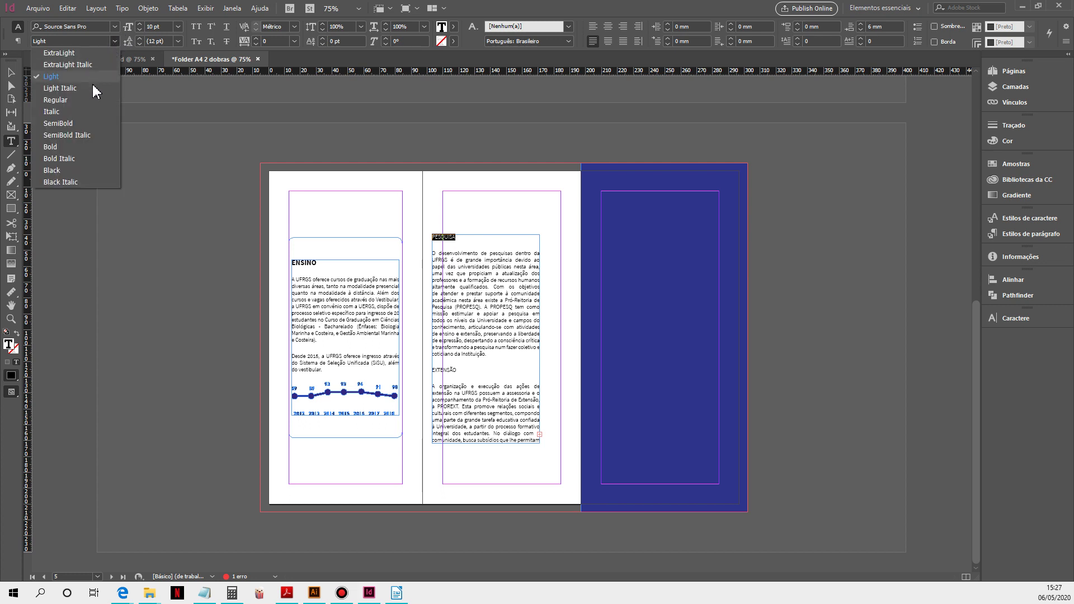
pyautogui.click(84, 146)
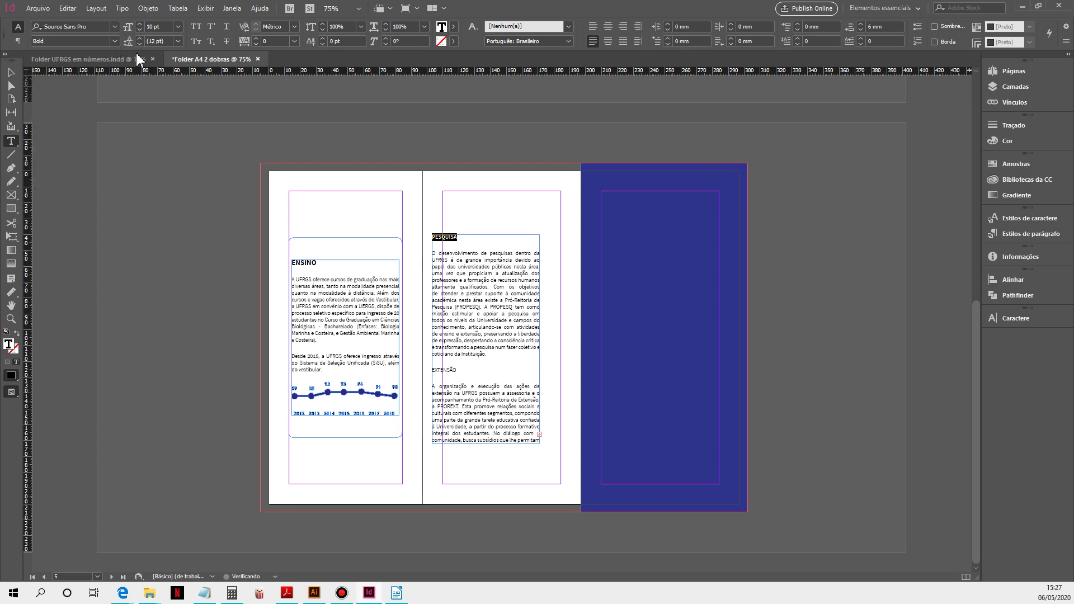
pyautogui.click(165, 29)
pyautogui.write('13')
pyautogui.press('Return')
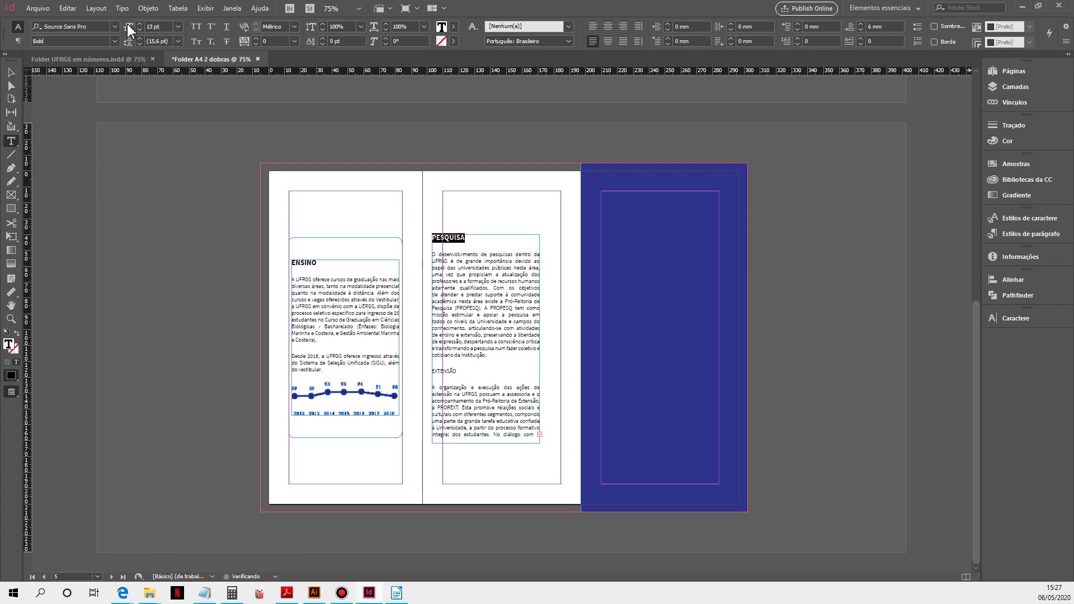
# - Format the EXTENSÃO heading in Source Sans Pro Bold at 13 pt
pyautogui.doubleClick(458, 371)
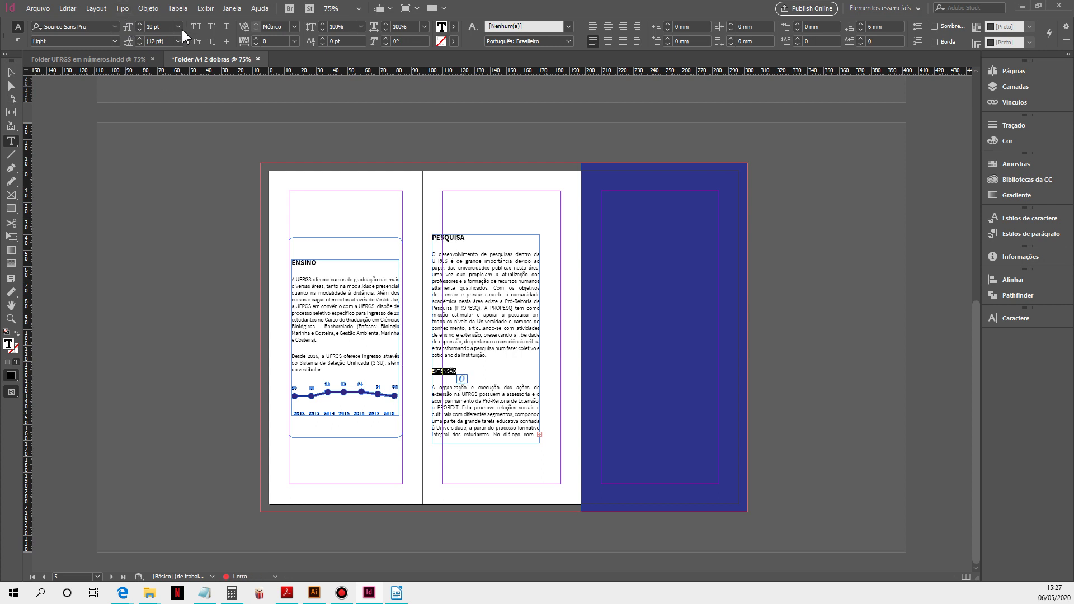
pyautogui.click(162, 28)
pyautogui.press('Return')
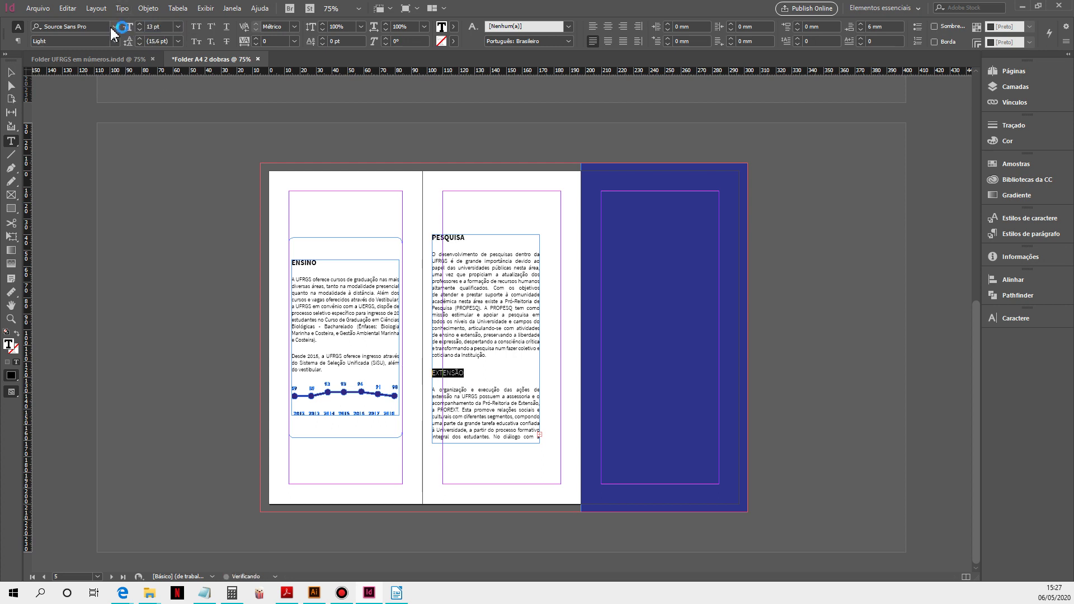
pyautogui.click(113, 41)
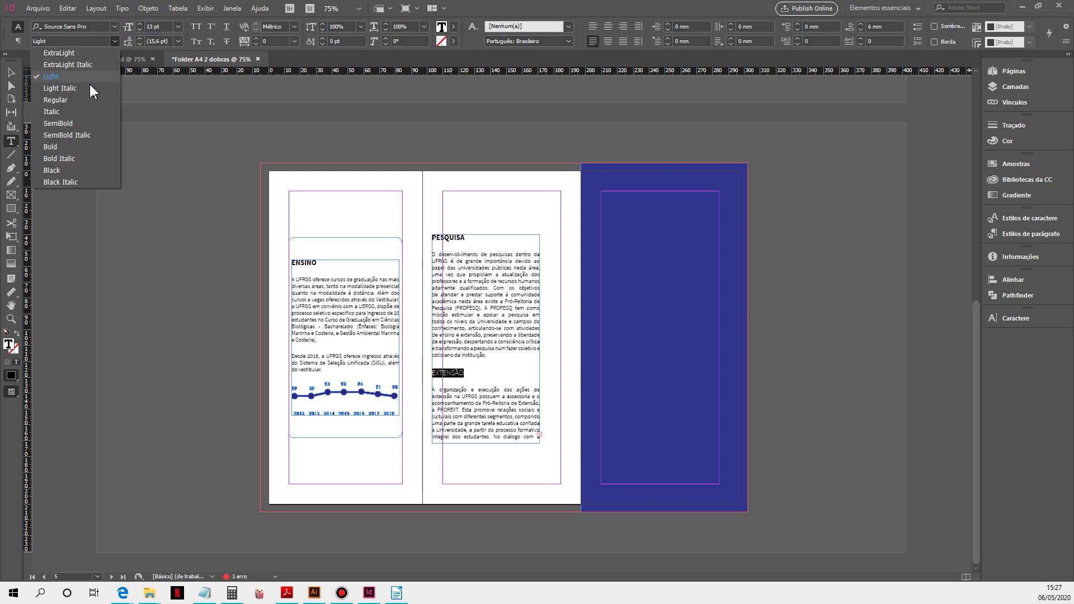
pyautogui.click(80, 147)
# - Move the text frame onto the blue third panel at Y 12.7 mm and widen it between the side margins to 74.6 mm
pyautogui.click(11, 73)
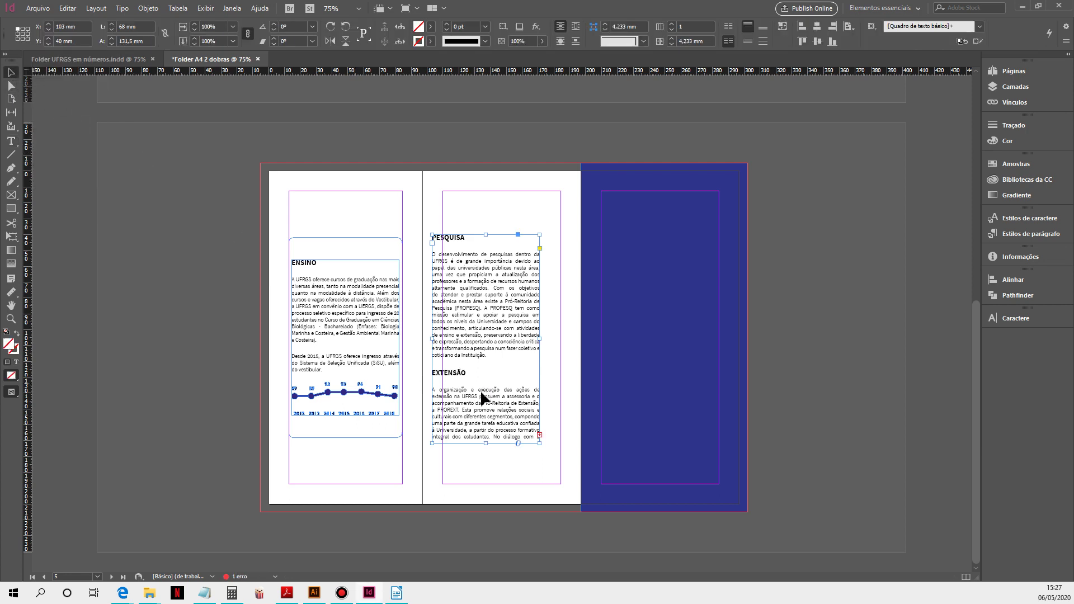
pyautogui.moveTo(483, 399); pyautogui.dragTo(643, 372)
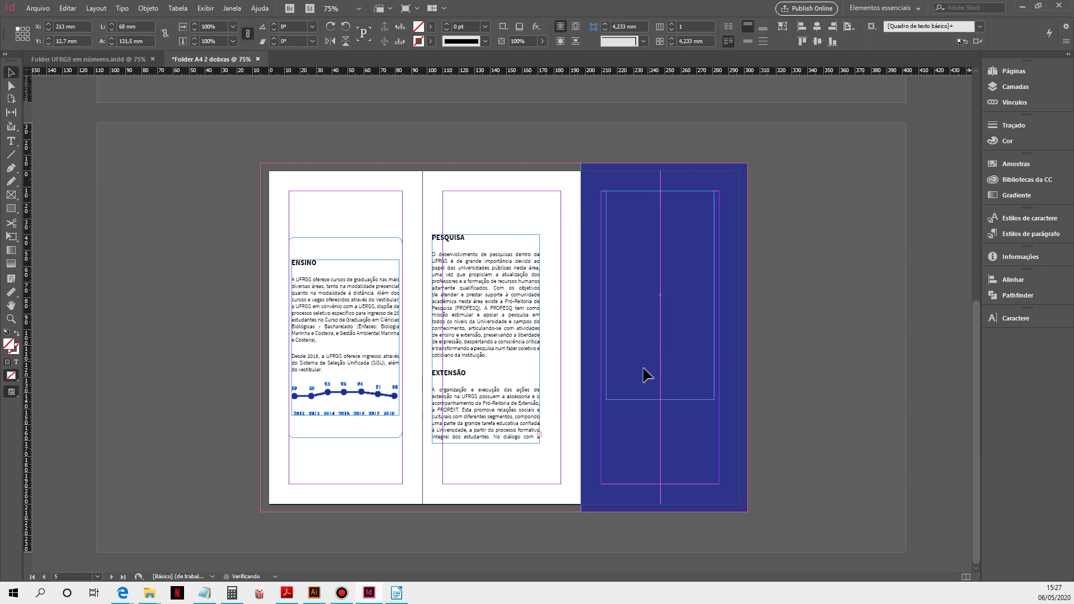
pyautogui.doubleClick(661, 400)
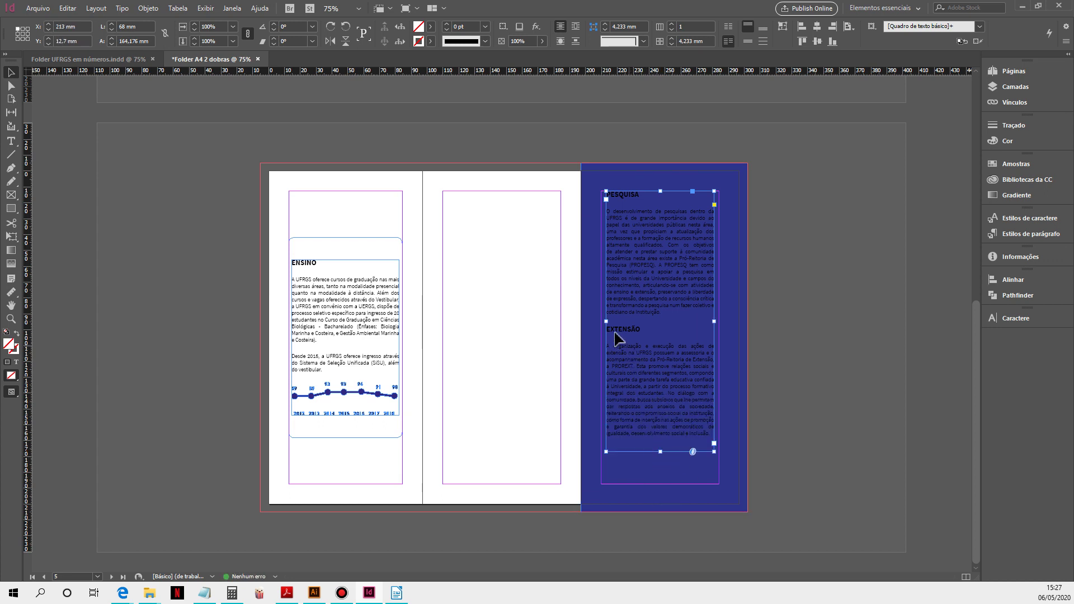
pyautogui.moveTo(608, 324); pyautogui.dragTo(603, 323)
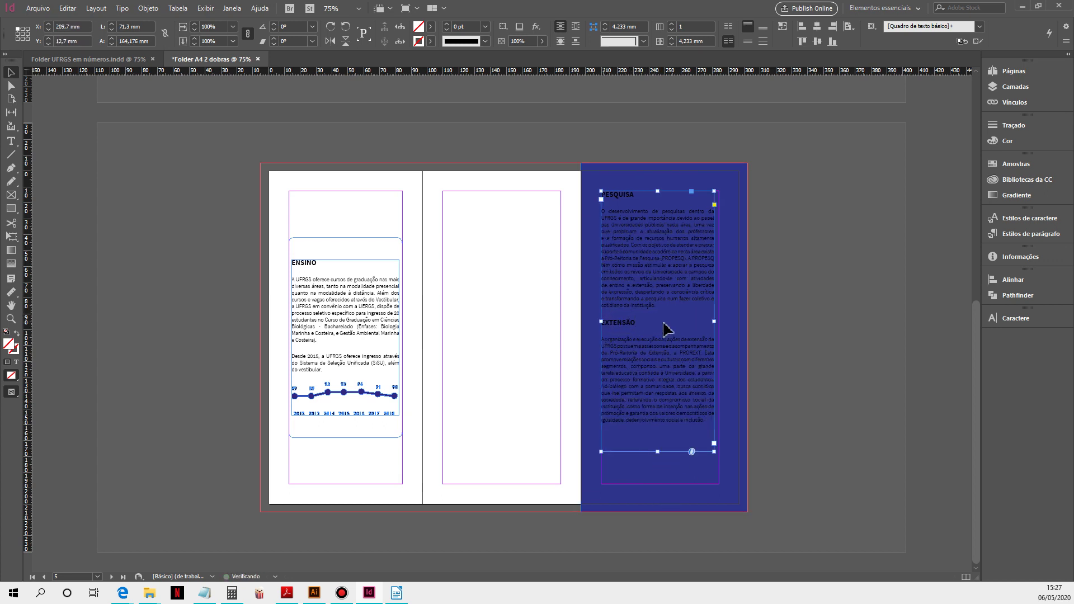
pyautogui.moveTo(715, 323); pyautogui.dragTo(719, 323)
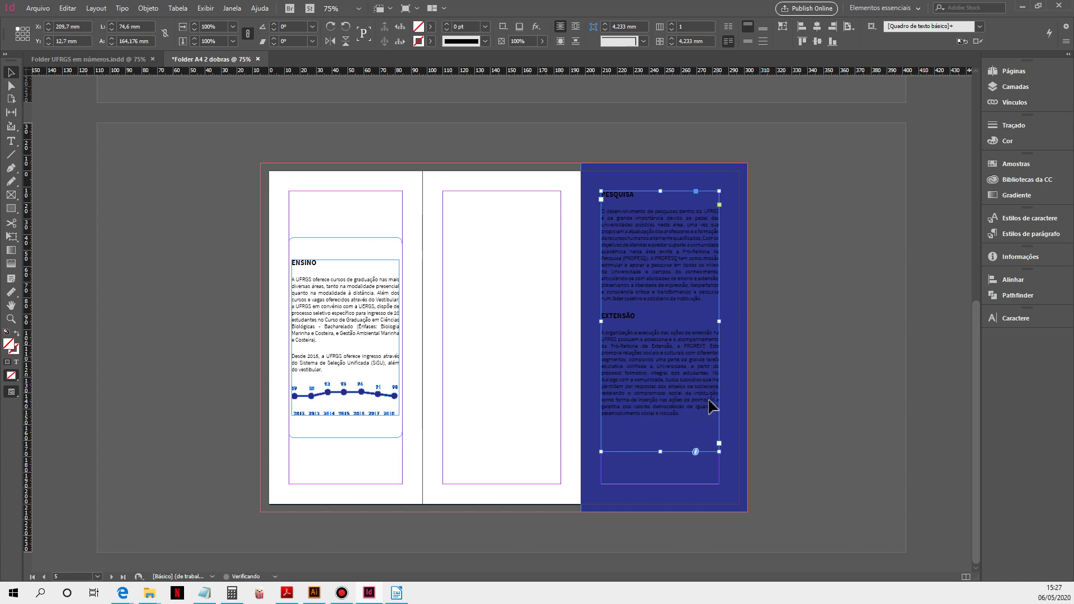
# - Shorten the PESQUISA and EXTENSÃO frame to fit its text, about 141.2 mm high
pyautogui.moveTo(660, 451); pyautogui.dragTo(660, 431)
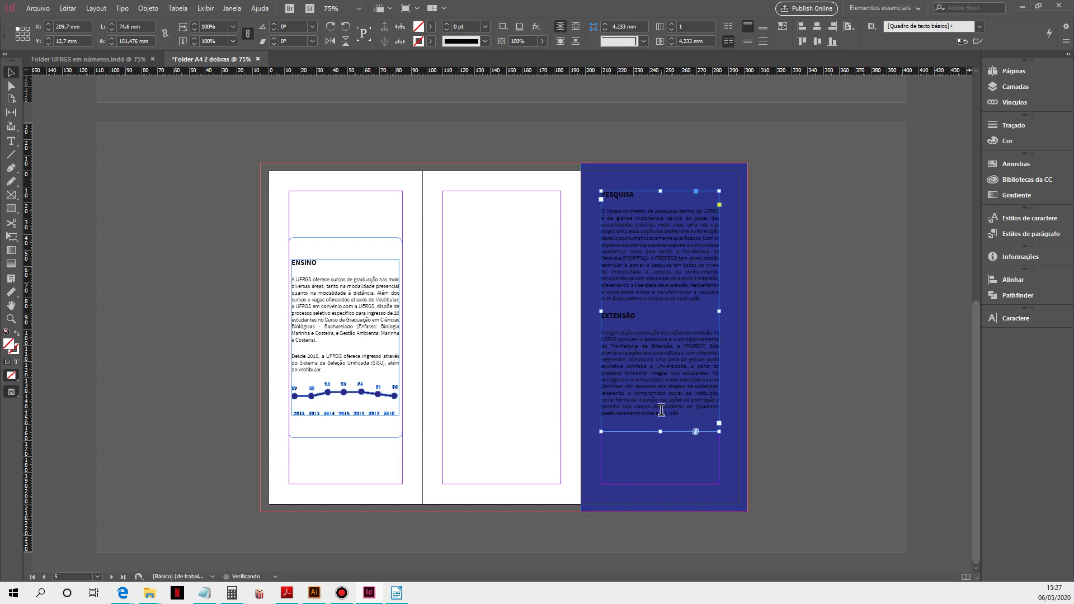
pyautogui.doubleClick(687, 414)
pyautogui.click(692, 417)
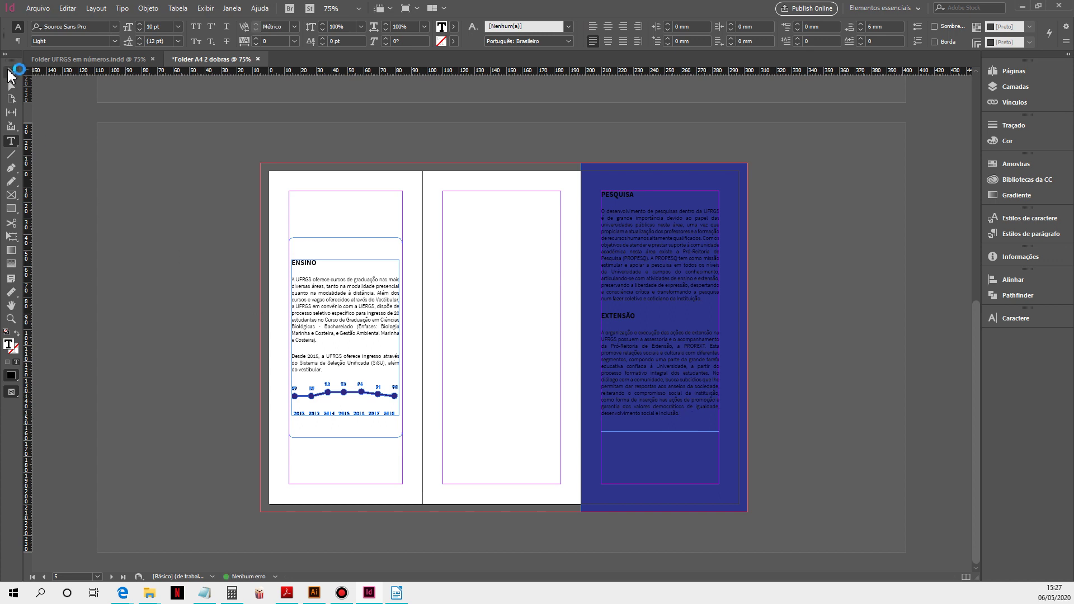
pyautogui.click(10, 72)
pyautogui.doubleClick(661, 432)
pyautogui.click(662, 434)
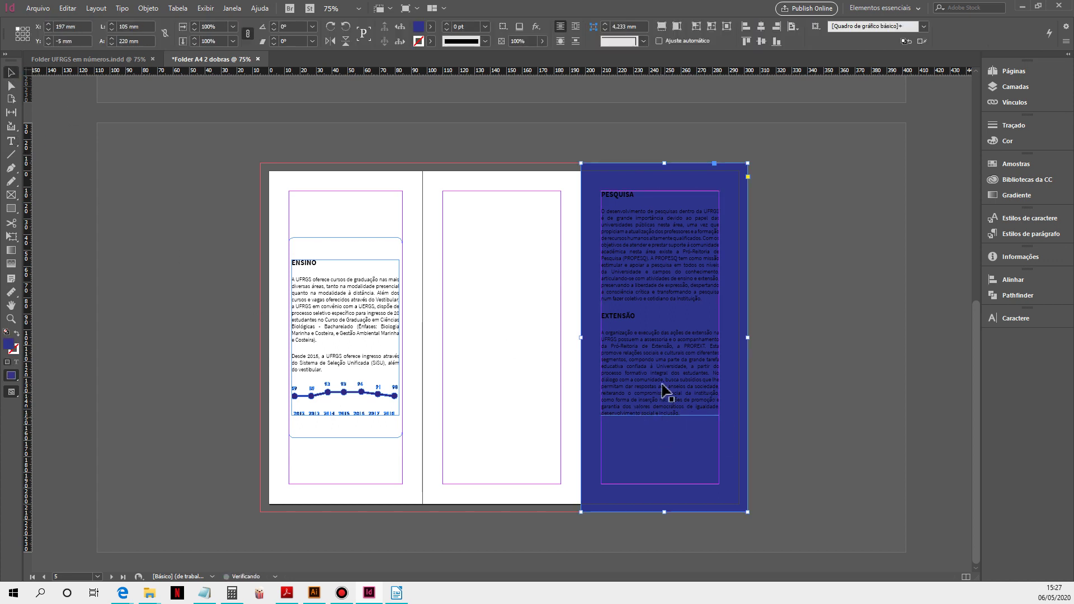
pyautogui.click(811, 341)
pyautogui.click(664, 400)
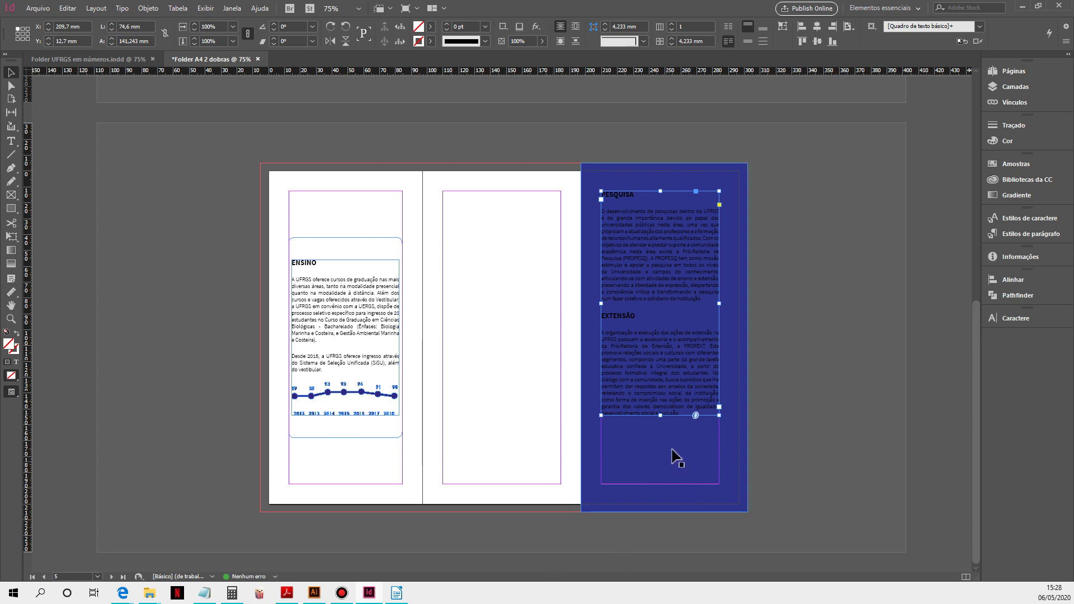
# - Switch to Illustrator and copy the black UFRGS logo from Logos UFRGS.ai, deleting any stray text frame
pyautogui.click(314, 594)
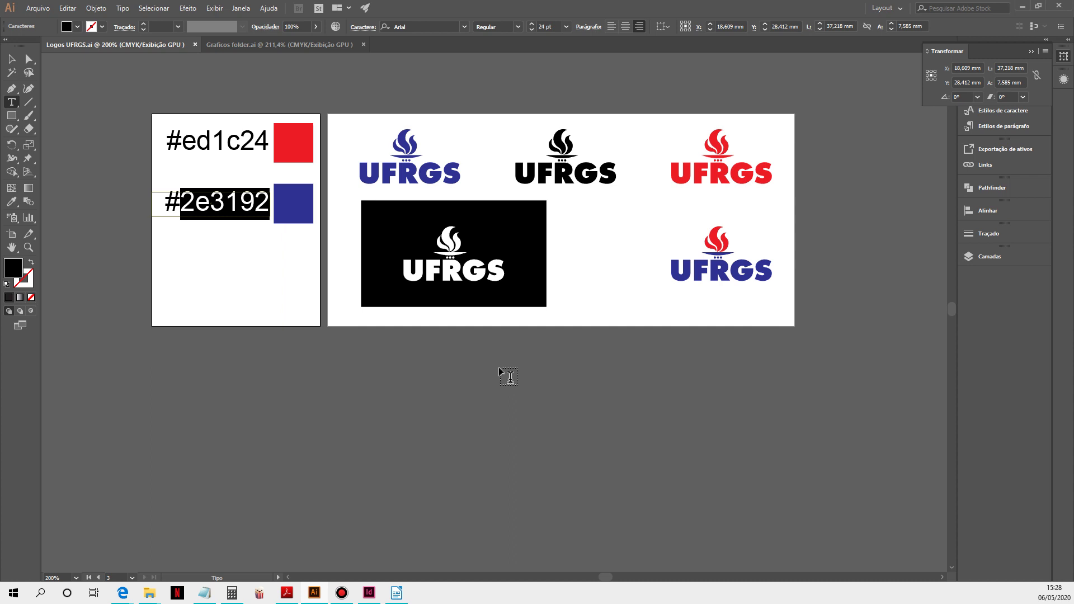
pyautogui.moveTo(499, 89); pyautogui.dragTo(602, 178)
pyautogui.click(12, 59)
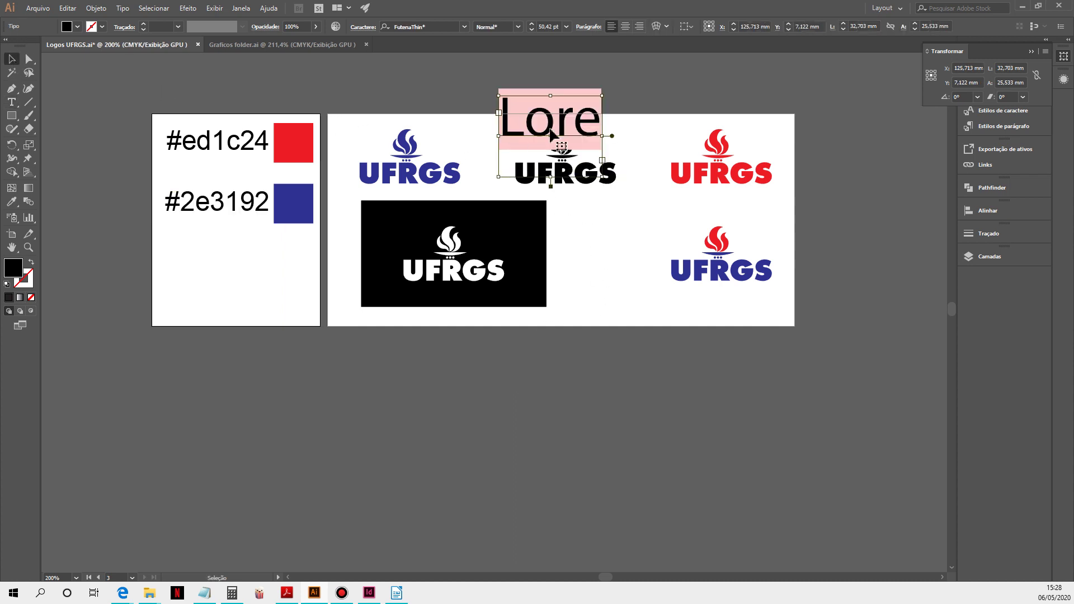
pyautogui.press('Delete')
pyautogui.click(557, 149)
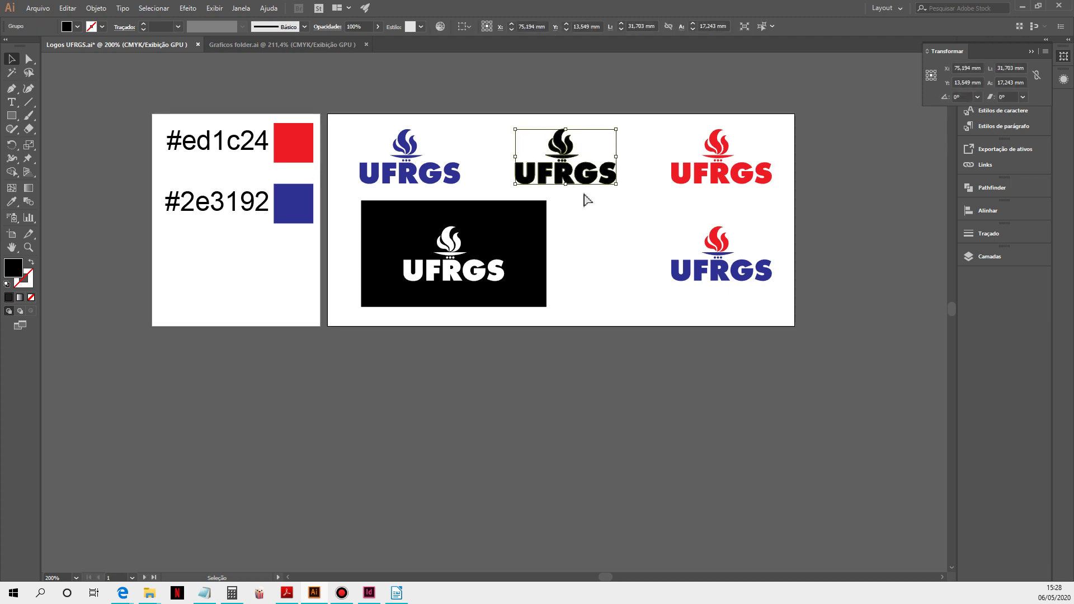
# - Back in InDesign, paste the UFRGS logo with a [Papel] fill and place it below the blue panel's text at X 231.148 mm, Y 168.2 mm
pyautogui.click(370, 596)
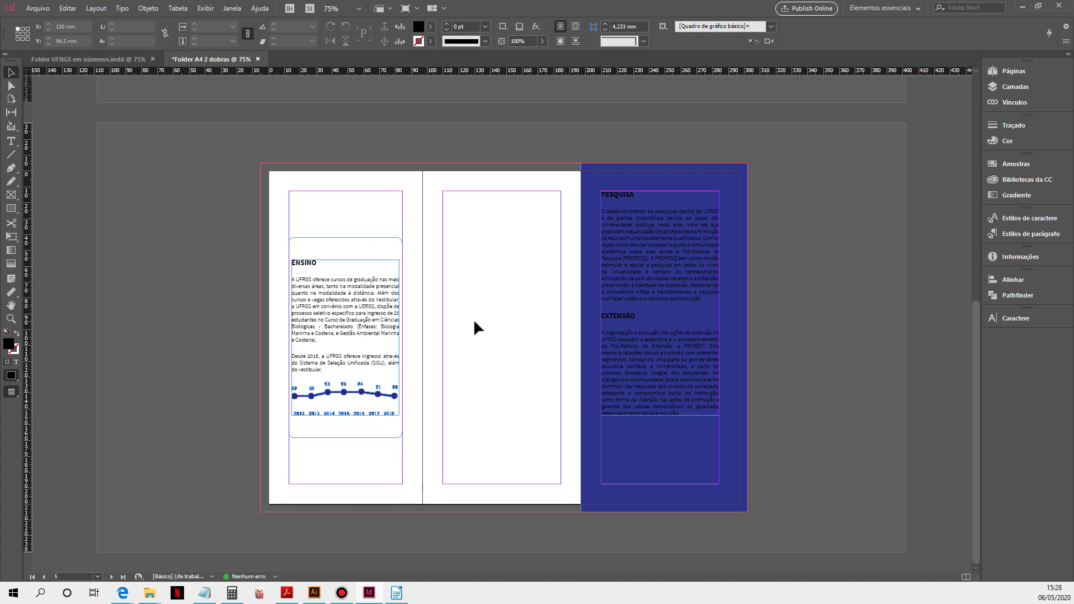
pyautogui.hotkey('ctrl', 'v')
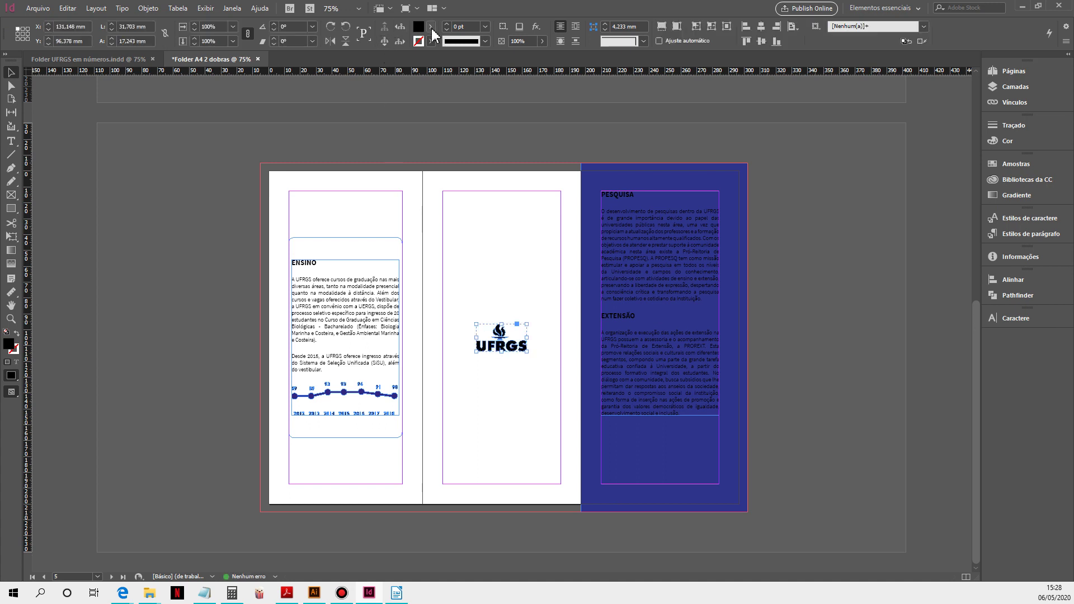
pyautogui.click(431, 27)
pyautogui.click(347, 85)
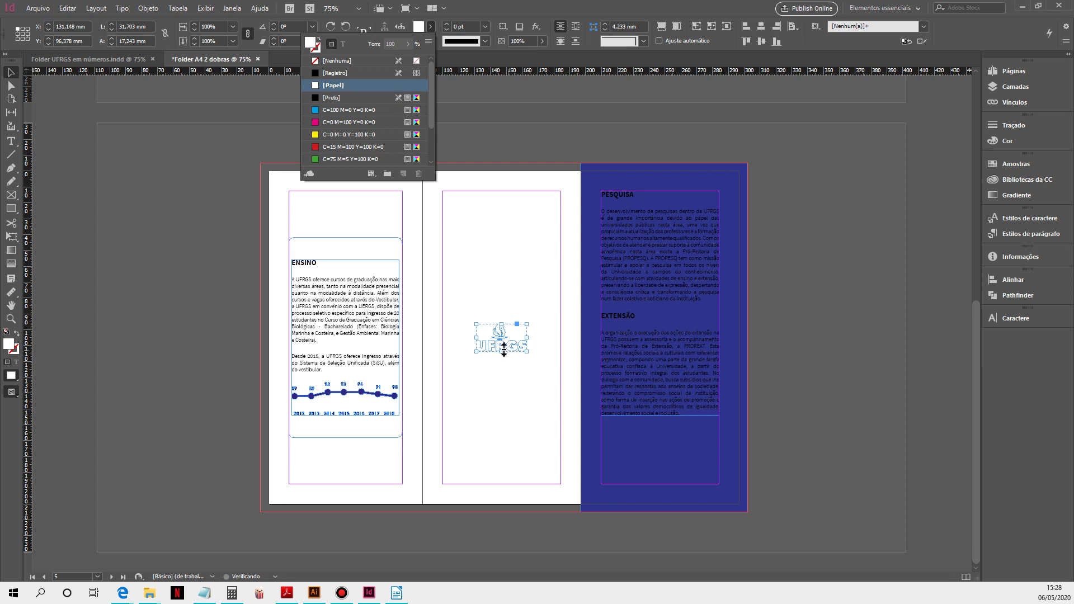
pyautogui.moveTo(504, 348); pyautogui.dragTo(662, 462)
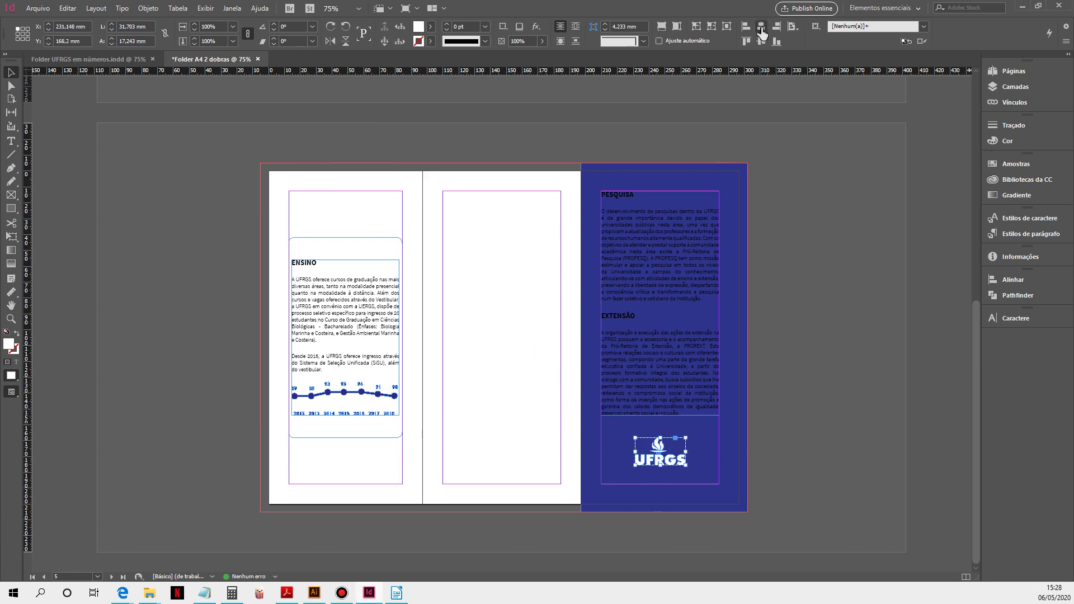
pyautogui.click(844, 350)
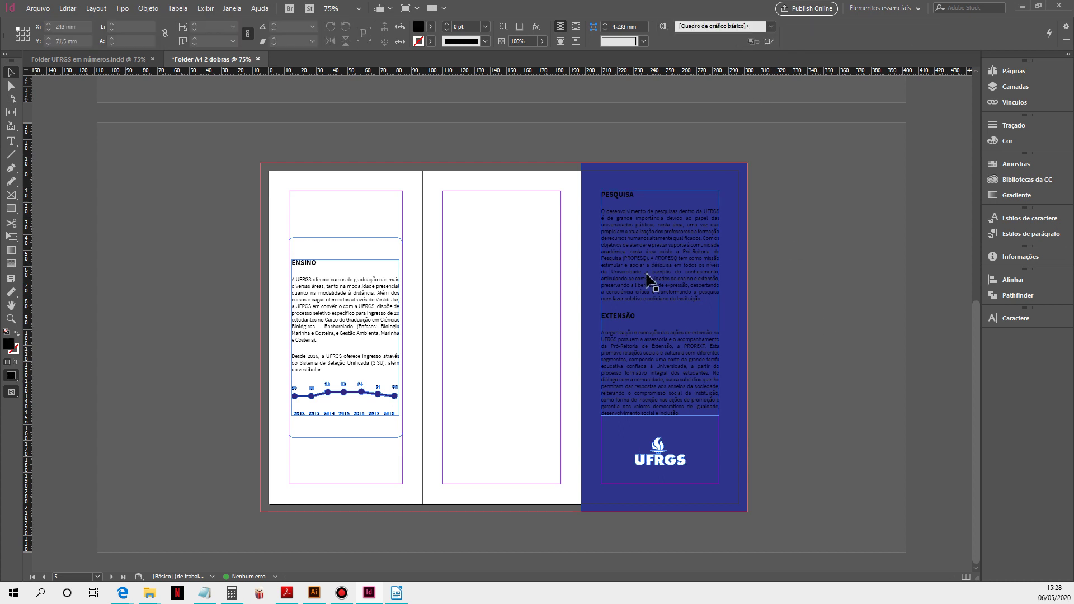
# - Select the PESQUISA and EXTENSÃO text frame and compare the blue panel with the reference PDF in Acrobat Reader
pyautogui.click(649, 280)
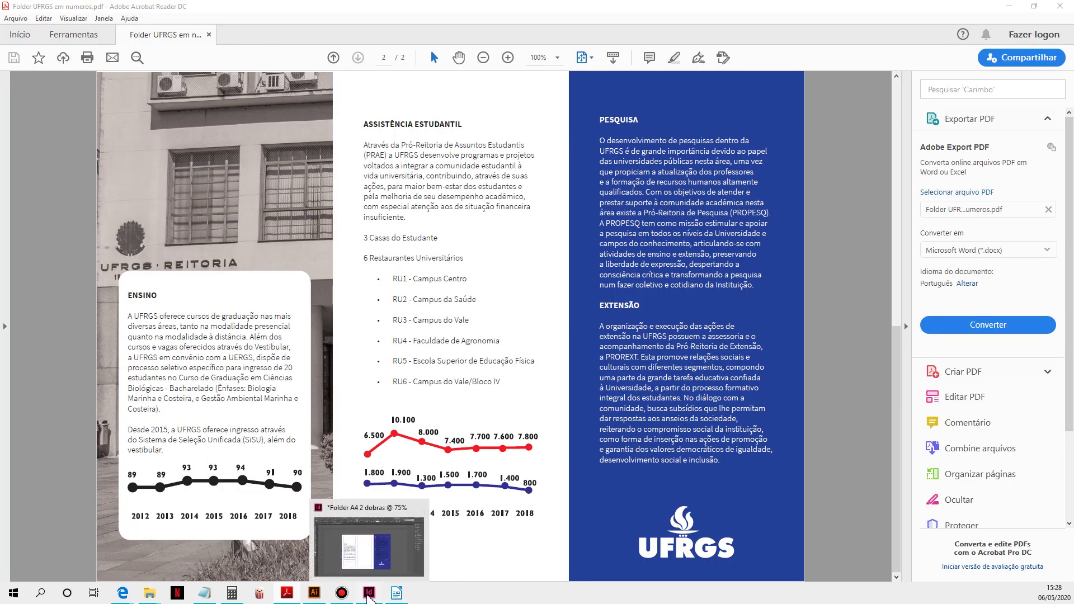
pyautogui.click(369, 594)
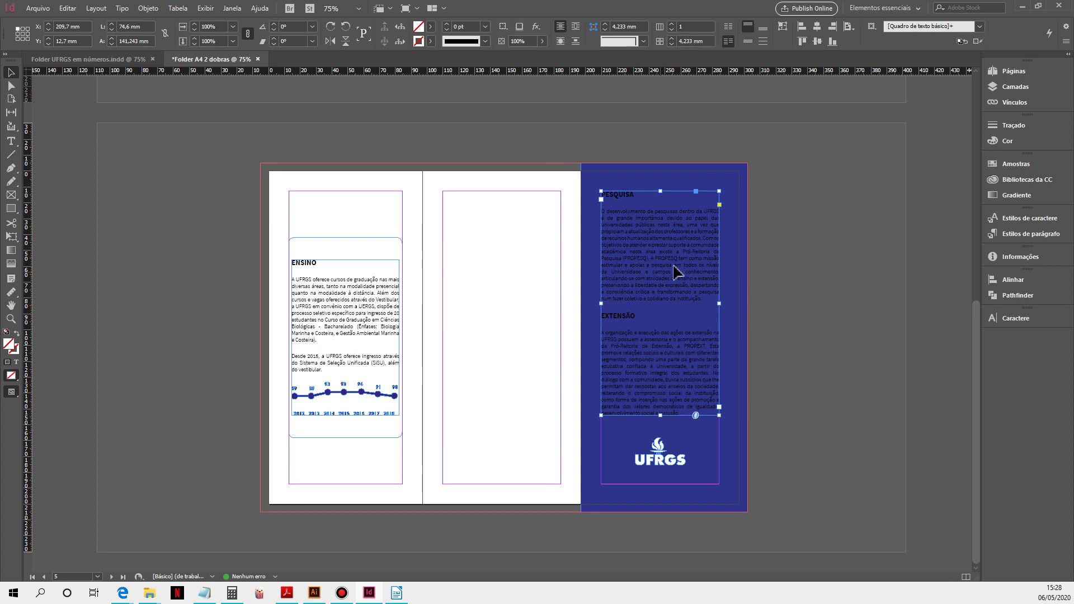
# - Try a [Papel] fill on the PESQUISA and EXTENSÃO text frame and undo it
pyautogui.click(430, 26)
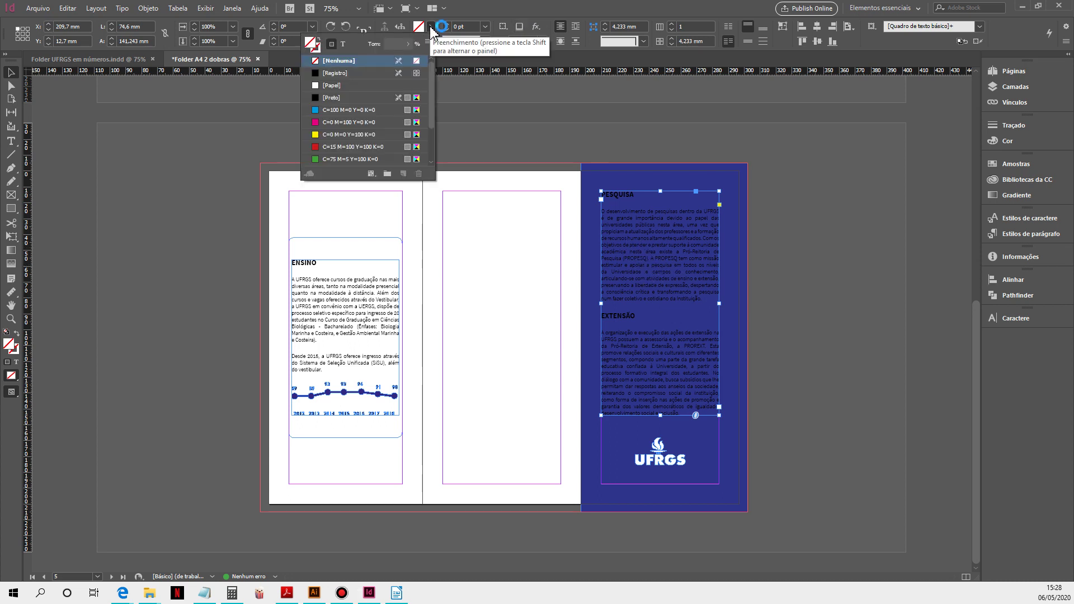
pyautogui.click(333, 87)
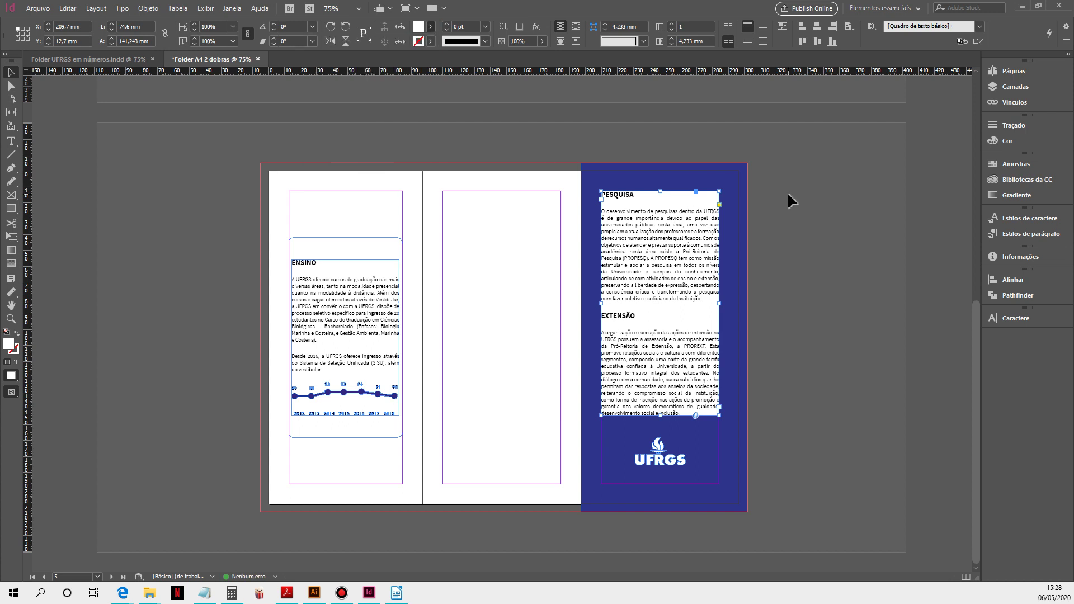
pyautogui.hotkey('ctrl', 'z')
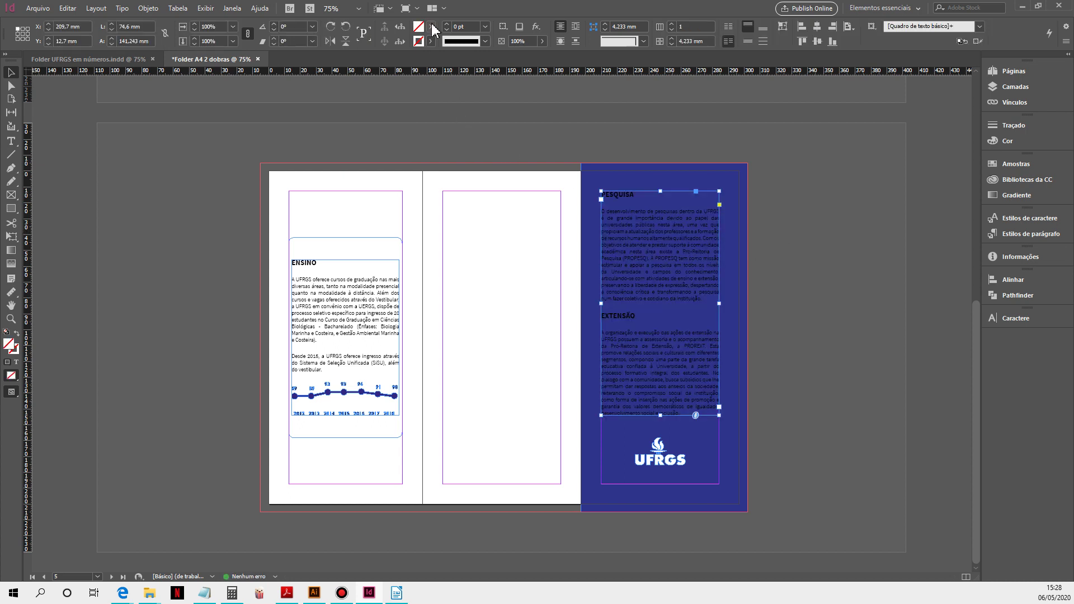
# - Apply the [Papel] colour to the text inside the PESQUISA and EXTENSÃO frame instead of the frame itself
pyautogui.click(431, 26)
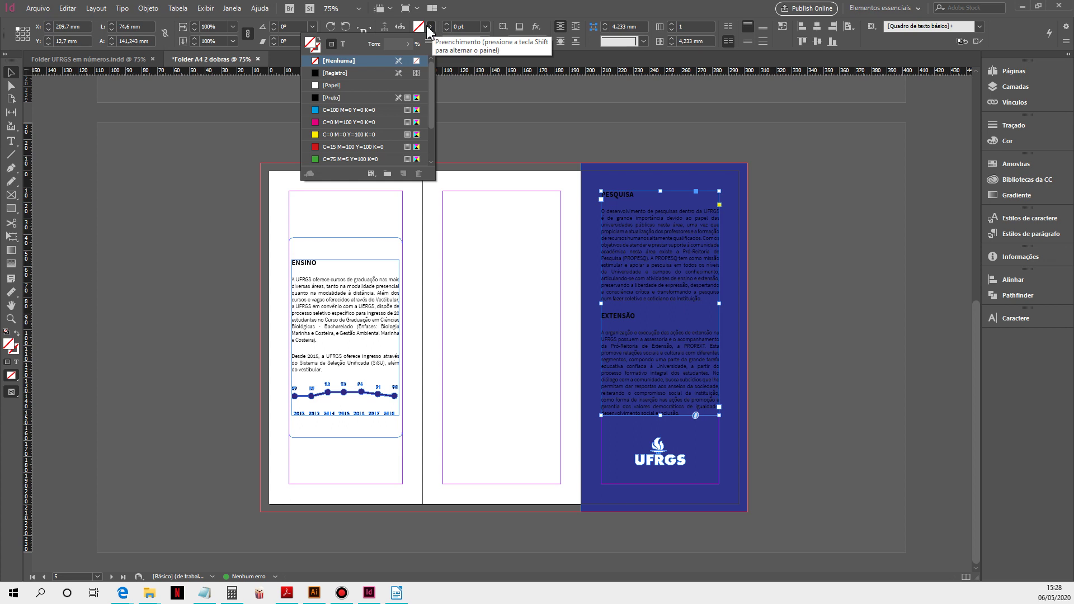
pyautogui.click(344, 45)
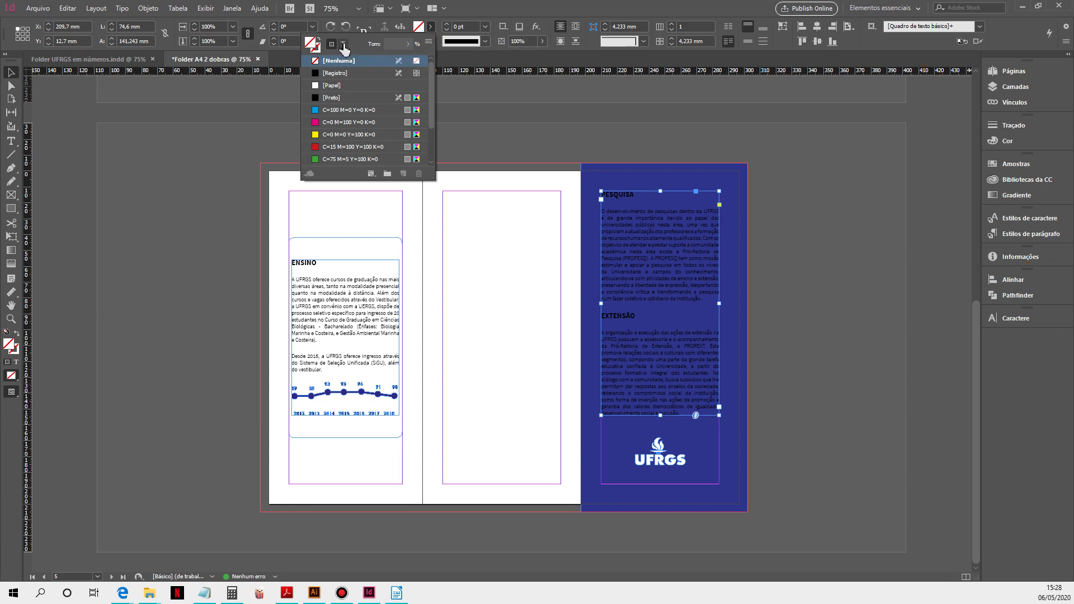
pyautogui.click(334, 86)
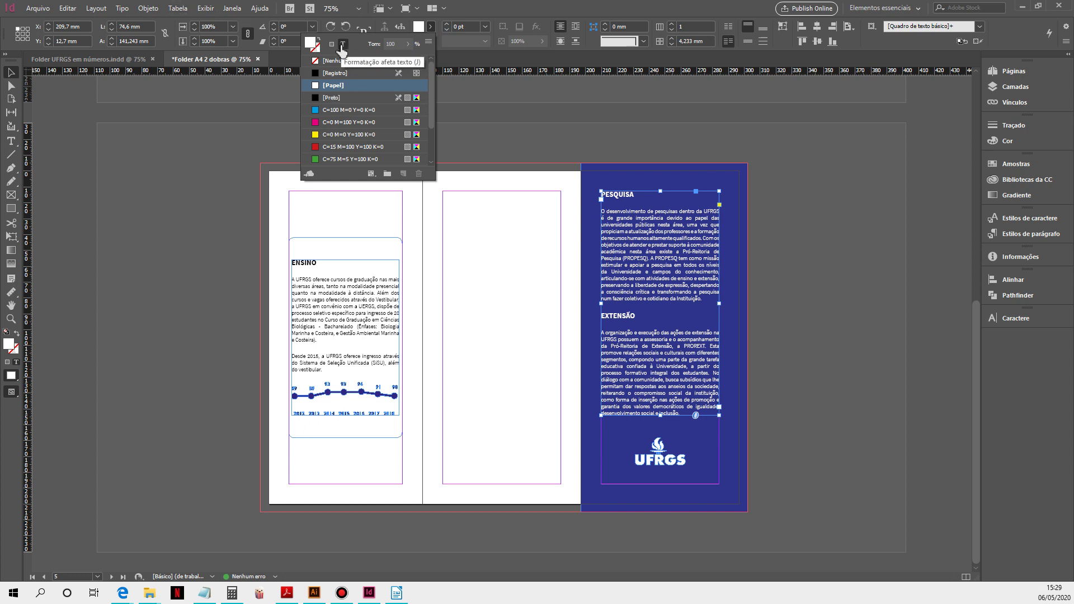
# - Try a C=100 M=0 Y=0 K=0 fill on one line of the EXTENSÃO text and restore [Papel]
pyautogui.click(784, 225)
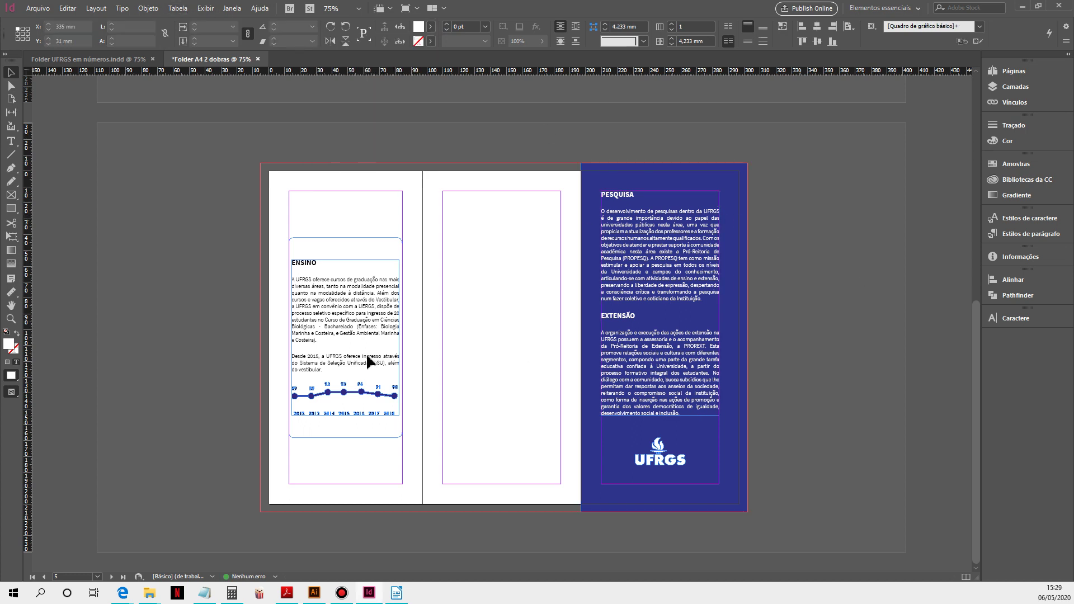
pyautogui.click(11, 143)
pyautogui.tripleClick(643, 387)
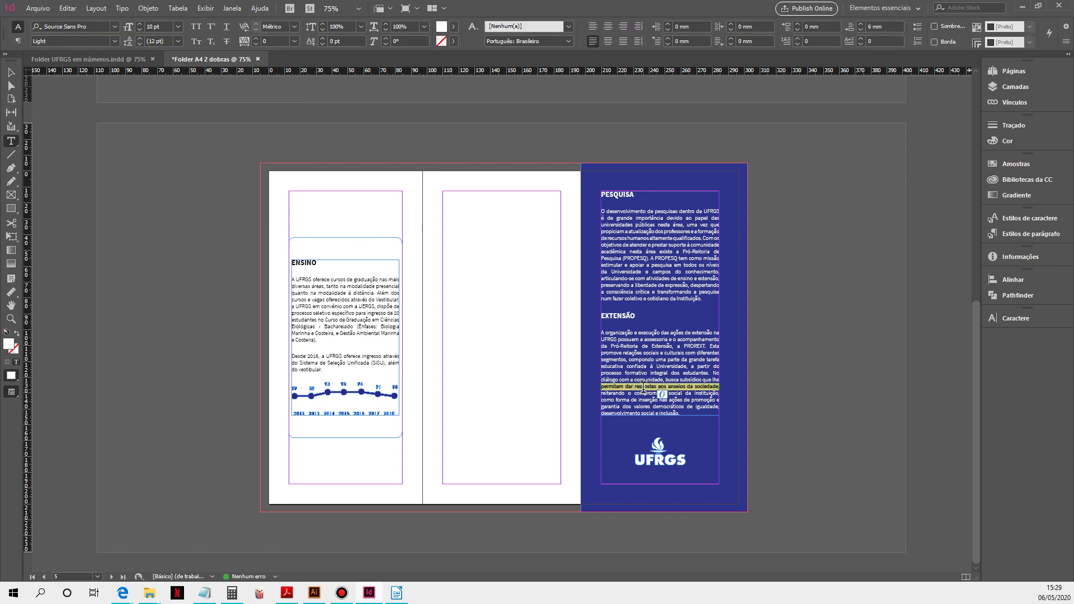
pyautogui.click(453, 26)
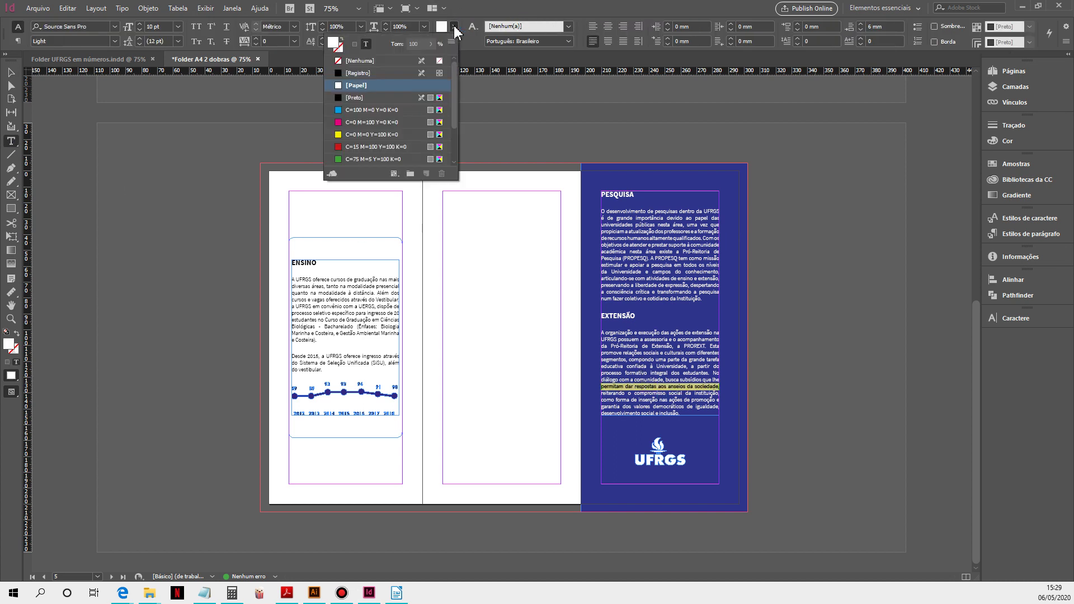
pyautogui.click(357, 110)
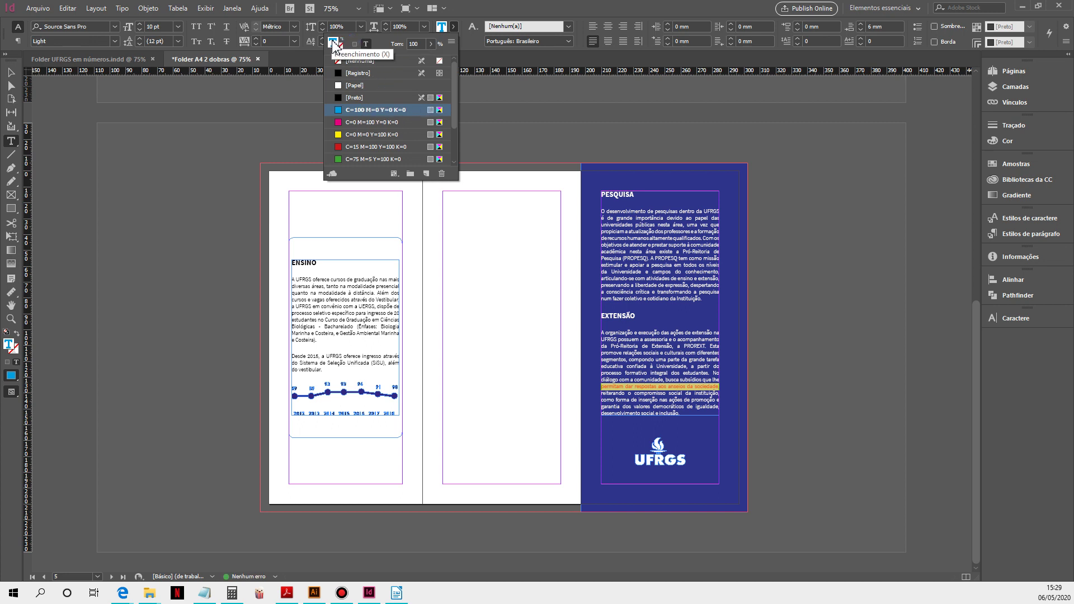
pyautogui.click(356, 86)
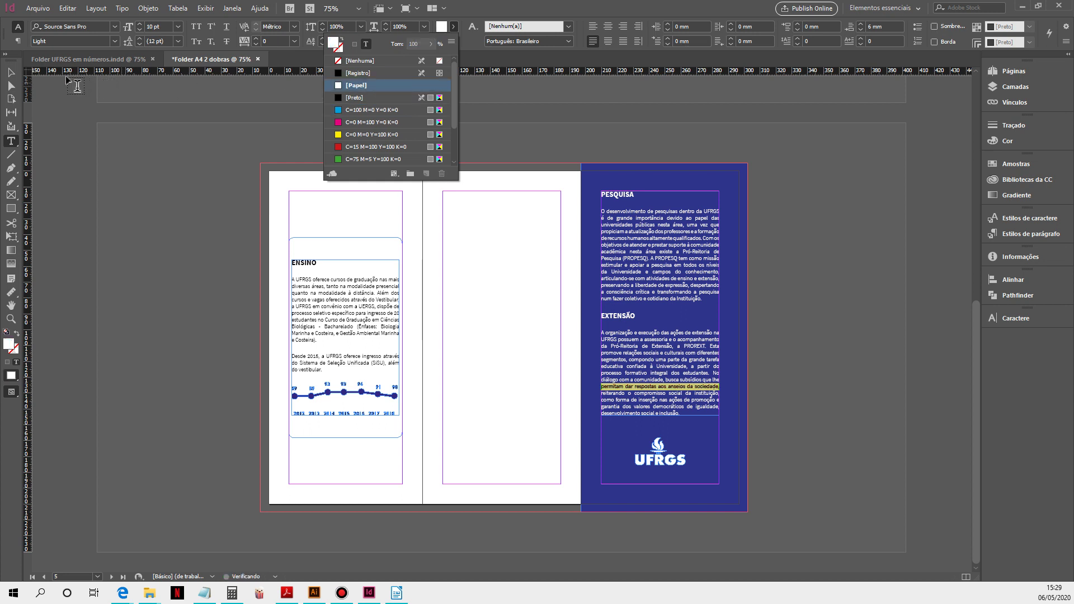
# - Deselect the text, check the spread in preview mode and return to the normal view
pyautogui.click(11, 73)
pyautogui.click(774, 428)
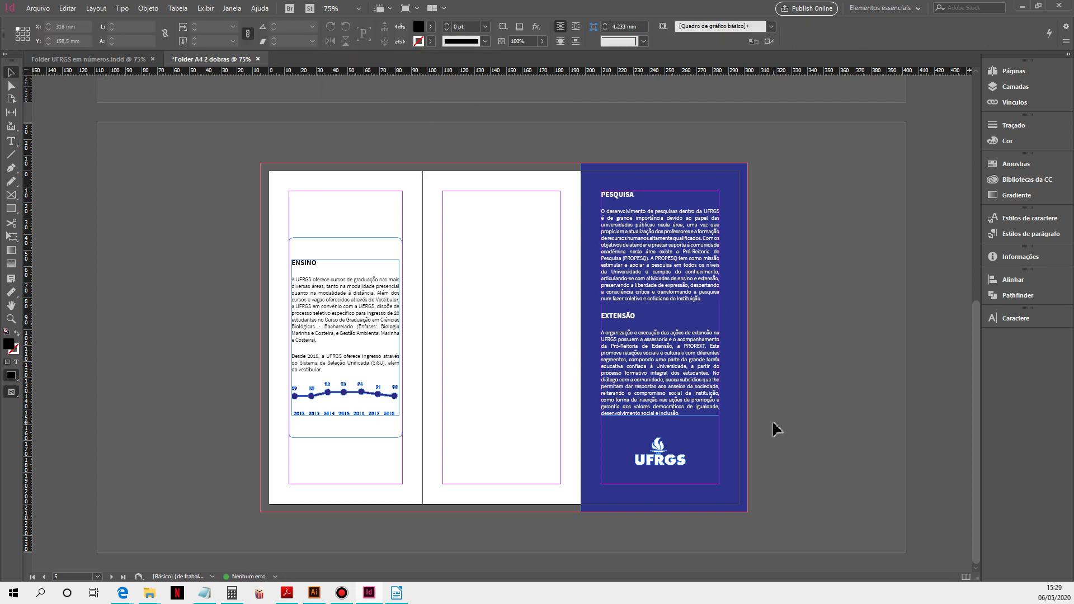
pyautogui.press('w')
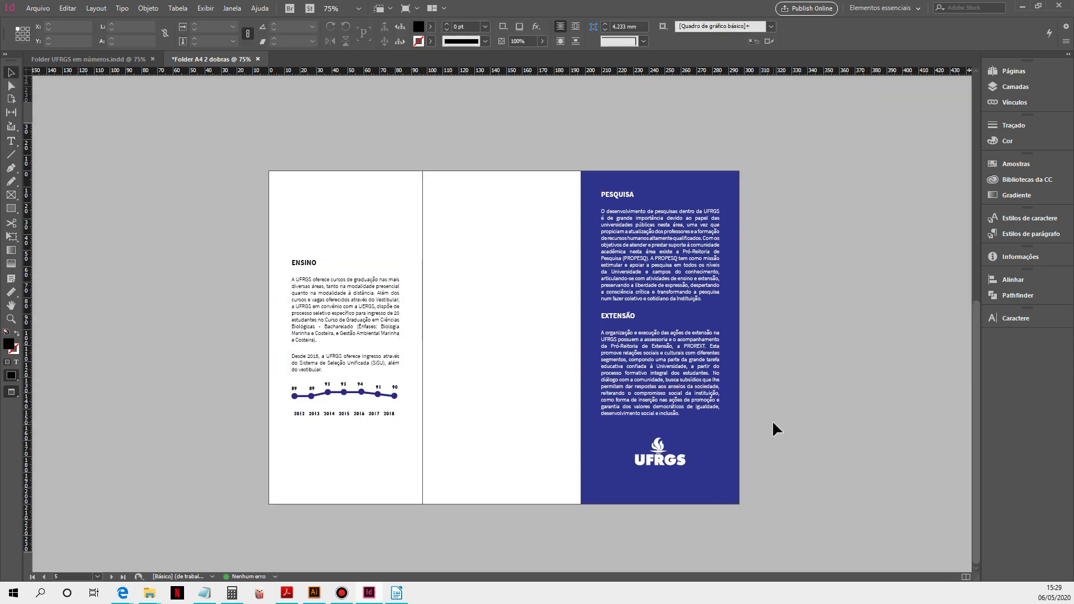
pyautogui.press('w')
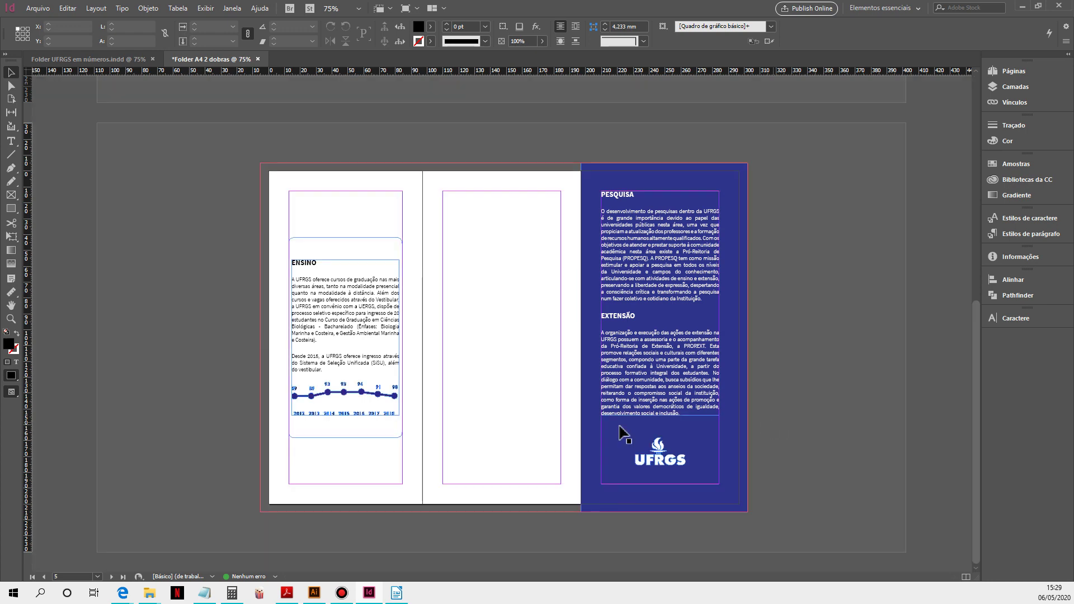
# - In LibreOffice Writer, copy the ASSISTÊNCIA ESTUDANTIL section, including its list of student houses and university restaurants
pyautogui.click(397, 593)
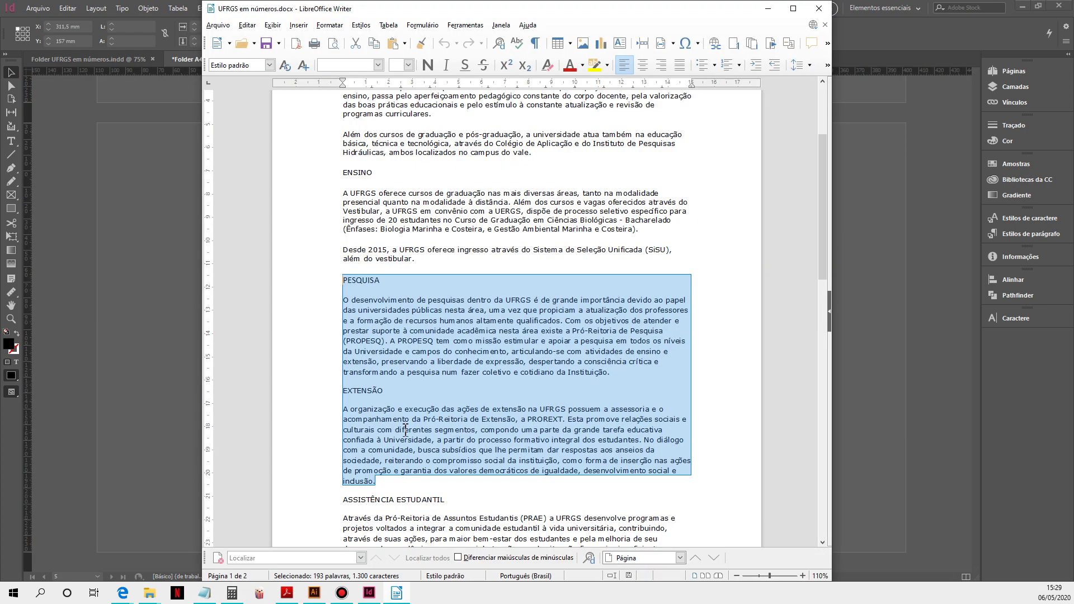
pyautogui.scroll(-5, 407, 430)
pyautogui.moveTo(531, 467); pyautogui.dragTo(312, 190)
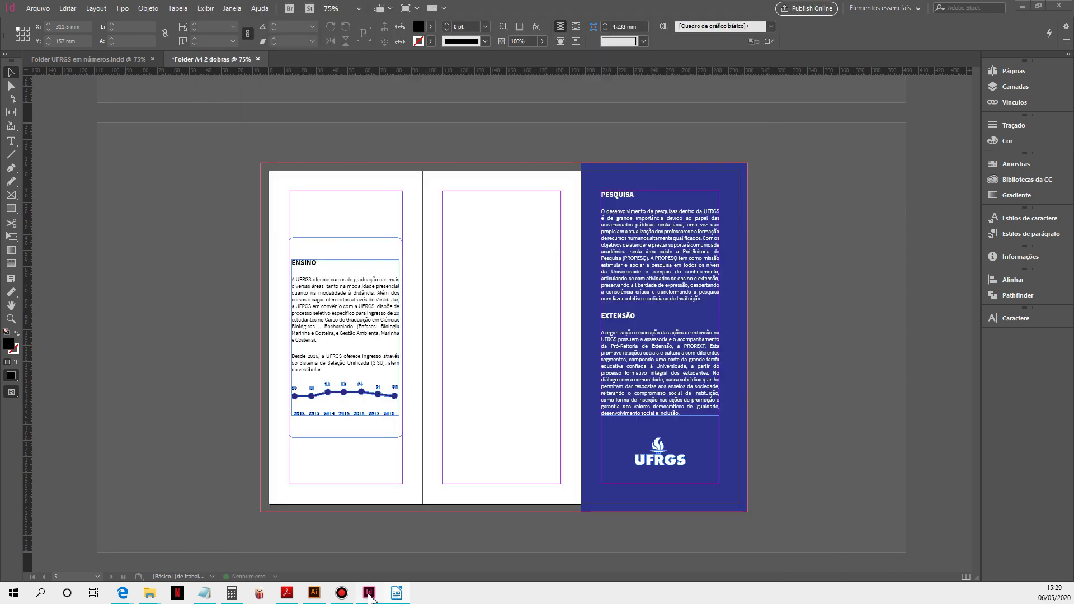
# - Back in InDesign, duplicate the ENSINO text frame into the middle panel and resize it to about 74.6 × 109.7 mm within the margins
pyautogui.click(369, 593)
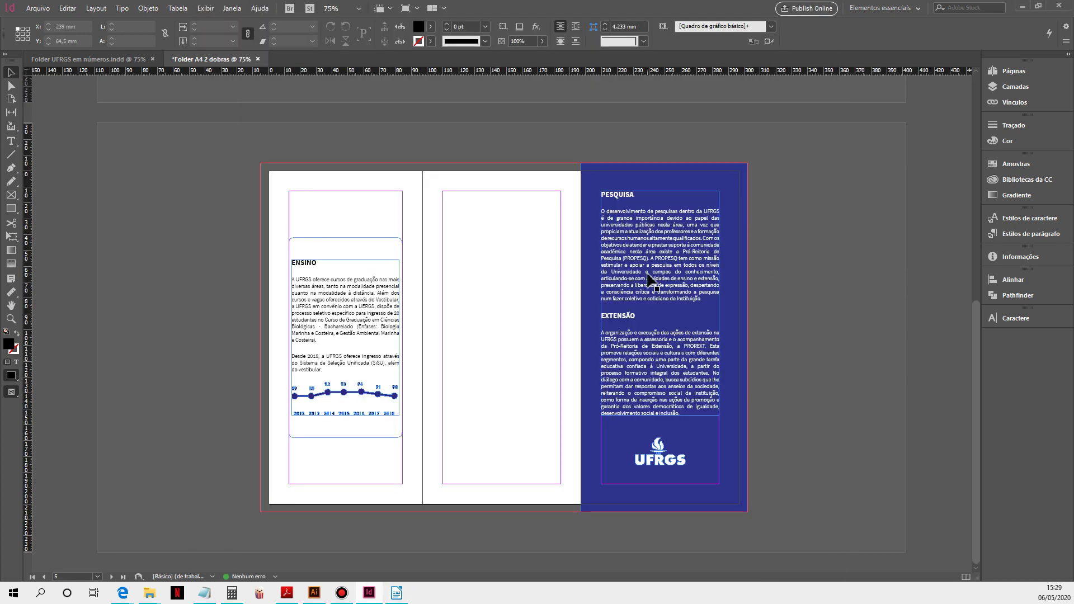
pyautogui.moveTo(335, 325); pyautogui.dragTo(487, 306)
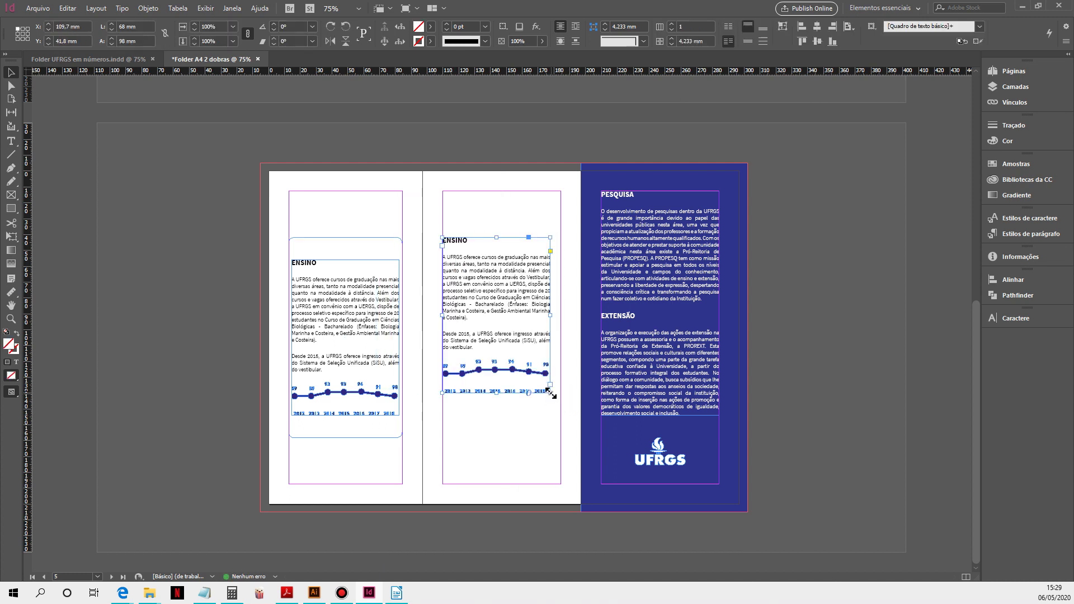
pyautogui.moveTo(550, 392); pyautogui.dragTo(561, 412)
# - Delete the copied chart and replace the duplicate frame's ENSINO text with the copied ASSISTÊNCIA ESTUDANTIL text
pyautogui.click(526, 385)
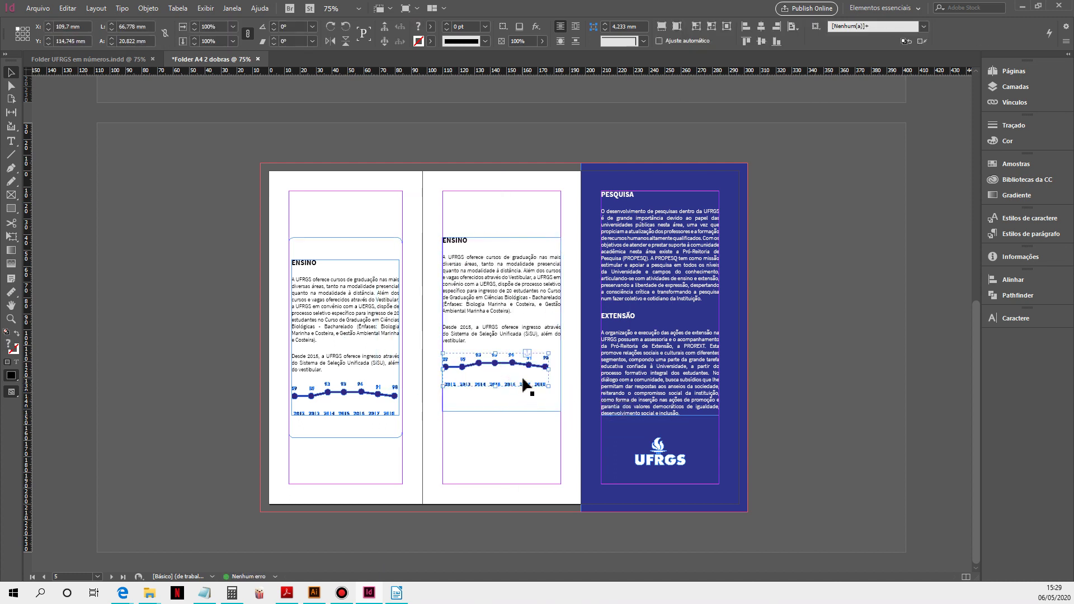
pyautogui.press('Delete')
pyautogui.click(464, 339)
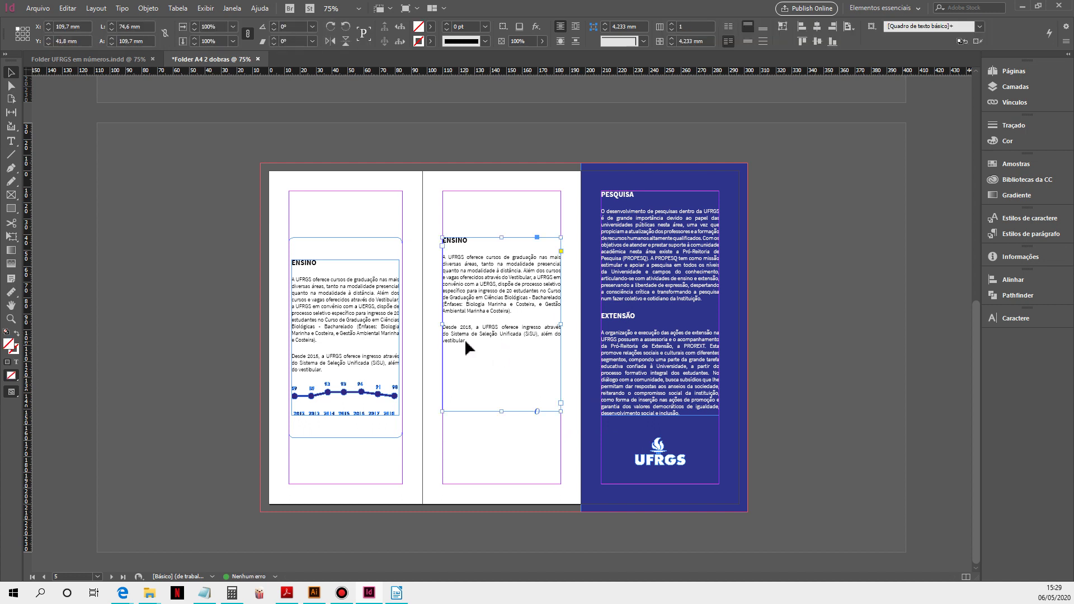
pyautogui.doubleClick(465, 339)
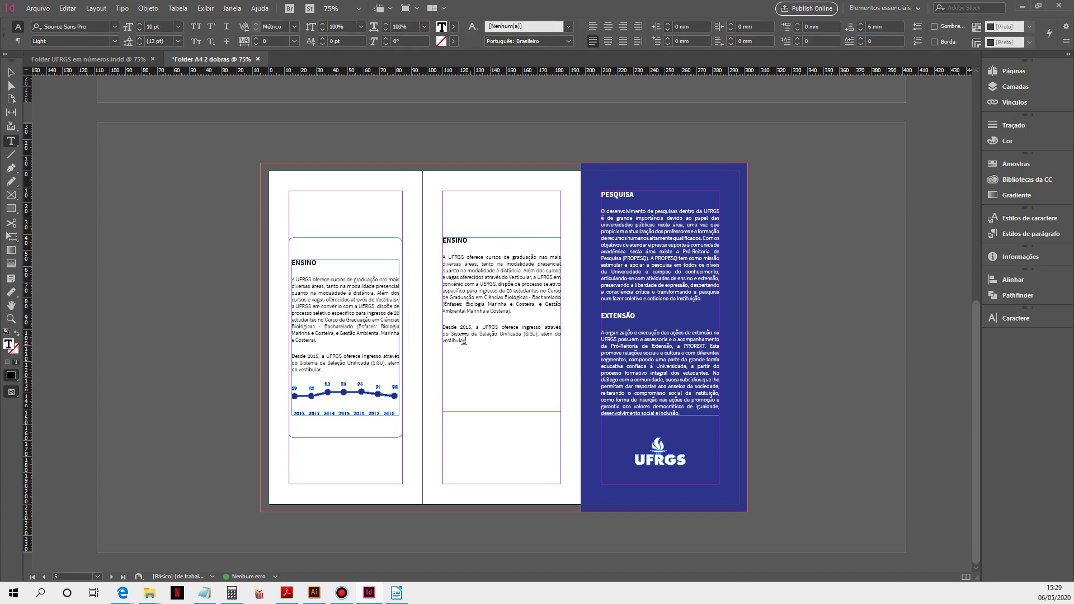
pyautogui.moveTo(464, 339); pyautogui.dragTo(428, 239)
pyautogui.press('BackSpace')
pyautogui.hotkey('ctrl', 'v')
pyautogui.press('BackSpace')
# - Format the ASSISTÊNCIA ESTUDANTIL heading as 13 pt Source Sans Pro Bold
pyautogui.moveTo(510, 241); pyautogui.dragTo(408, 240)
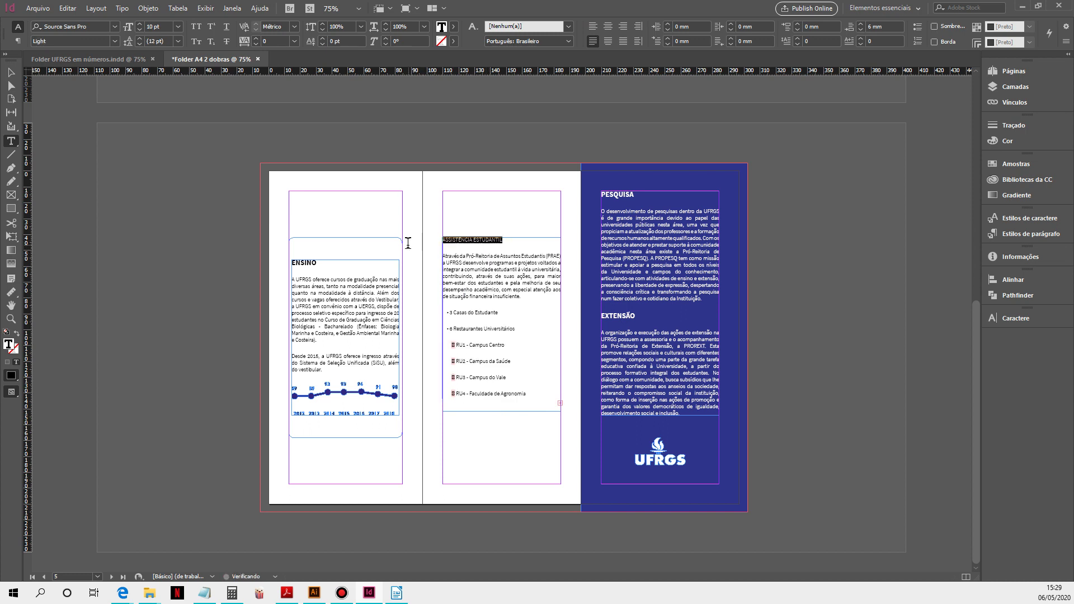
pyautogui.click(178, 26)
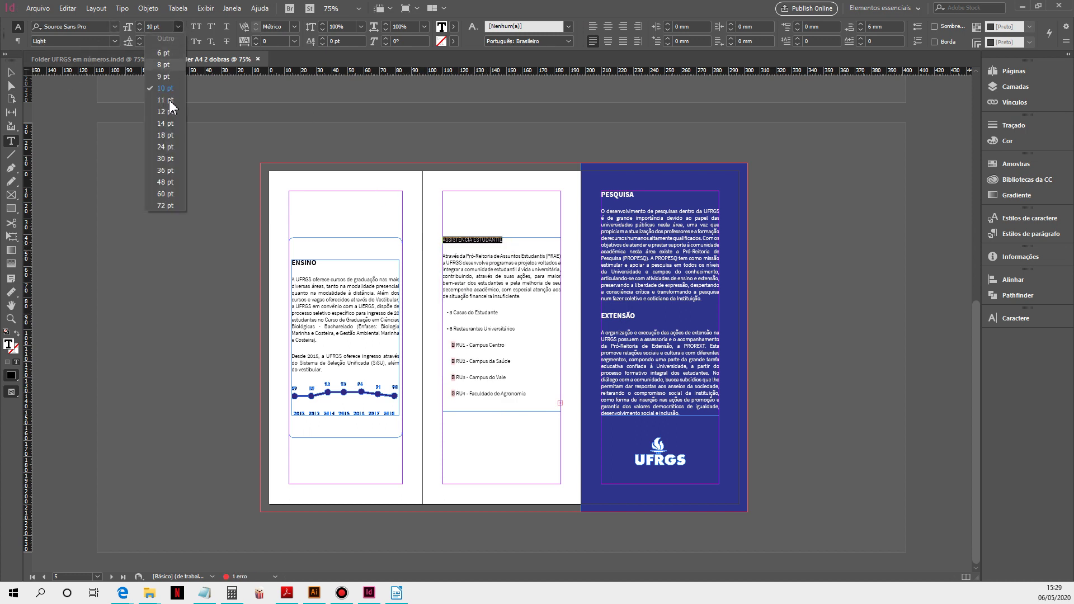
pyautogui.click(157, 27)
pyautogui.write('13')
pyautogui.press('Return')
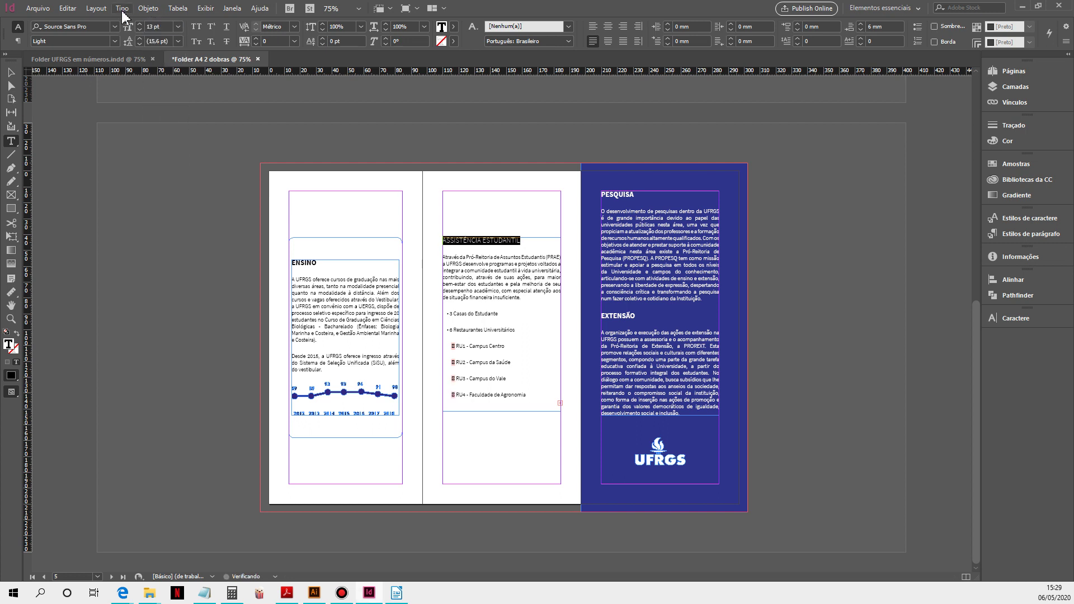
pyautogui.click(107, 41)
pyautogui.click(115, 41)
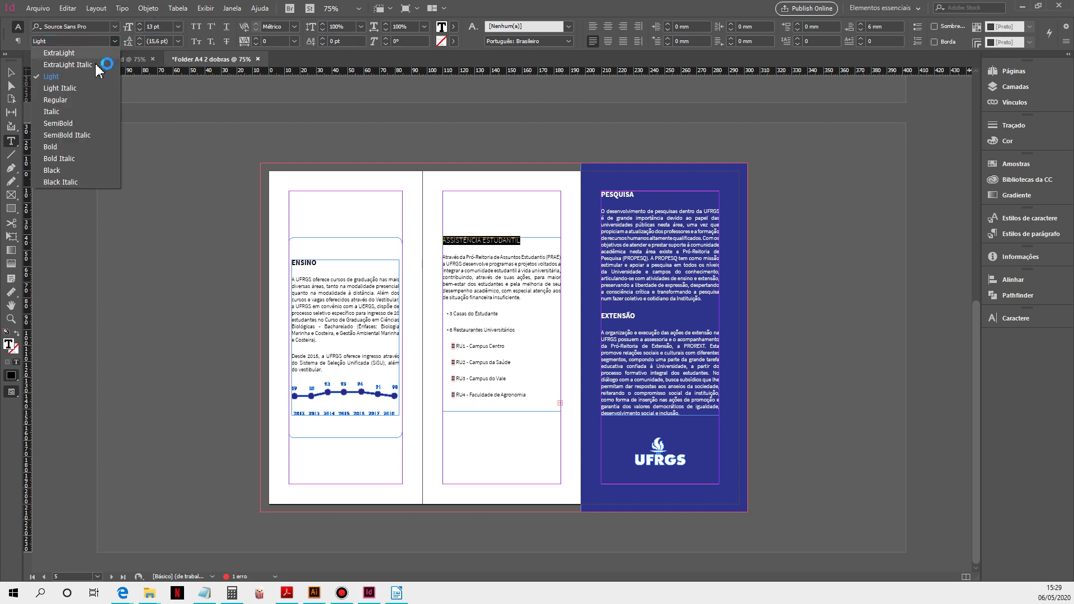
pyautogui.click(79, 148)
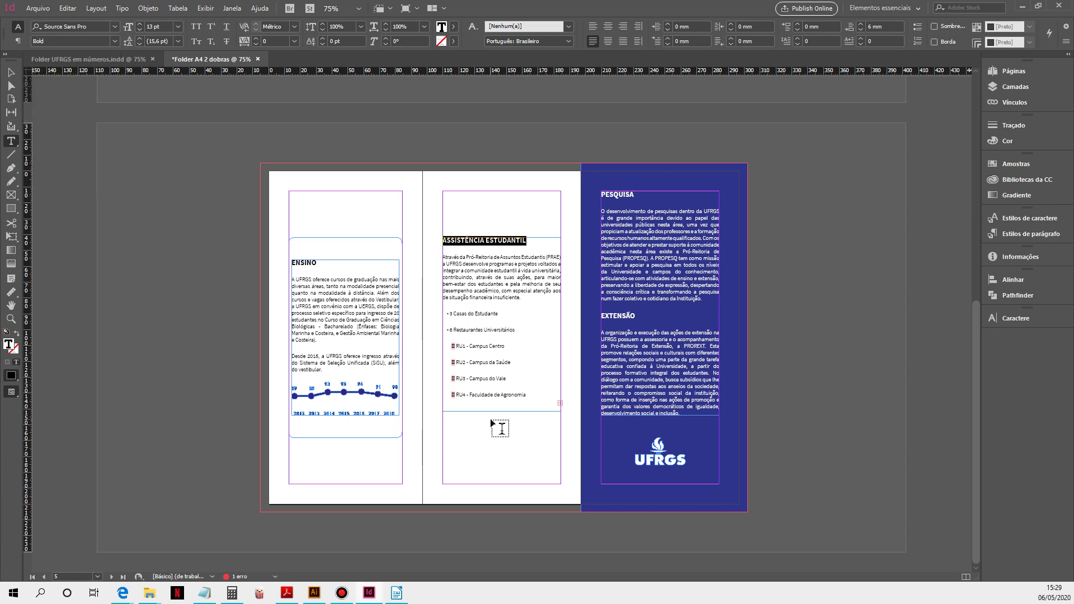
pyautogui.click(499, 392)
# - Extend the ASSISTÊNCIA ESTUDANTIL text frame downward to a height of about 149.2 mm
pyautogui.click(10, 73)
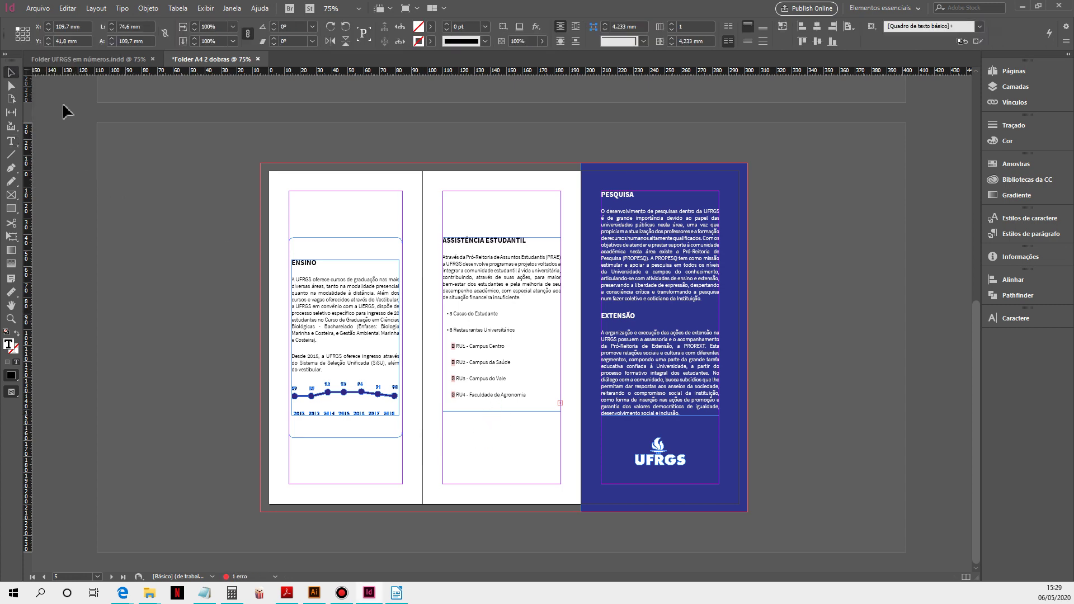
pyautogui.keyDown('ctrl'); pyautogui.click(512, 353); pyautogui.keyUp('ctrl')
pyautogui.keyDown('ctrl'); pyautogui.click(476, 377); pyautogui.keyUp('ctrl')
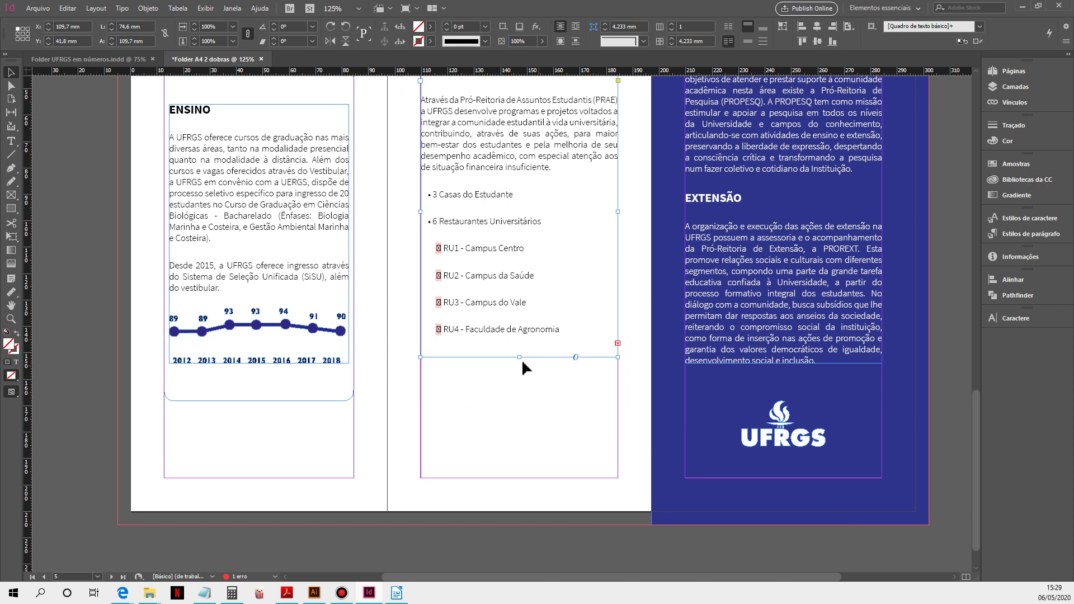
pyautogui.moveTo(522, 385); pyautogui.dragTo(522, 461)
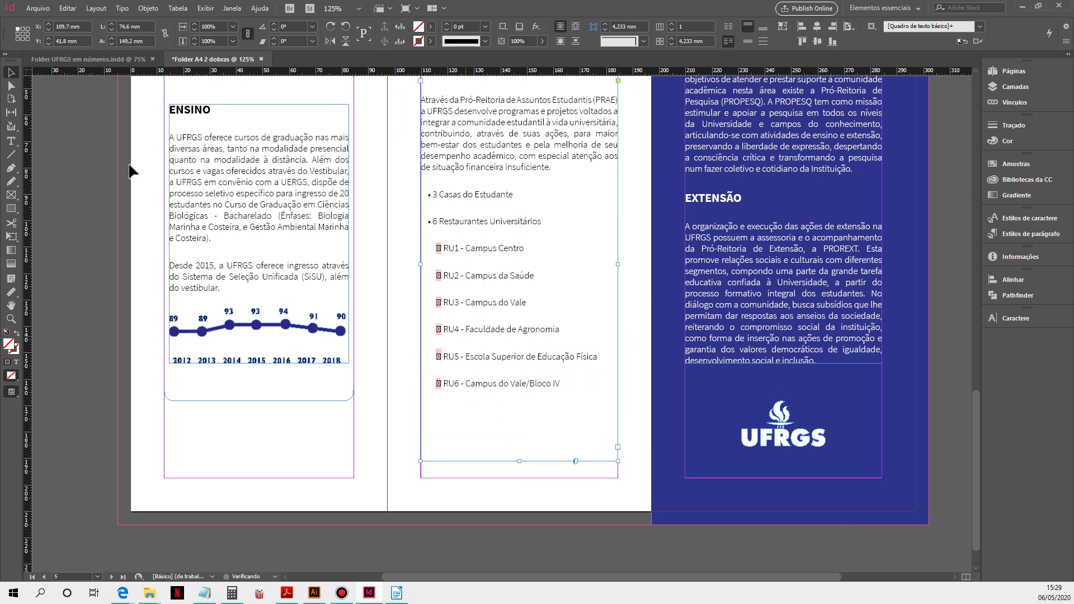
# - Remove the pasted bullets and indents before "3 Casas do Estudante" and "6 Restaurantes Universitários"
pyautogui.click(10, 141)
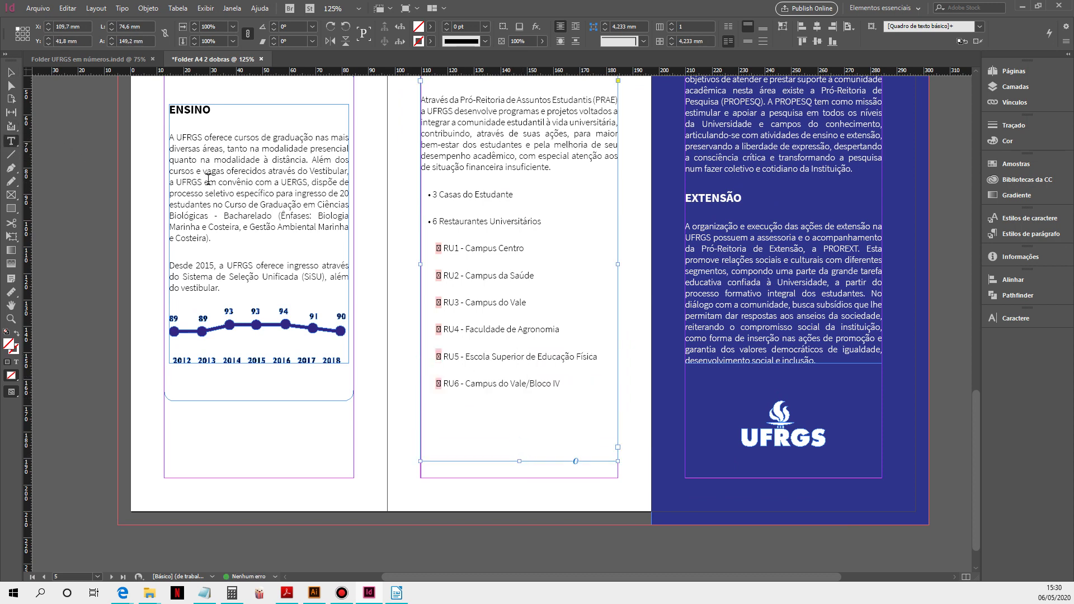
pyautogui.click(436, 195)
pyautogui.press('BackSpace')
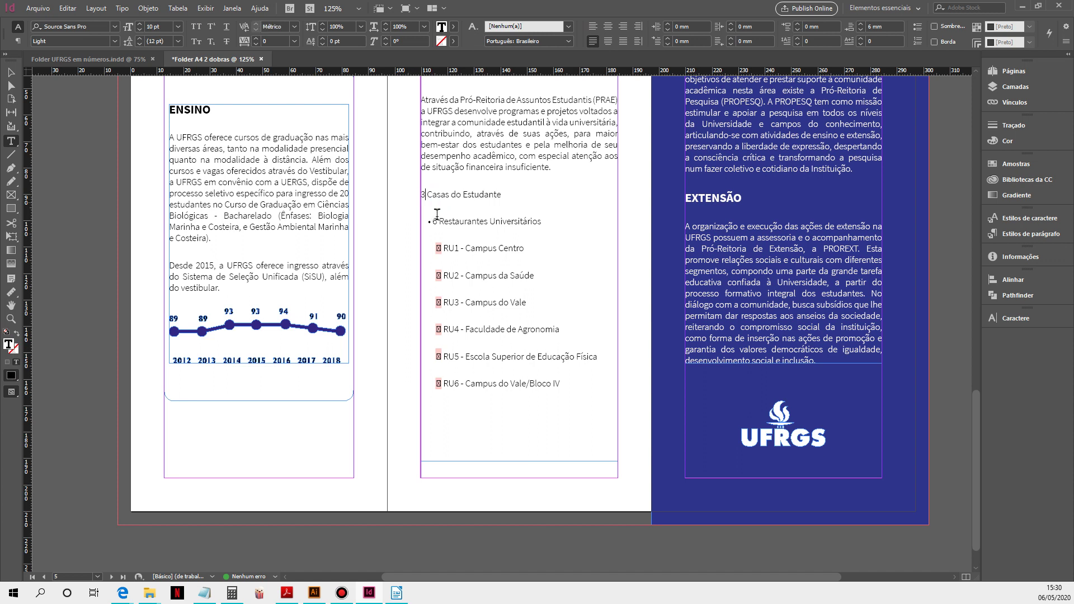
pyautogui.moveTo(434, 222); pyautogui.dragTo(417, 222)
pyautogui.write('6')
pyautogui.press('Delete')
pyautogui.press('Delete')
# - Remove the missing-glyph bullets and indents before the six restaurant lines, RU1 to RU6
pyautogui.moveTo(435, 247); pyautogui.dragTo(382, 333)
pyautogui.press('BackSpace')
pyautogui.press('BackSpace')
pyautogui.press('BackSpace')
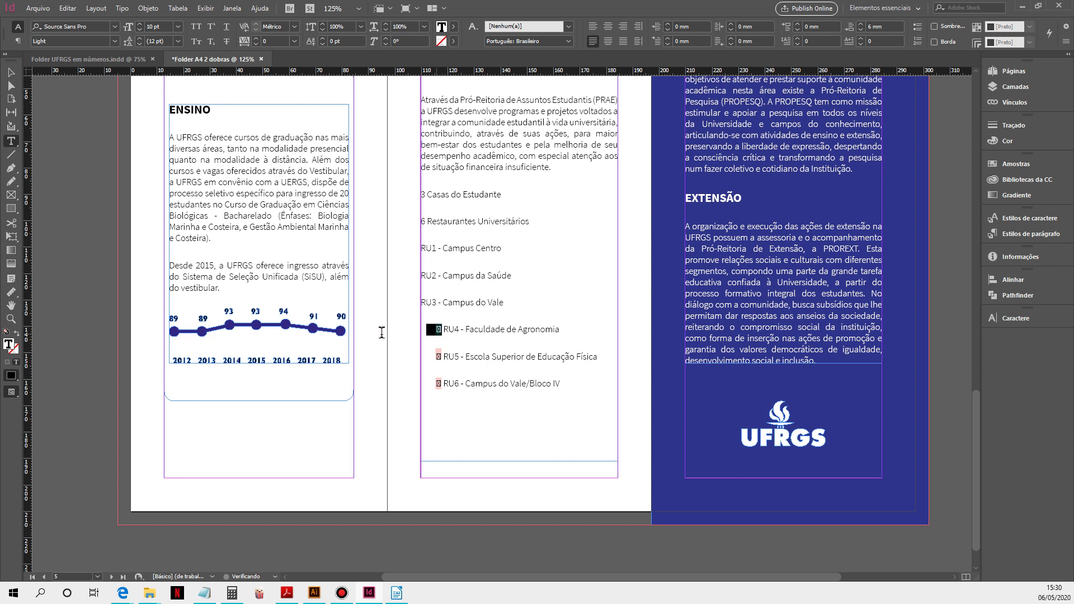
pyautogui.press('BackSpace')
pyautogui.moveTo(448, 358); pyautogui.dragTo(393, 356)
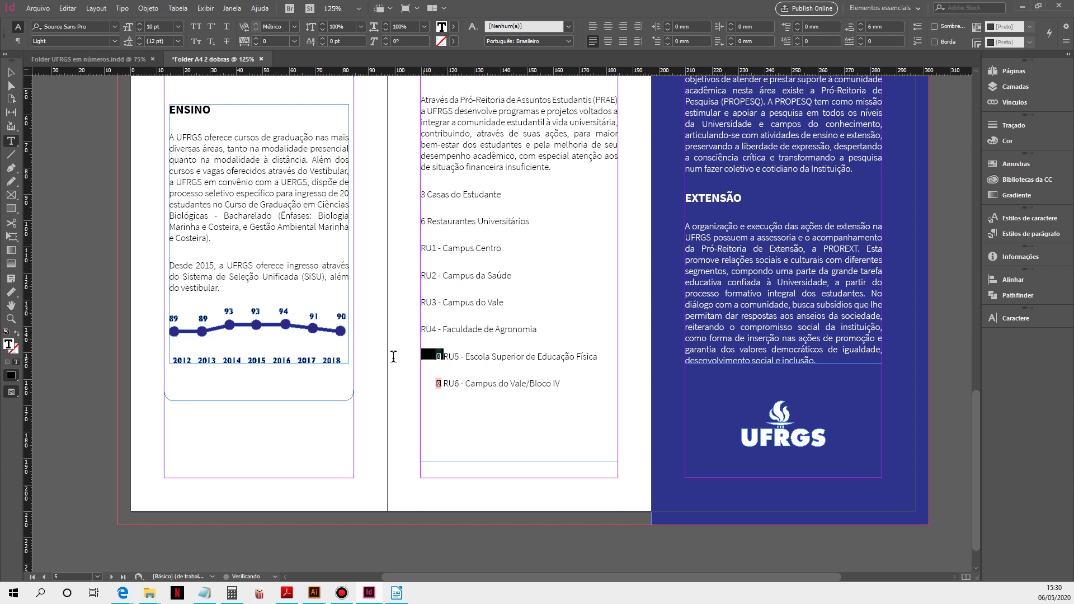
pyautogui.press('BackSpace')
pyautogui.moveTo(446, 384); pyautogui.dragTo(414, 382)
pyautogui.press('BackSpace')
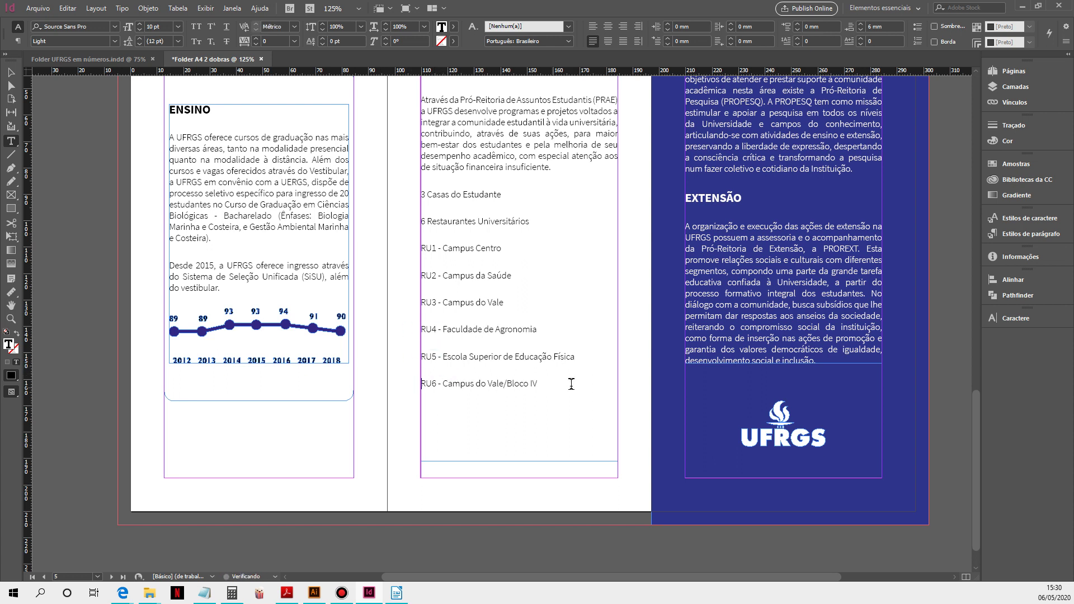
# - Format the RU1 to RU6 lines as a bulleted list with 3 mm of space after each paragraph
pyautogui.moveTo(560, 384); pyautogui.dragTo(389, 246)
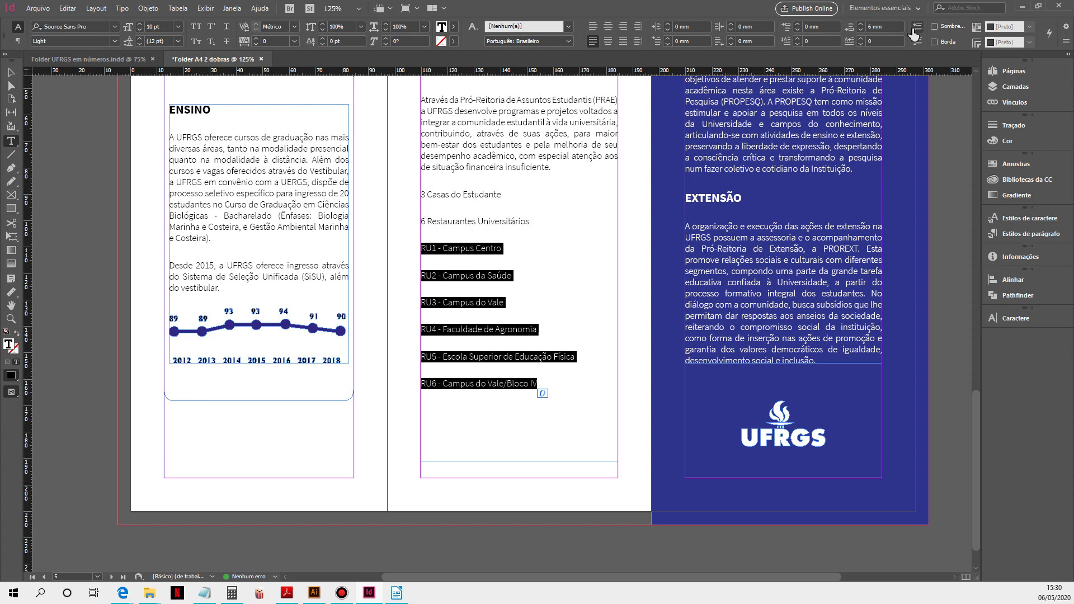
pyautogui.click(913, 32)
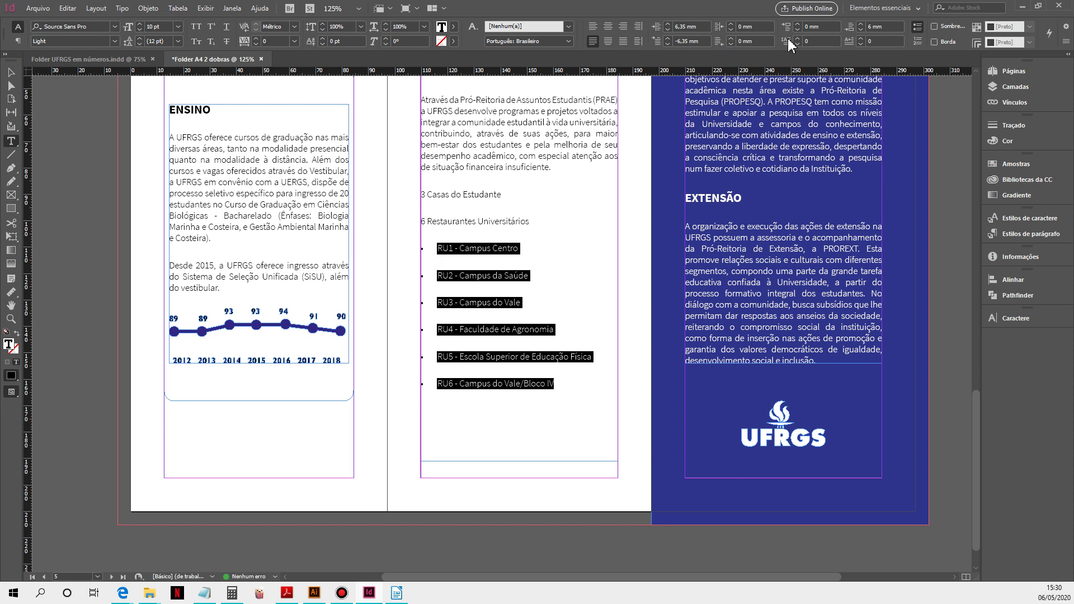
pyautogui.moveTo(873, 27); pyautogui.dragTo(863, 27)
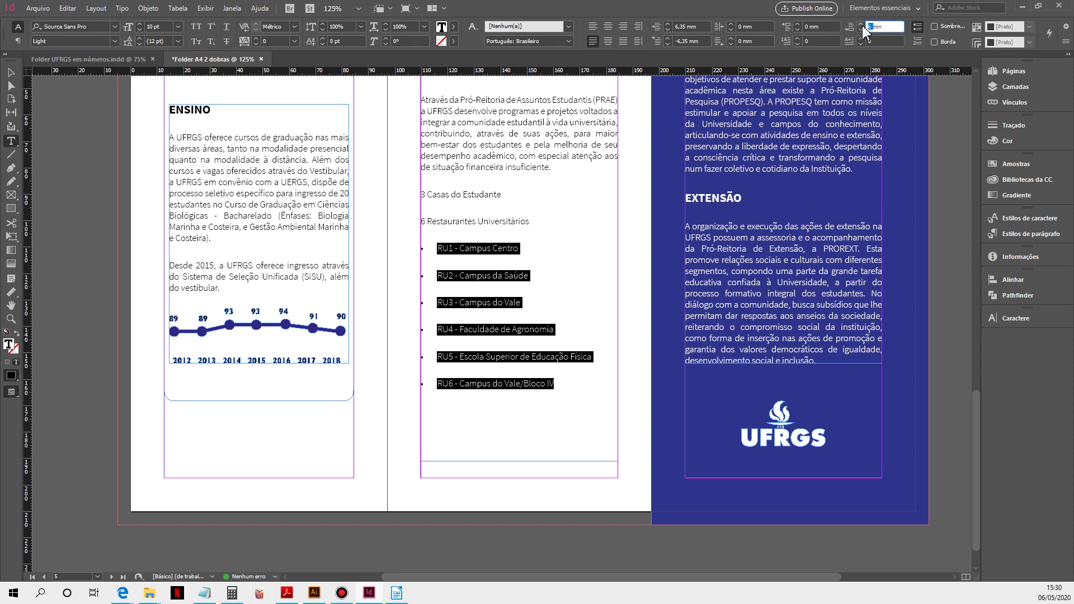
pyautogui.write('3')
pyautogui.click(884, 41)
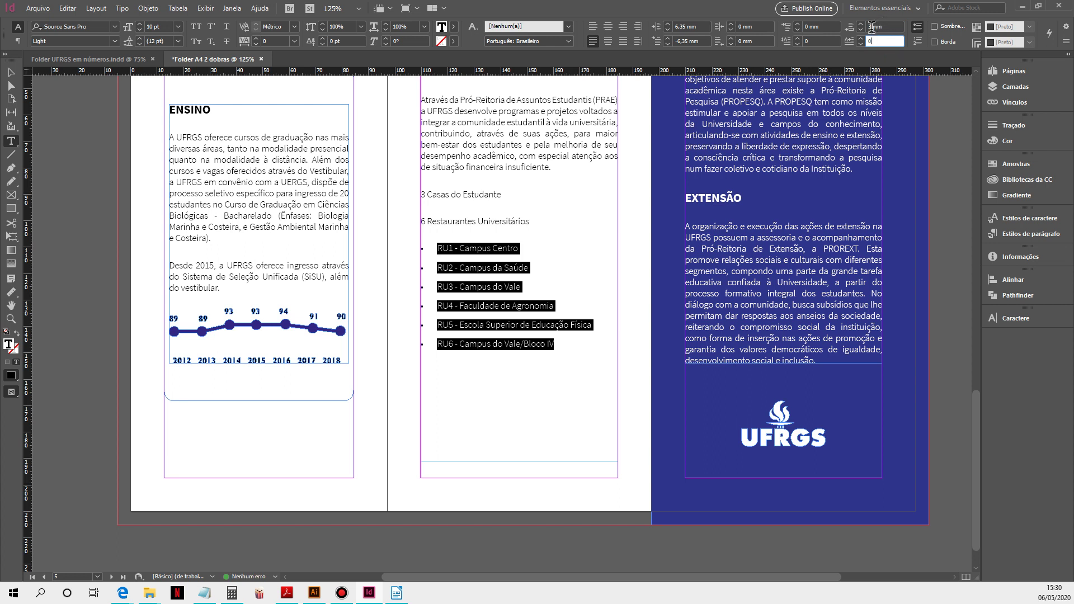
pyautogui.click(10, 72)
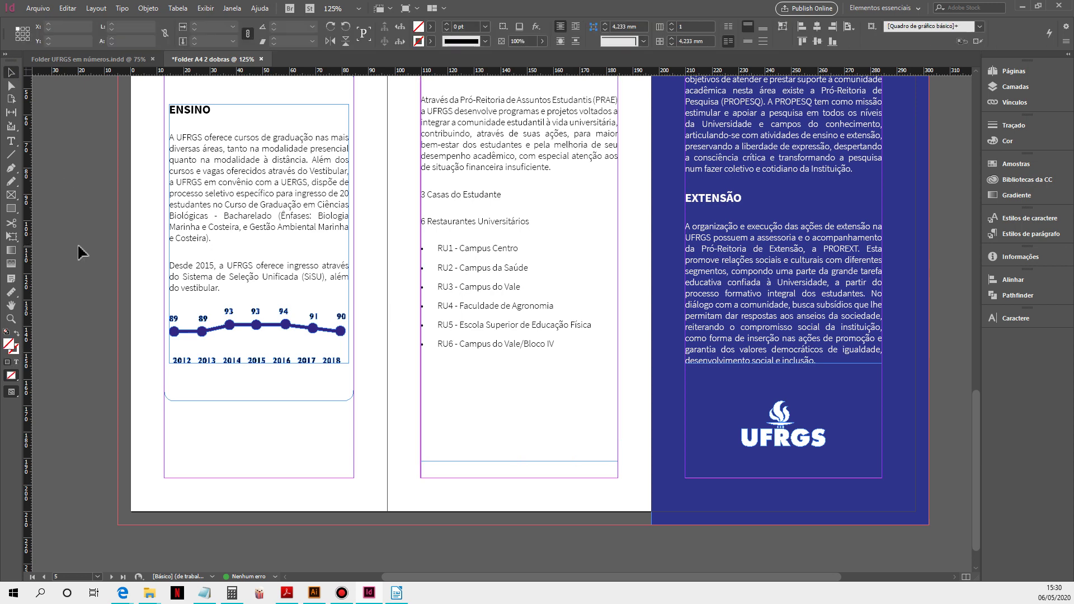
# - Switch to Illustrator, copy the two-line red and blue chart from Graficos folder.ai, and return to the folder layout in InDesign
pyautogui.click(317, 597)
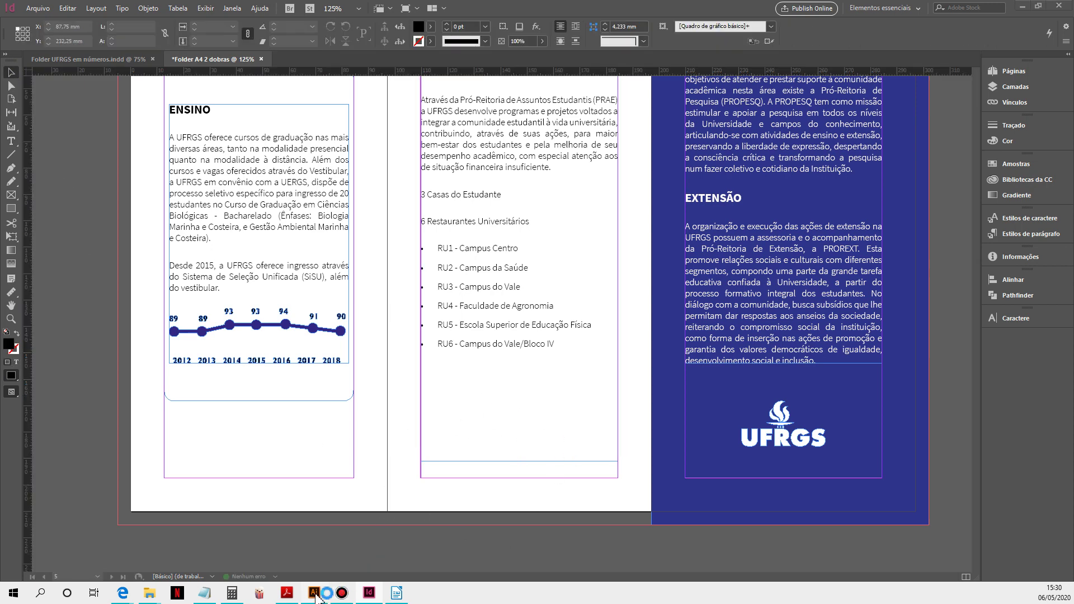
pyautogui.click(248, 43)
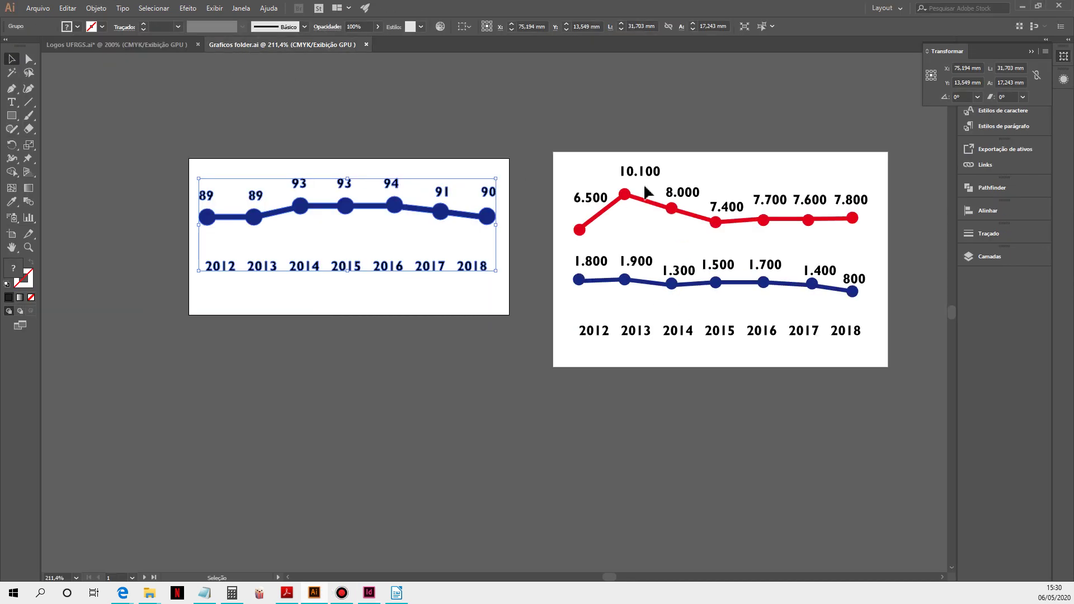
pyautogui.press('a')
pyautogui.moveTo(579, 129); pyautogui.dragTo(907, 413)
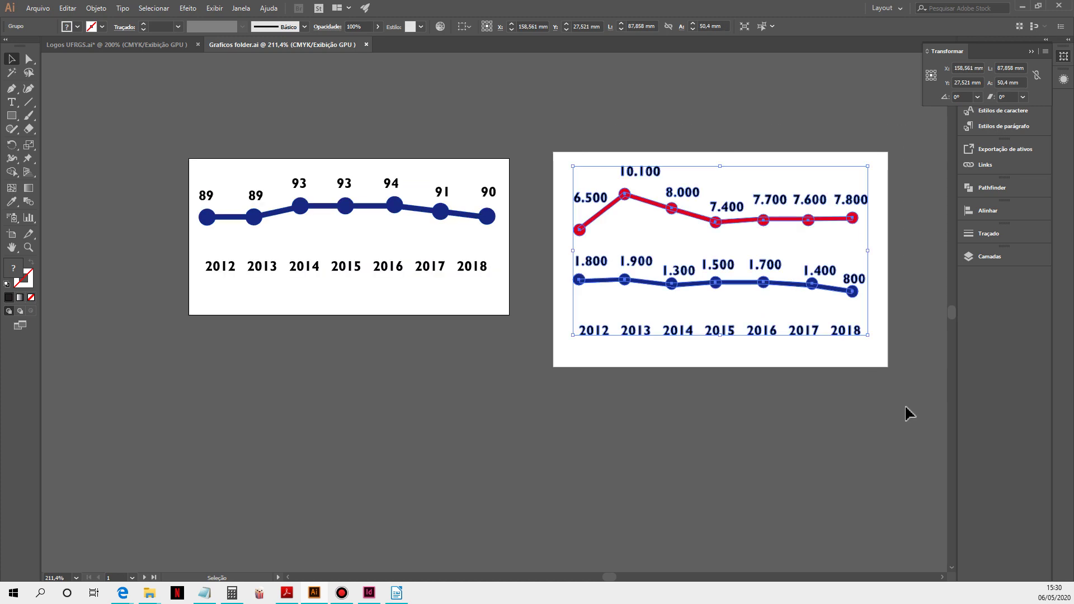
pyautogui.click(861, 420)
pyautogui.click(370, 593)
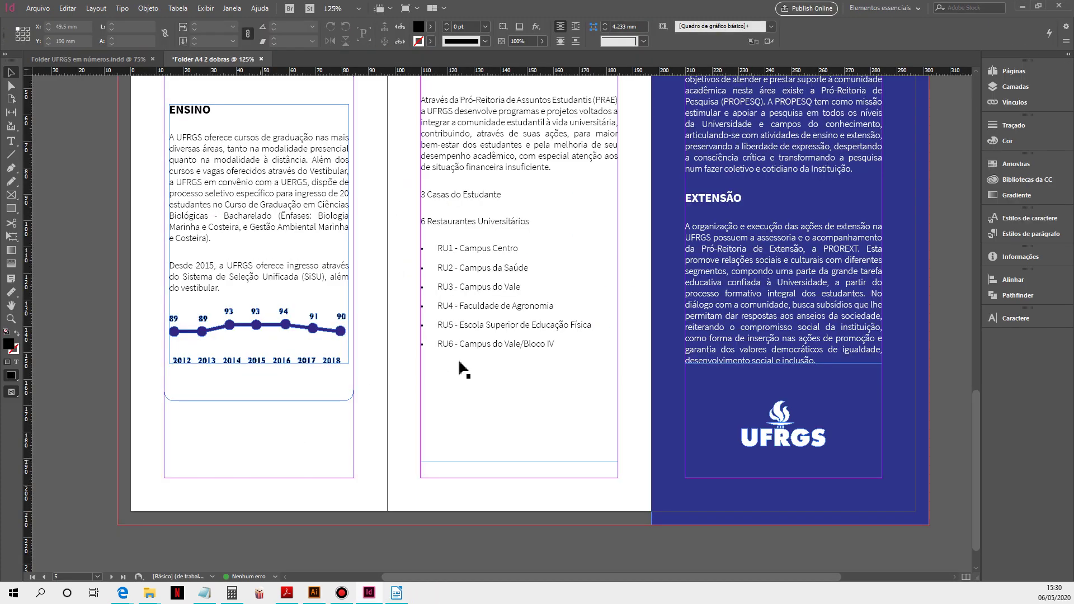
# - Place the copied chart inline on a new unbulleted line below RU6 in the ASSISTÊNCIA ESTUDANTIL text
pyautogui.click(488, 311)
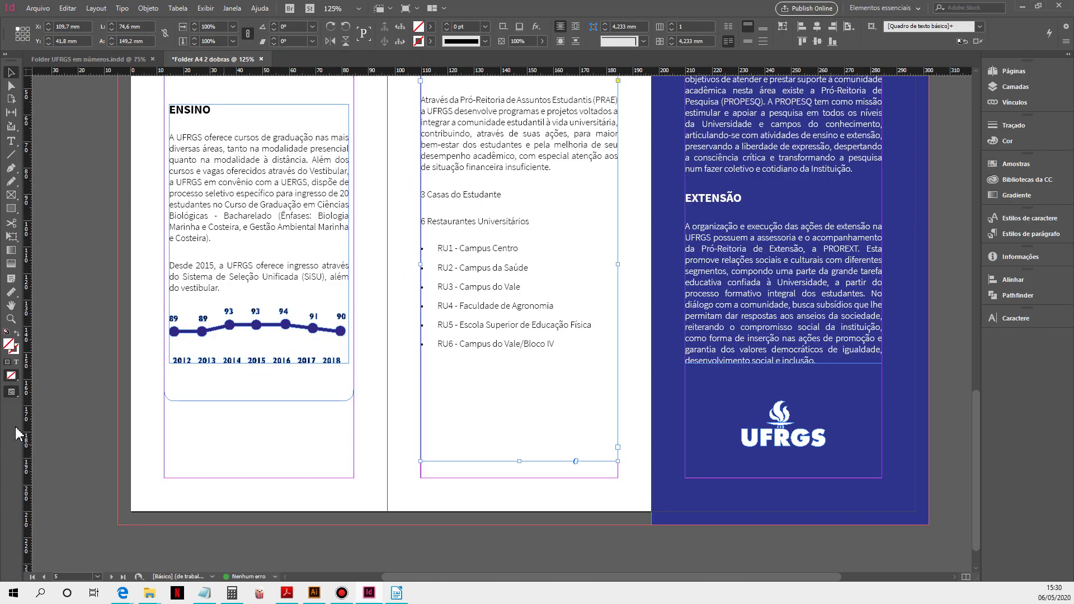
pyautogui.click(95, 431)
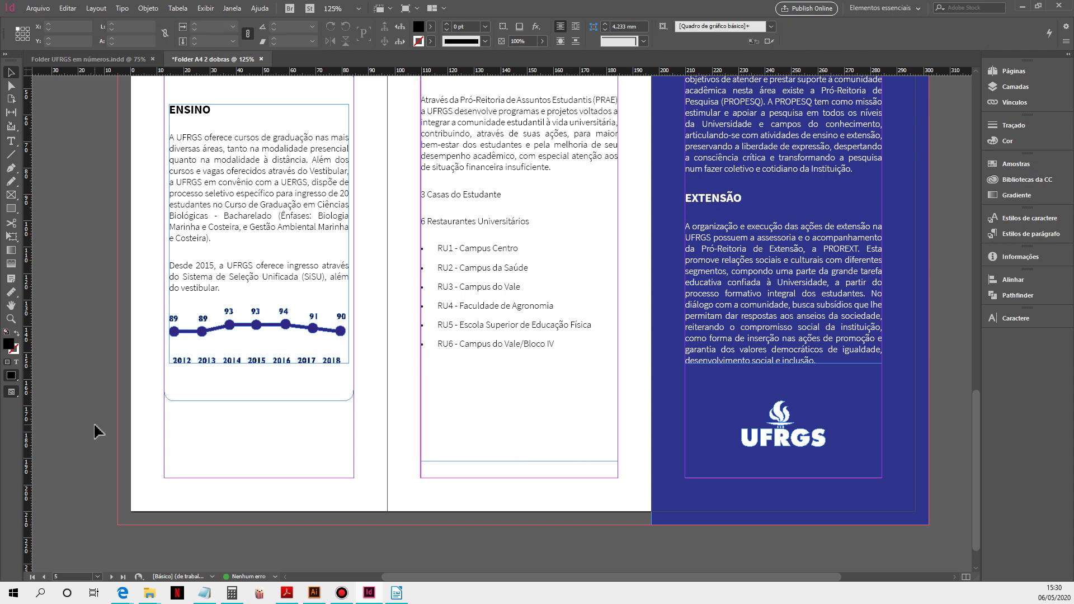
pyautogui.hotkey('ctrl', 'v')
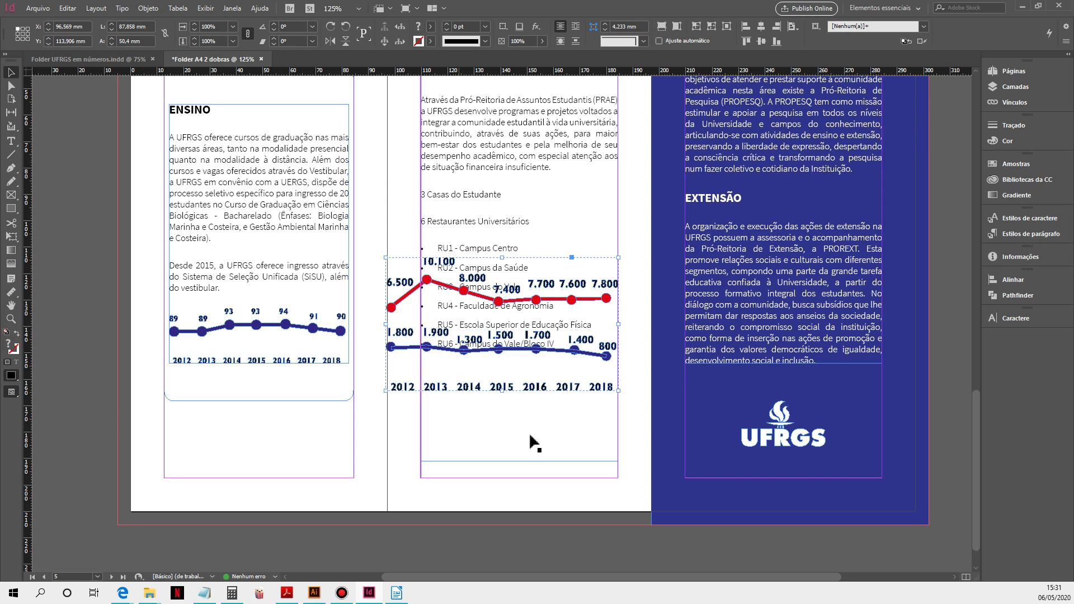
pyautogui.press('Delete')
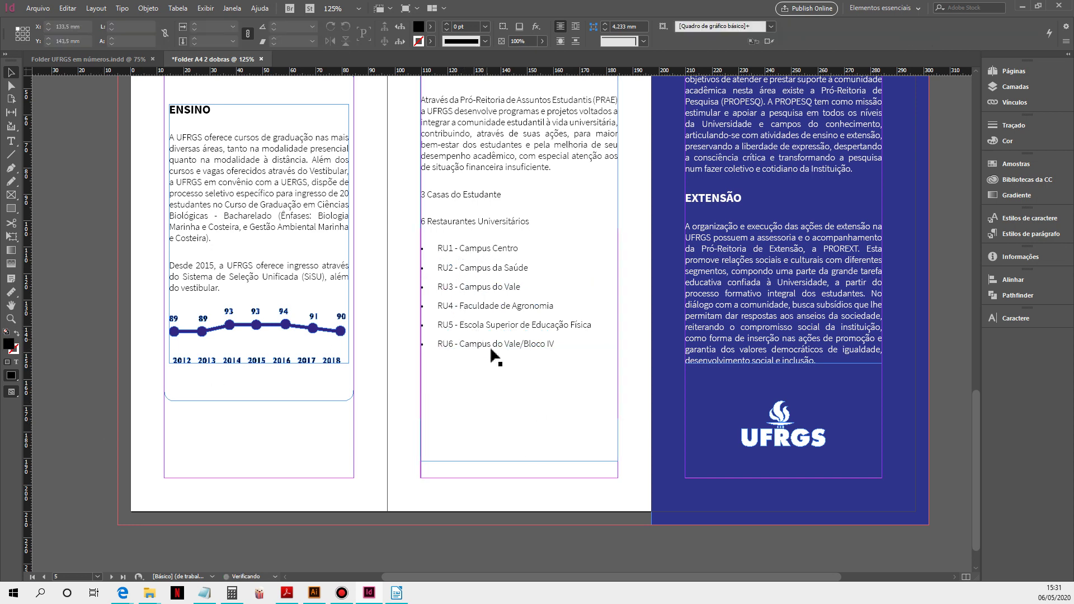
pyautogui.press('t')
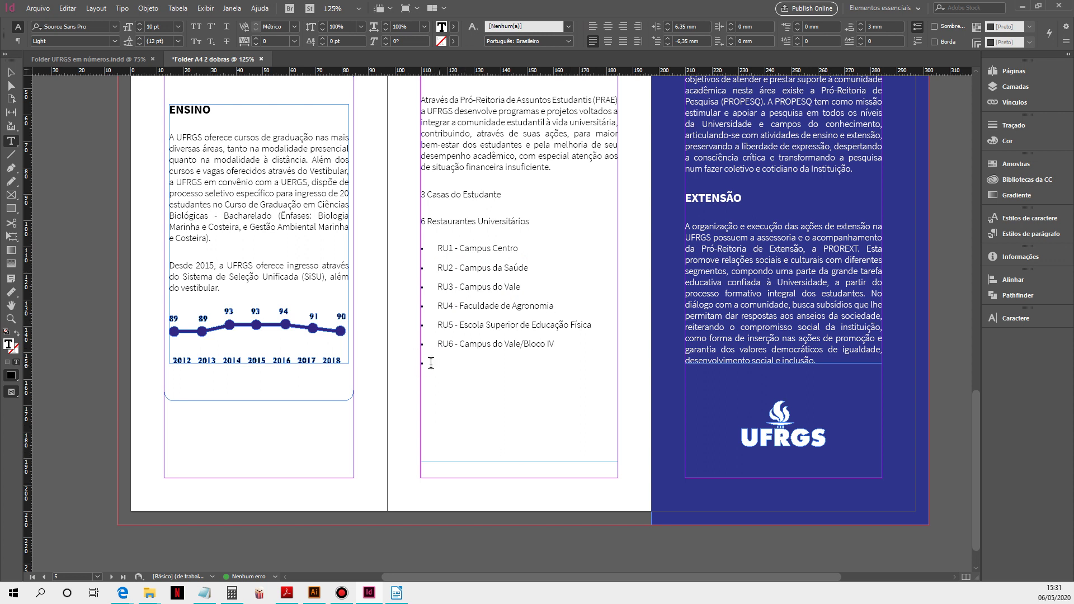
pyautogui.click(915, 29)
pyautogui.click(11, 72)
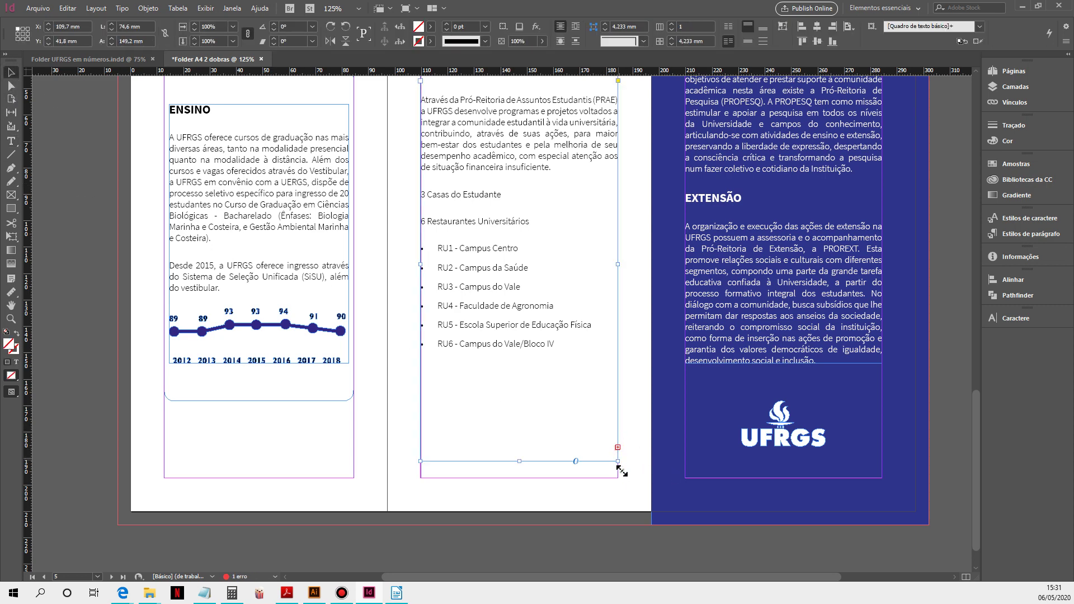
# - Resize the ASSISTÊNCIA ESTUDANTIL text frame to about 74.6 by 171 mm, positioned at X 109.7 mm and Y 46 mm within the column margins
pyautogui.moveTo(619, 464); pyautogui.dragTo(647, 527)
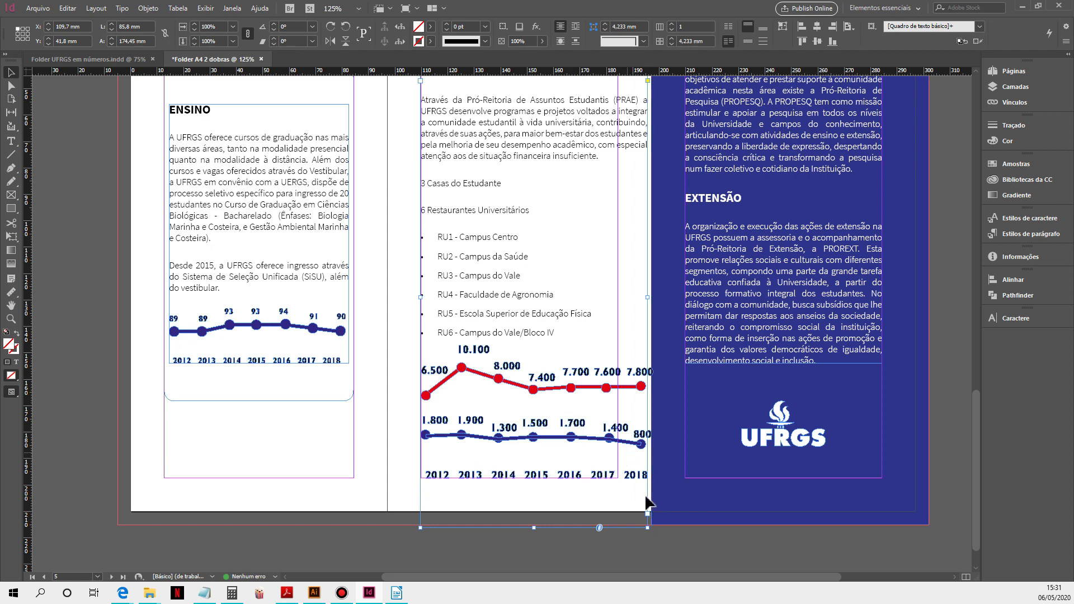
pyautogui.moveTo(648, 528); pyautogui.dragTo(642, 499)
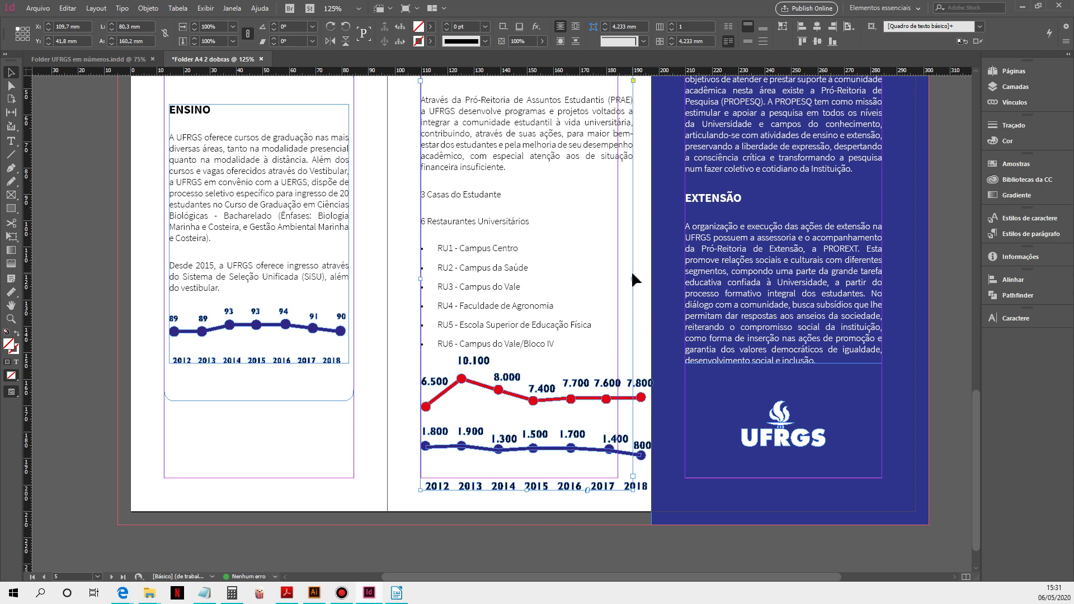
pyautogui.moveTo(633, 278); pyautogui.dragTo(608, 278)
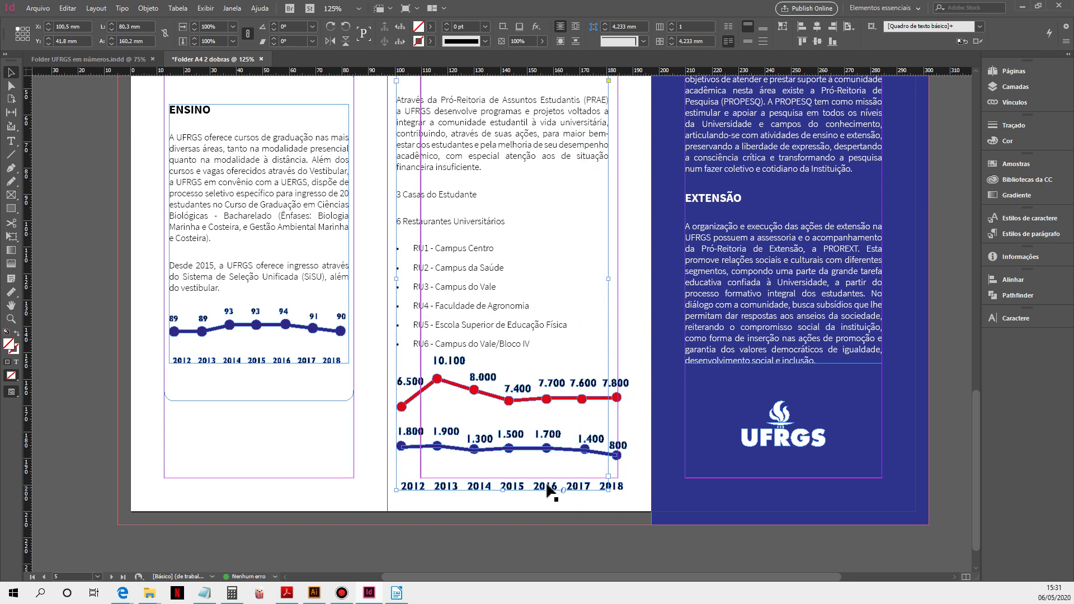
pyautogui.moveTo(502, 490); pyautogui.dragTo(502, 441)
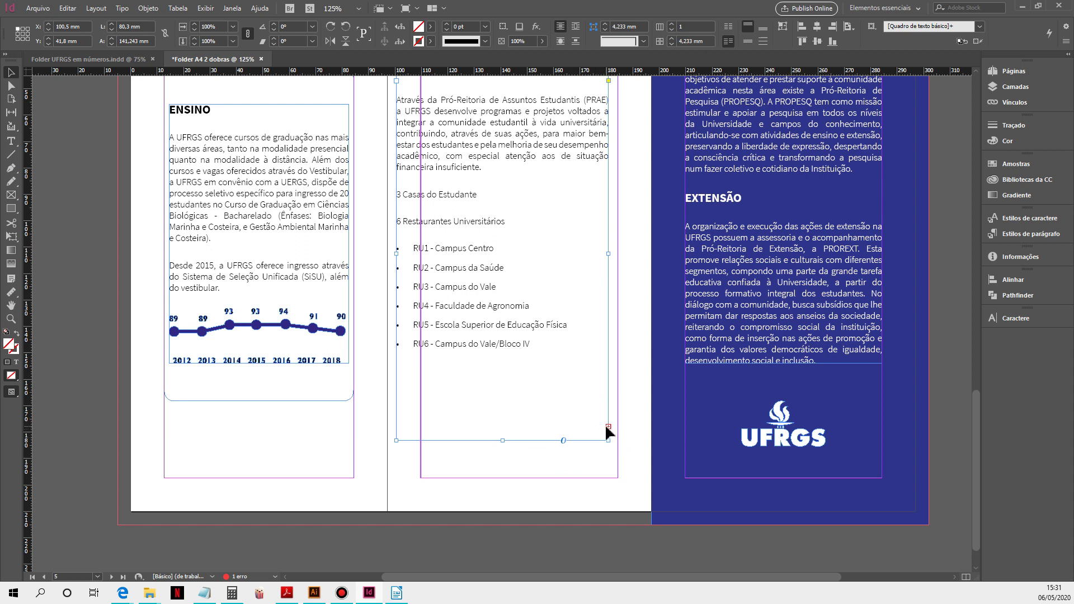
pyautogui.moveTo(447, 216); pyautogui.dragTo(471, 226)
pyautogui.moveTo(633, 265); pyautogui.dragTo(619, 329)
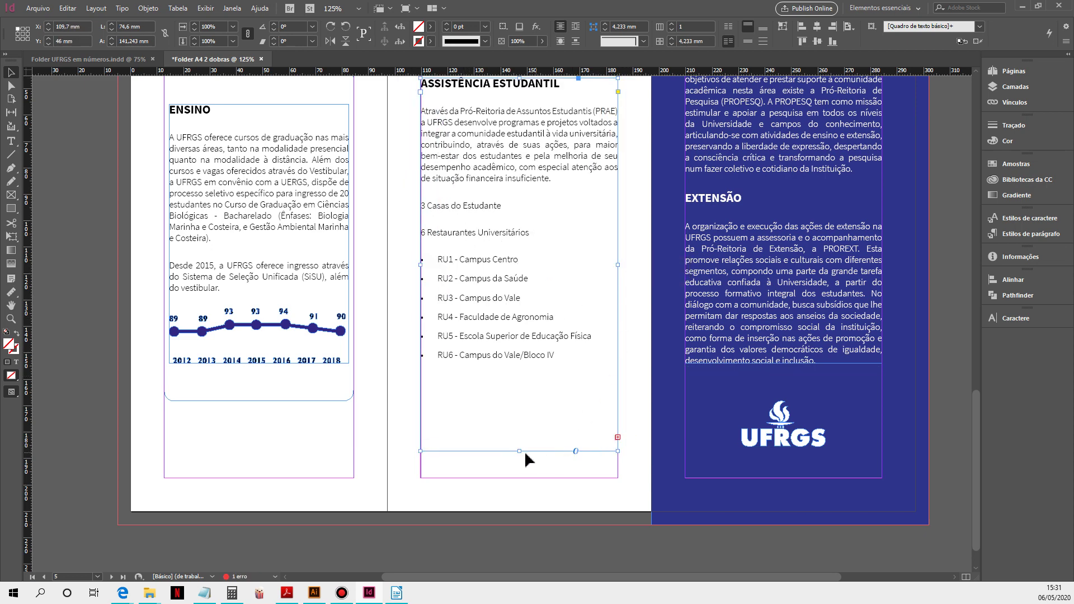
pyautogui.moveTo(519, 455); pyautogui.dragTo(521, 530)
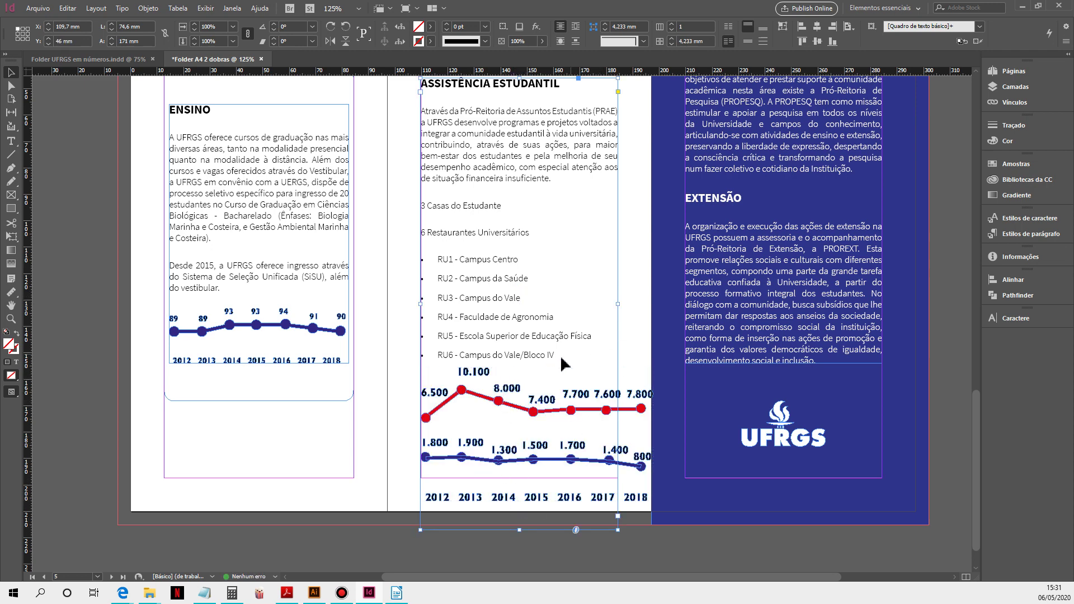
# - Scale the inline chart down to about 74.7 by 42.9 mm and add an unbulleted blank line above it, after RU6
pyautogui.click(570, 399)
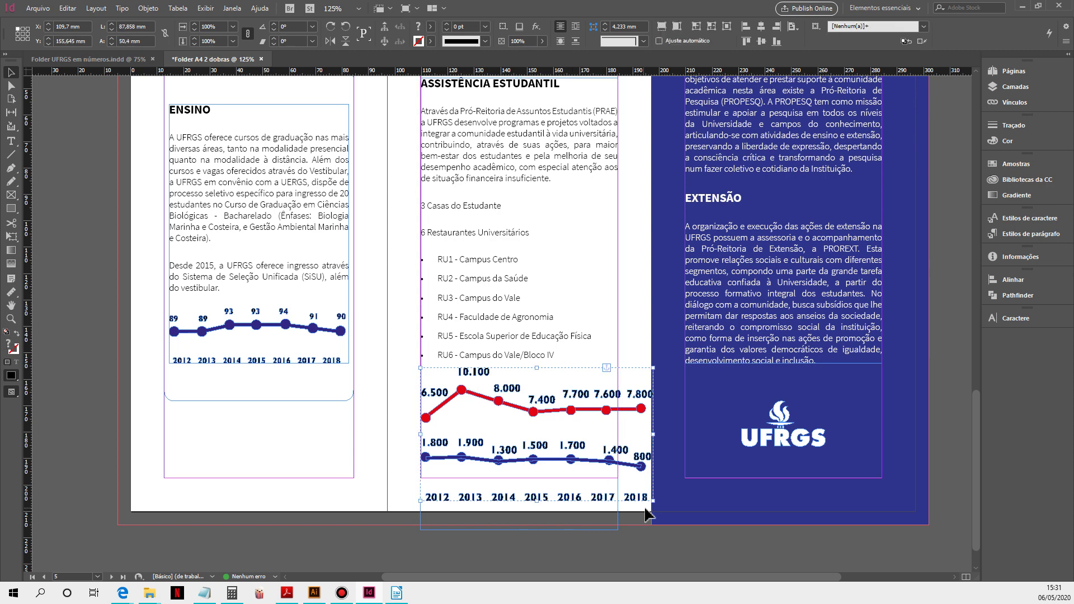
pyautogui.moveTo(653, 503); pyautogui.dragTo(617, 483)
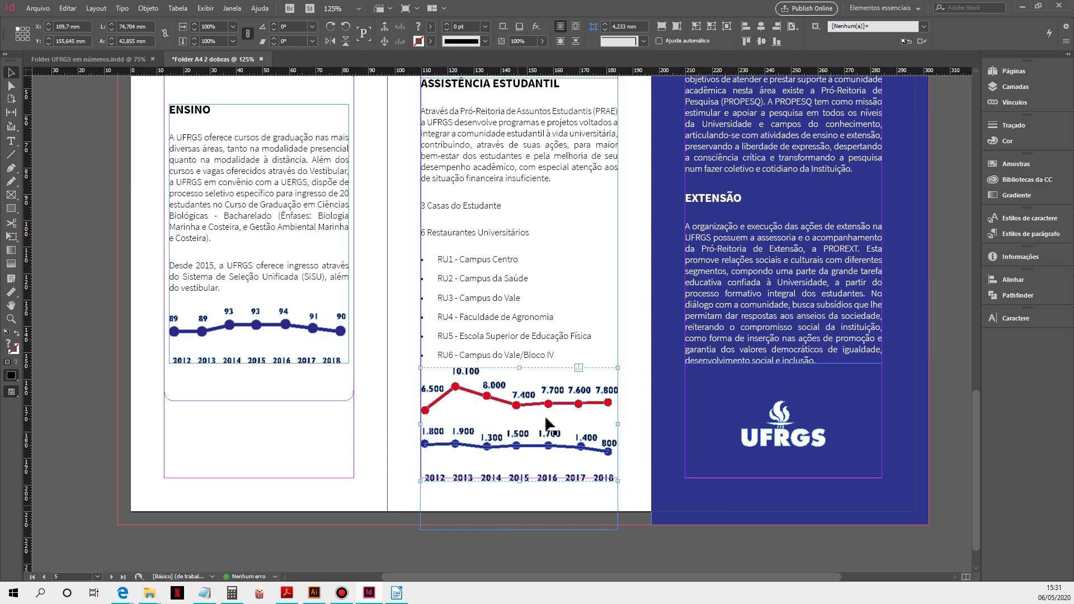
pyautogui.click(553, 362)
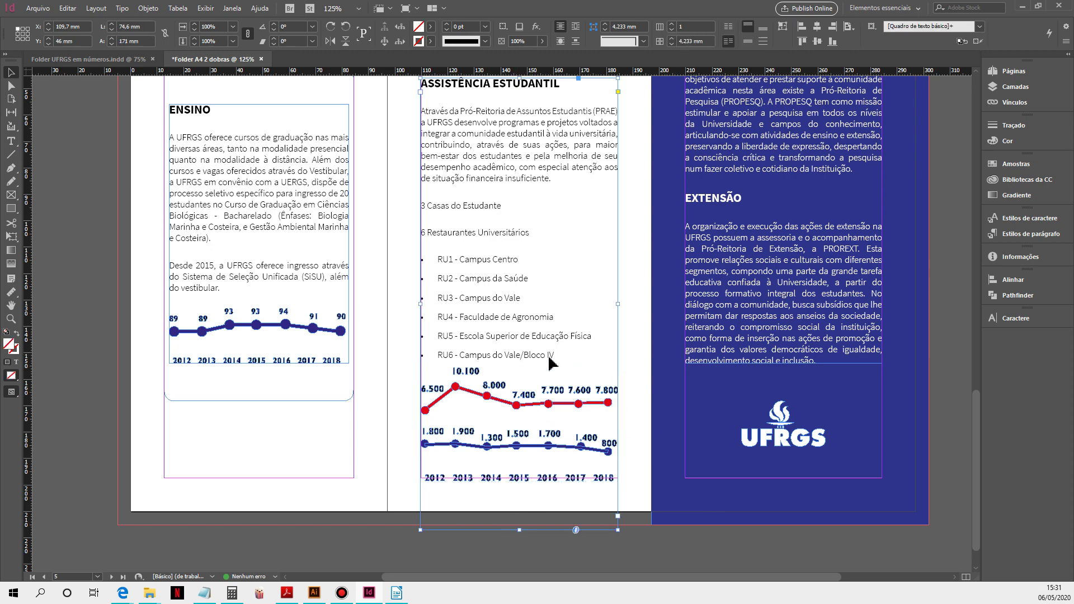
pyautogui.doubleClick(563, 353)
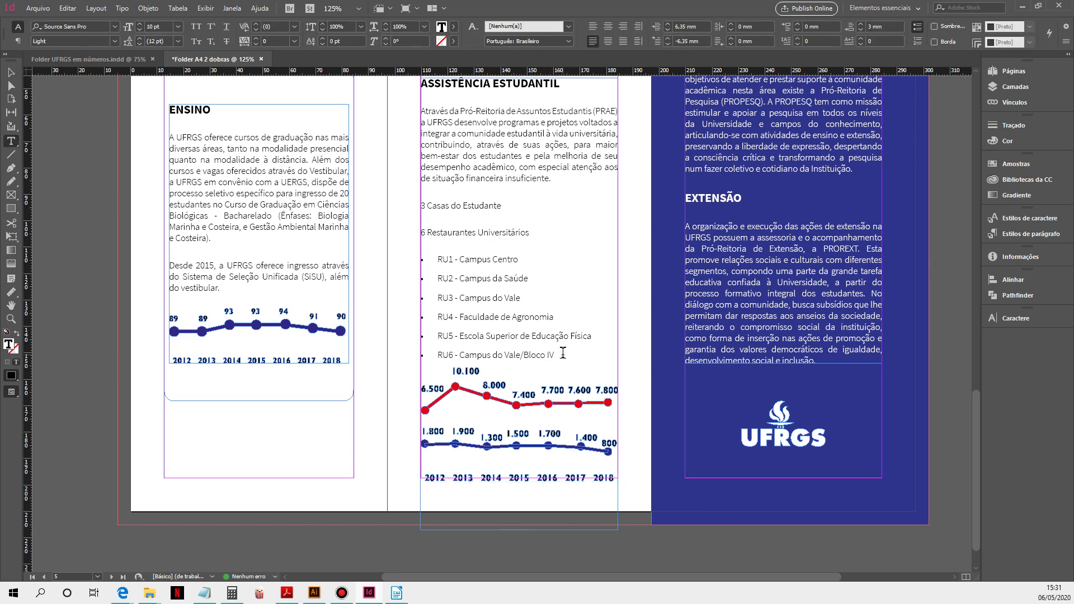
pyautogui.press('Return')
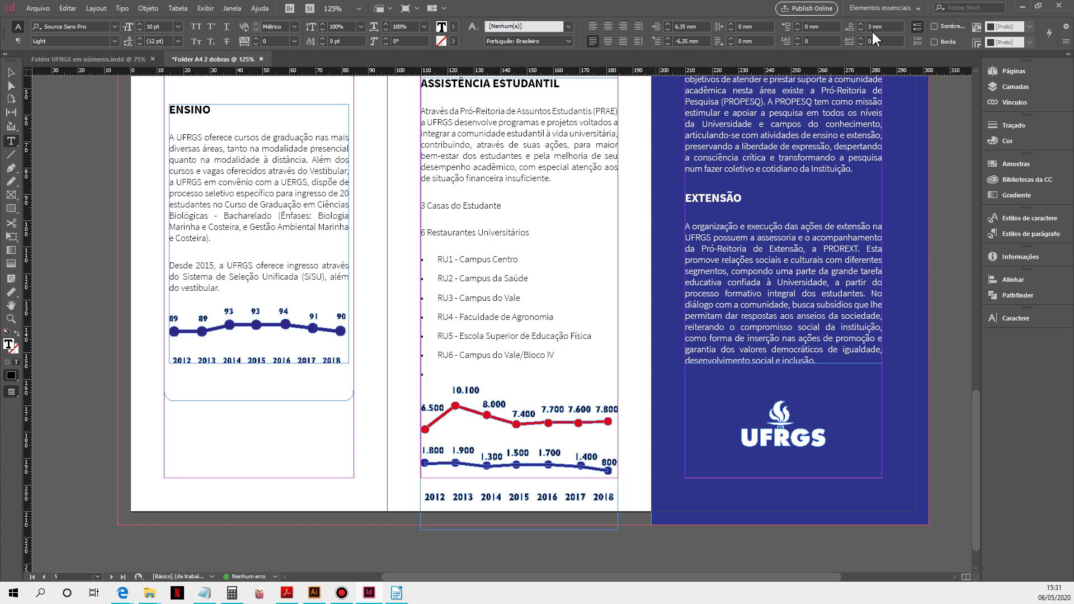
pyautogui.click(918, 27)
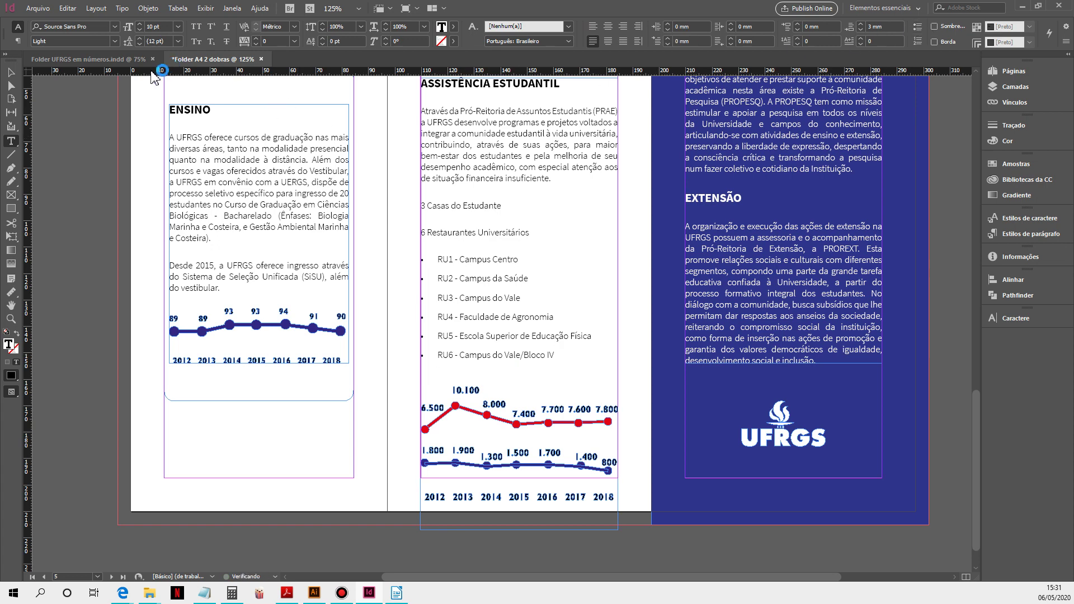
# - Move the ASSISTÊNCIA ESTUDANTIL frame up to the top margin at Y 12.7 mm and preview the page without guides
pyautogui.click(11, 73)
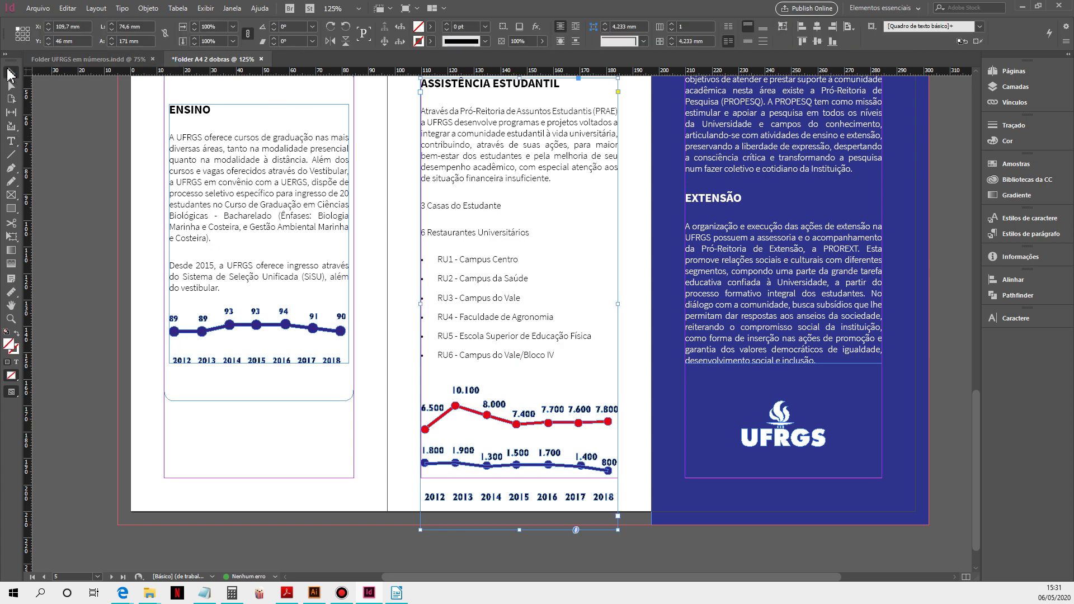
pyautogui.keyDown('ctrl'); pyautogui.keyDown('alt'); pyautogui.click(556, 320); pyautogui.keyUp('alt'); pyautogui.keyUp('ctrl')
pyautogui.keyDown('ctrl'); pyautogui.keyDown('alt'); pyautogui.click(488, 350); pyautogui.keyUp('alt'); pyautogui.keyUp('ctrl')
pyautogui.moveTo(480, 355); pyautogui.dragTo(480, 316)
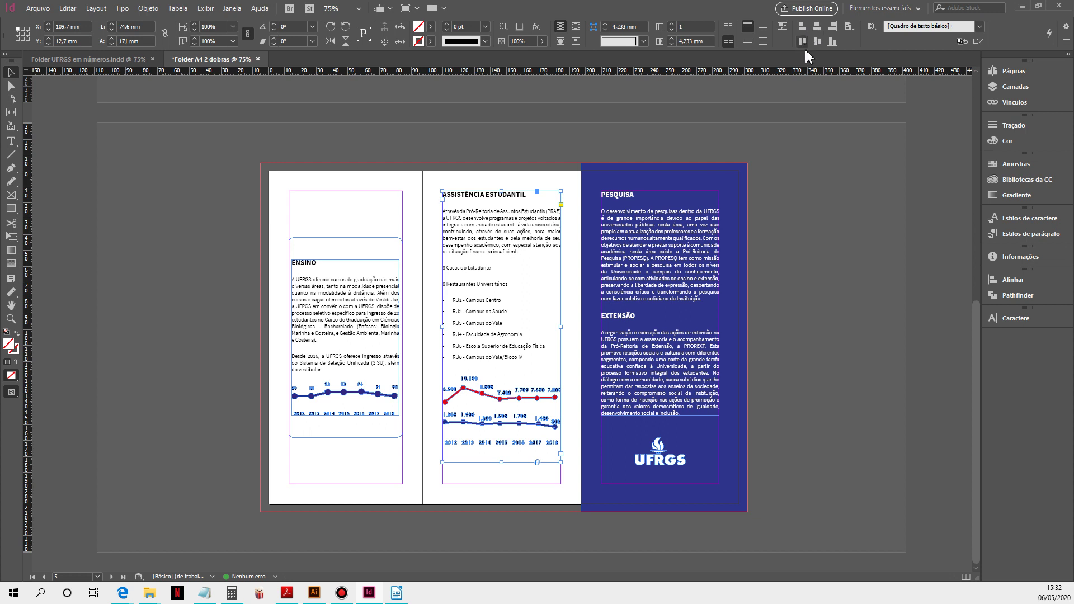
pyautogui.click(851, 201)
pyautogui.press('w')
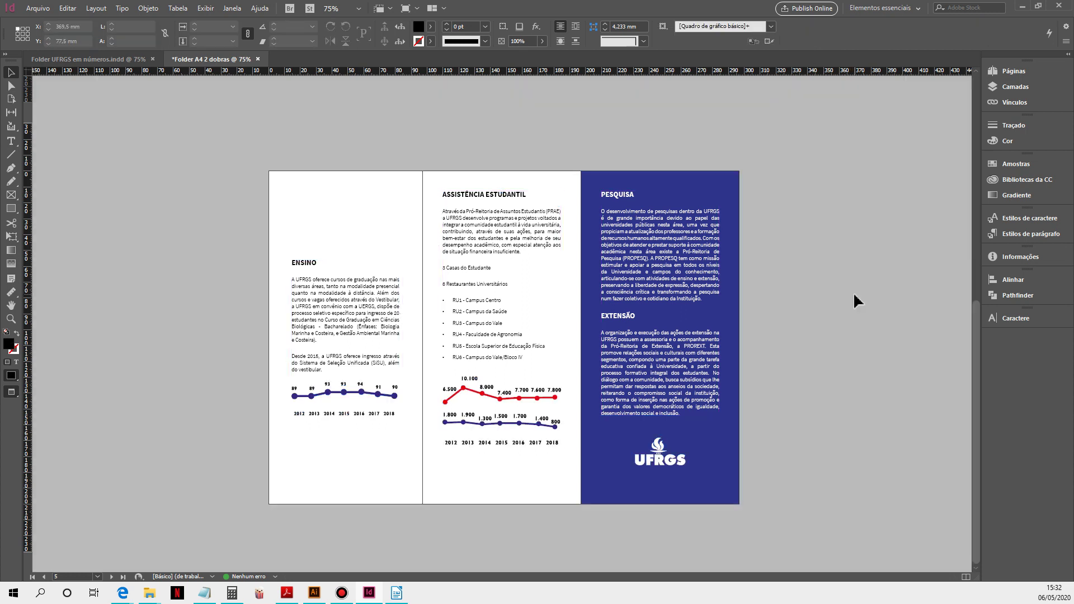
# - Move the ASSISTÊNCIA ESTUDANTIL frame, the PESQUISA and EXTENSÃO text and the UFRGS logo down together to Y 20.2 mm
pyautogui.click(455, 321)
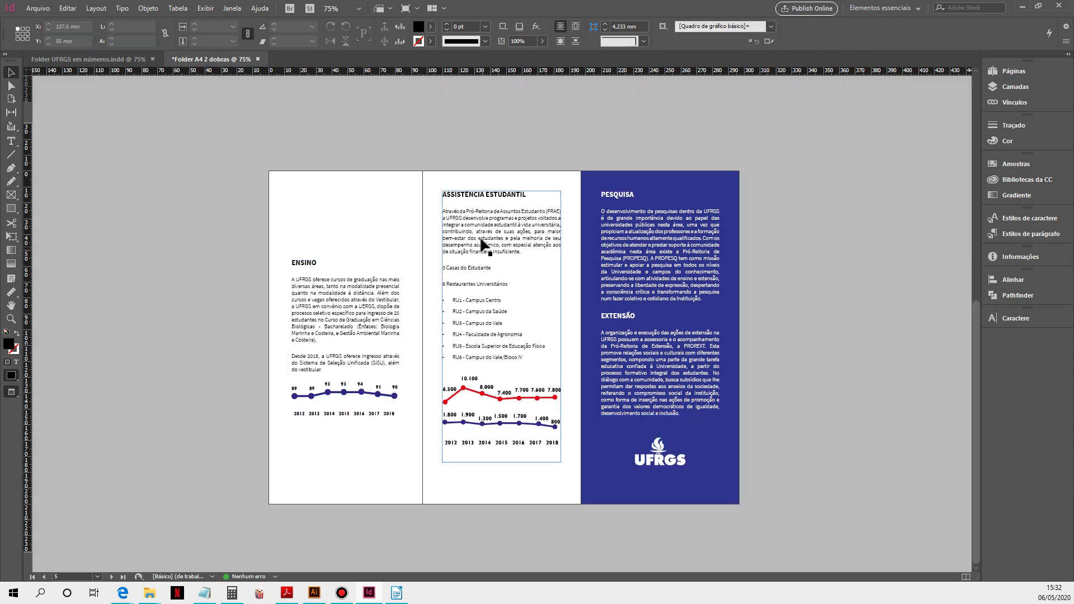
pyautogui.keyDown('shift'); pyautogui.click(663, 261); pyautogui.keyUp('shift')
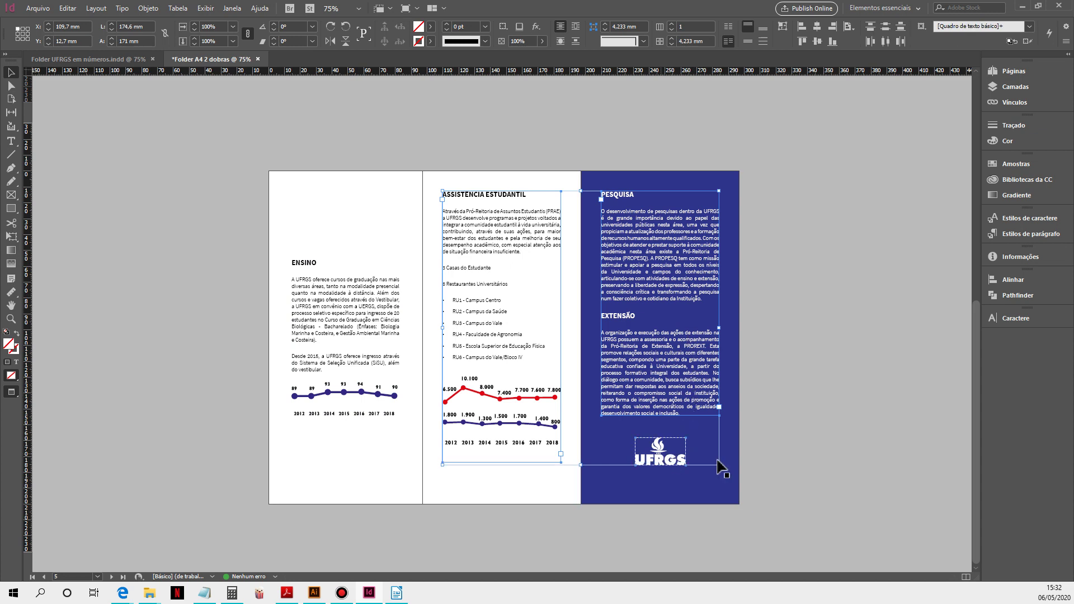
pyautogui.hotkey('shift', 'Down')
pyautogui.hotkey('shift', 'Down')
pyautogui.hotkey('shift', 'Down')
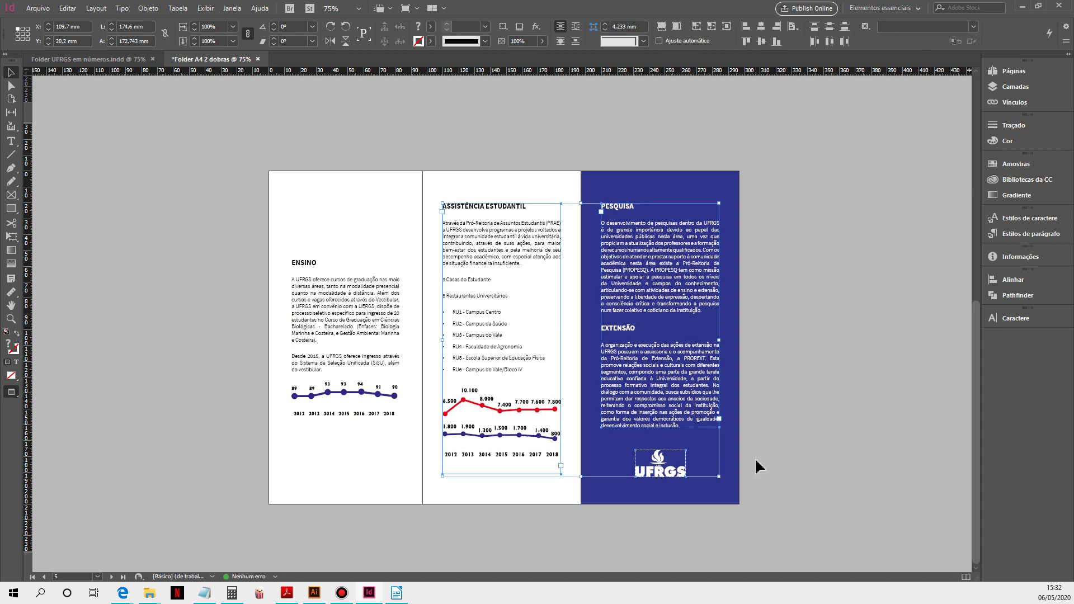
pyautogui.click(758, 466)
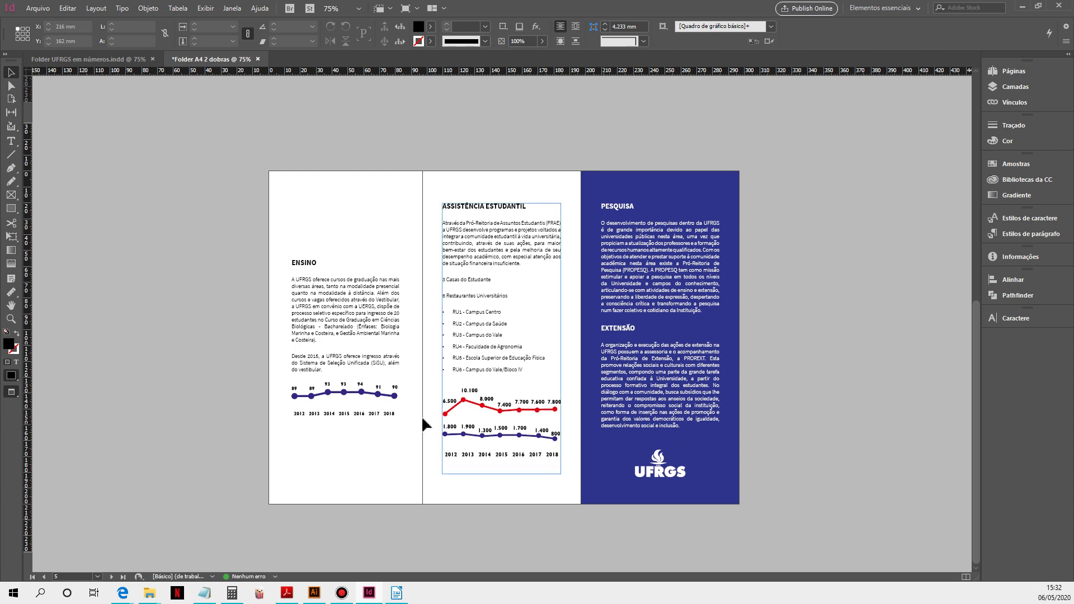
# - Shorten the ASSISTÊNCIA ESTUDANTIL text frame to about 164.1 mm high so it ends just below the chart
pyautogui.click(361, 395)
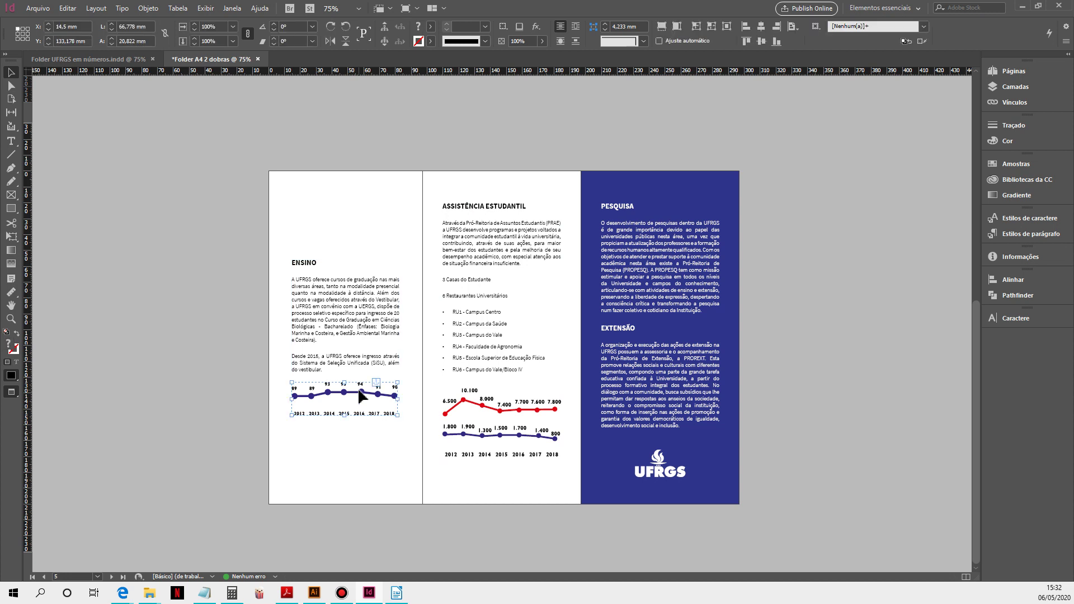
pyautogui.click(500, 303)
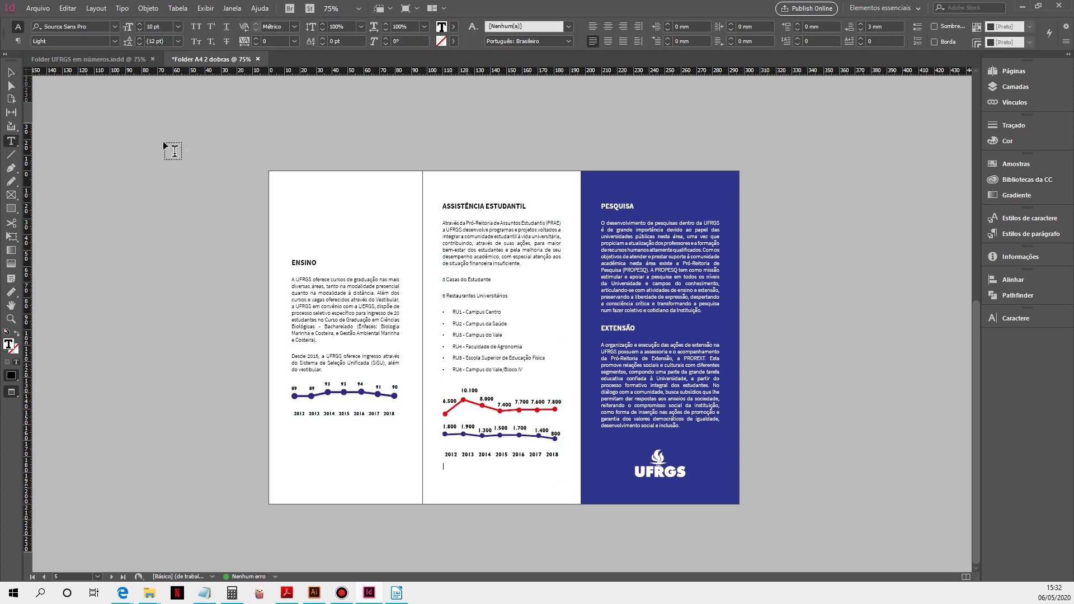
pyautogui.click(11, 73)
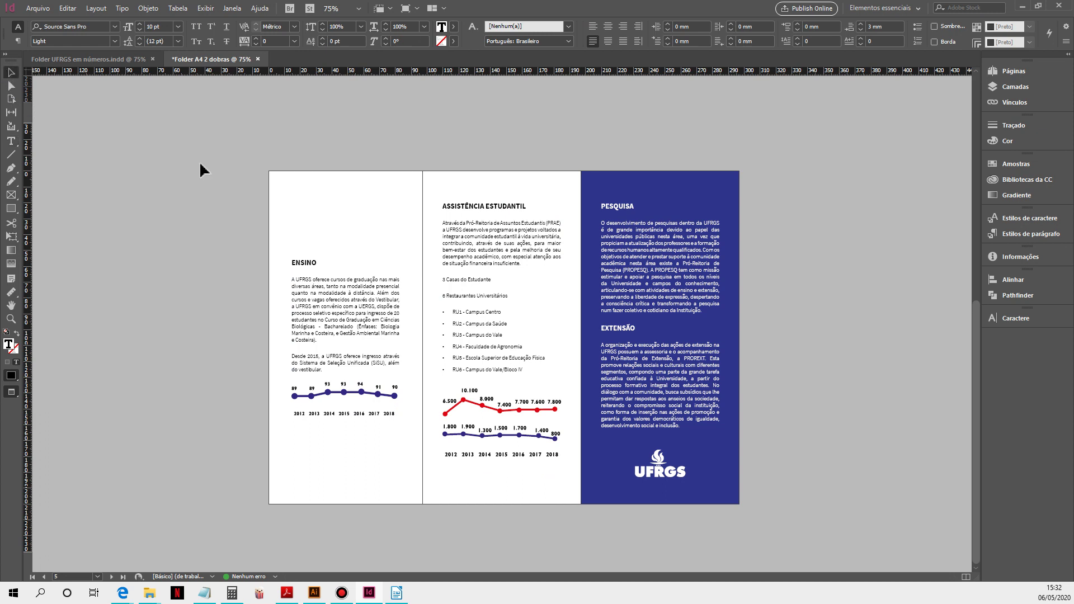
pyautogui.click(504, 464)
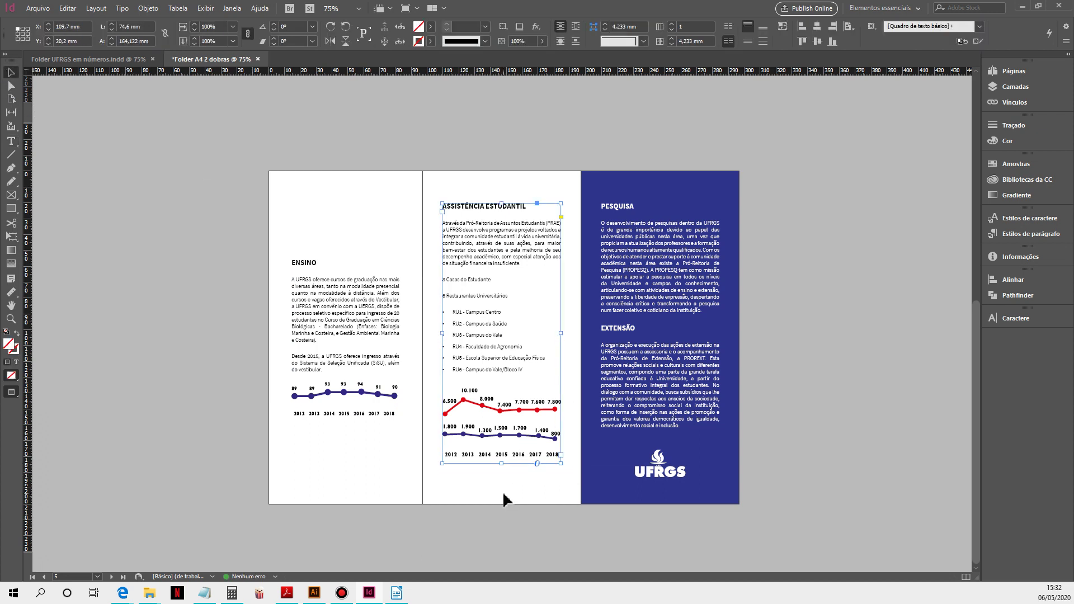
pyautogui.click(365, 370)
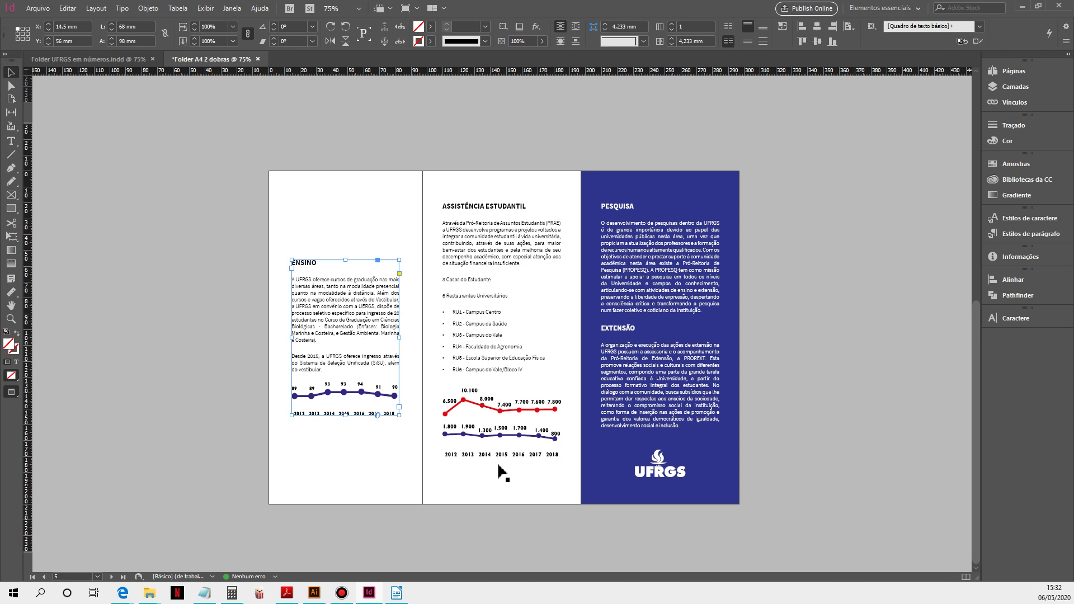
pyautogui.click(506, 435)
pyautogui.click(345, 340)
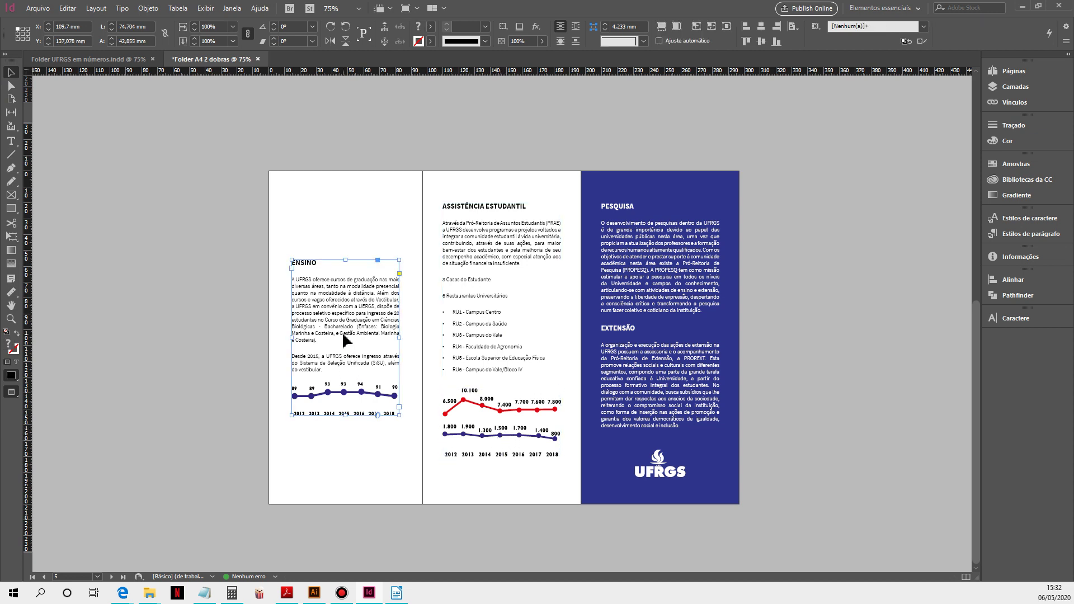
# - Align the ENSINO frame to the bottom edge of the ASSISTÊNCIA ESTUDANTIL frame, using alignment to the selection
pyautogui.keyDown('shift'); pyautogui.click(475, 291); pyautogui.keyUp('shift')
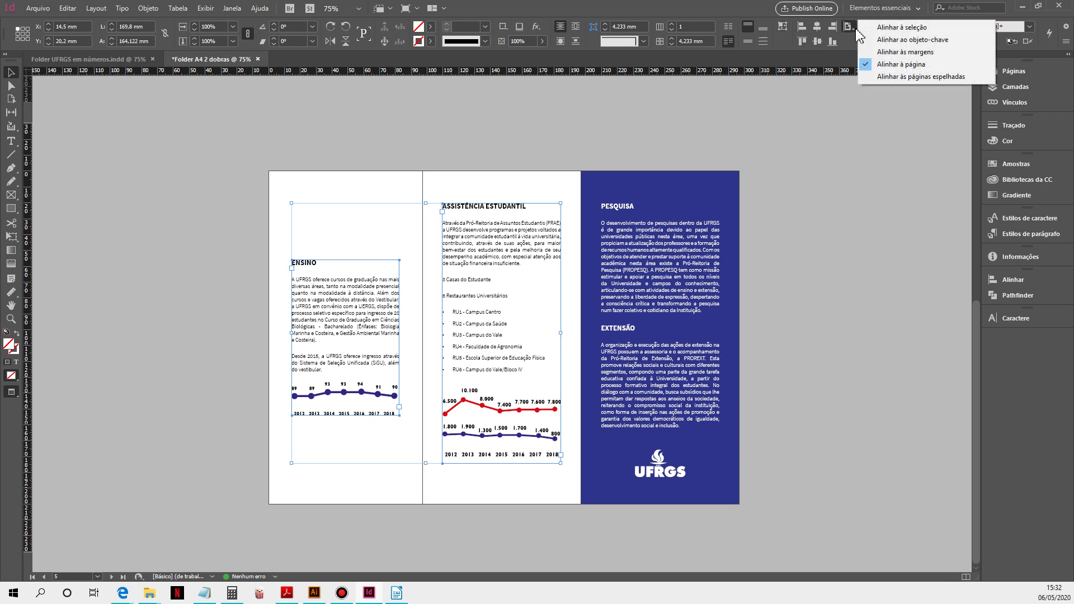
pyautogui.click(895, 27)
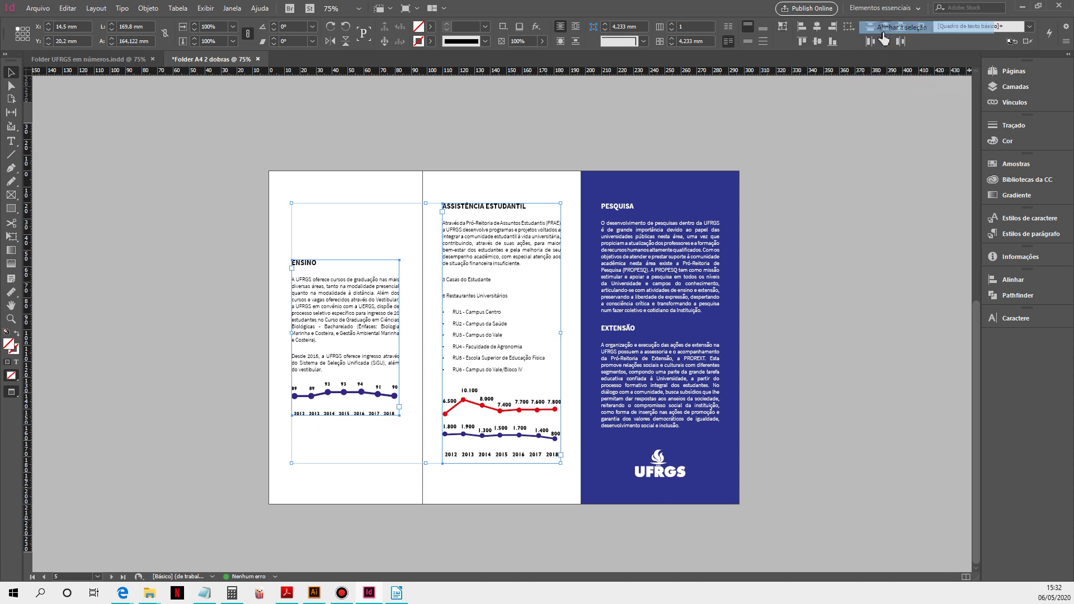
pyautogui.click(833, 42)
pyautogui.click(865, 222)
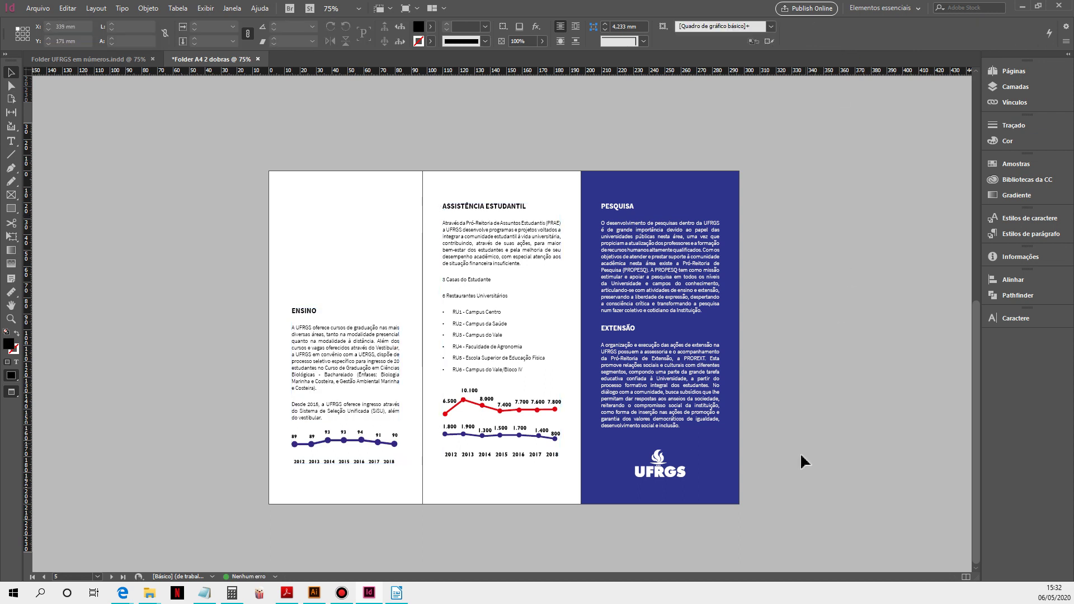
# - Shorten the ASSISTÊNCIA ESTUDANTIL frame to 161.3 mm high and add horizontal guides across the first two panels at the ENSINO frame's bottom edge
pyautogui.click(482, 463)
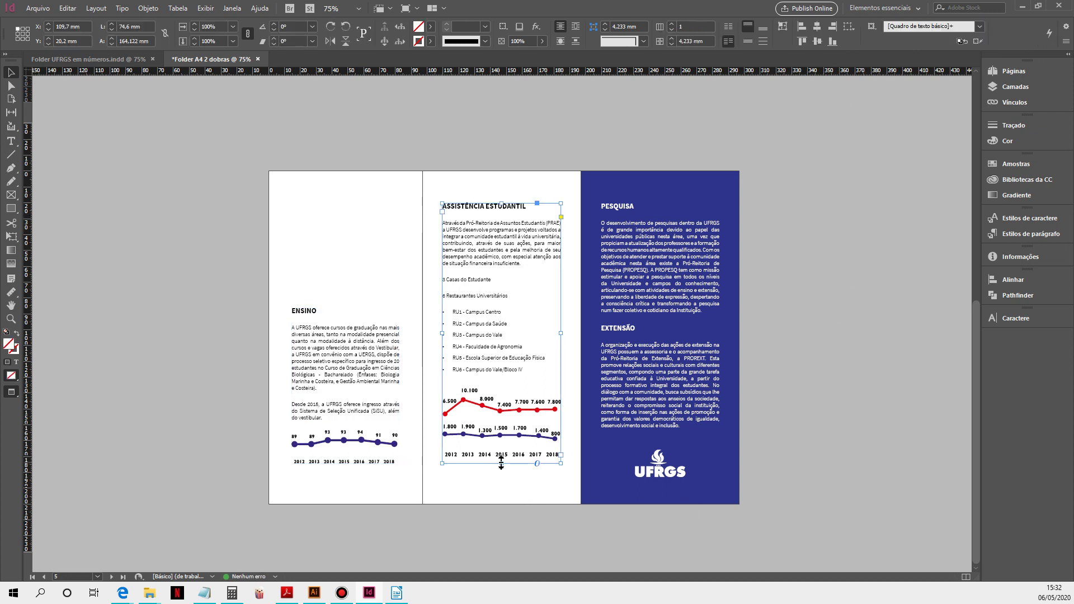
pyautogui.moveTo(502, 464); pyautogui.dragTo(502, 459)
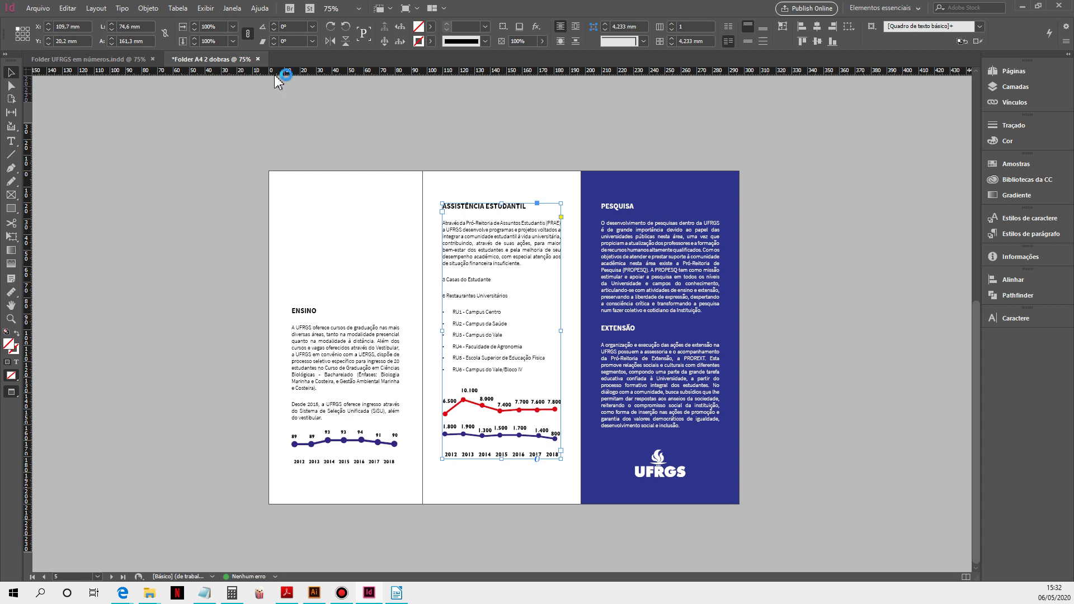
pyautogui.moveTo(267, 71); pyautogui.dragTo(328, 468)
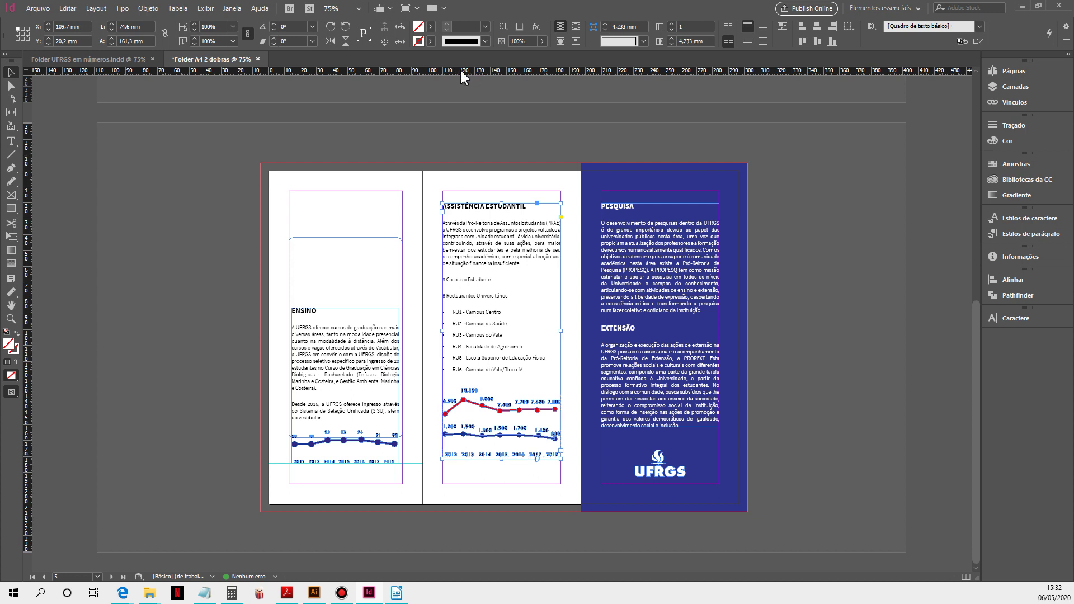
pyautogui.moveTo(462, 76); pyautogui.dragTo(484, 473)
# - Move the ASSISTÊNCIA ESTUDANTIL frame down to Y 24.7 mm so its chart's years line up with the ENSINO chart's
pyautogui.hotkey('shift', 'Down')
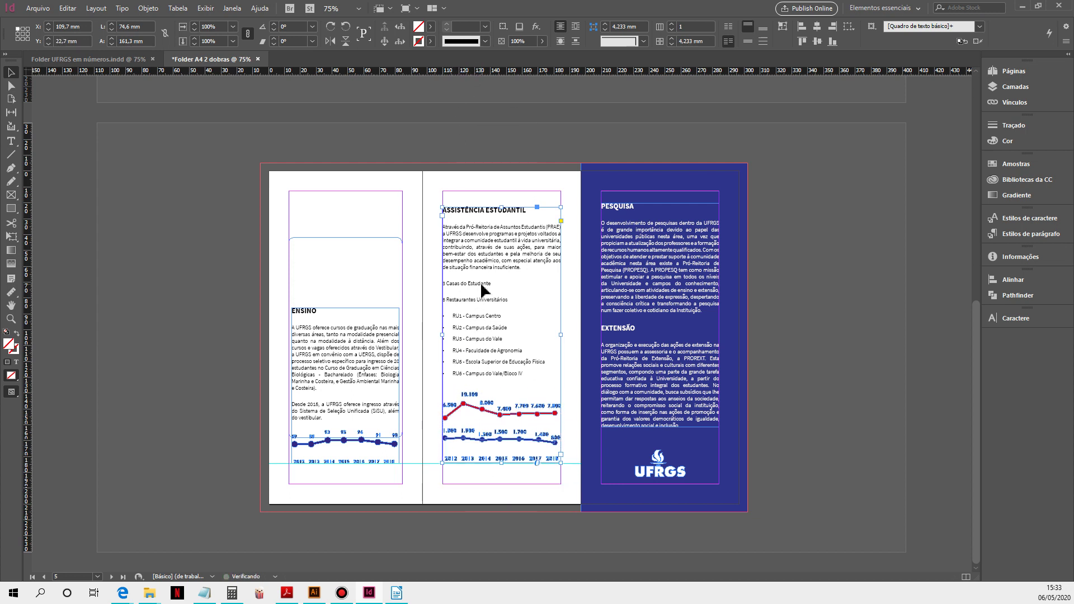
pyautogui.press('Down')
pyautogui.click(234, 290)
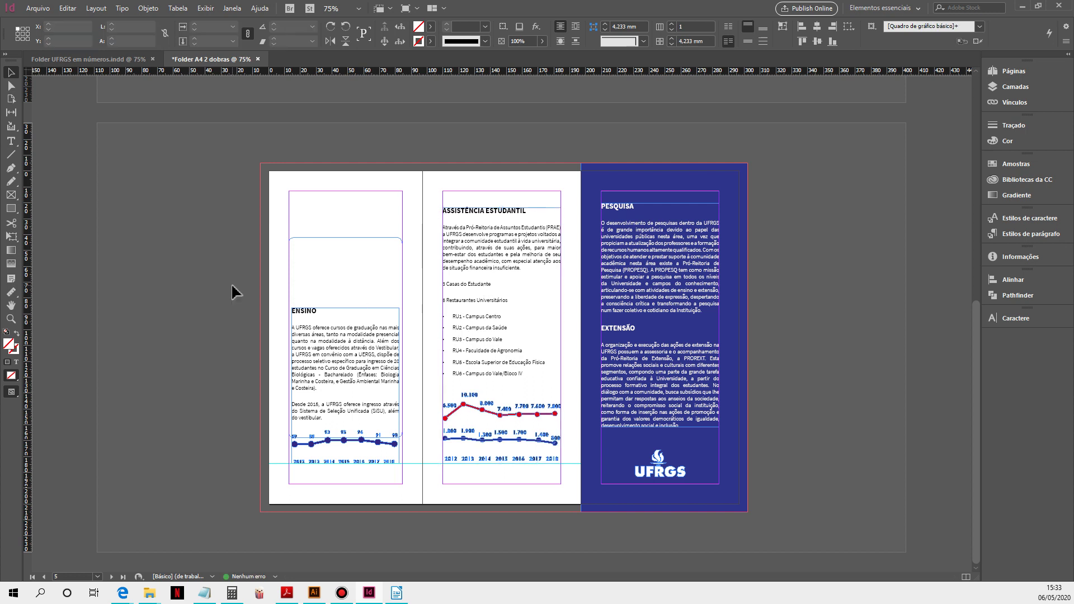
pyautogui.press('w')
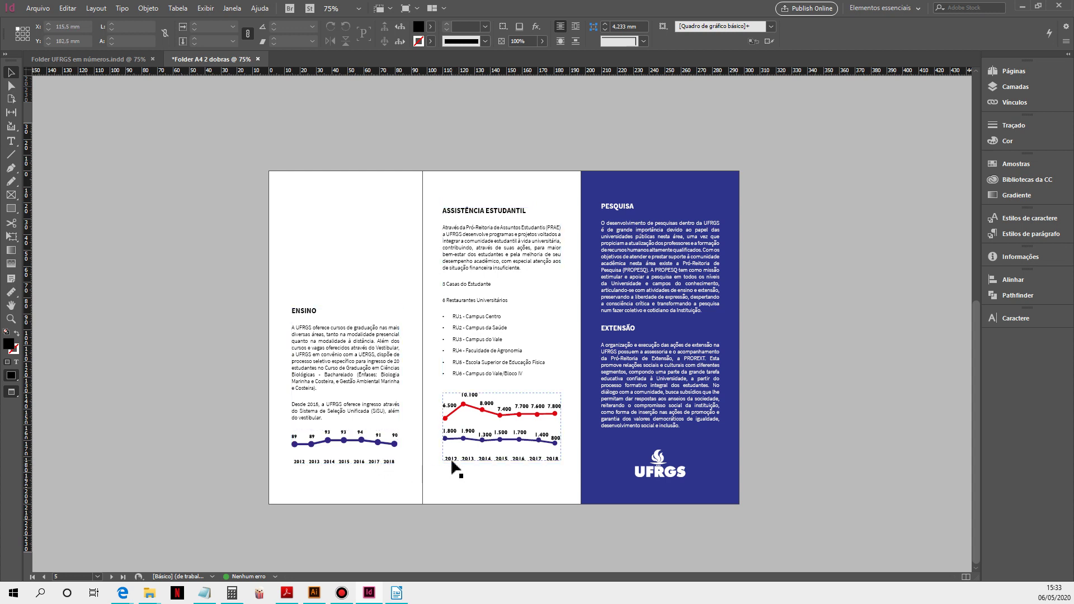
pyautogui.moveTo(455, 338); pyautogui.dragTo(460, 339)
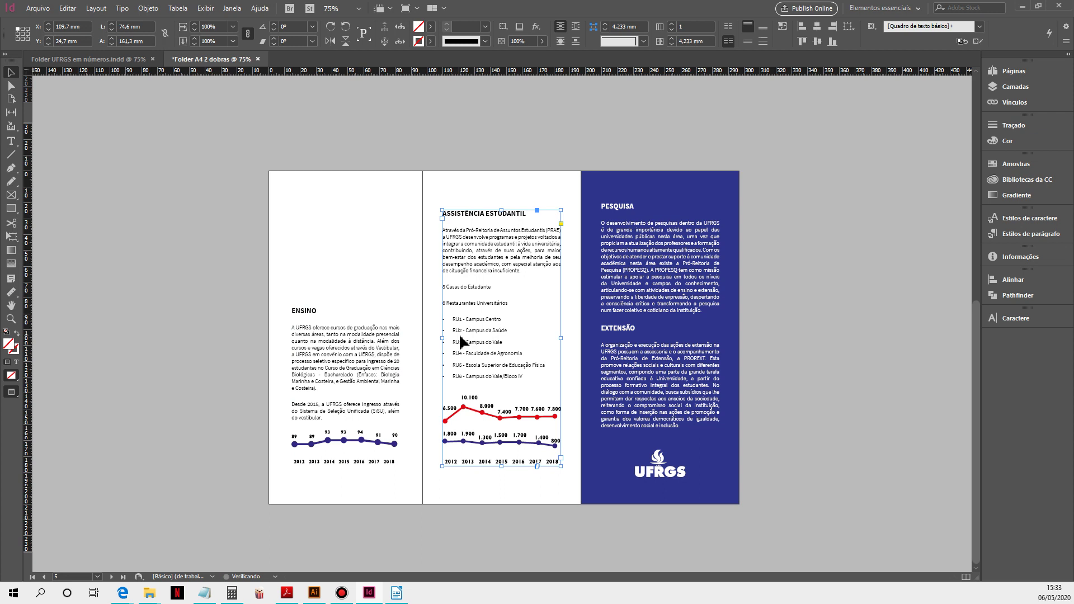
pyautogui.click(787, 384)
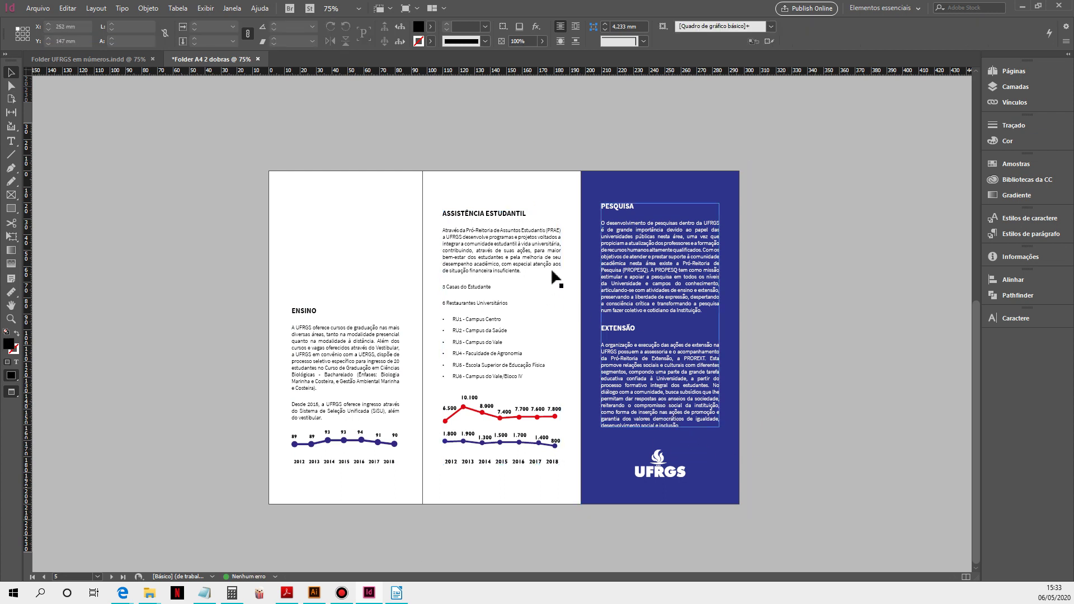
# - Nudge the PESQUISA and EXTENSÃO text frame down to Y 25.2 mm
pyautogui.click(652, 382)
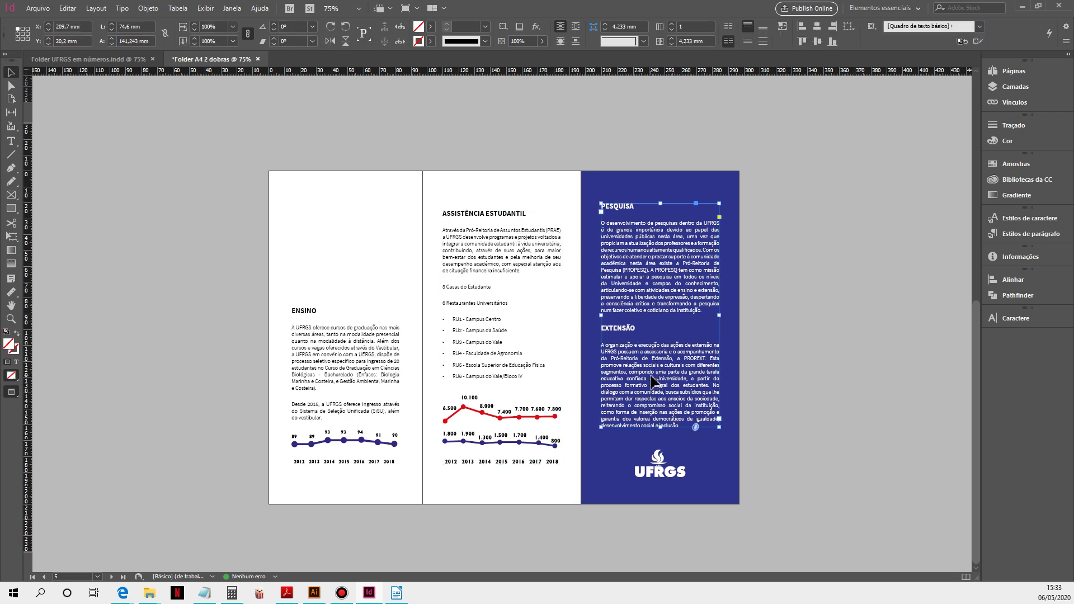
pyautogui.press('Down')
pyautogui.press('Down')
pyautogui.press('Down')
pyautogui.press('Down')
pyautogui.press('Down')
pyautogui.press('Down')
pyautogui.press('Down')
pyautogui.press('Down')
pyautogui.press('Down')
pyautogui.press('Down')
pyautogui.press('Down')
pyautogui.press('Down')
pyautogui.press('Down')
pyautogui.press('Down')
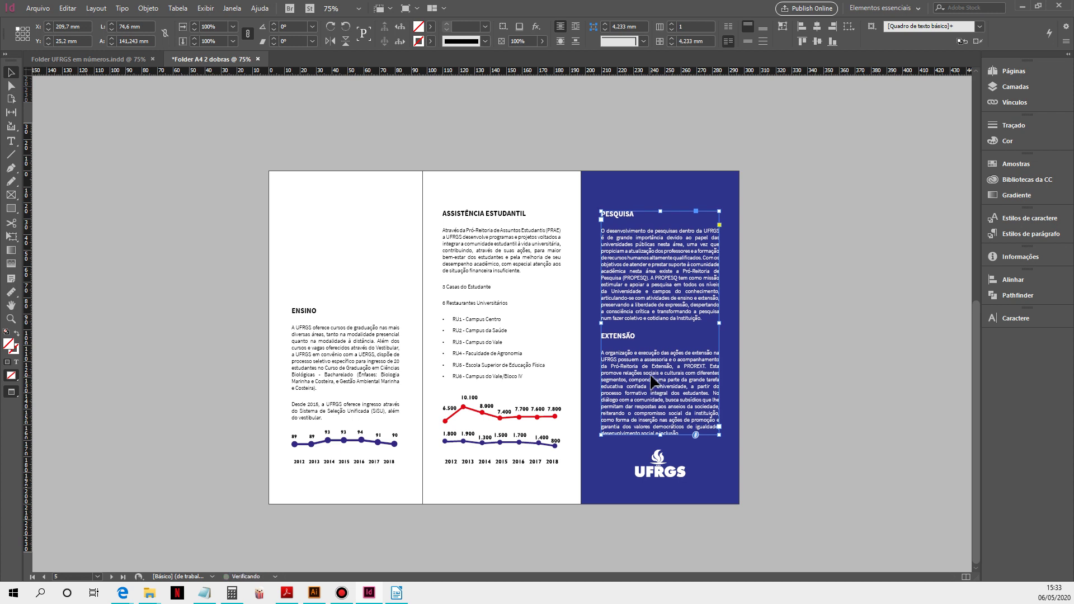
# - Align the top edges of the PESQUISA and EXTENSÃO text frame and the ASSISTÊNCIA ESTUDANTIL frame
pyautogui.keyDown('shift'); pyautogui.click(504, 241); pyautogui.keyUp('shift')
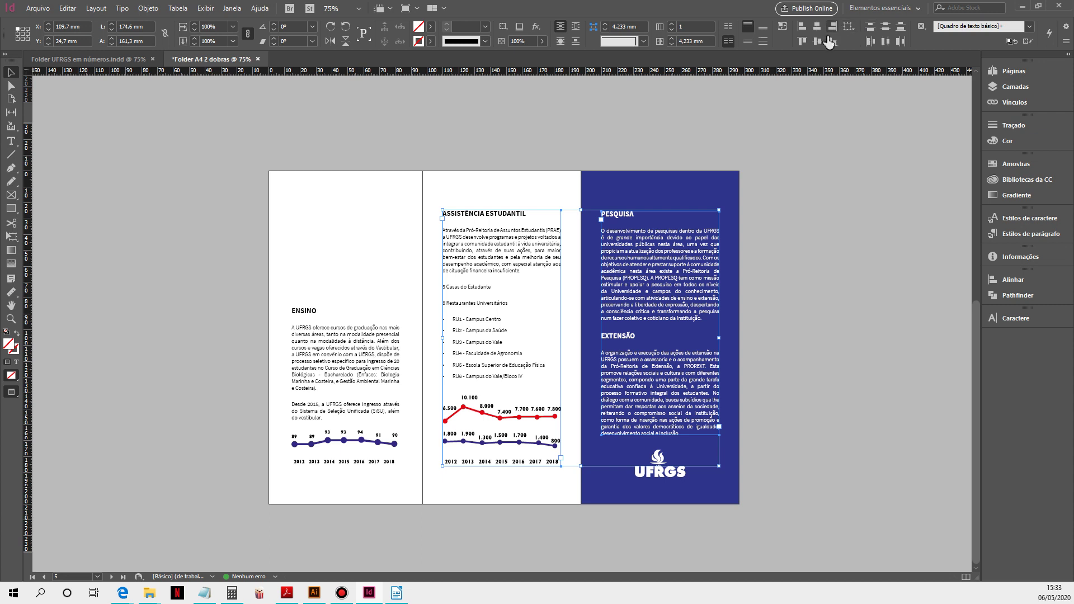
pyautogui.click(801, 43)
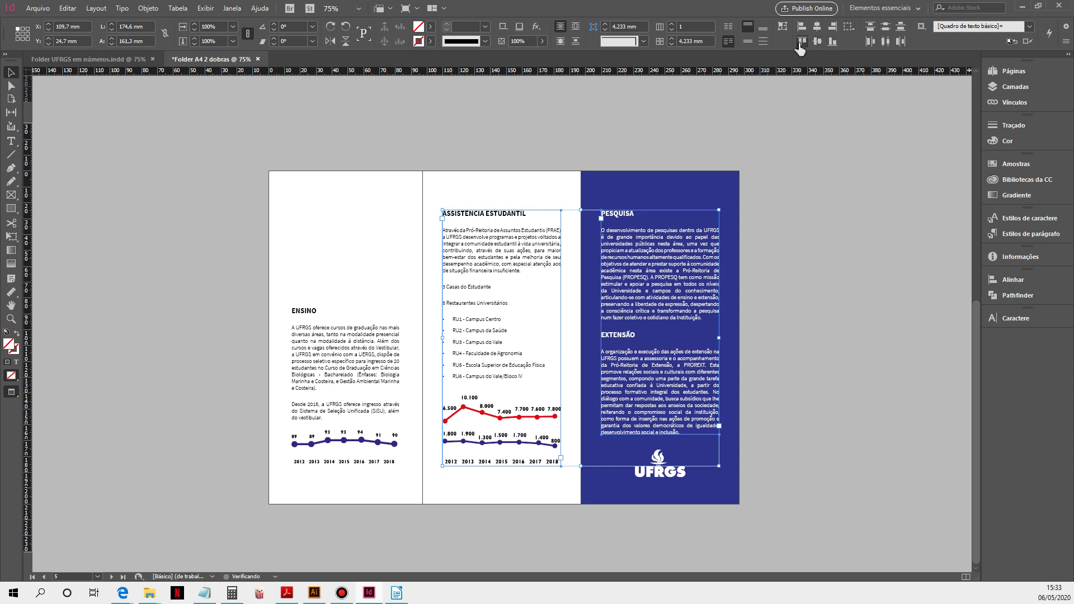
pyautogui.click(847, 291)
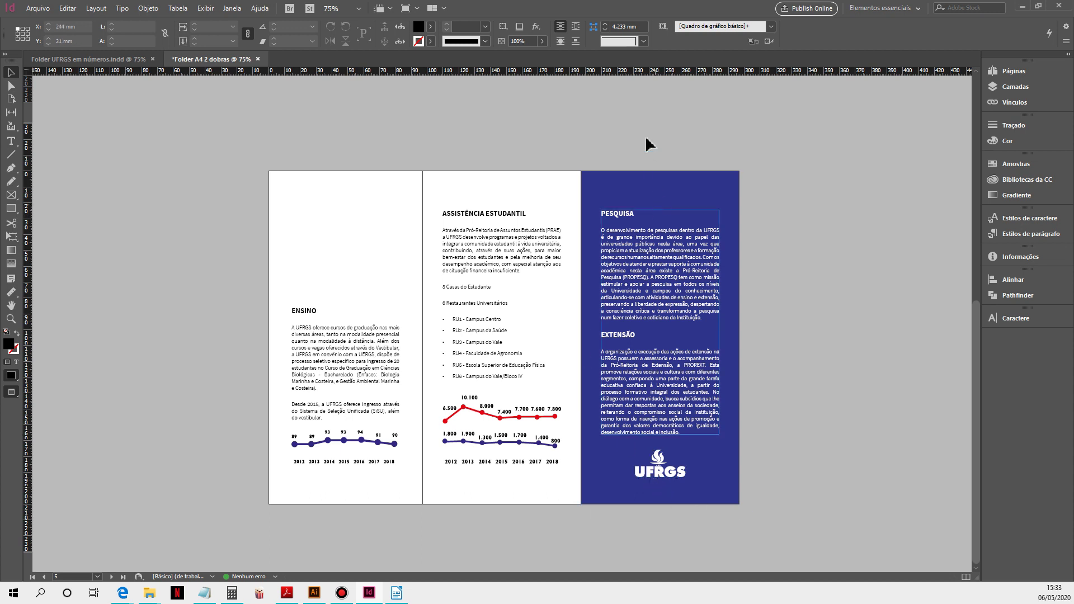
# - Show the guides again and delete the horizontal guides crossing the first two panels below the charts
pyautogui.press('w')
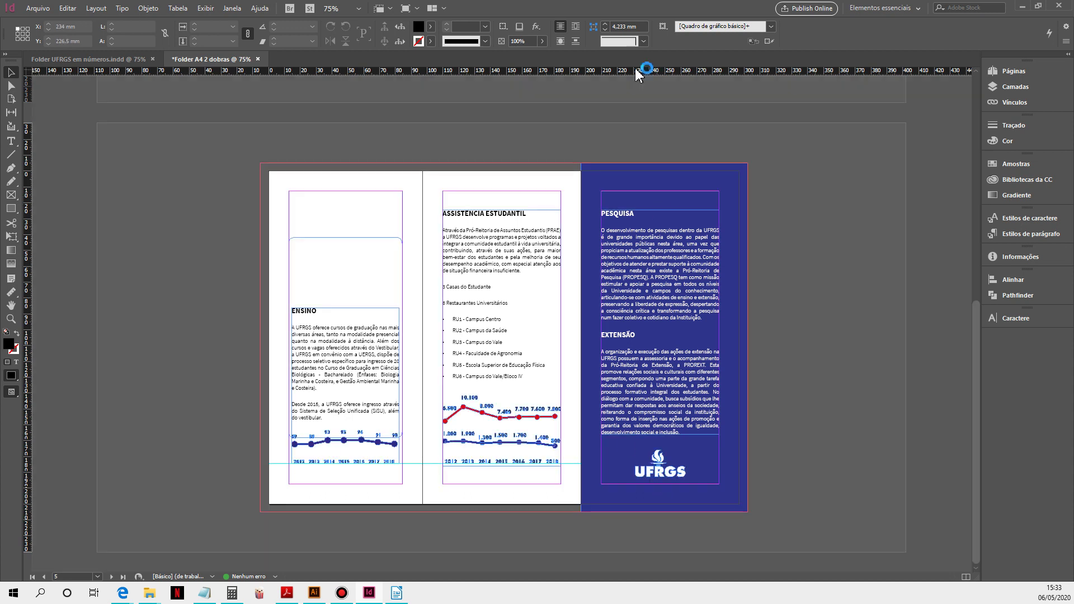
pyautogui.moveTo(635, 69); pyautogui.dragTo(568, 478)
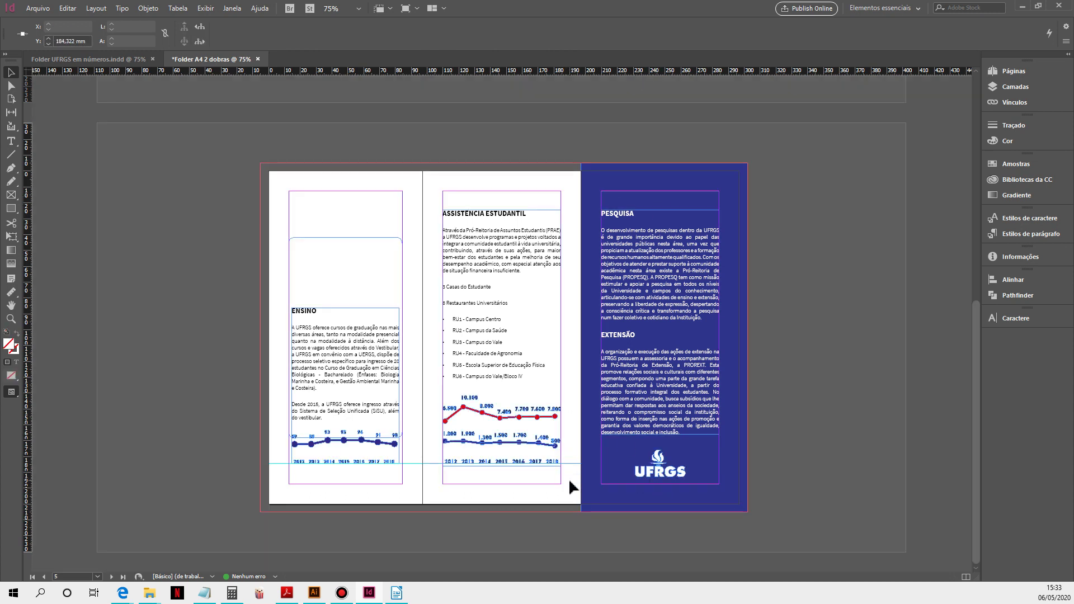
pyautogui.press('Delete')
pyautogui.moveTo(416, 447); pyautogui.dragTo(419, 486)
pyautogui.press('Delete')
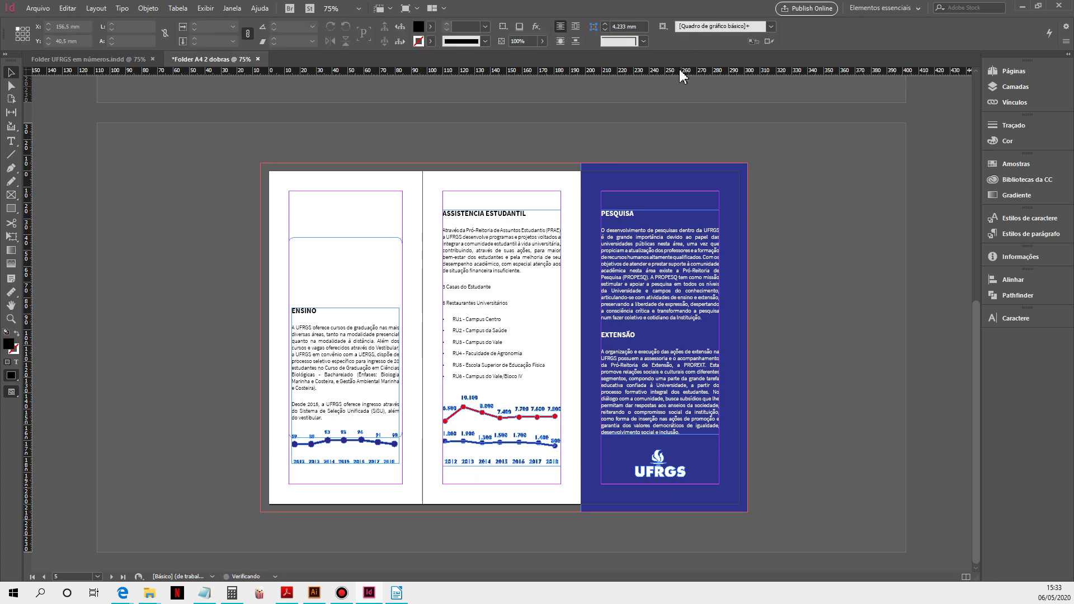
# - Try a horizontal guide at Y -24 mm above the inner page, and delete it after previewing both sheets
pyautogui.moveTo(681, 71); pyautogui.dragTo(618, 241)
pyautogui.scroll(-3, 811, 413)
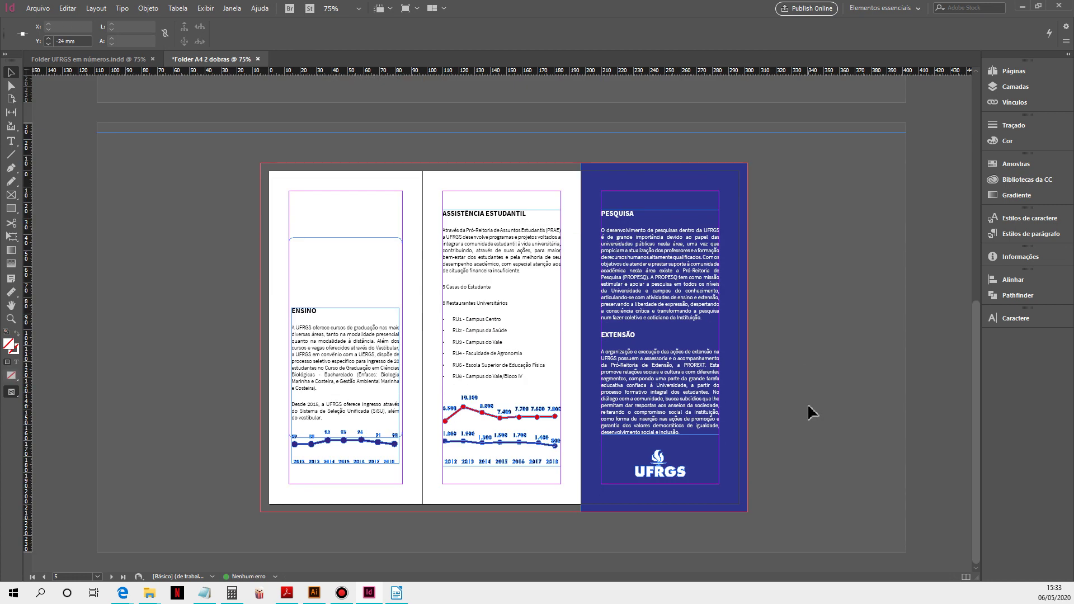
pyautogui.press('w')
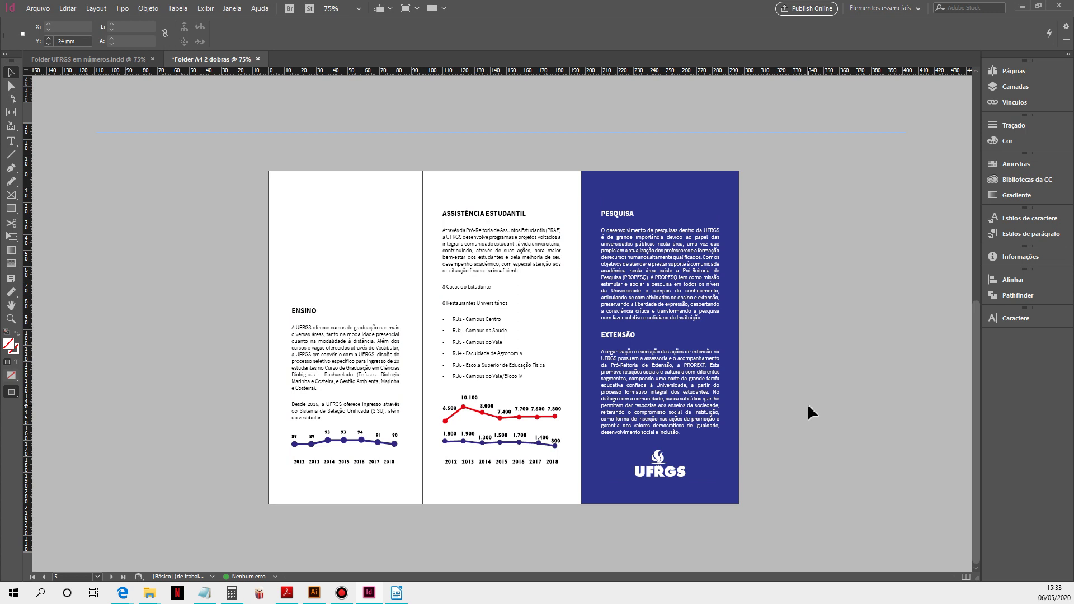
pyautogui.hotkey('ctrl', '-')
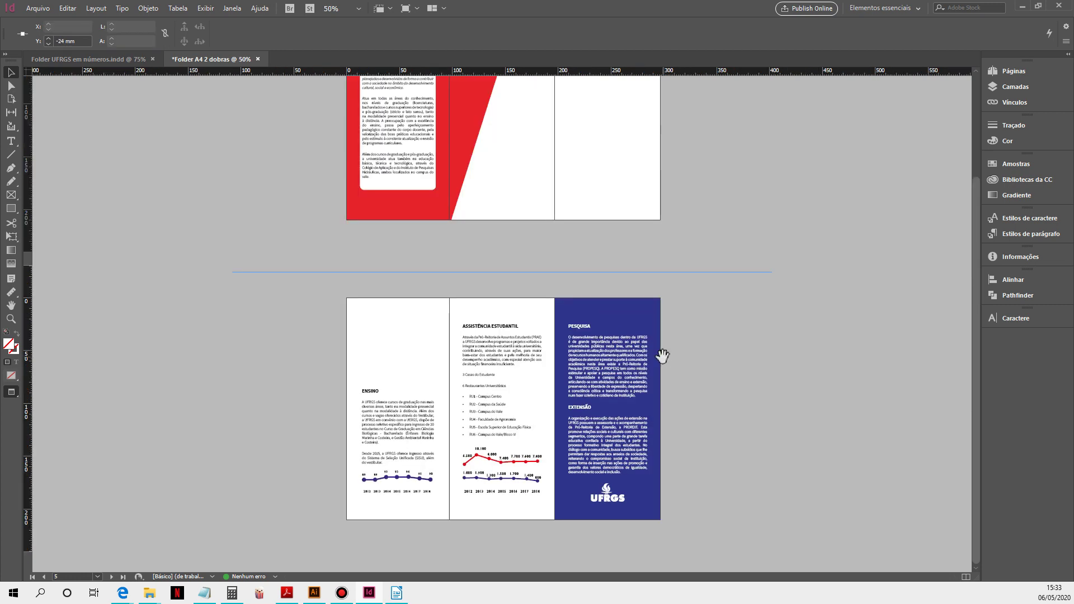
pyautogui.scroll(3, 694, 307)
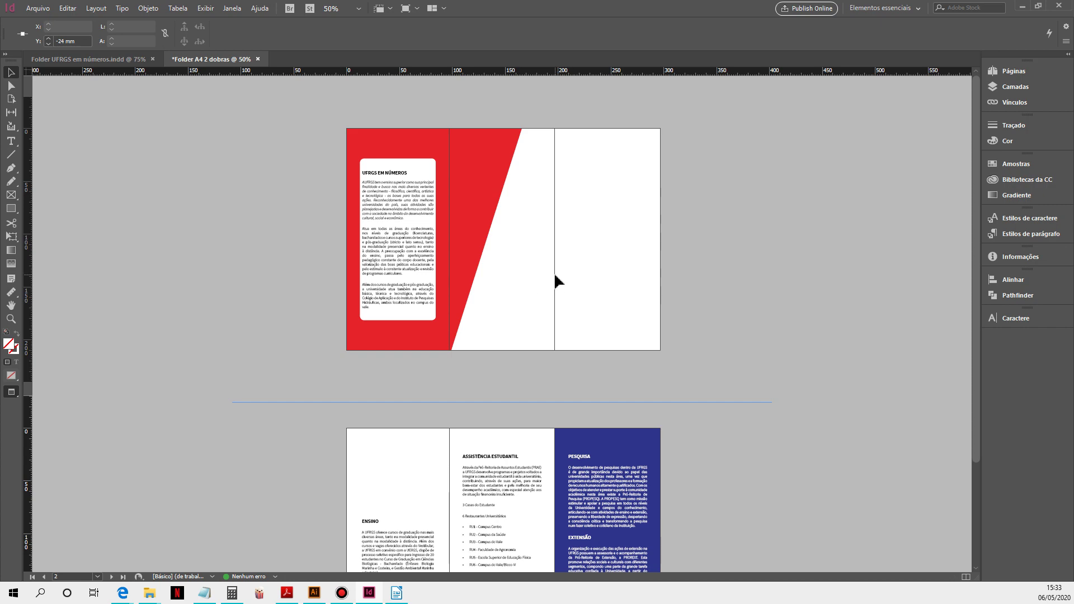
pyautogui.scroll(-3, 482, 355)
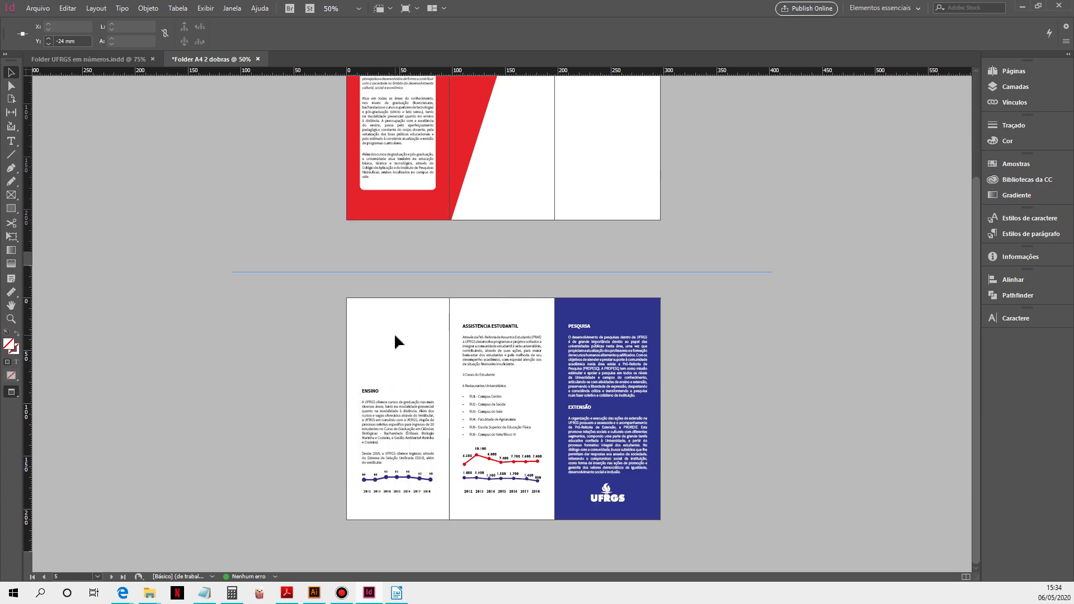
pyautogui.press('Delete')
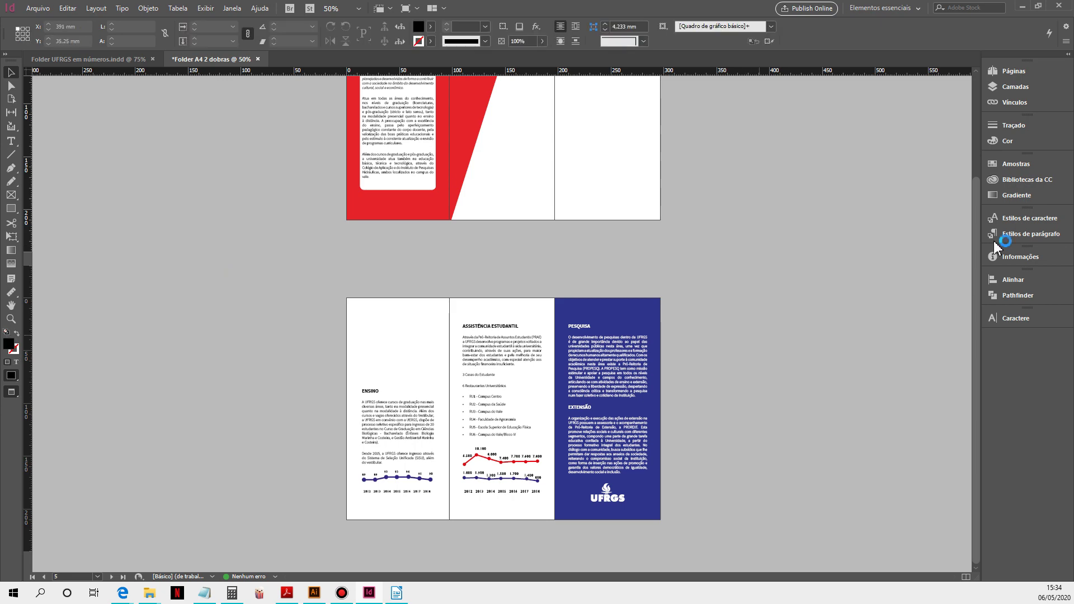